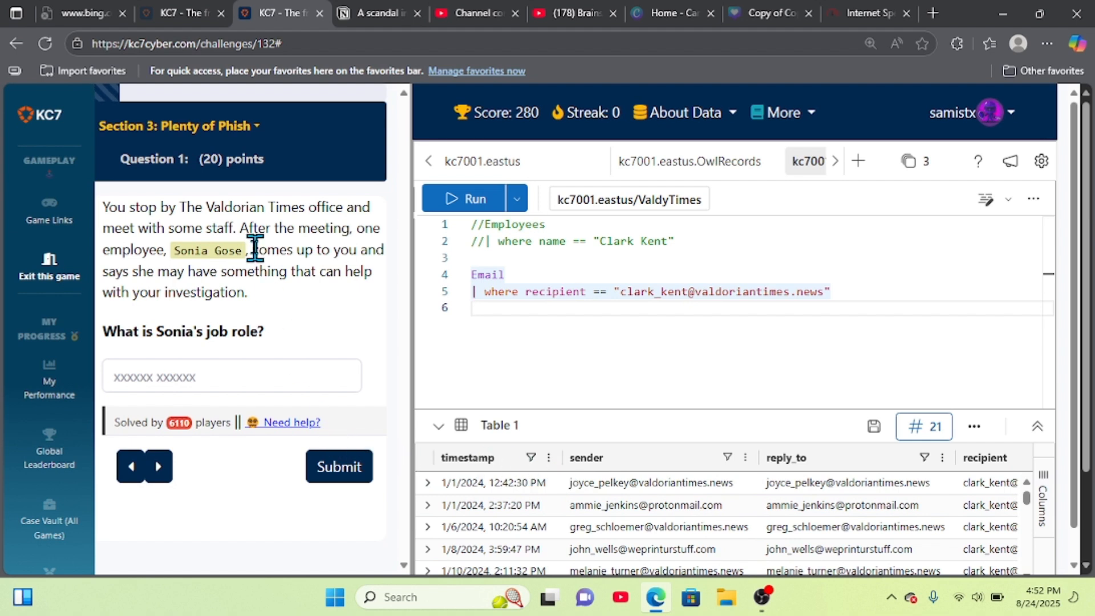
Step: Replace the existing Email query with a new query on the Employees table, keeping the commented lines above it
key("ctrl+plus")
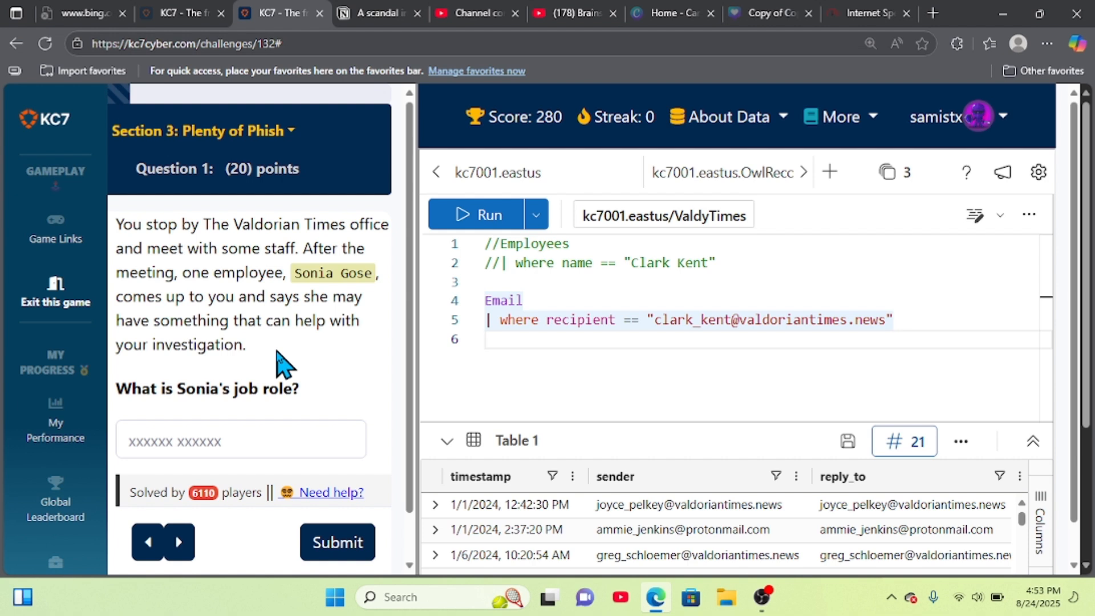
left_click(283, 443)
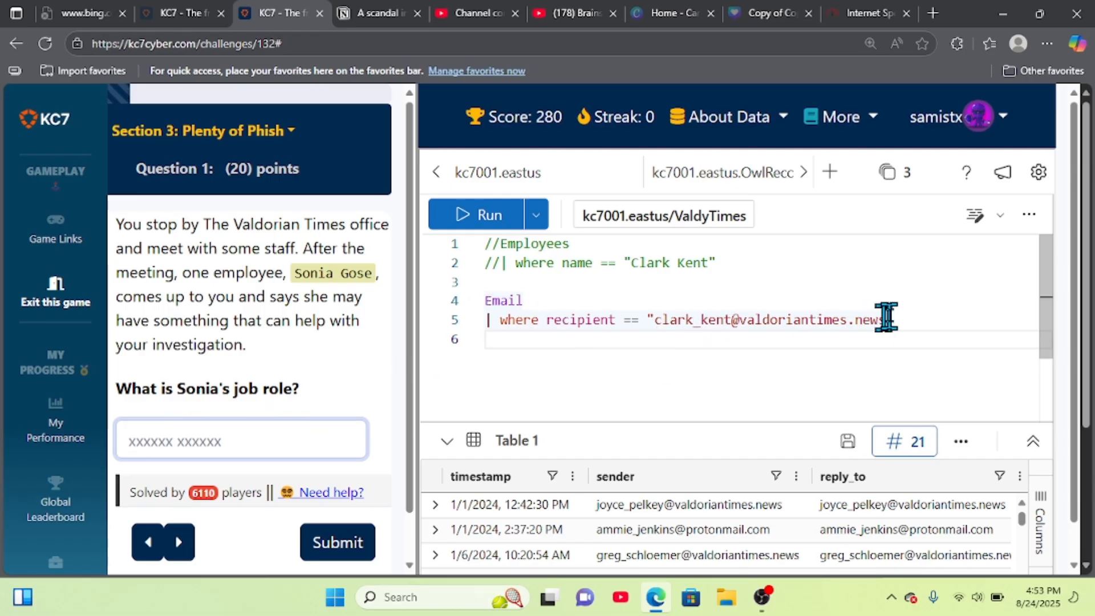
left_click_drag(902, 318, 463, 301)
key("BackSpace")
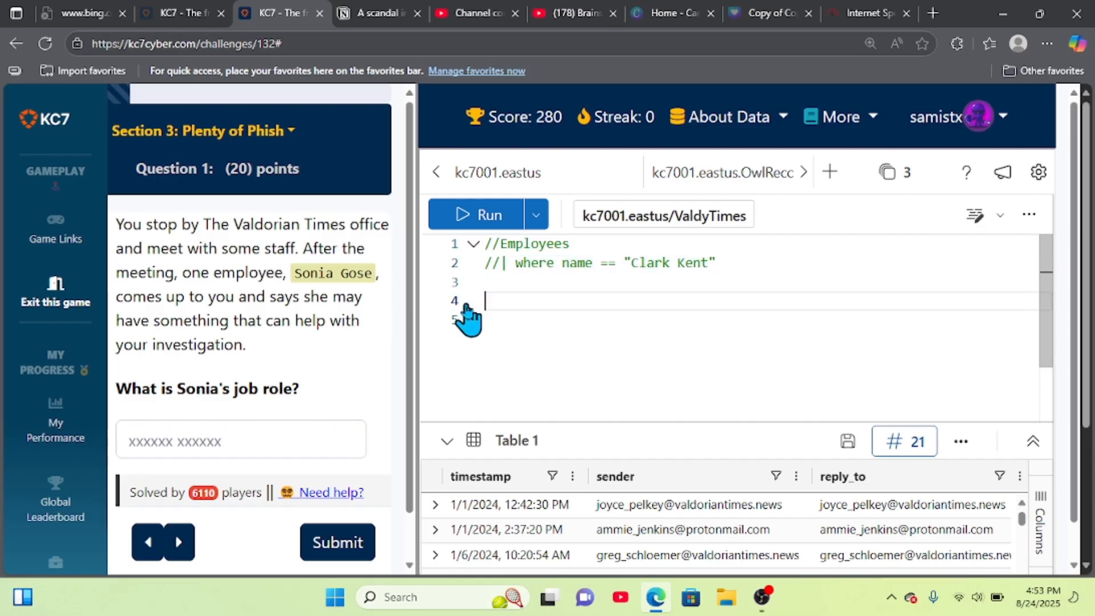
type("em")
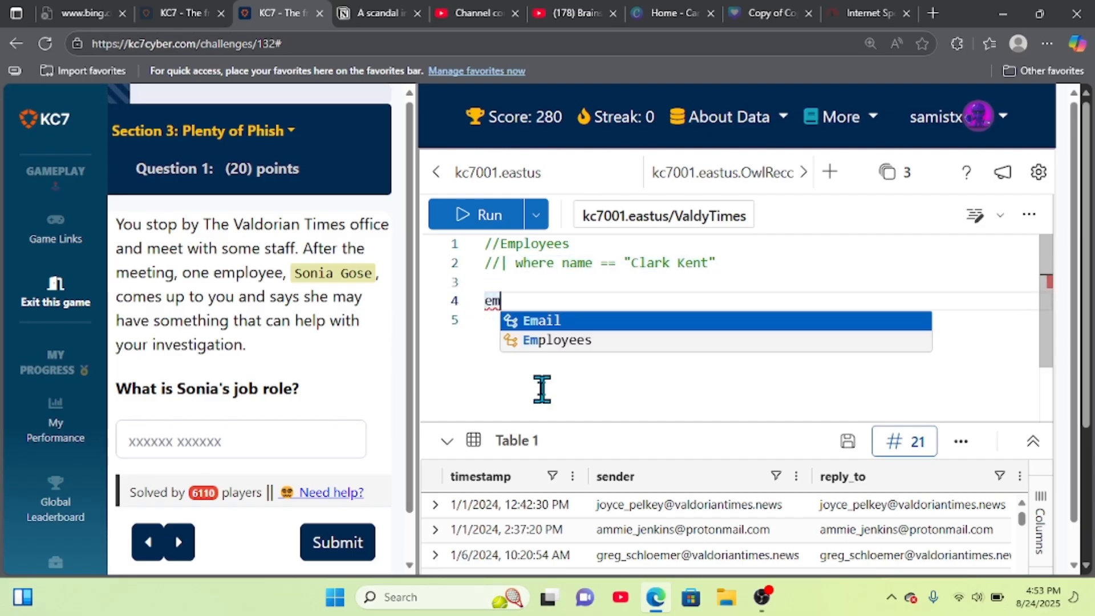
key("Down")
key("Return")
key("Return")
type("| ")
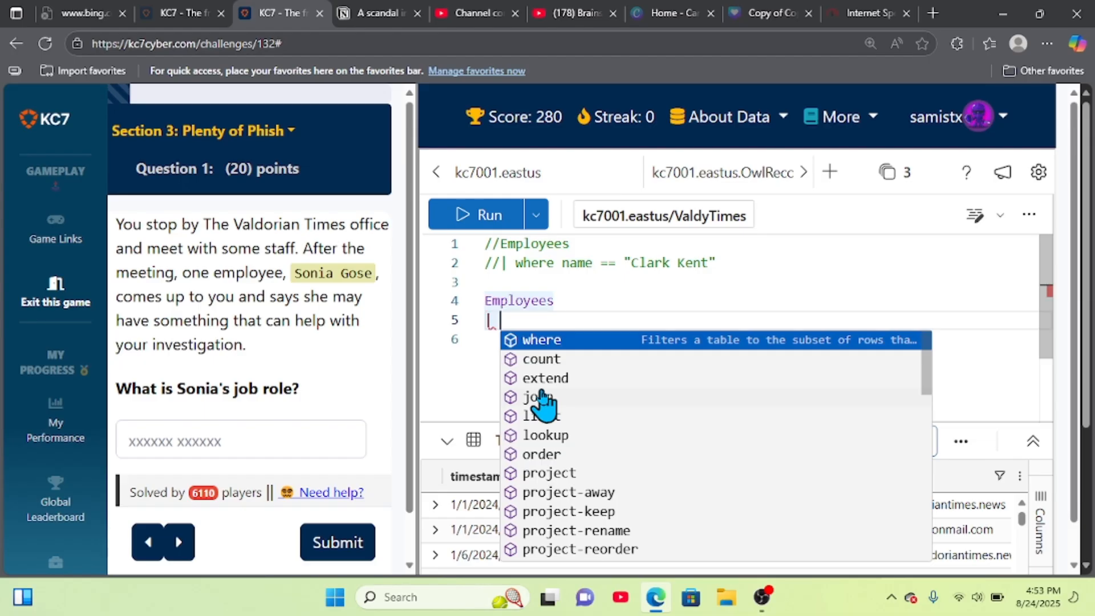
Step: Filter the Employees query with where name== the employee's full name from the question, and run it
type("where name")
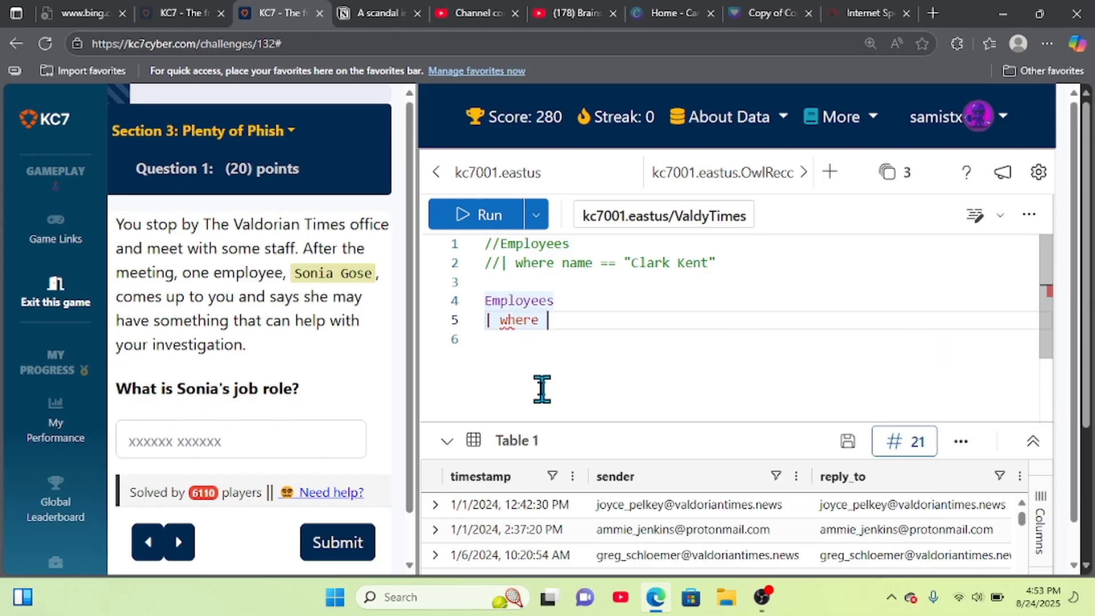
type("== ")
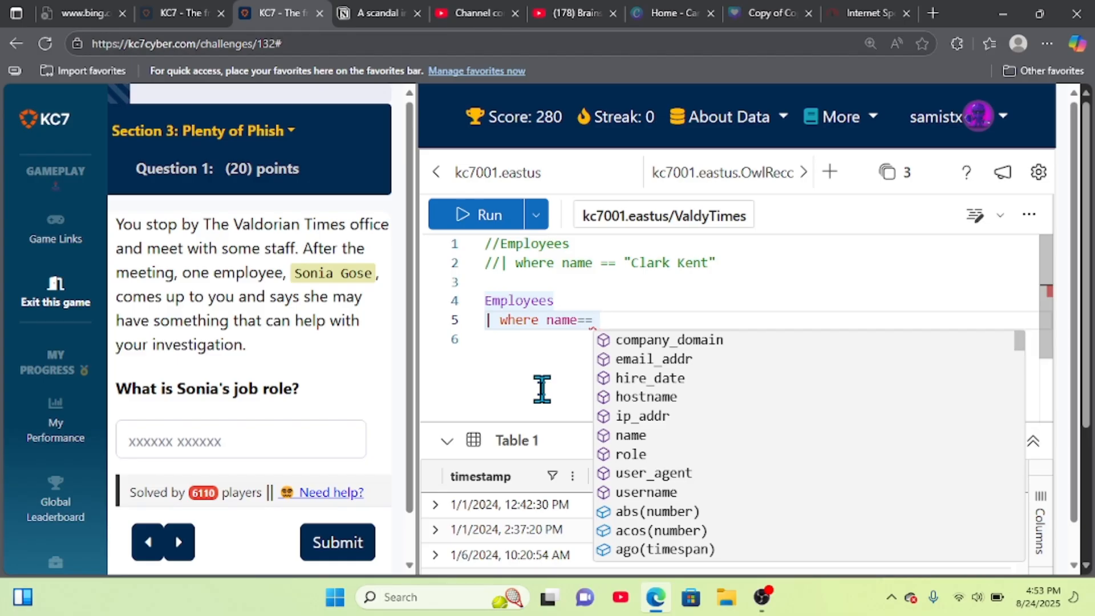
type("\"So")
type("nia Go")
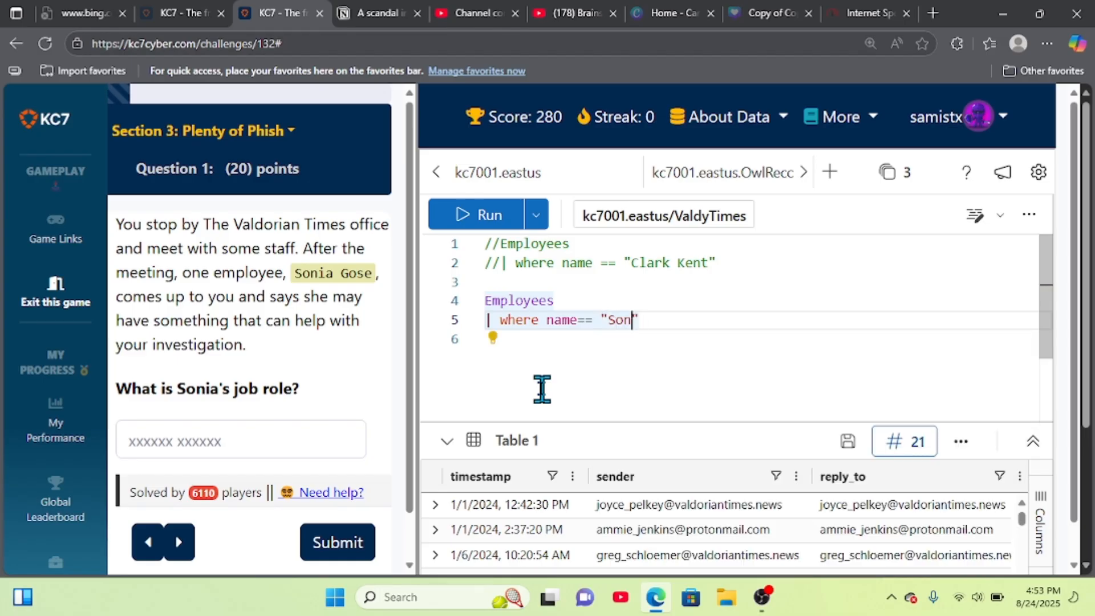
type("se")
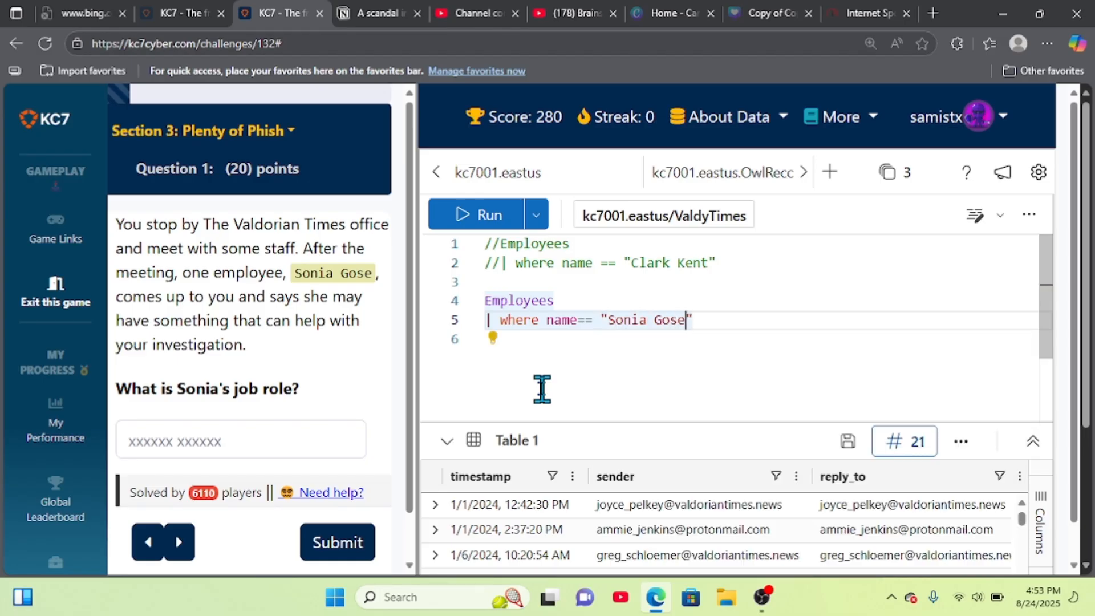
left_click(498, 221)
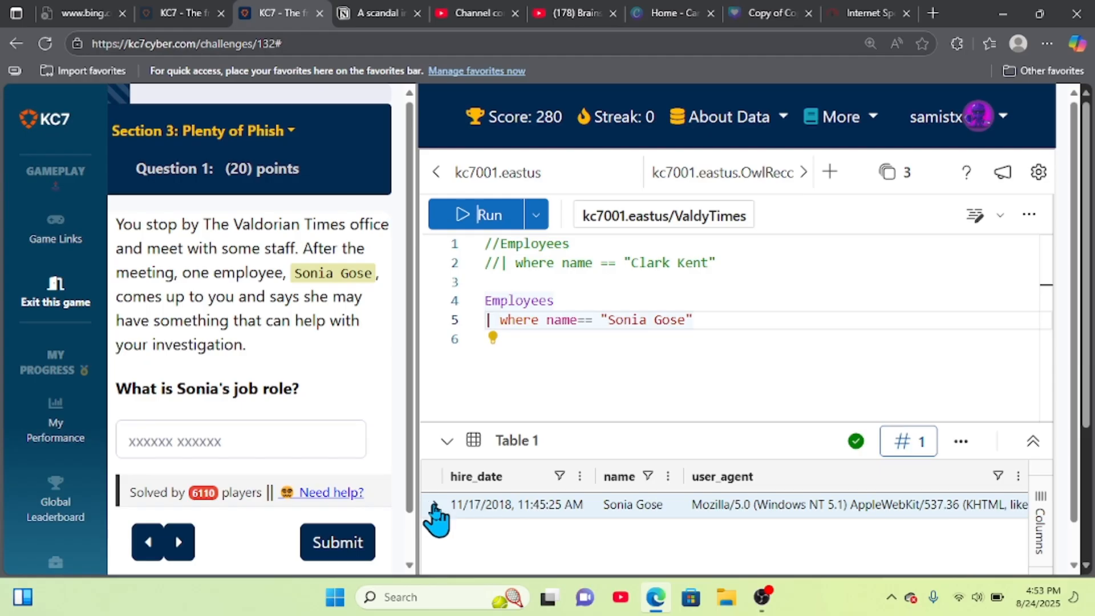
Step: Expand the returned employee record and copy all its fields from hire_date through hostname
left_click(431, 506)
scroll(525, 536, "down", 1)
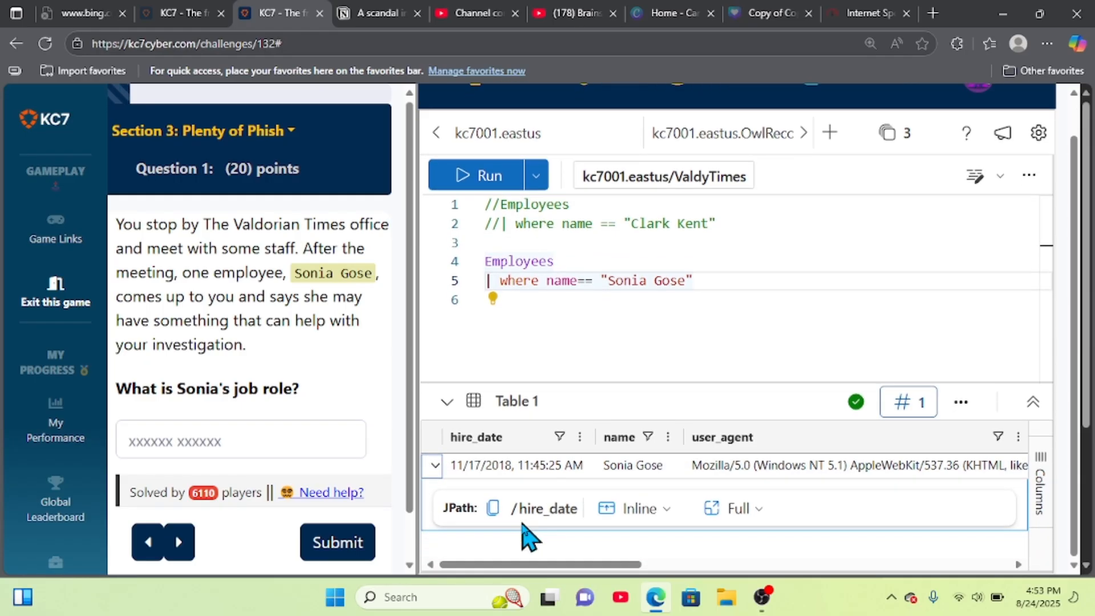
left_click_drag(542, 529, 552, 587)
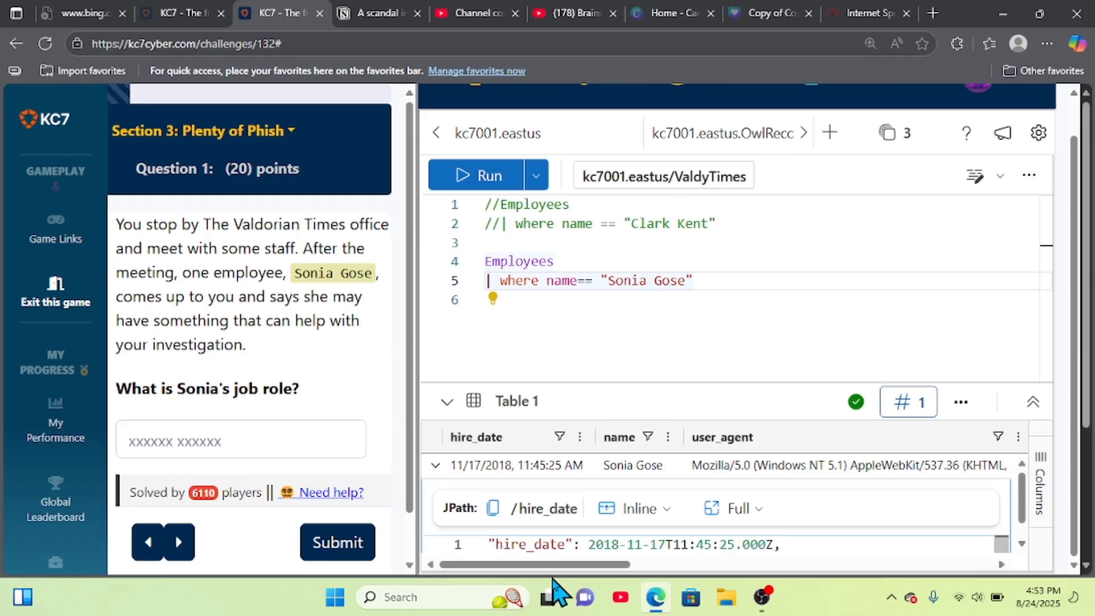
right_click(593, 566)
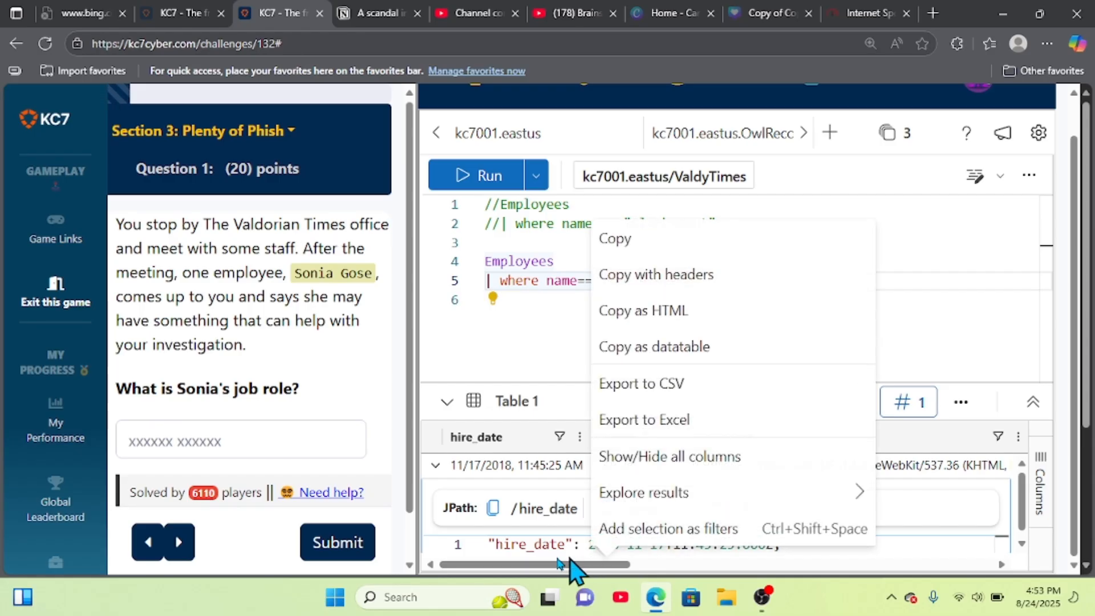
left_click(489, 546)
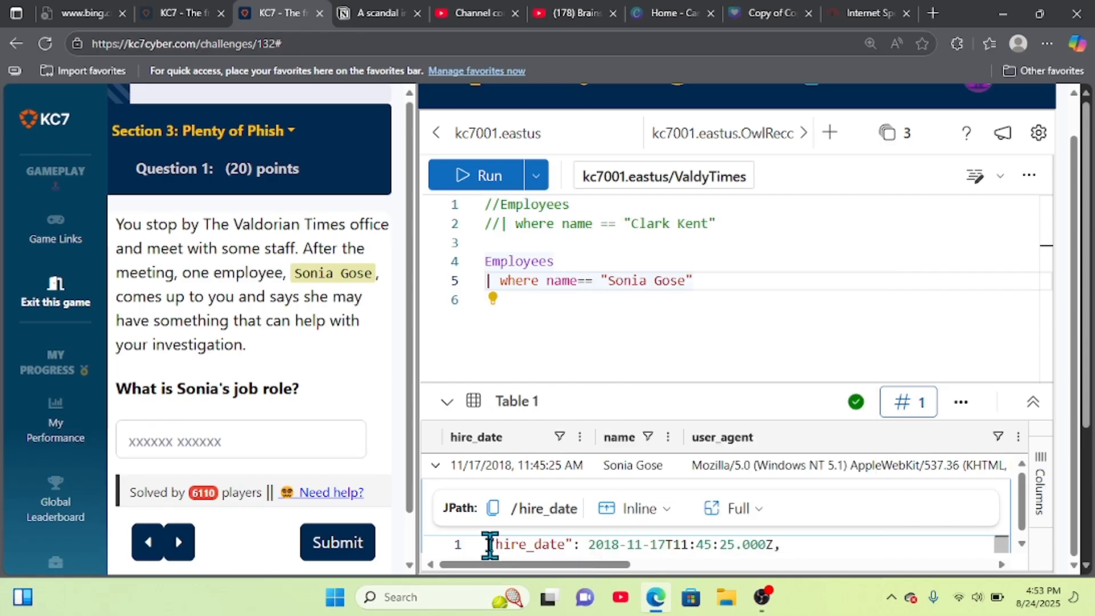
left_click_drag(489, 545, 540, 579)
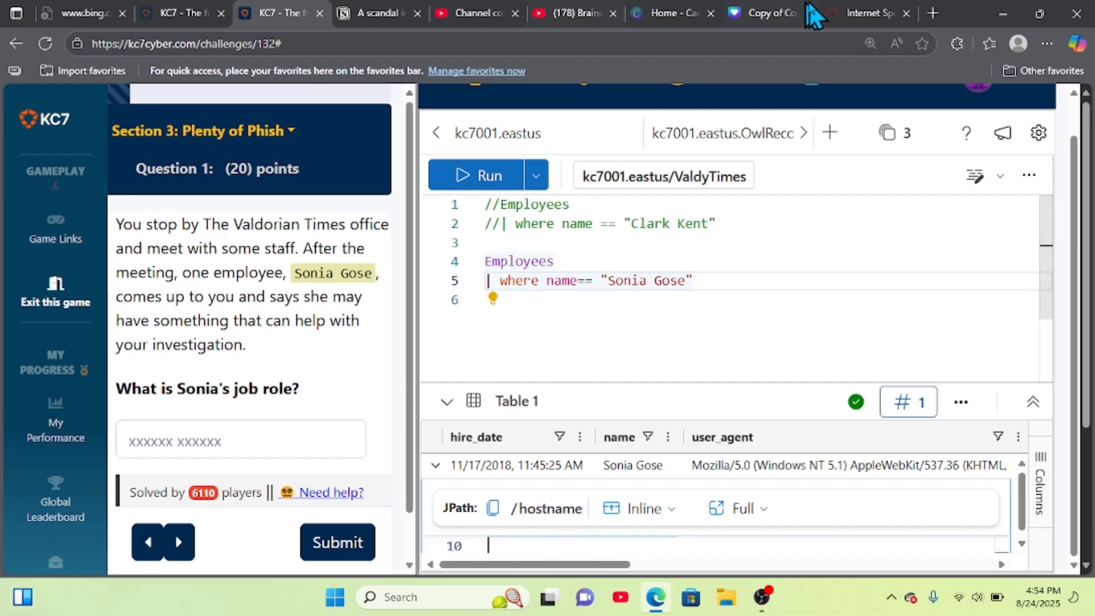
Step: Switch to the Notion page A scandal in Valdoria and start a new line below the scandal email block
left_click(381, 13)
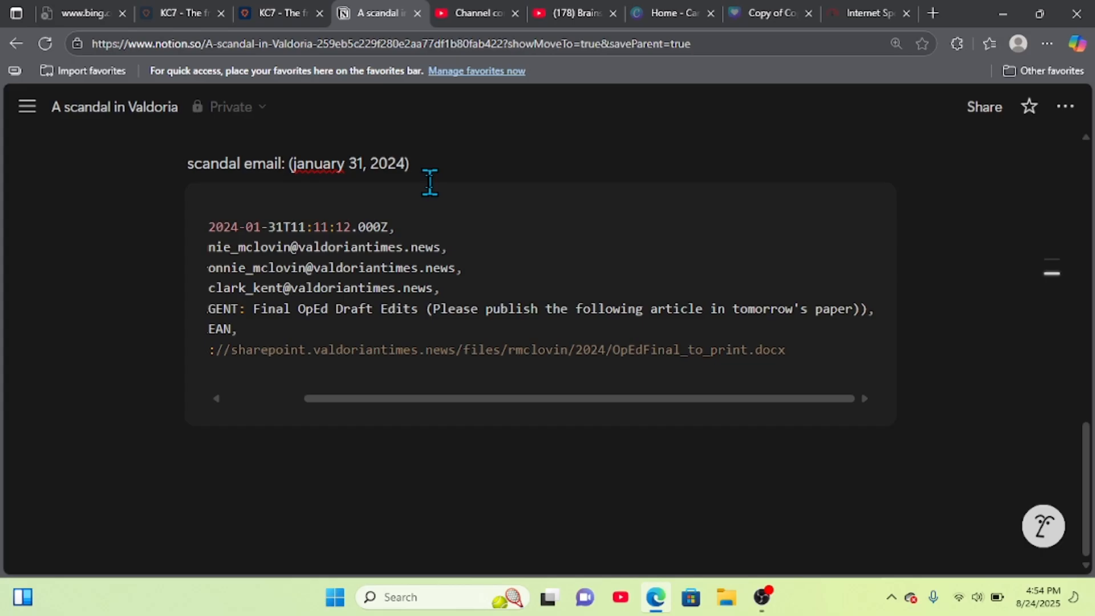
left_click(409, 462)
key("Return")
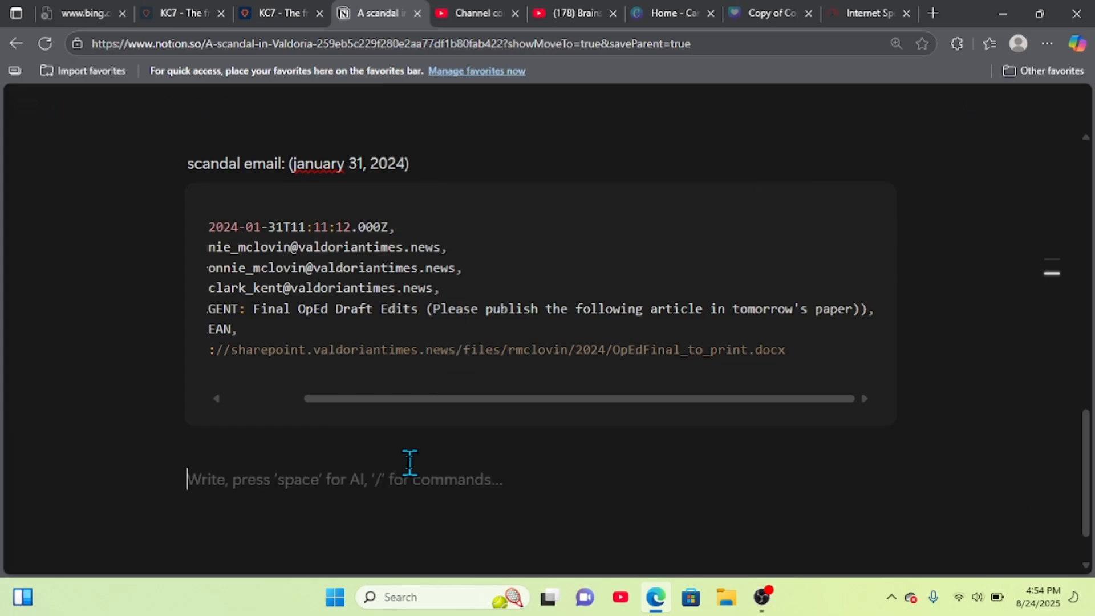
type("soni")
key("BackSpace")
key("BackSpace")
key("BackSpace")
key("BackSpace")
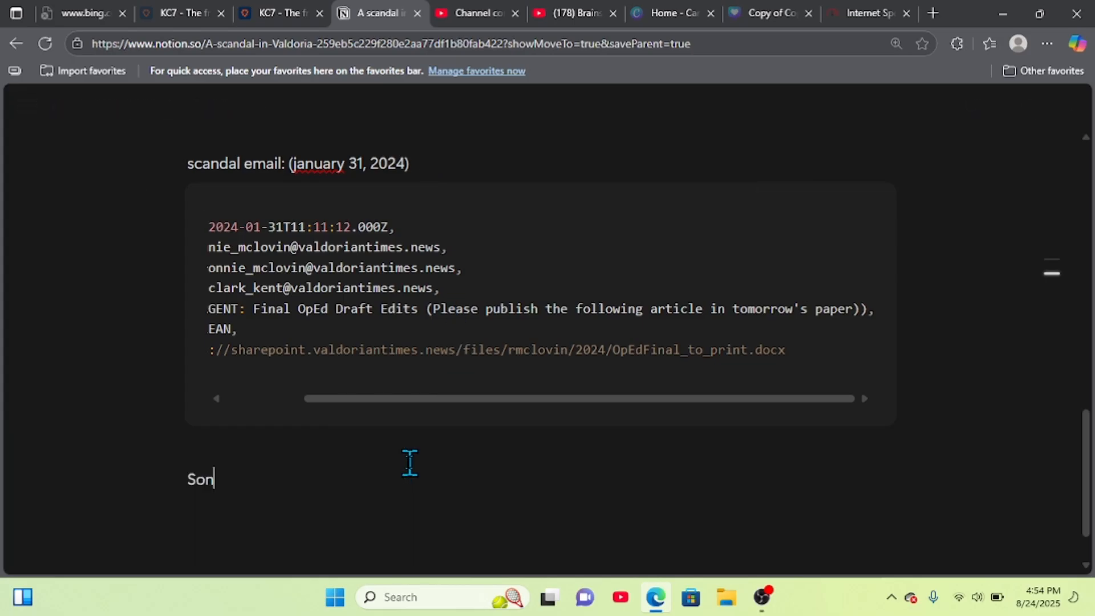
Step: Add a Heading 3 with the employee's full name in lowercase, followed by a colon
type("/h")
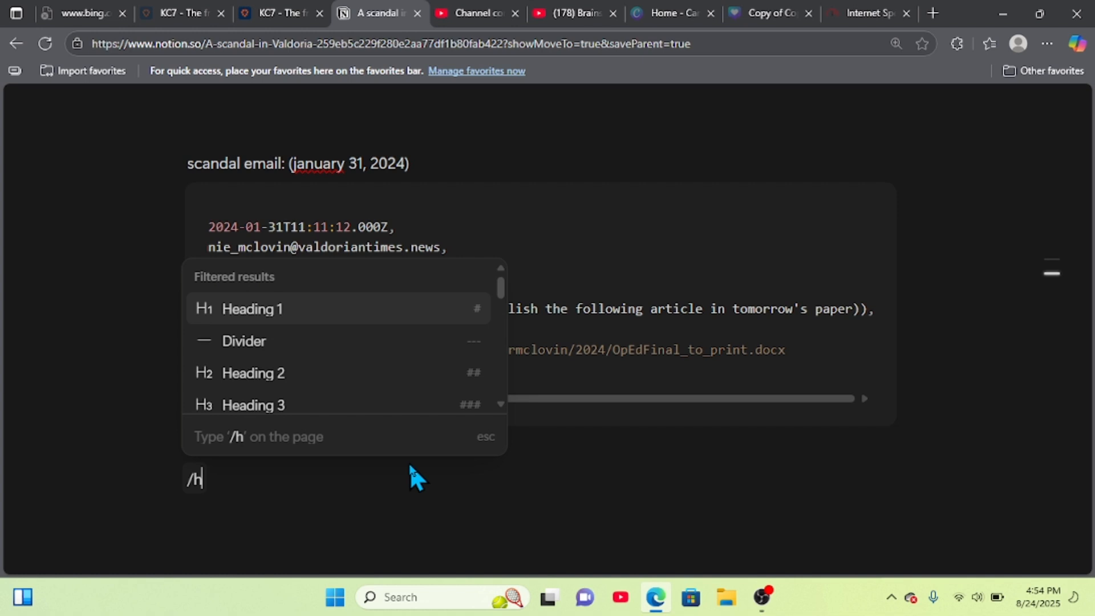
type("3")
key("Return")
type("n")
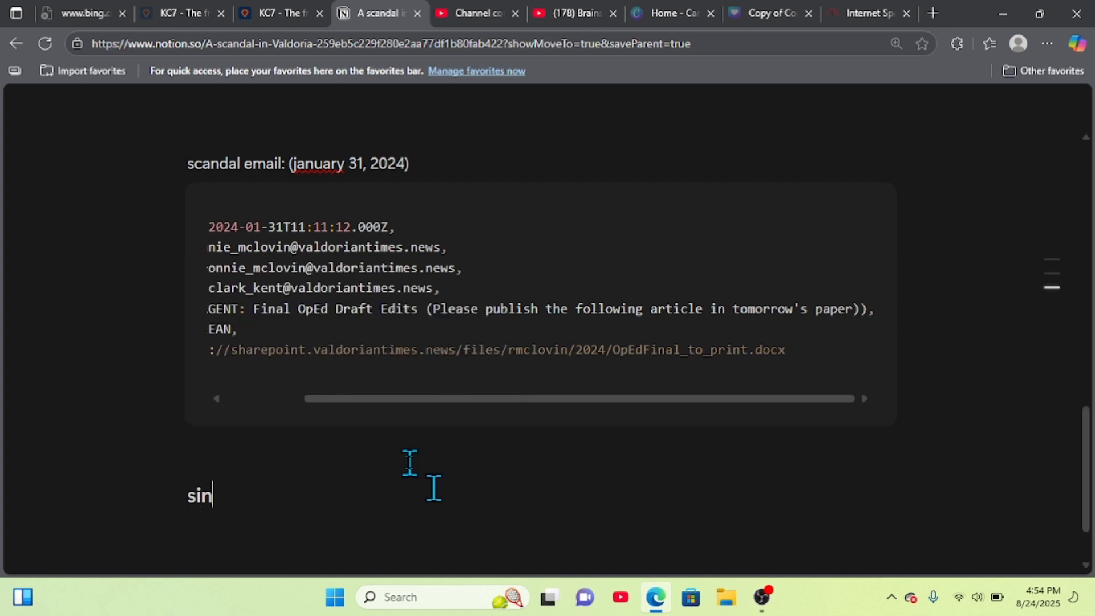
key("BackSpace")
key("BackSpace")
type("onia gose:")
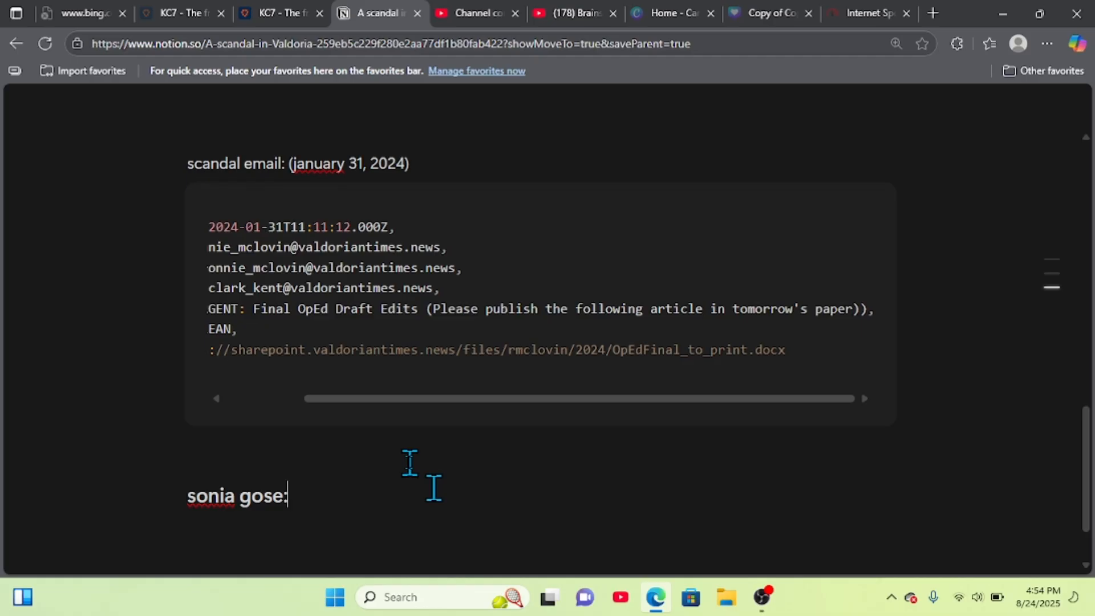
Step: Paste the copied employee record as a code block under the new heading and check the role field
key("Return")
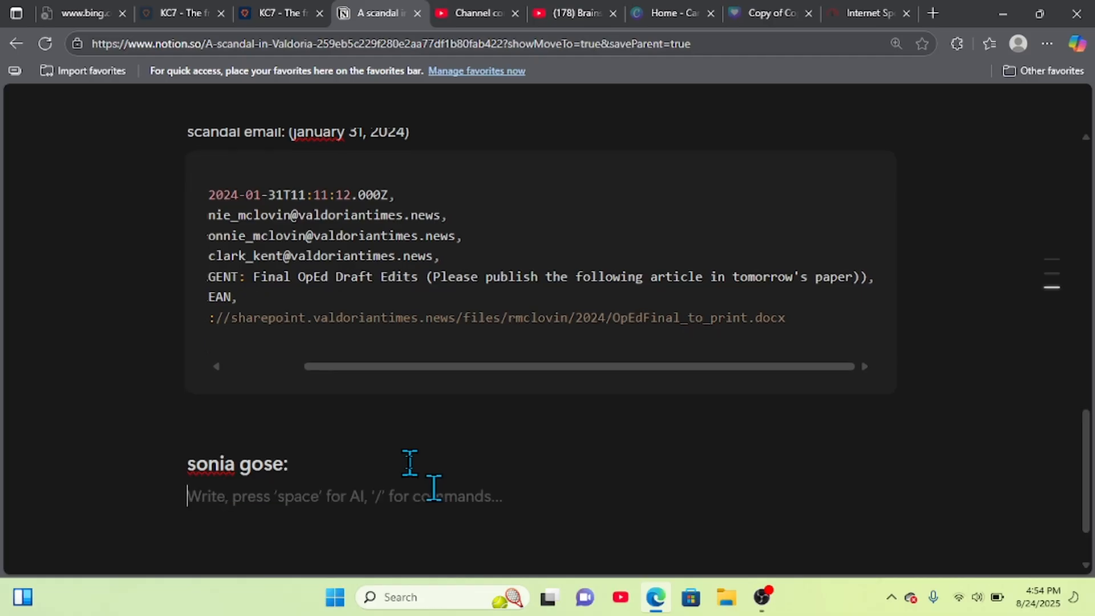
key("ctrl+v")
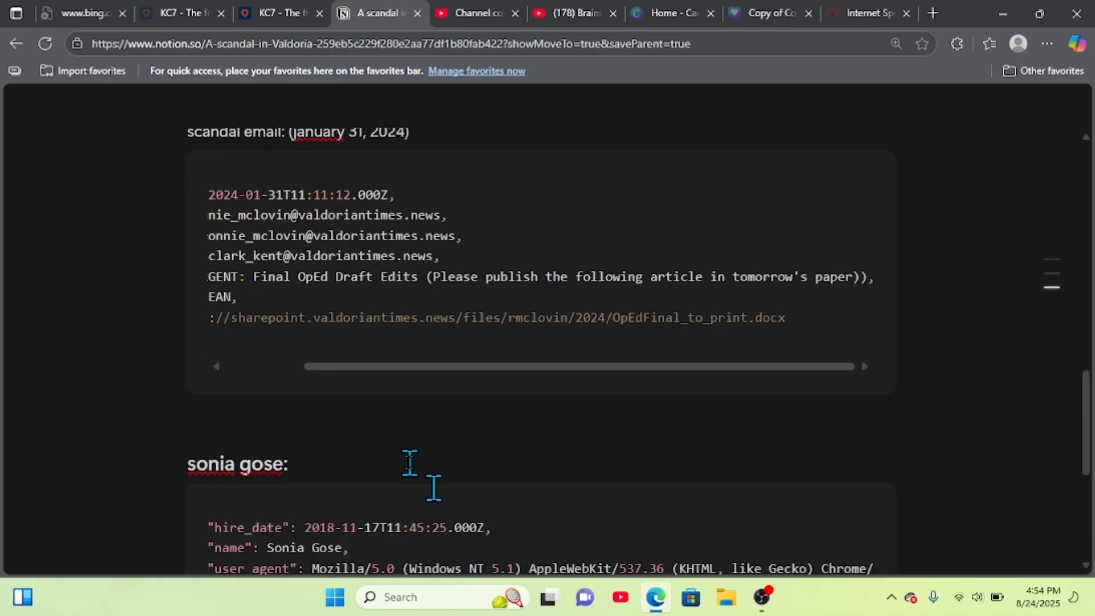
scroll(410, 462, "down", 5)
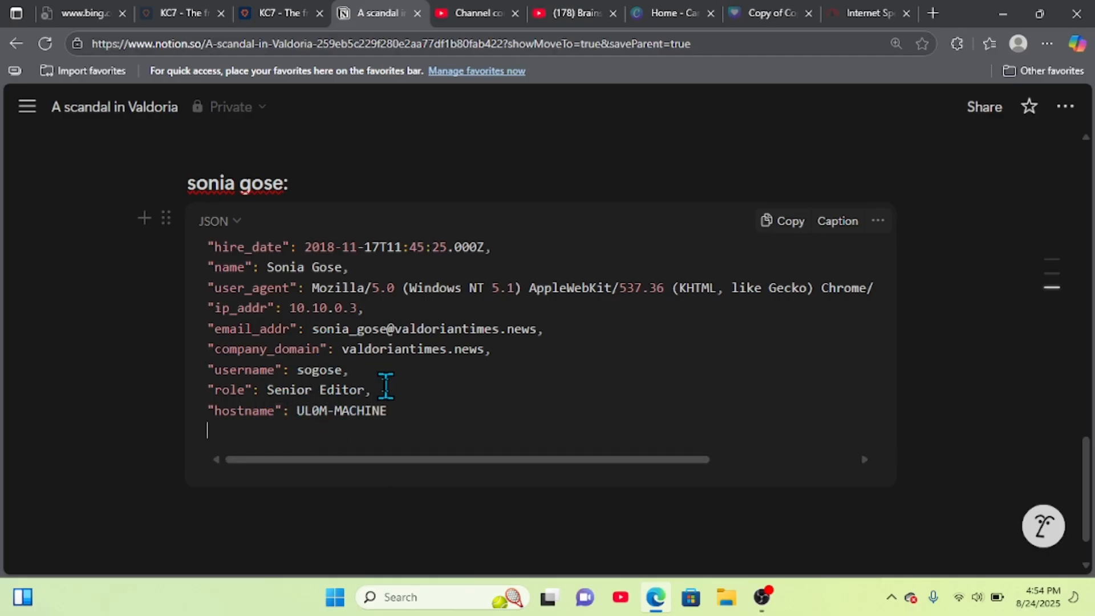
Step: Return to the KC7 challenge, submit Senior Editor as the answer to Question 1, and dismiss the pop-ups
left_click(264, 15)
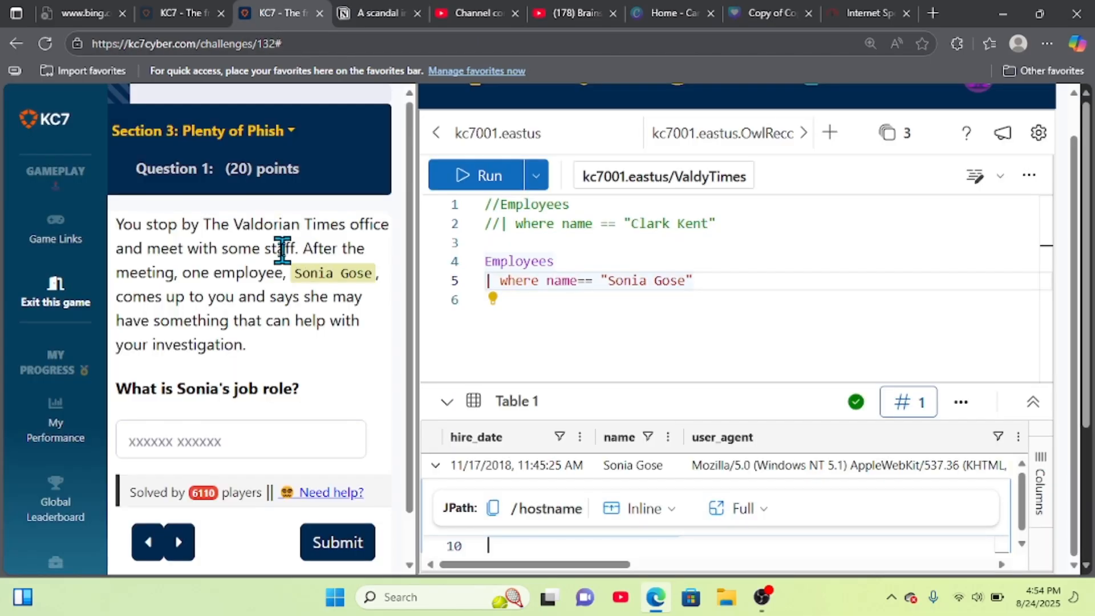
left_click(253, 438)
type("S")
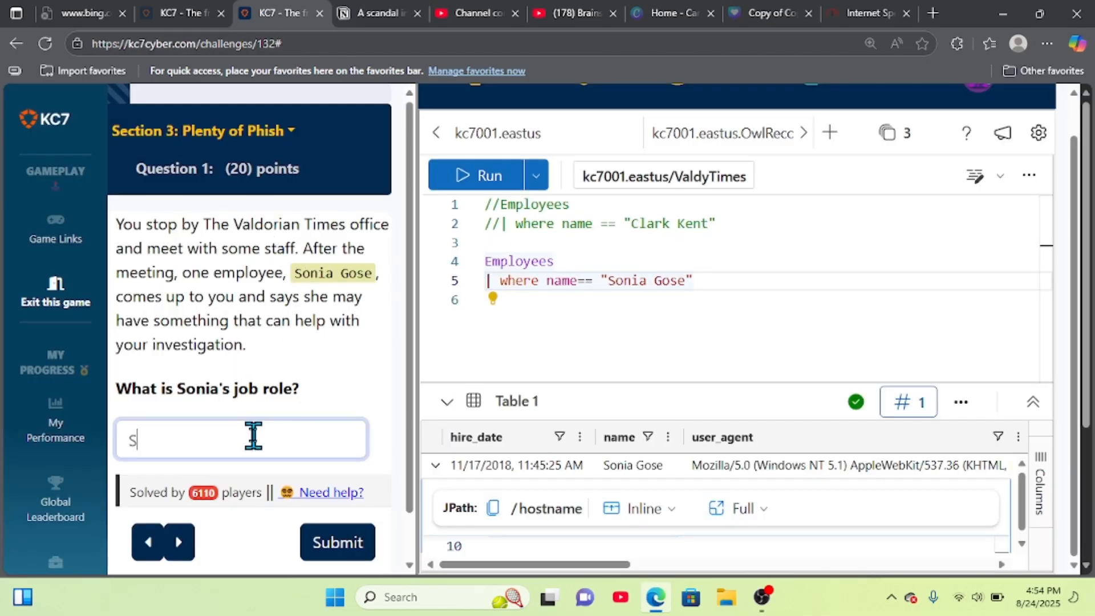
type("enior Editor")
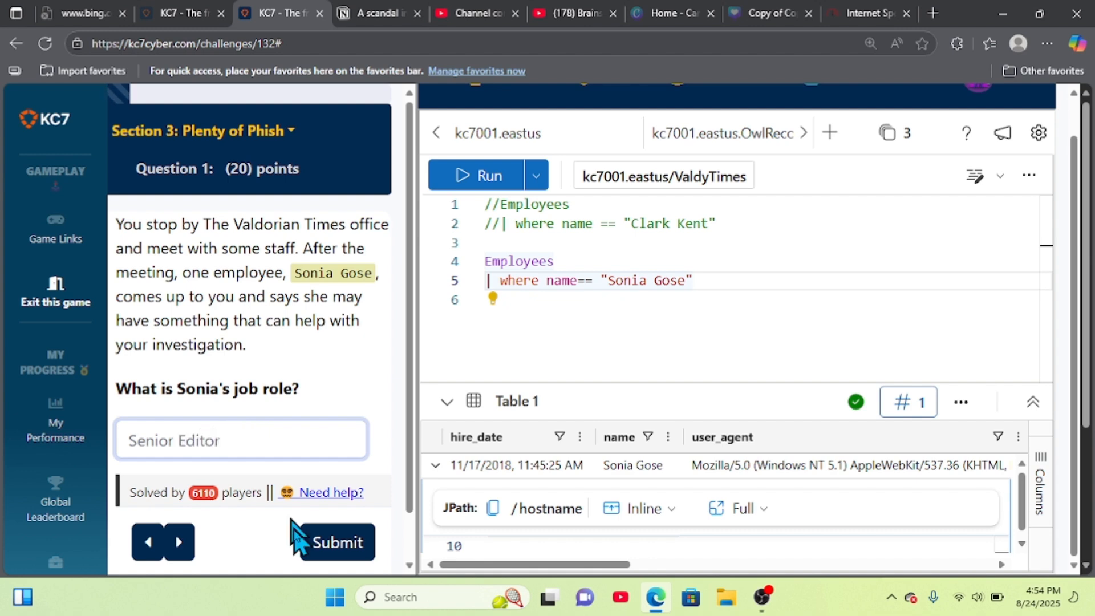
left_click(313, 550)
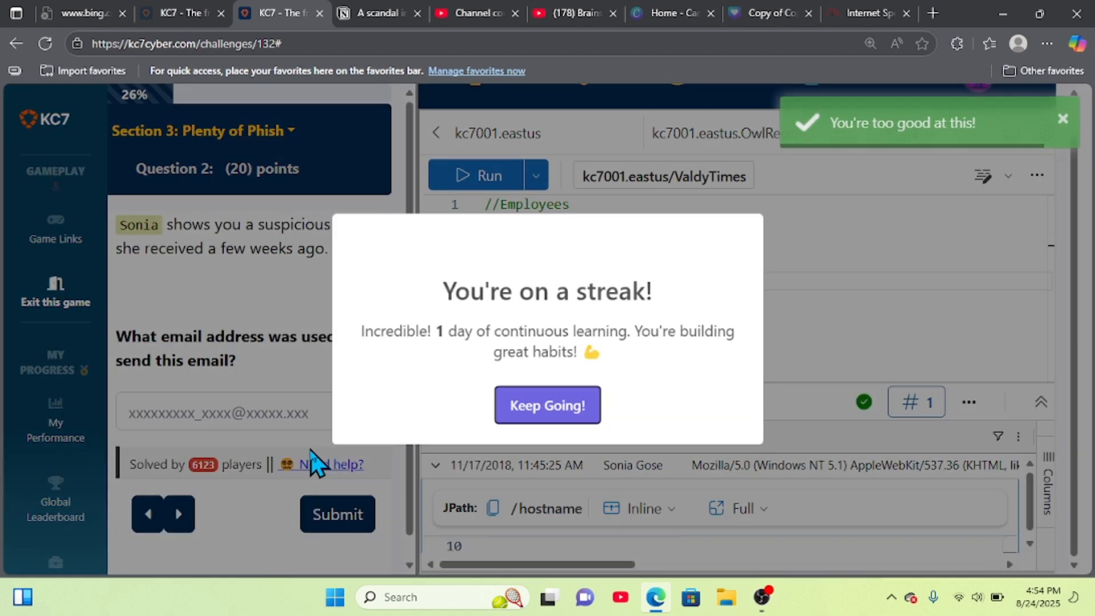
left_click(564, 435)
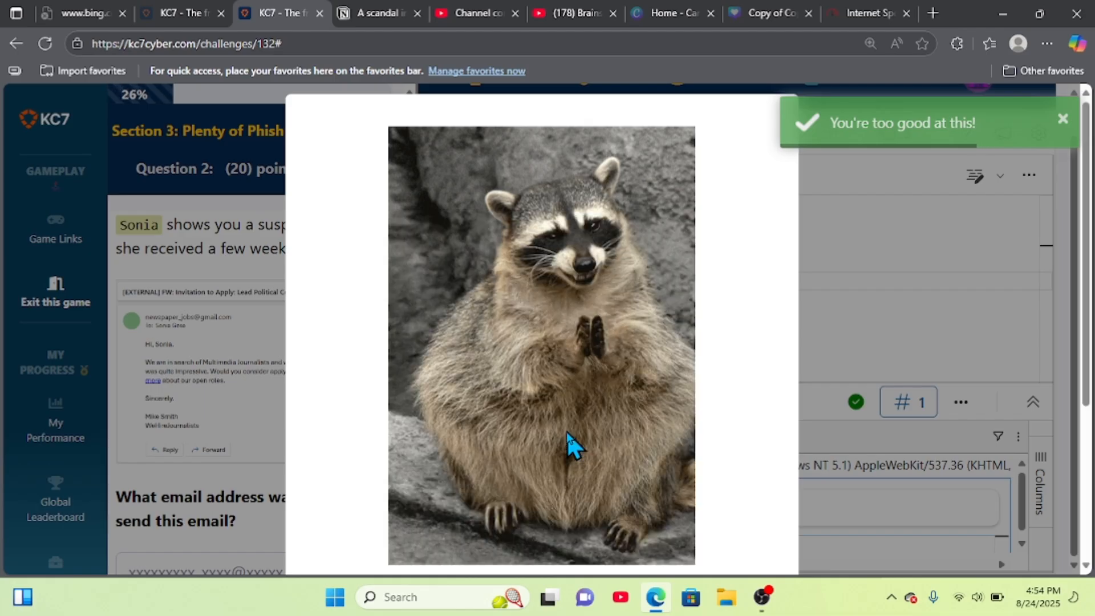
left_click(533, 517)
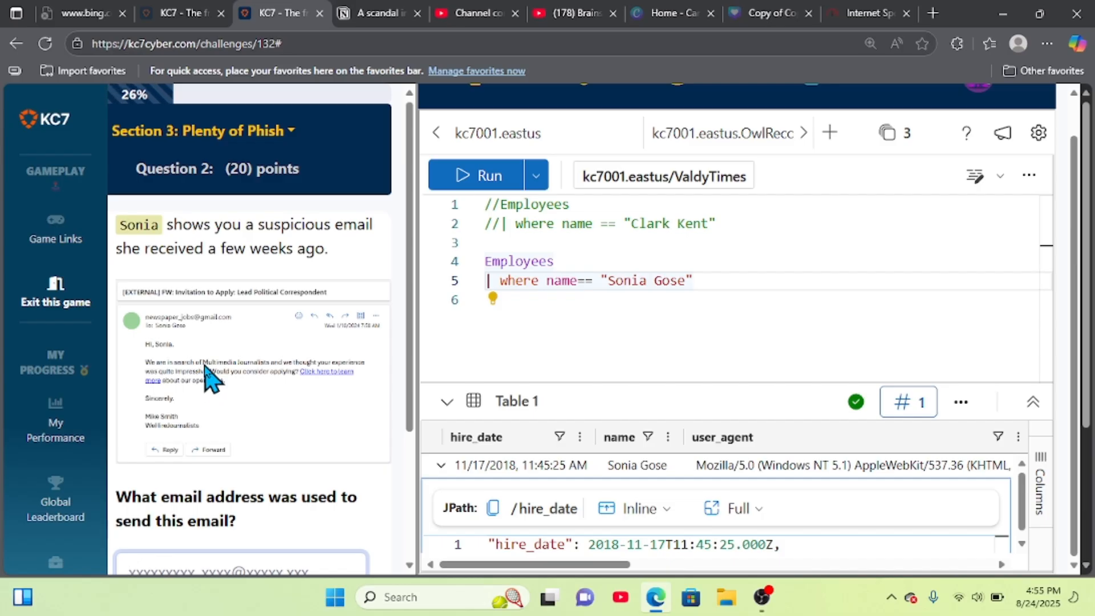
Step: Enlarge the suspicious email image in Question 2, examine its sender and contents, and close it to return to the question
left_click(211, 371)
scroll(311, 370, "down", 1)
scroll(310, 370, "down", 1)
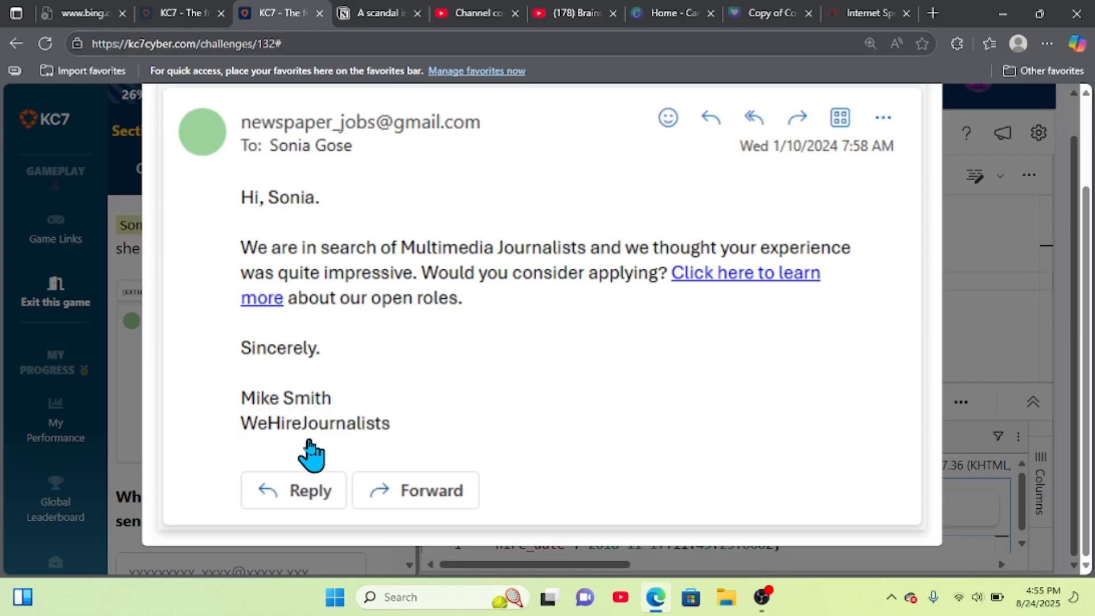
left_click(131, 368)
scroll(183, 435, "down", 3)
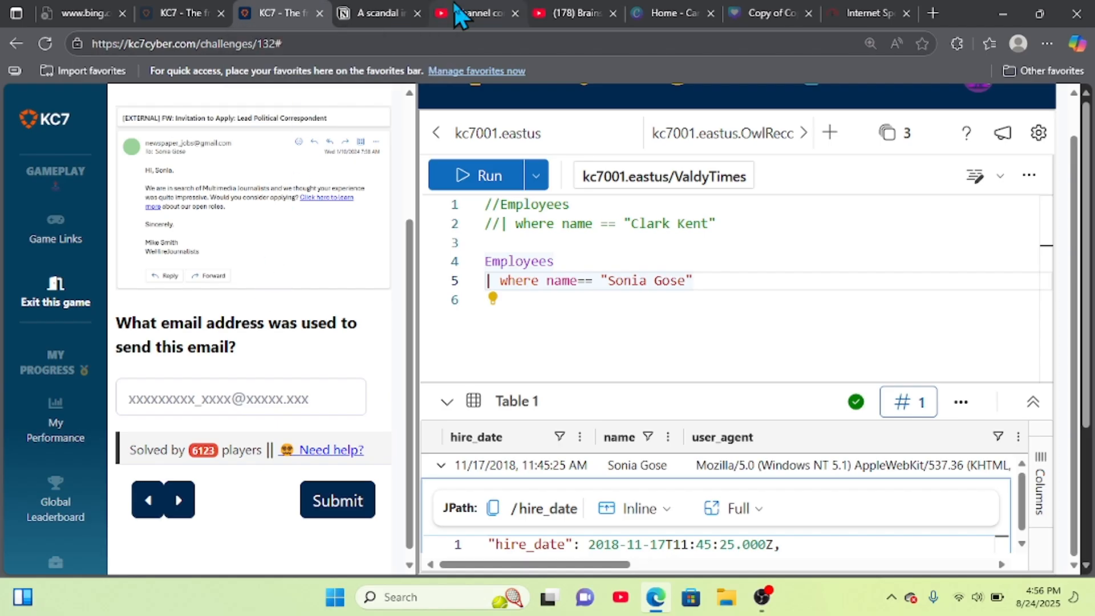
Step: Switch to the Notion notes and add a line below the code block reading "email sender to" followed by the employee's name in lowercase
left_click(372, 16)
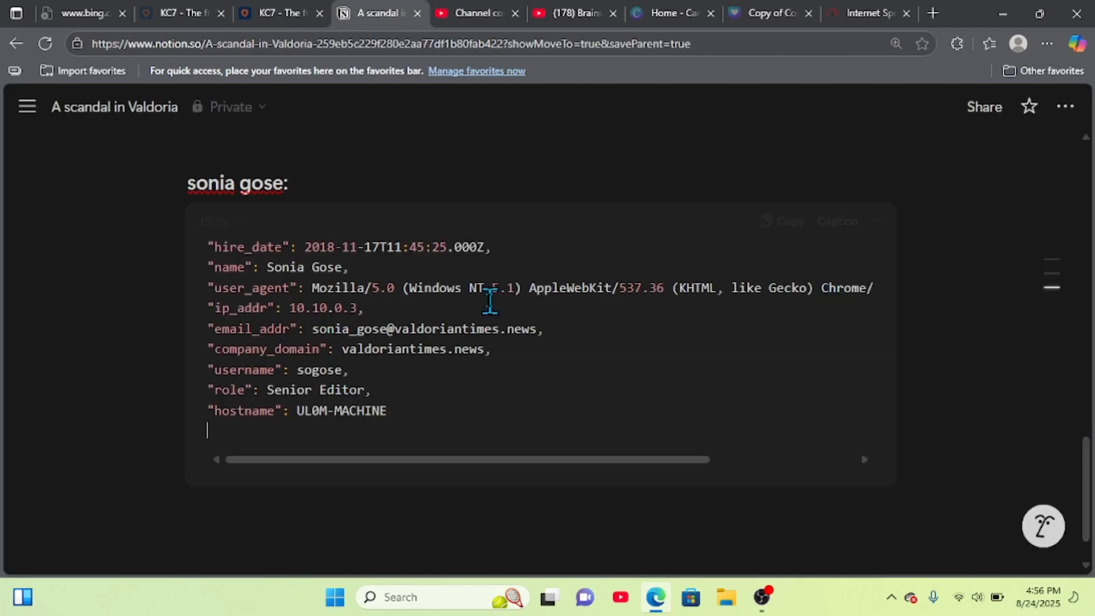
left_click(463, 502)
type("email")
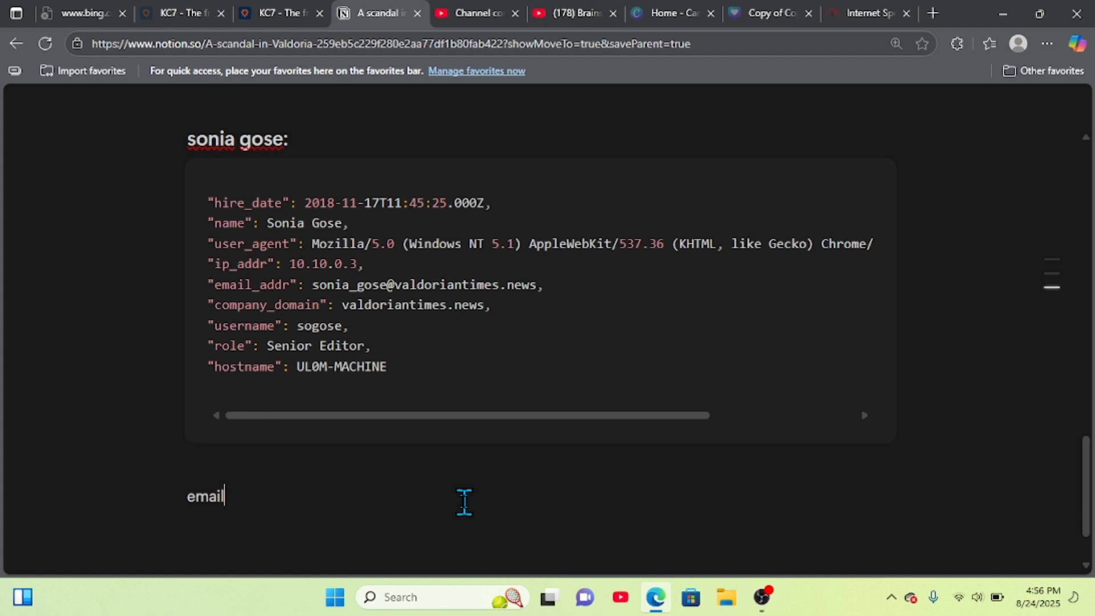
type(" sender to so")
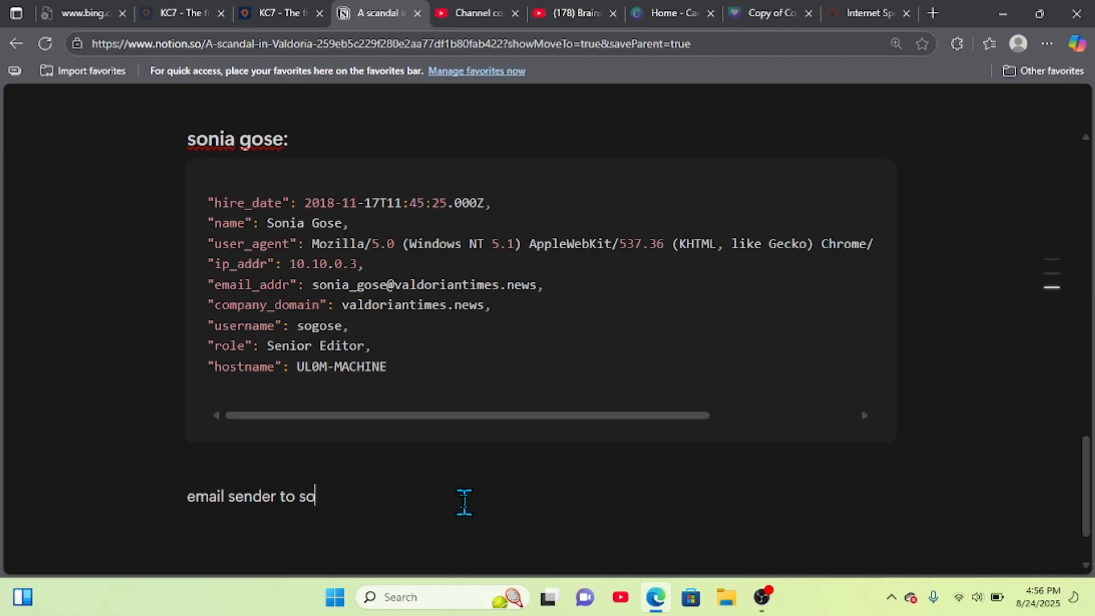
type("nia gose")
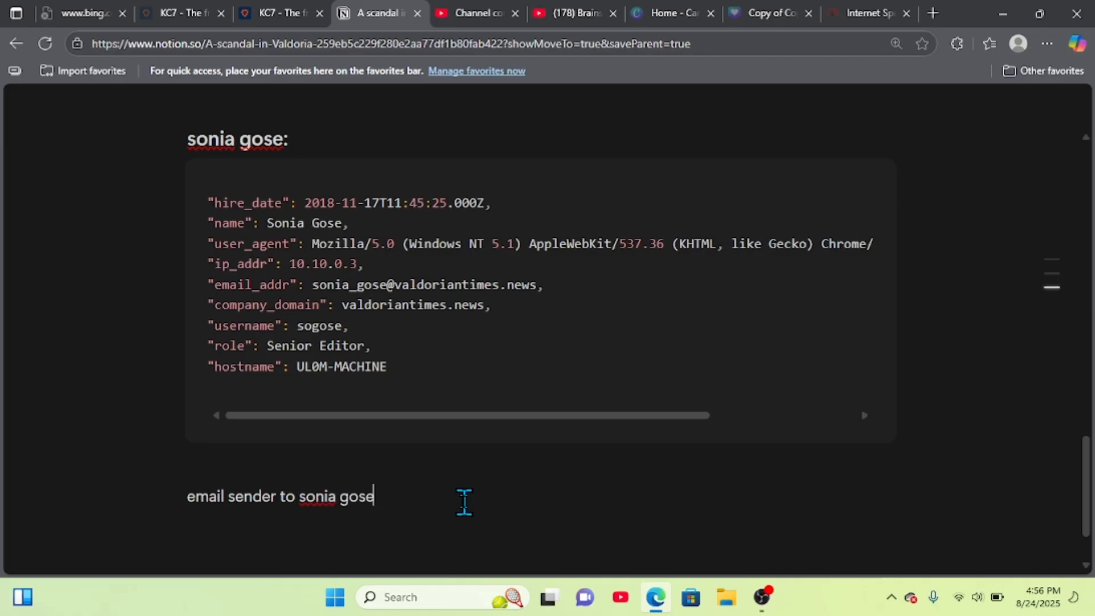
key("Return")
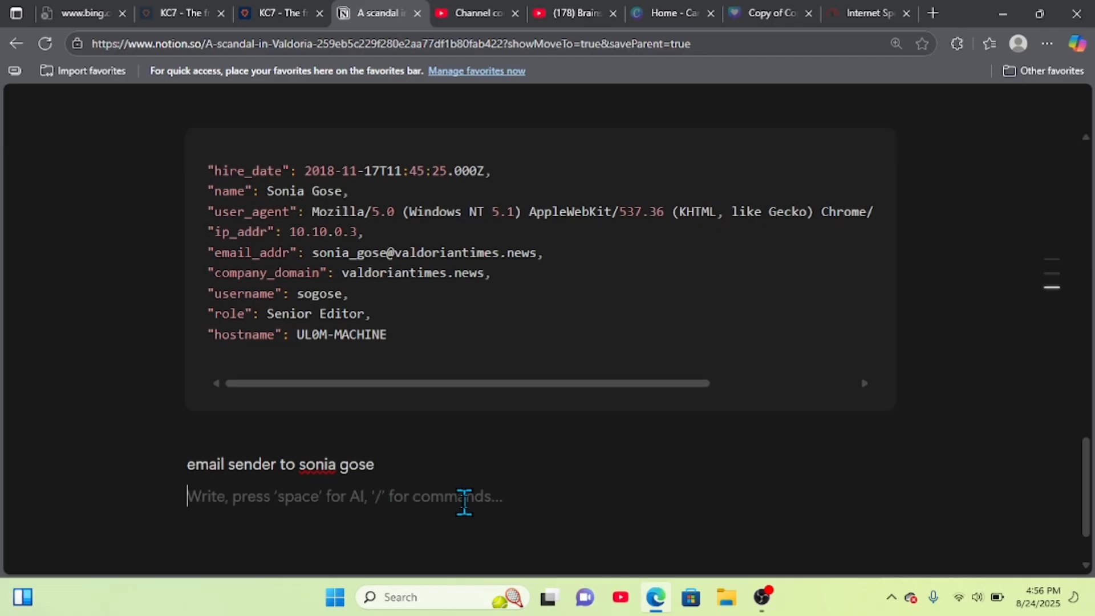
Step: Enter the suspicious email's sender address on the line below the label, rechecking its spelling in the KC7 email image
type("new")
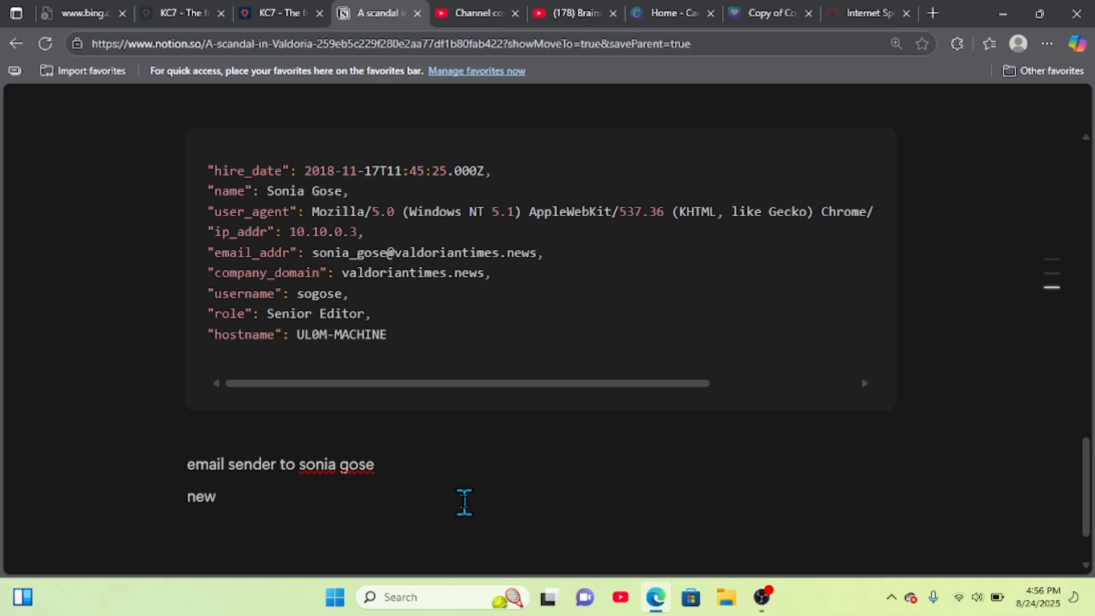
type("s_job")
key("BackSpace")
key("BackSpace")
key("BackSpace")
key("BackSpace")
left_click(278, 3)
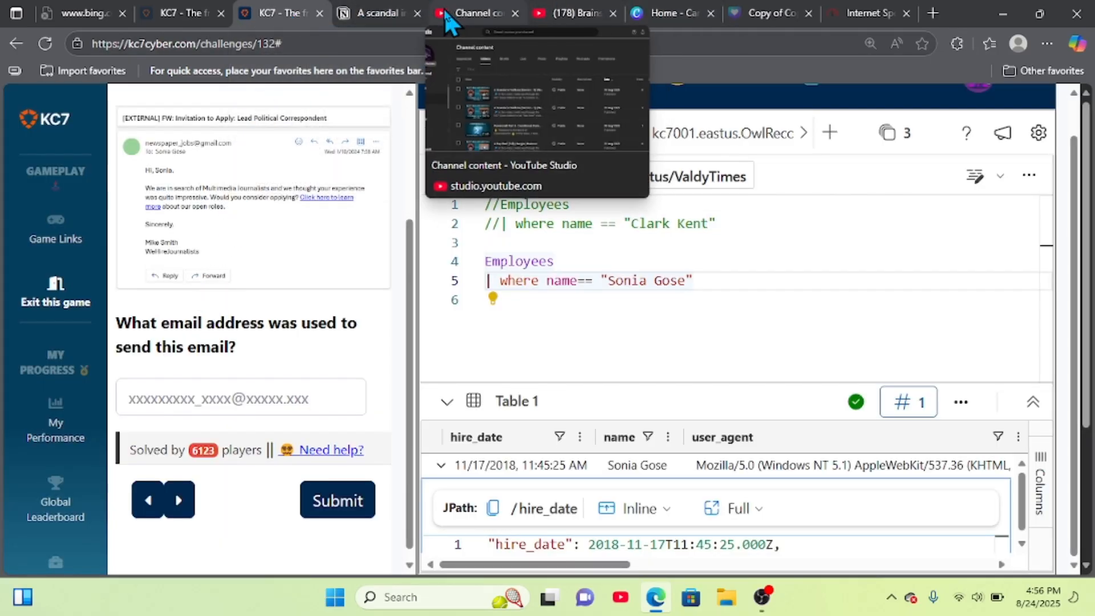
left_click(366, 20)
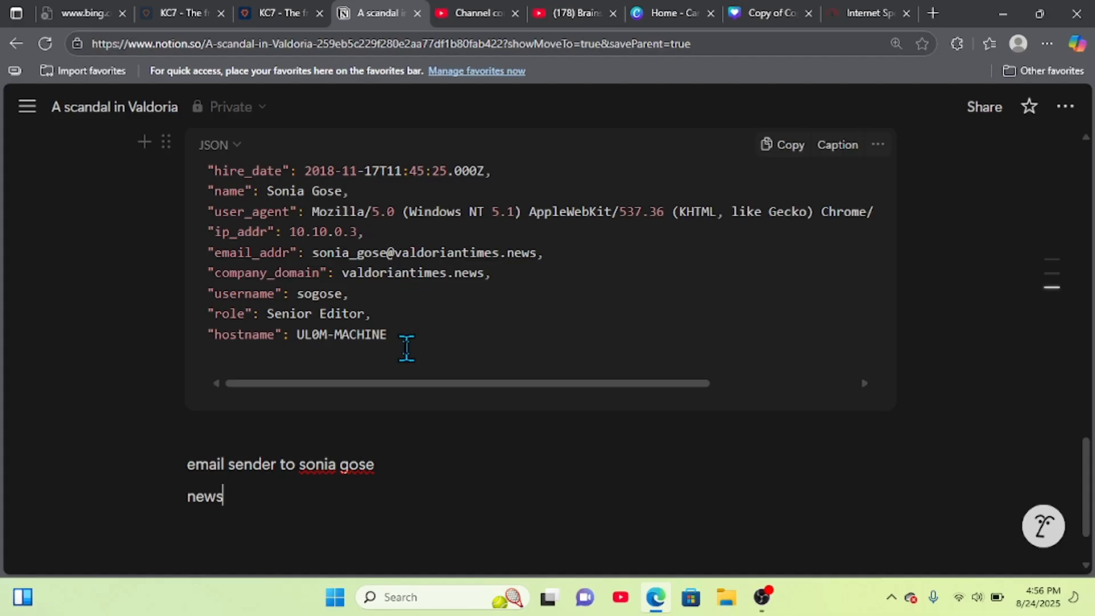
type("papre")
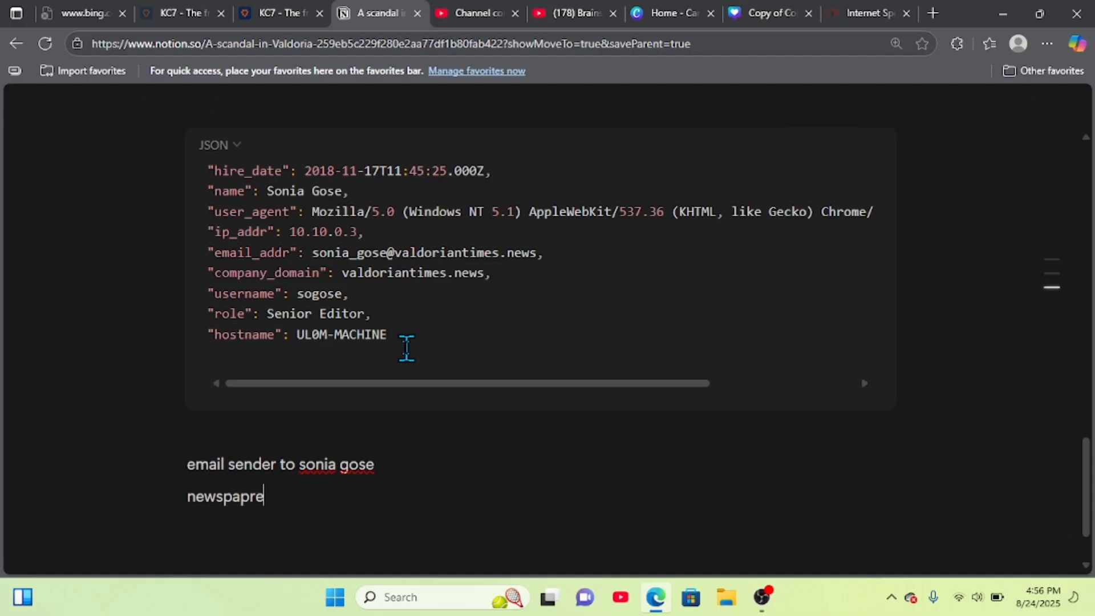
key("BackSpace")
key("BackSpace")
type("er_jobs")
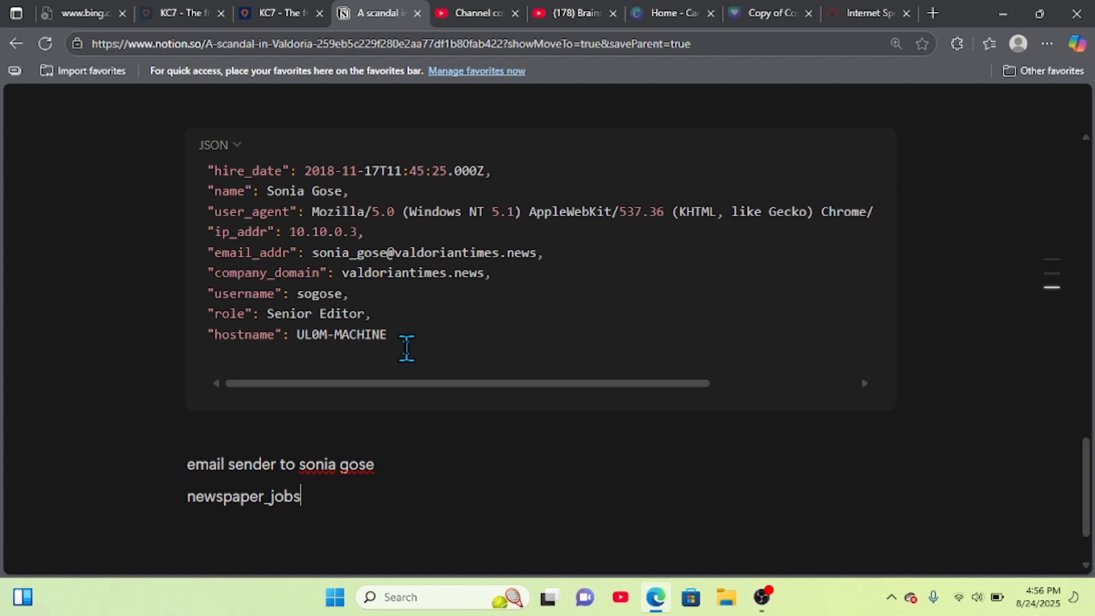
type("#")
key("BackSpace")
type("@gmail.com")
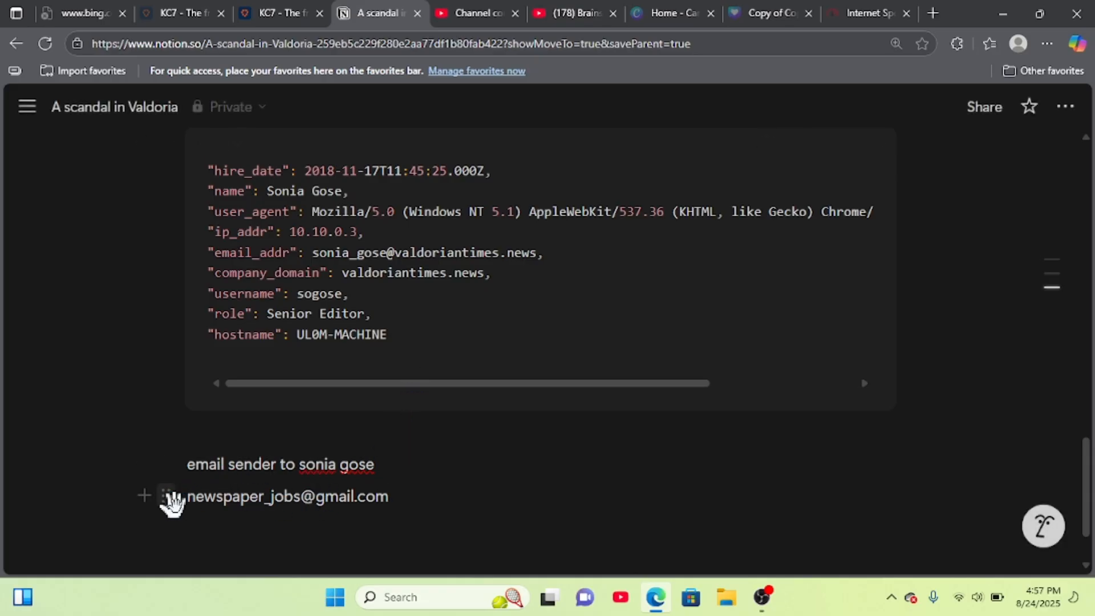
Step: Prefix the sender address line with ">>>" and a space
left_click(192, 503)
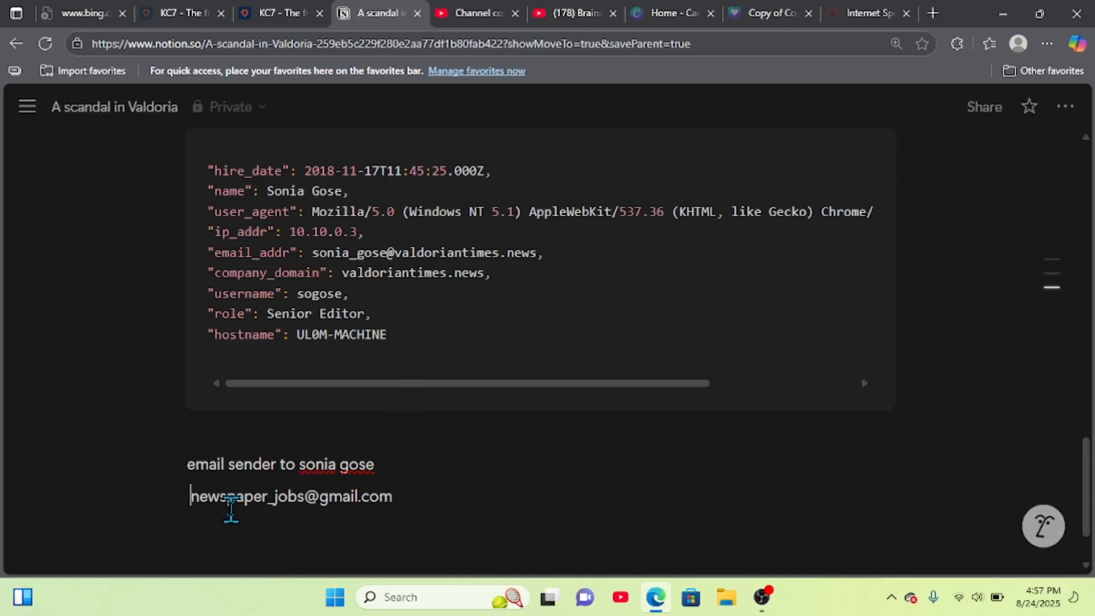
type("..")
key("BackSpace")
key("BackSpace")
key("BackSpace")
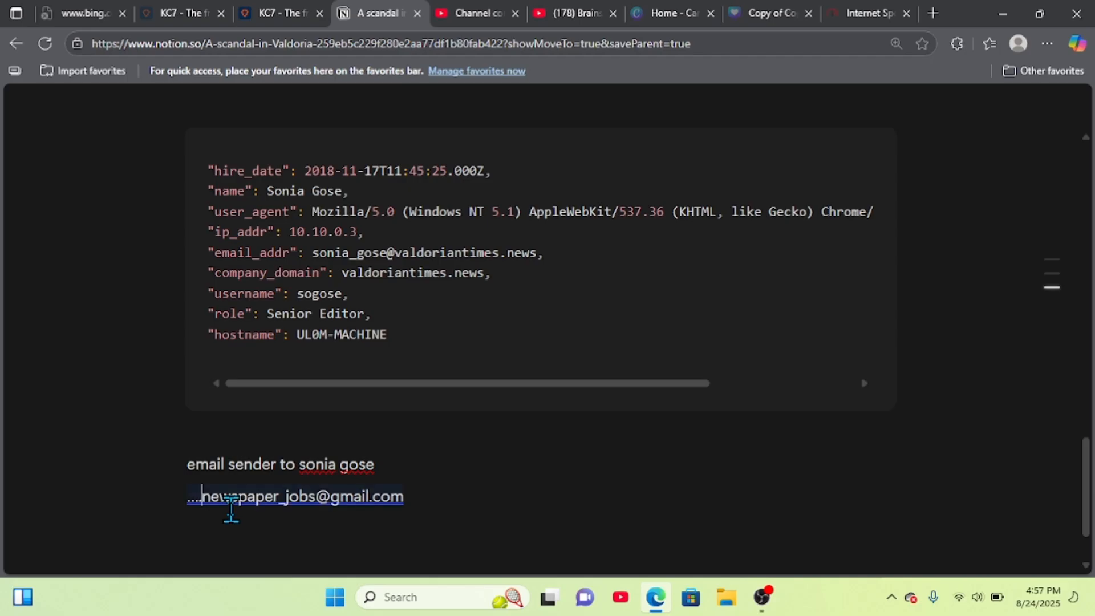
key("Return")
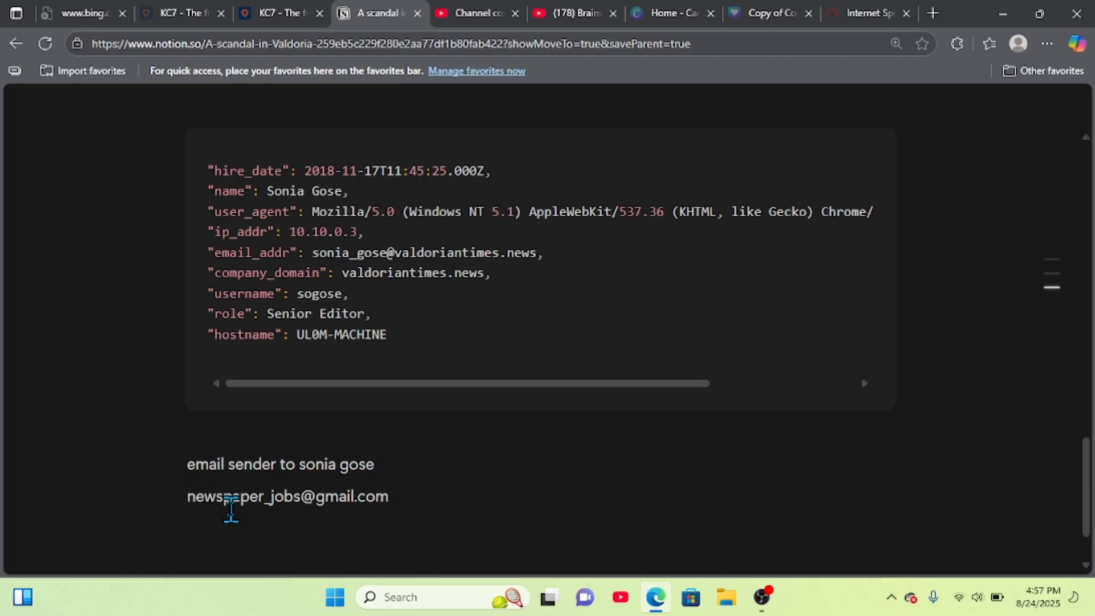
type(">>")
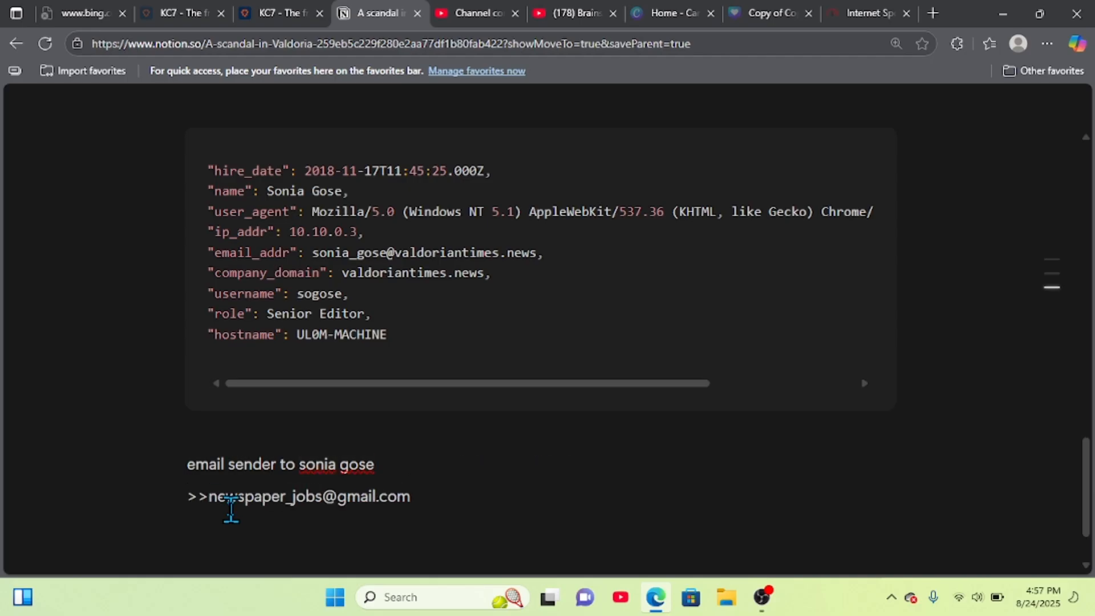
type(">")
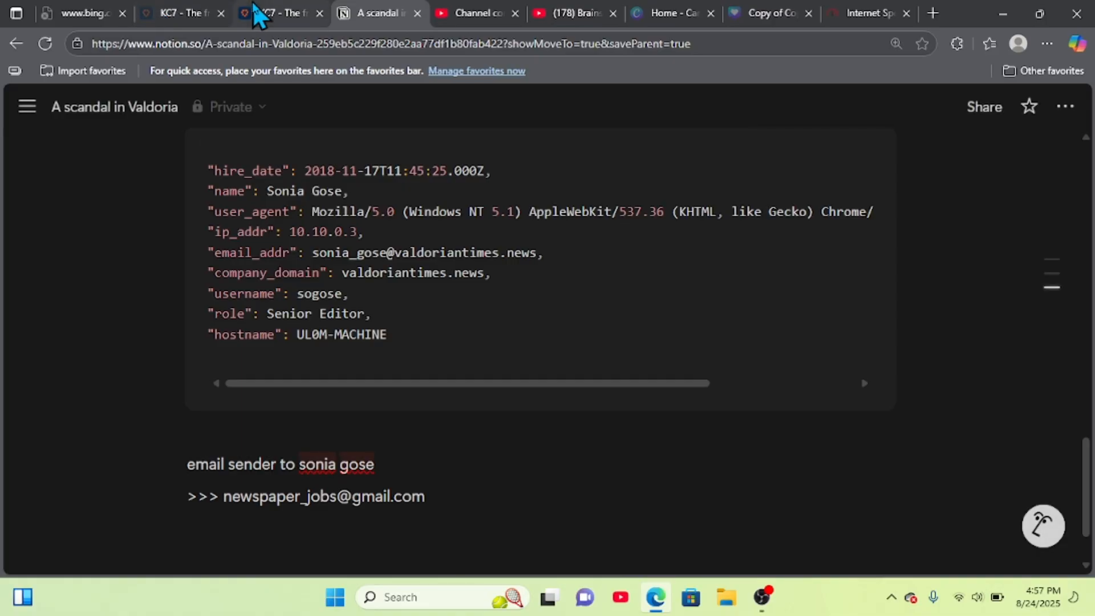
Step: Copy the sender's email address from the Notion notes and submit it in KC7 as the answer to Question 2
left_click(255, 12)
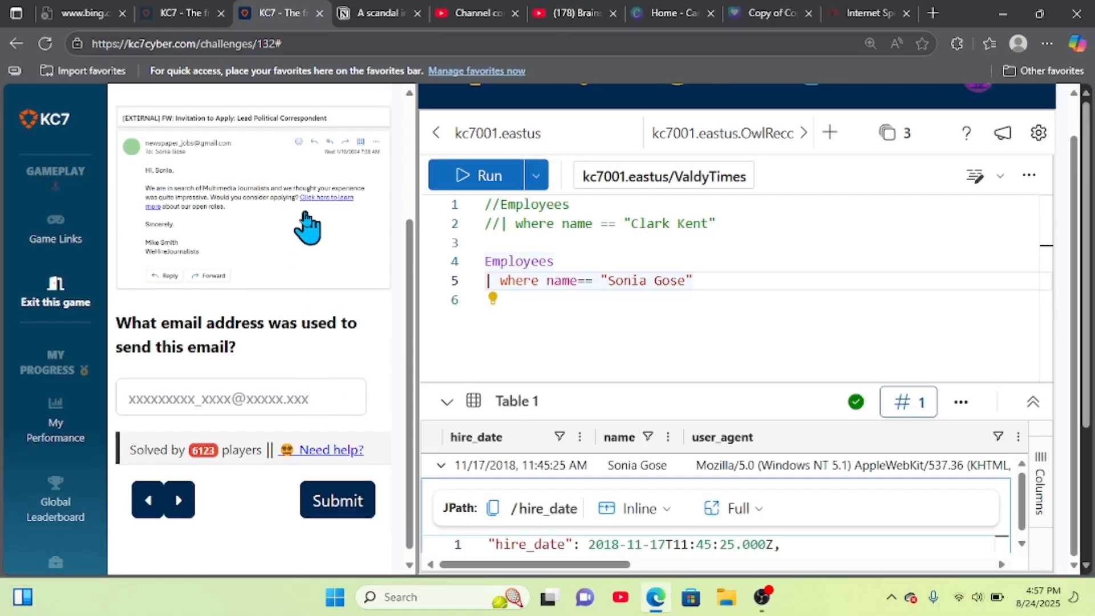
left_click(378, 3)
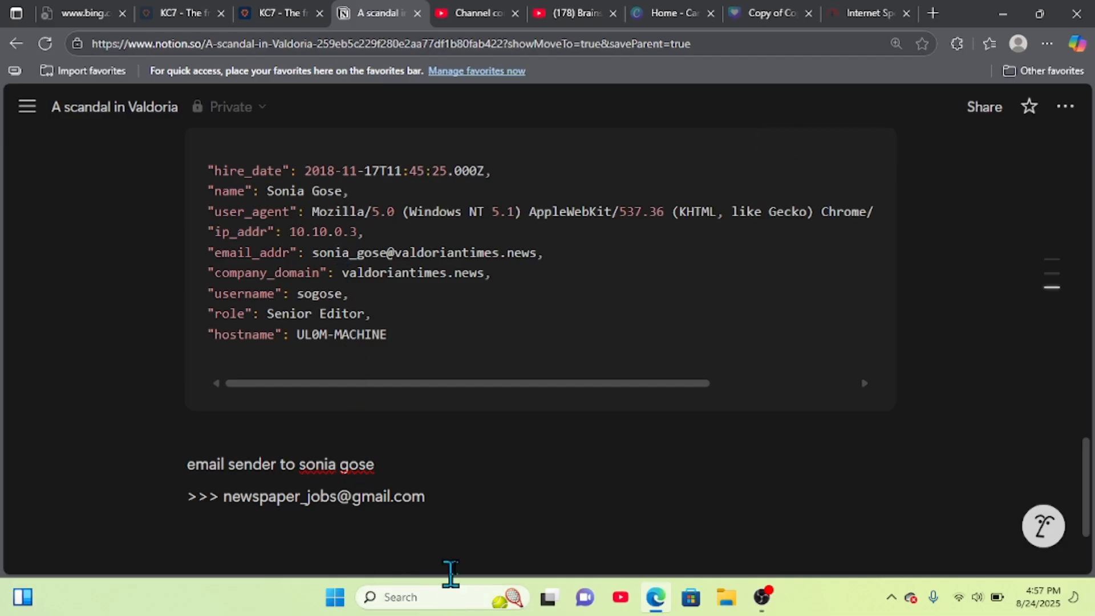
left_click_drag(433, 497, 220, 497)
key("ctrl+c")
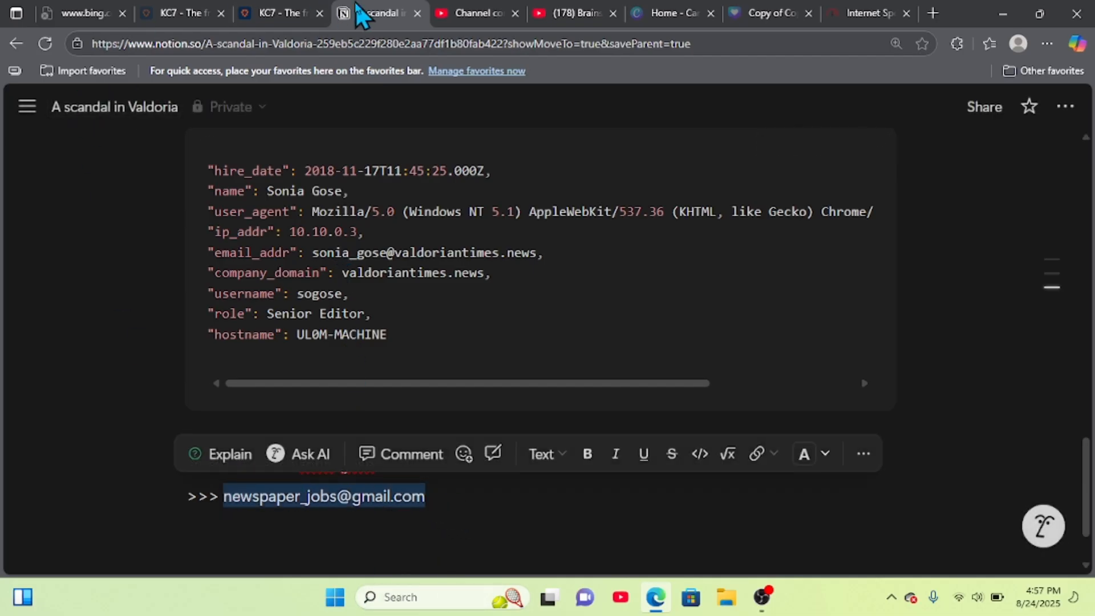
left_click(290, 14)
left_click(287, 402)
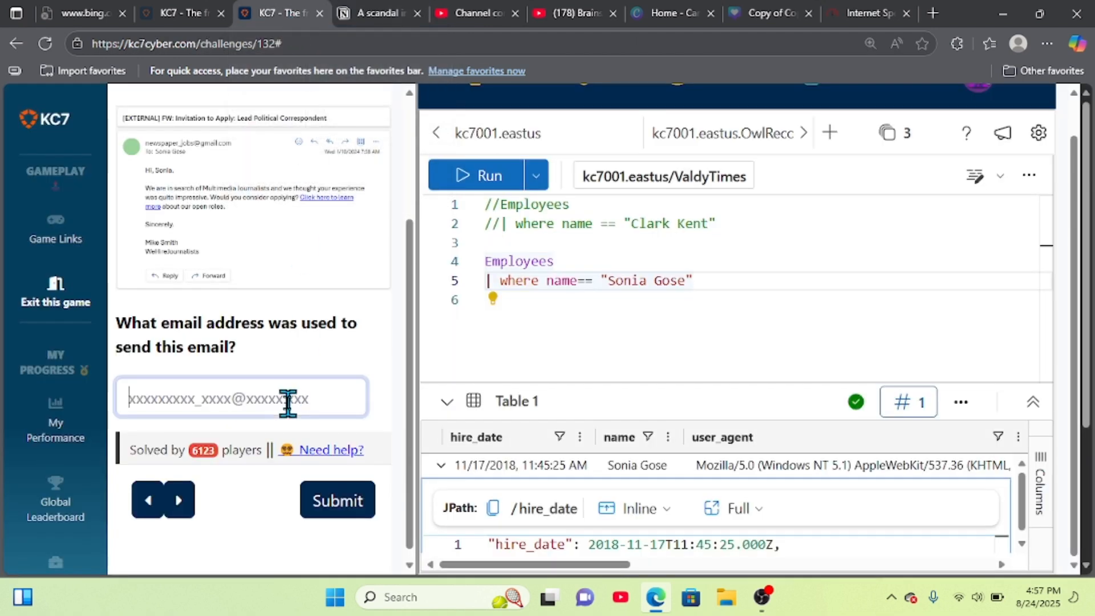
key("ctrl+v")
left_click(347, 509)
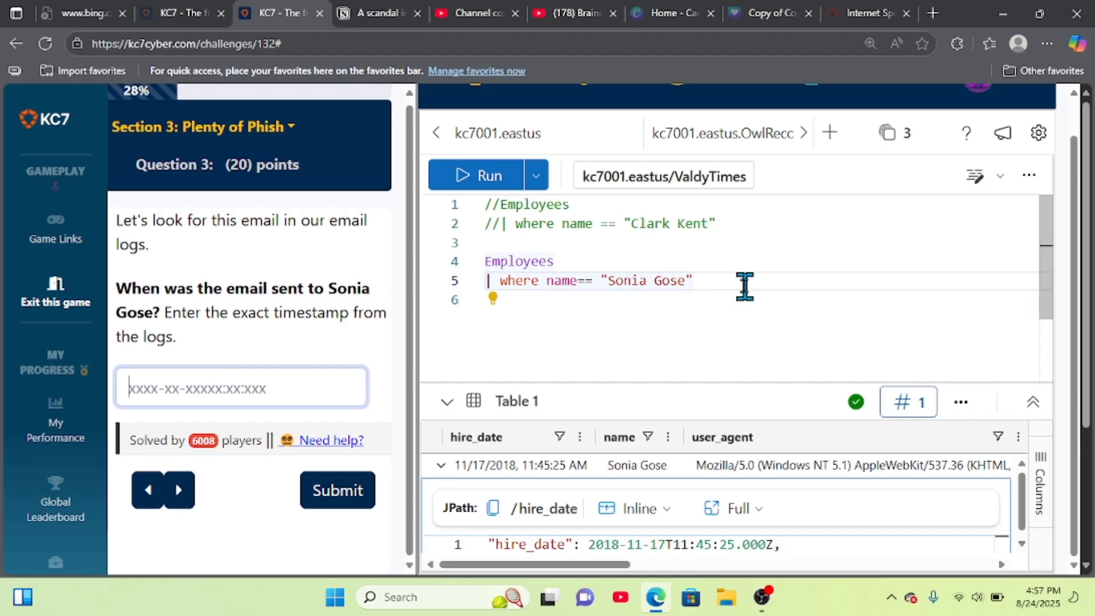
Step: Remove the uncommented Employees query and start a new query on the Email table in its place
left_click(715, 281)
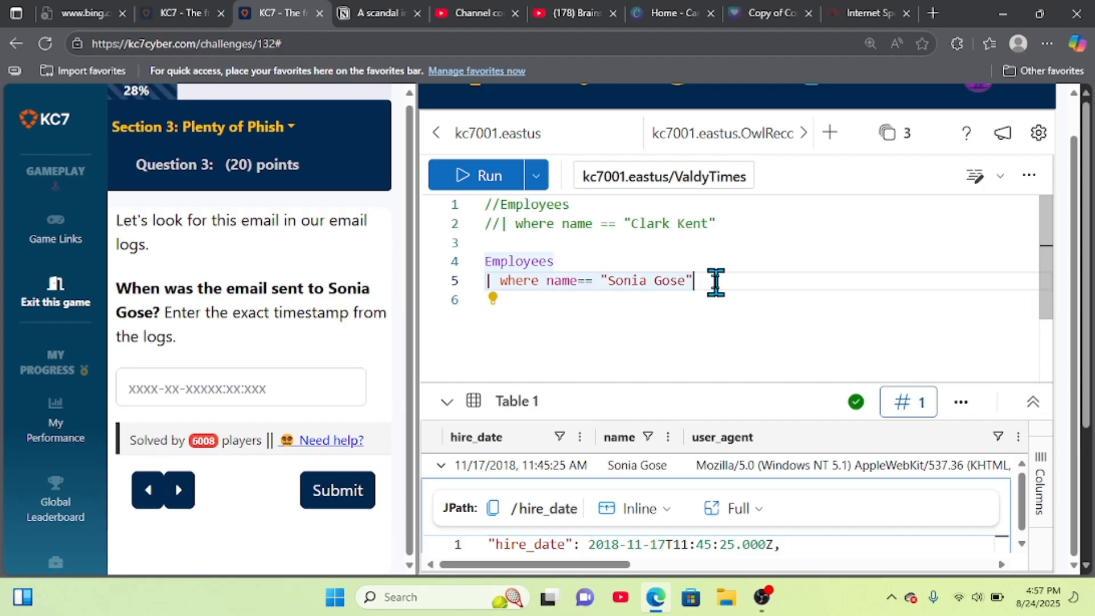
key("BackSpace")
key("BackSpace")
key("BackSpace")
key("BackSpace")
key("BackSpace")
key("BackSpace")
key("BackSpace")
key("BackSpace")
key("BackSpace")
key("BackSpace")
key("BackSpace")
key("BackSpace")
key("BackSpace")
key("BackSpace")
key("BackSpace")
key("BackSpace")
key("BackSpace")
key("BackSpace")
key("BackSpace")
key("BackSpace")
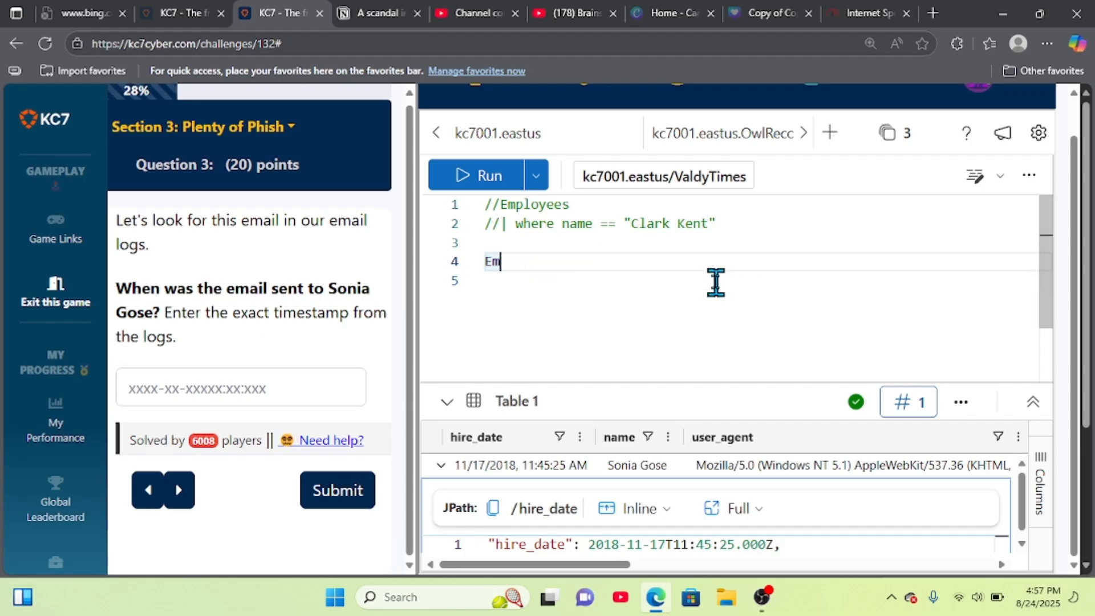
type("ail")
key("Return")
Step: Add a where clause to the Email query comparing recipient using == with an empty quoted string
type("|")
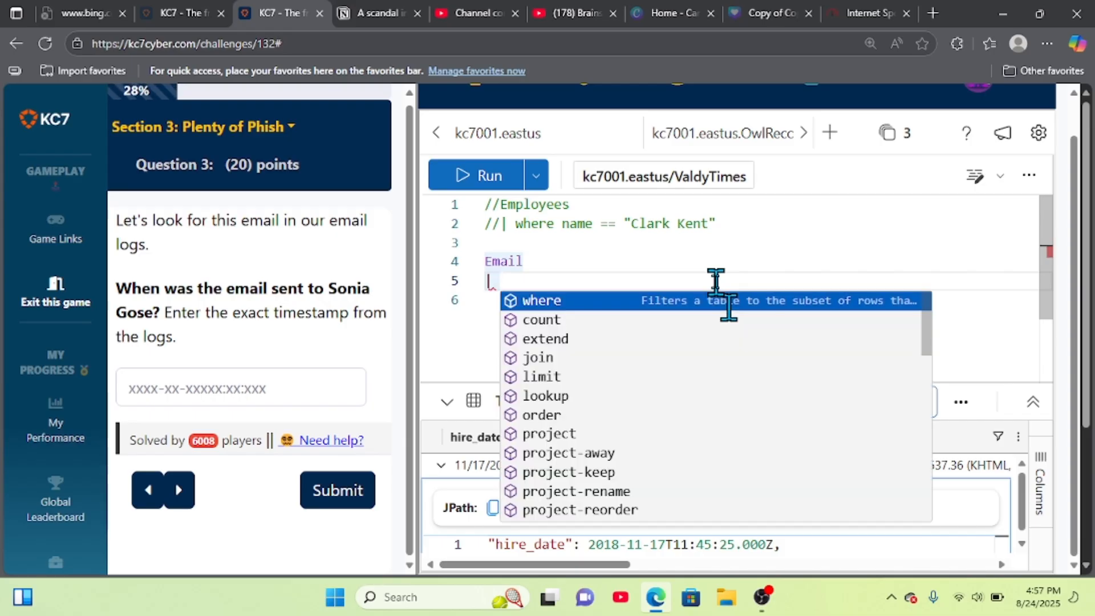
type(" weh")
key("BackSpace")
key("BackSpace")
type("here ")
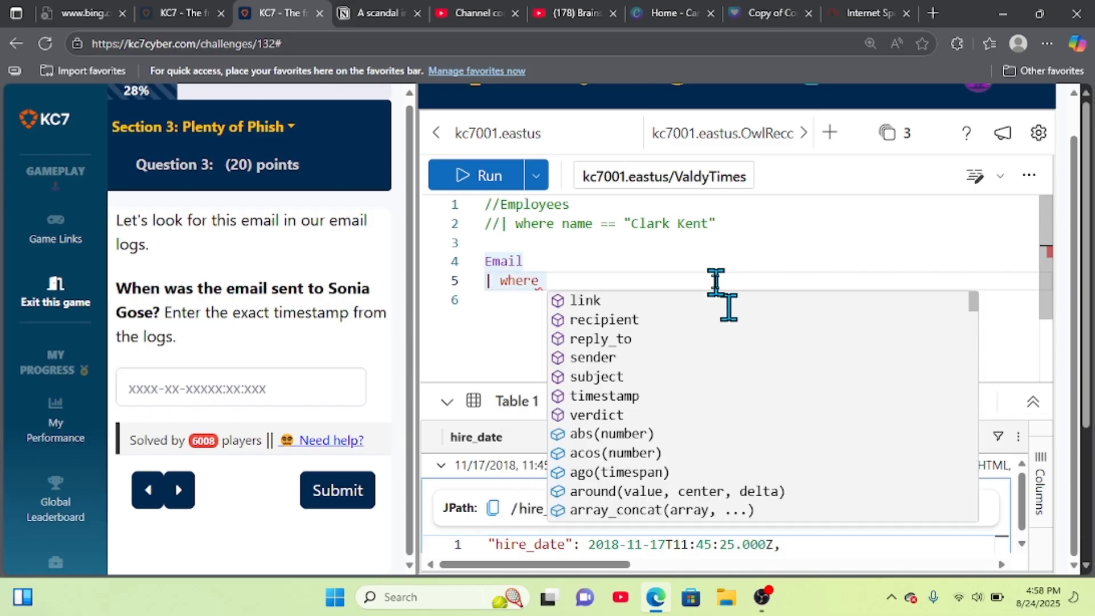
type("reci")
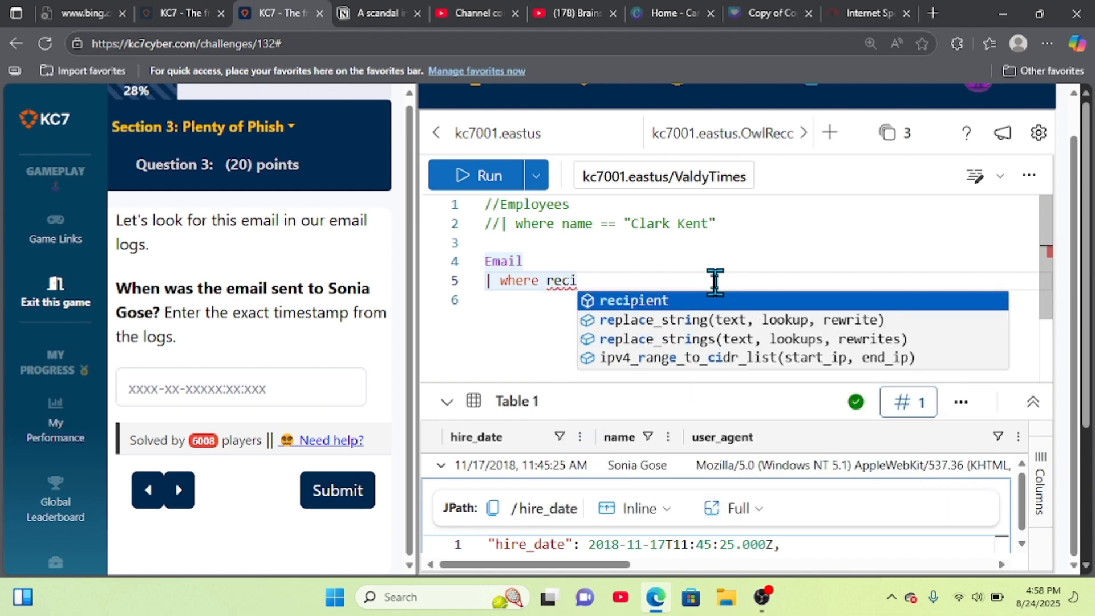
key("Tab")
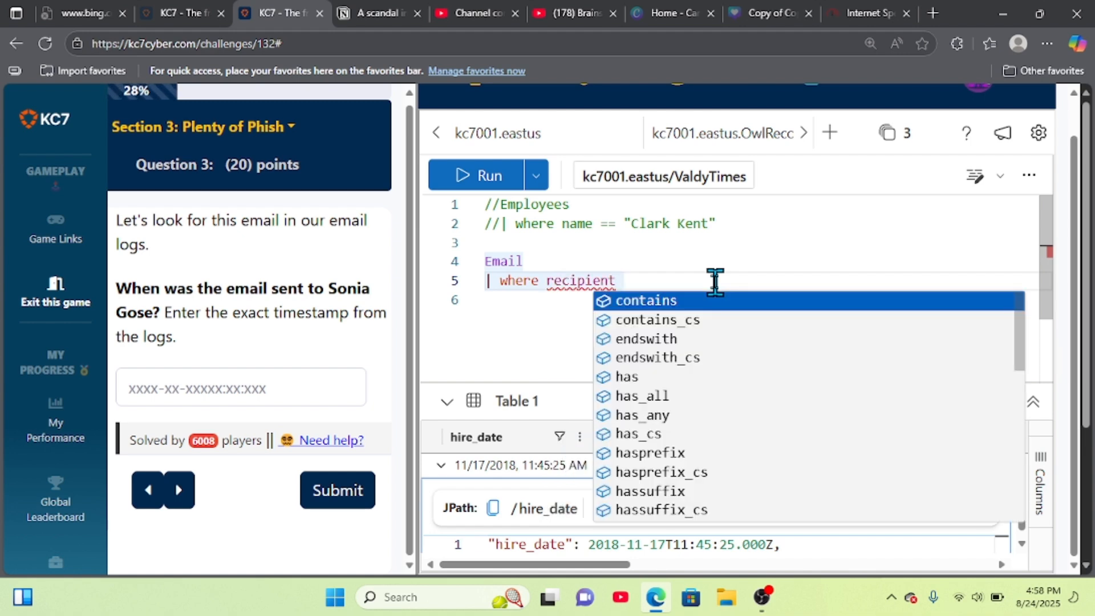
type("== \"")
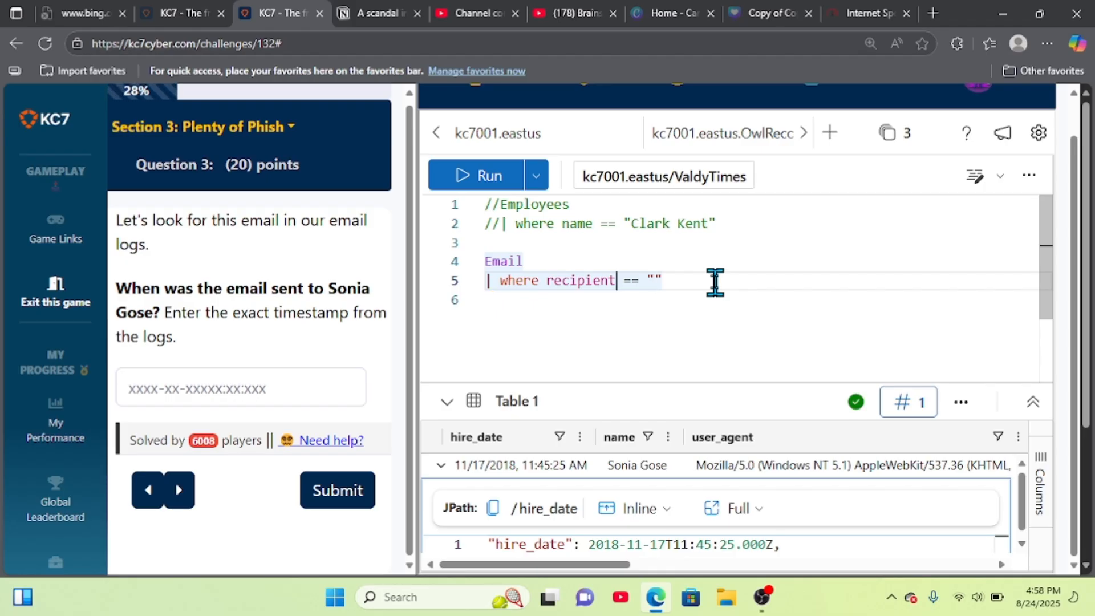
Step: Change the filter field to sender and paste the suspicious sender's email address between the quotes
key("BackSpace")
key("BackSpace")
key("BackSpace")
key("BackSpace")
key("BackSpace")
key("BackSpace")
key("BackSpace")
key("BackSpace")
key("BackSpace")
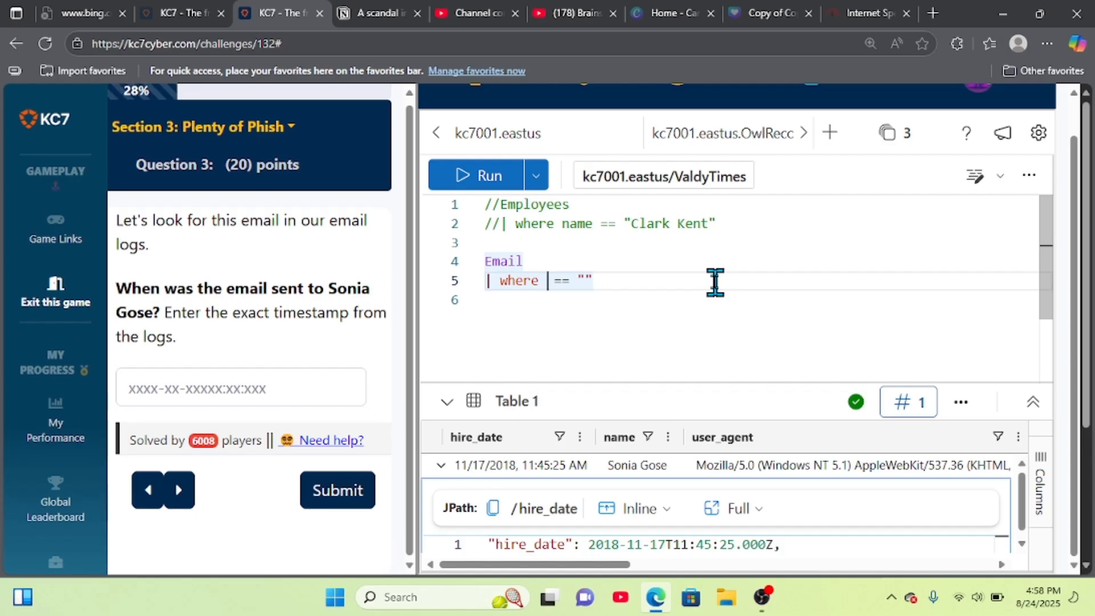
type("sender")
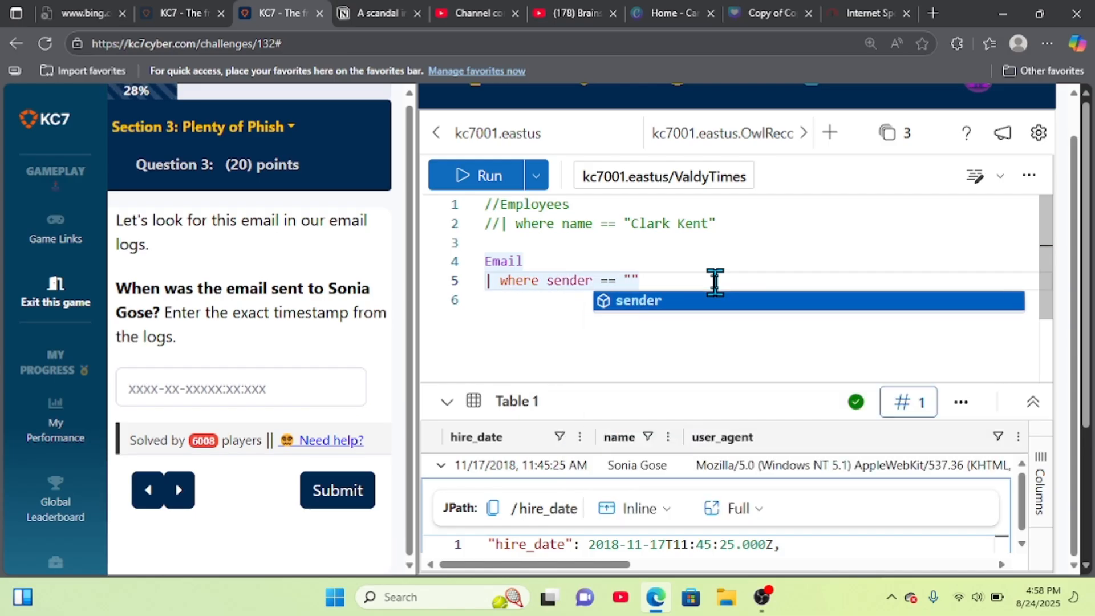
left_click(715, 281)
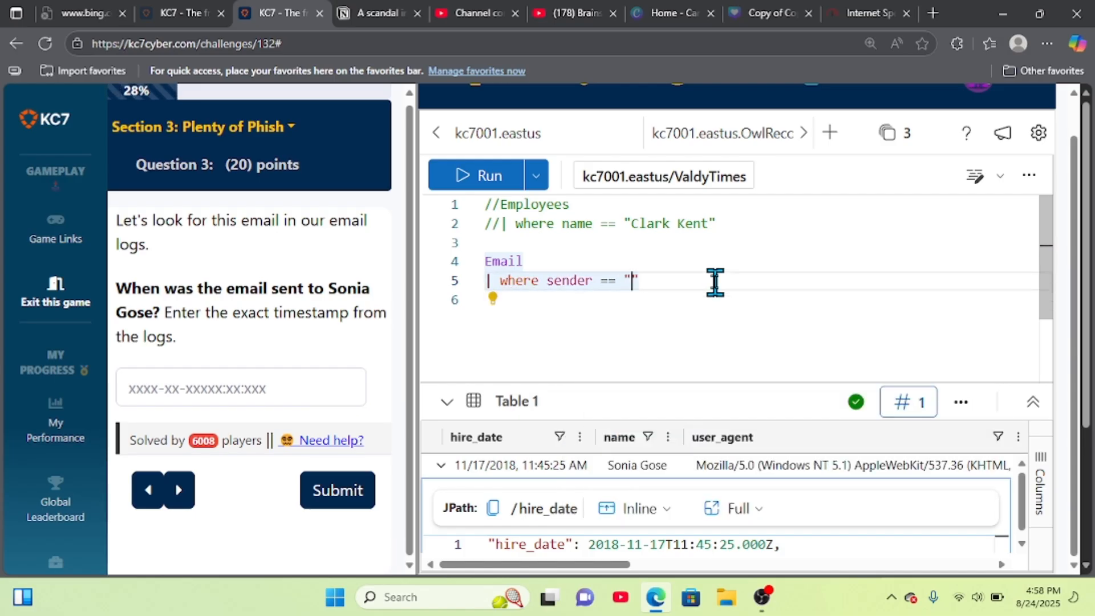
key("ctrl+v")
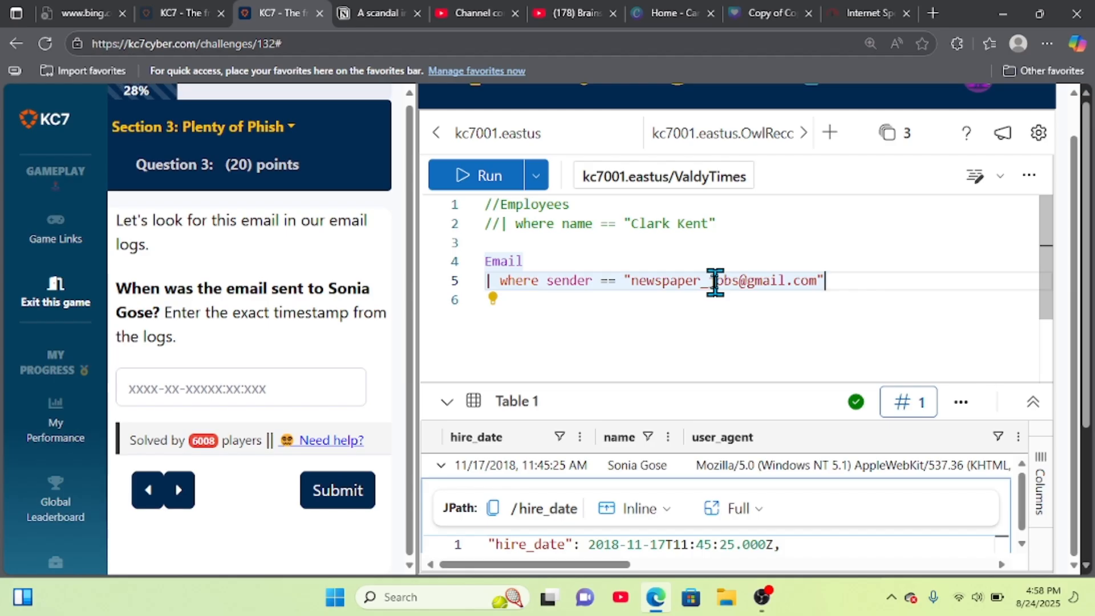
Step: Add a second where clause to the Email query comparing recipient using == with an empty quoted string
key("Return")
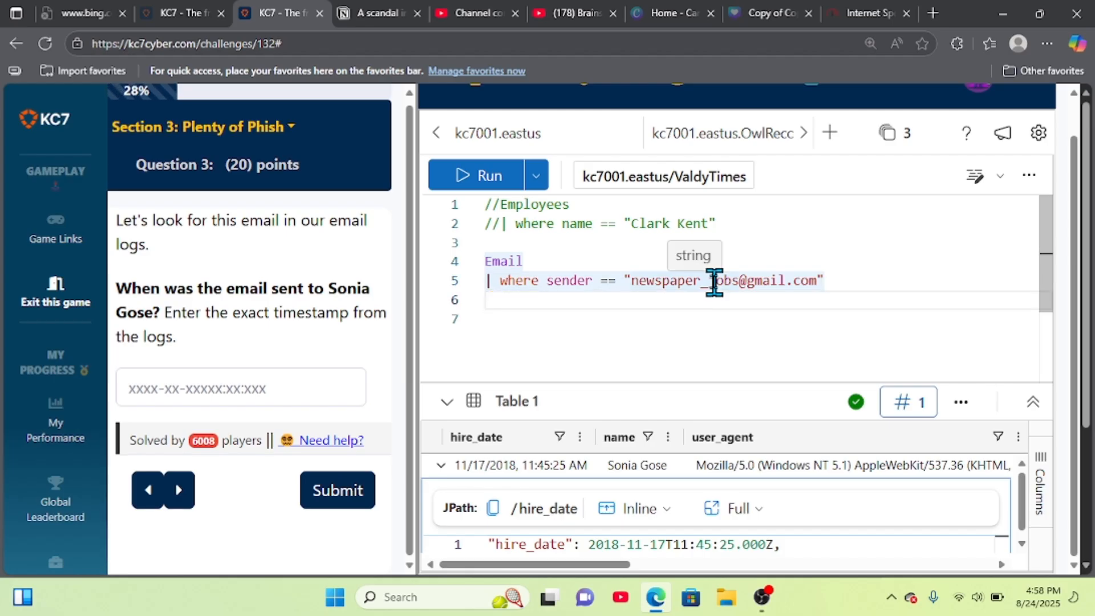
type("| where re")
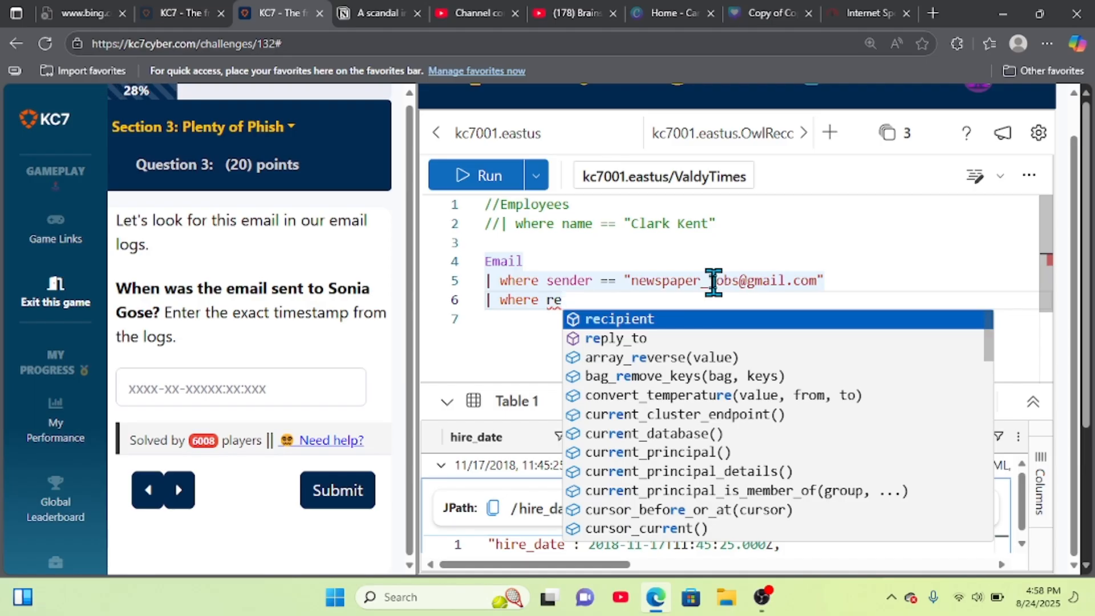
left_click(709, 319)
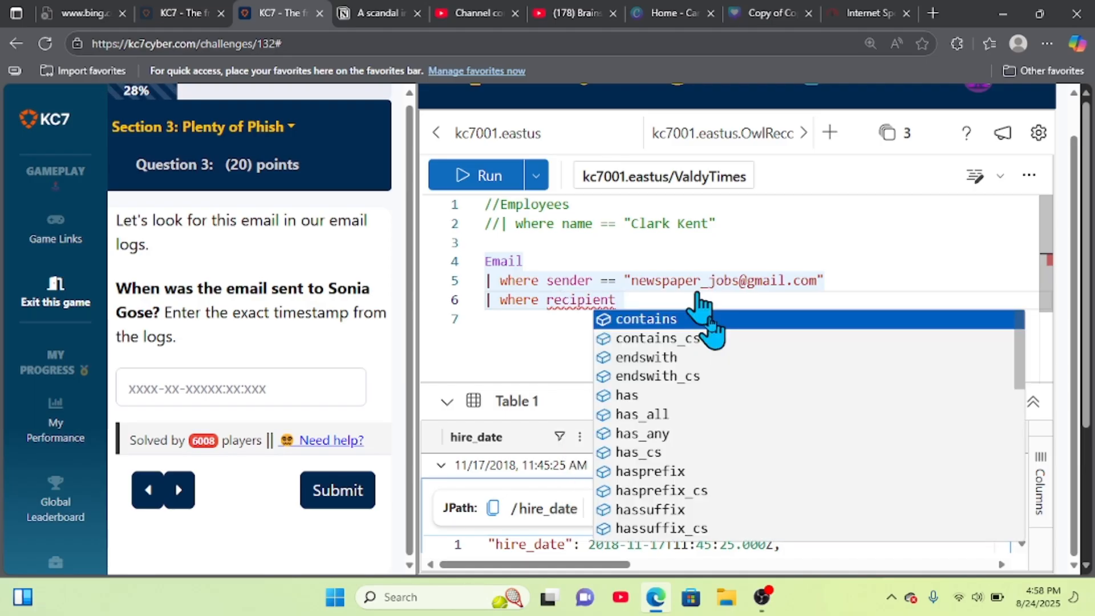
type("== \"")
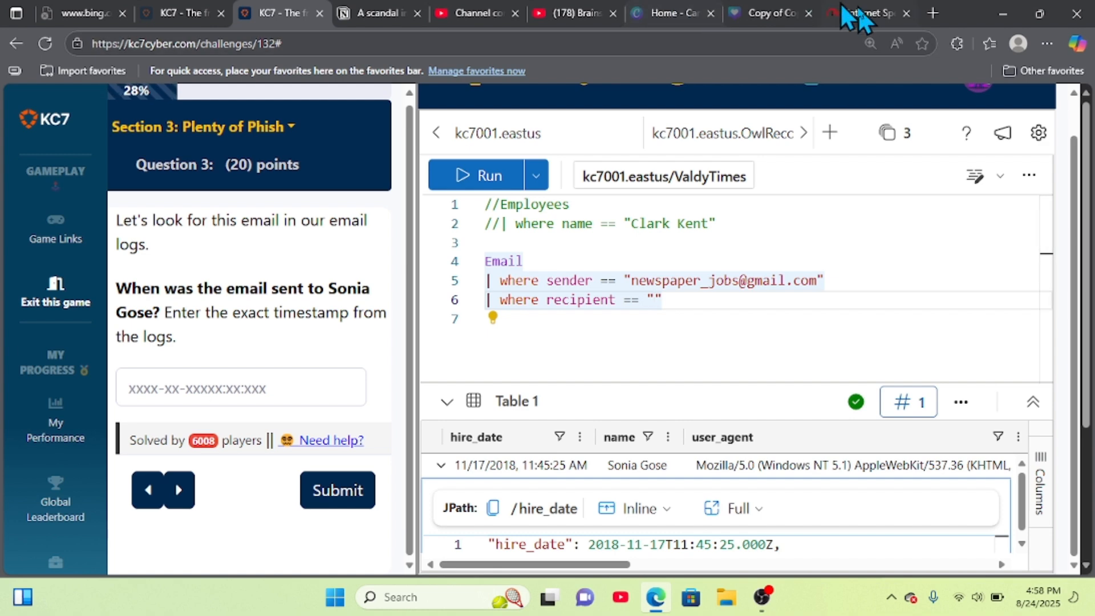
Step: Copy the targeted editor's email address from the Notion notes into the query's recipient filter and run the query in KC7
left_click(383, 7)
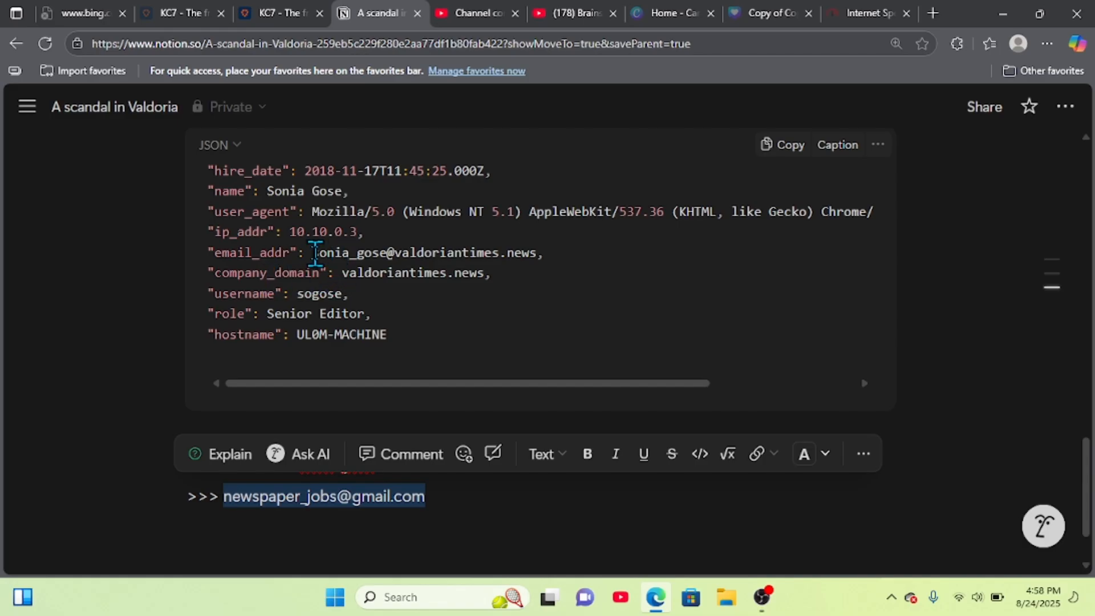
left_click_drag(313, 252, 549, 263)
key("ctrl+c")
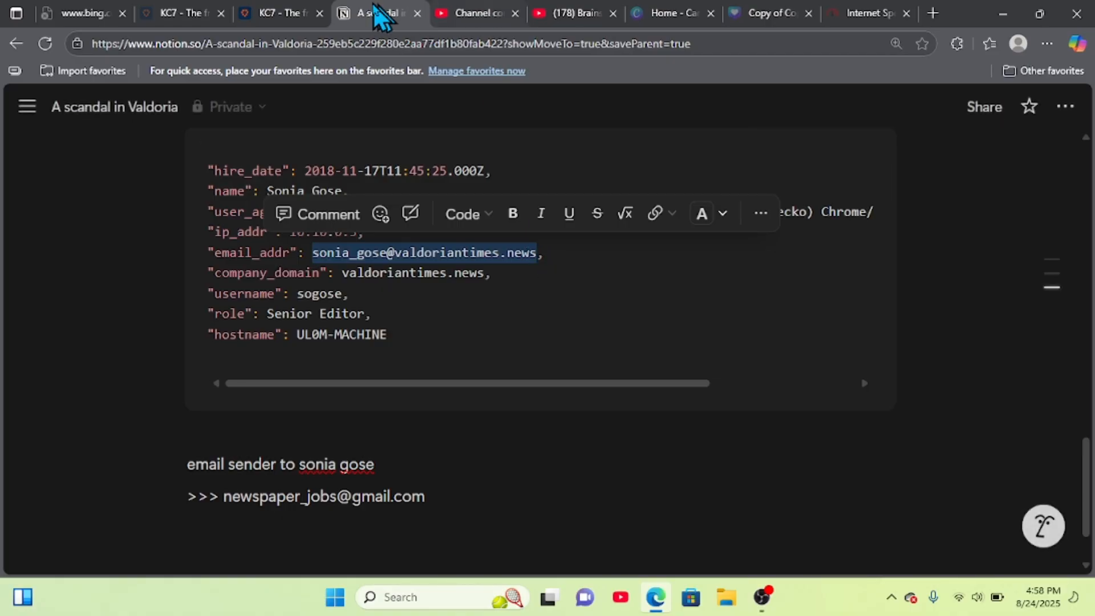
left_click(262, 7)
key("F11")
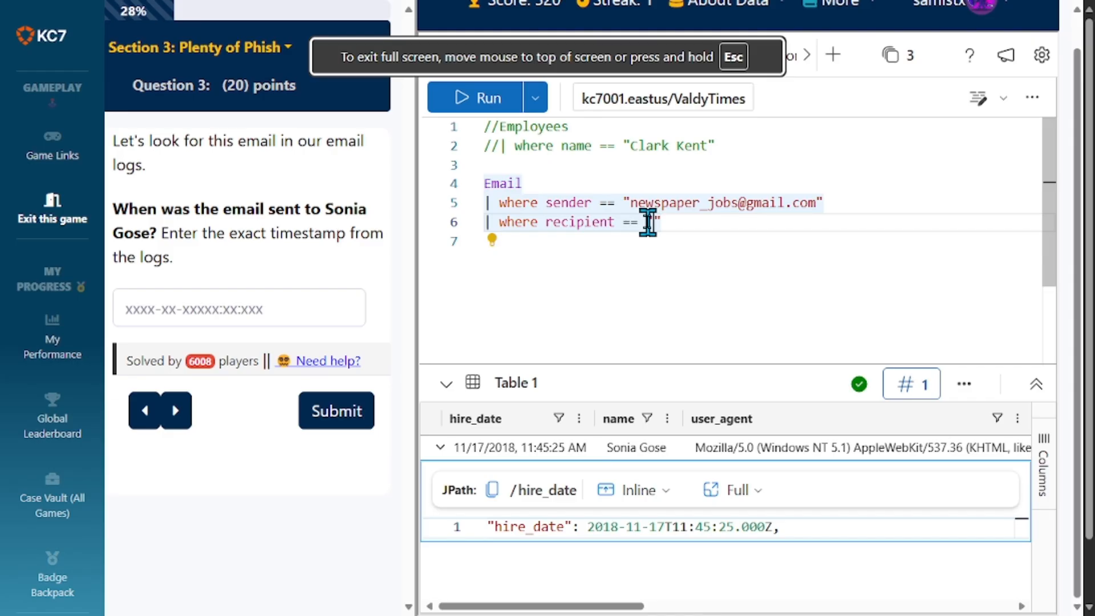
left_click(647, 222)
key("ctrl+v")
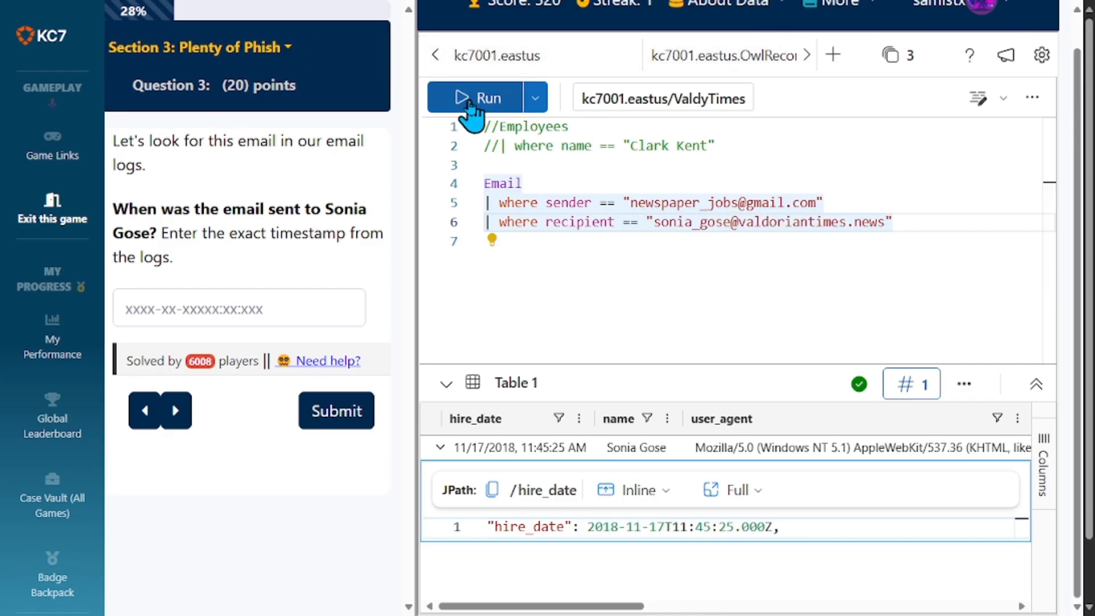
left_click(471, 103)
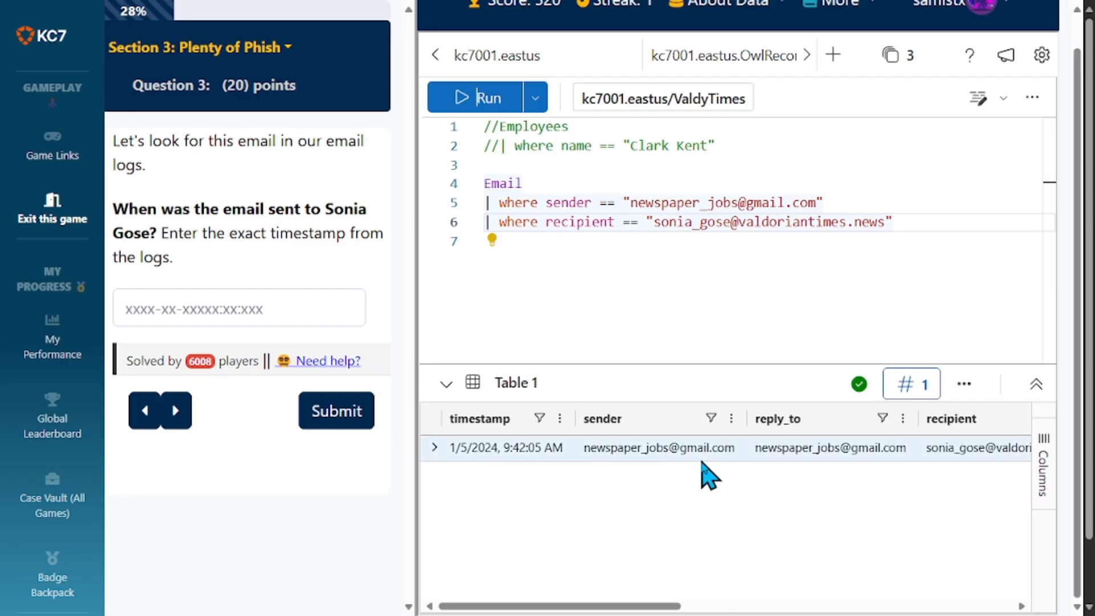
Step: Review the returned email's columns, expand its row, enlarge the detail area and copy the full record from timestamp to link
scroll(702, 463, "right", 10)
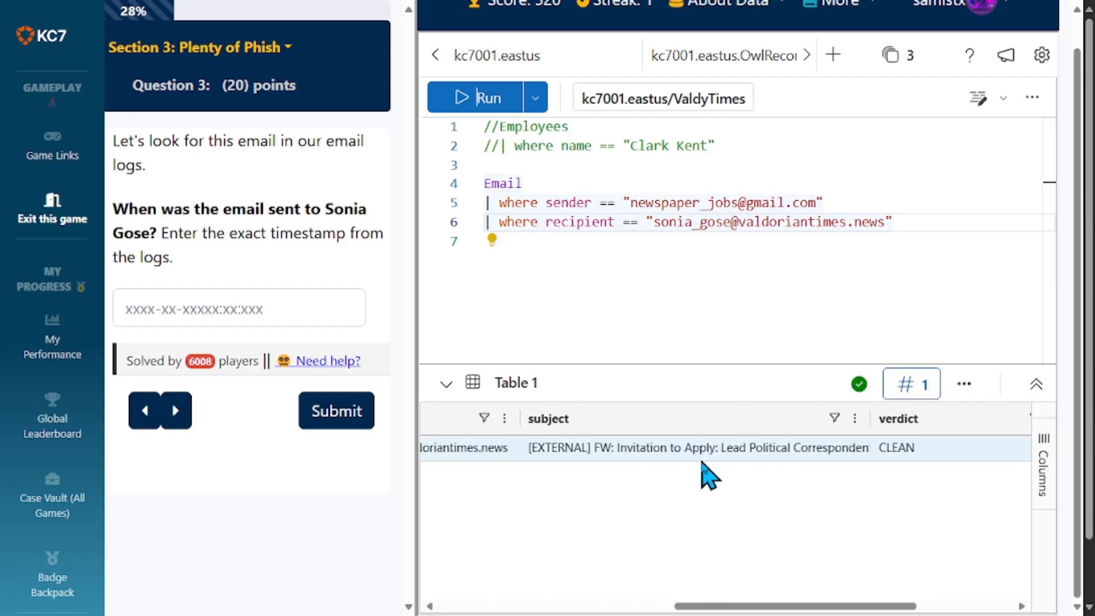
scroll(633, 483, "right", 5)
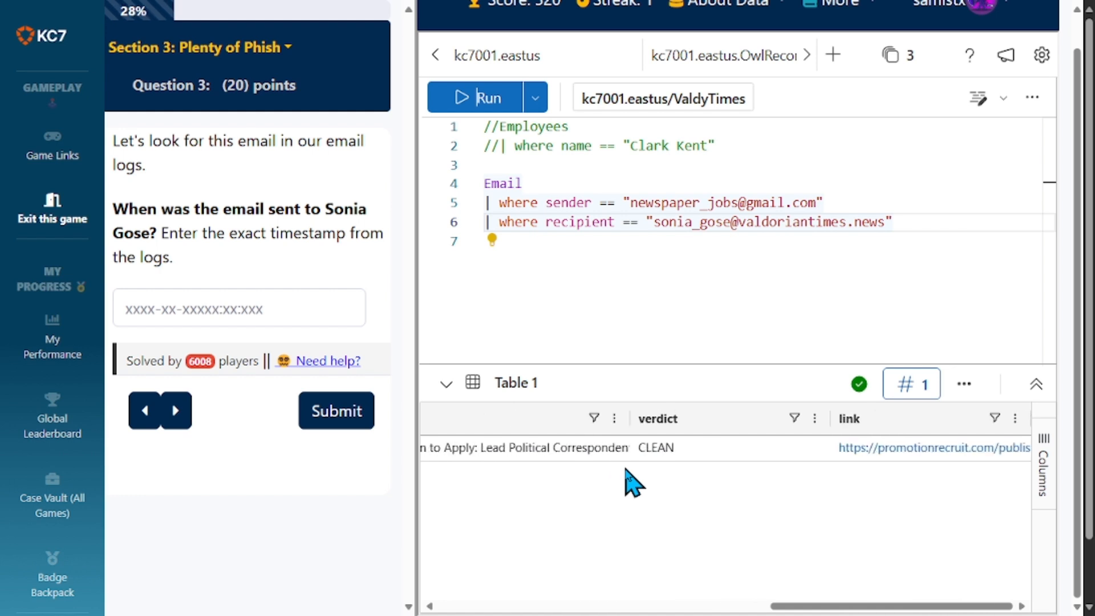
scroll(633, 484, "left", 15)
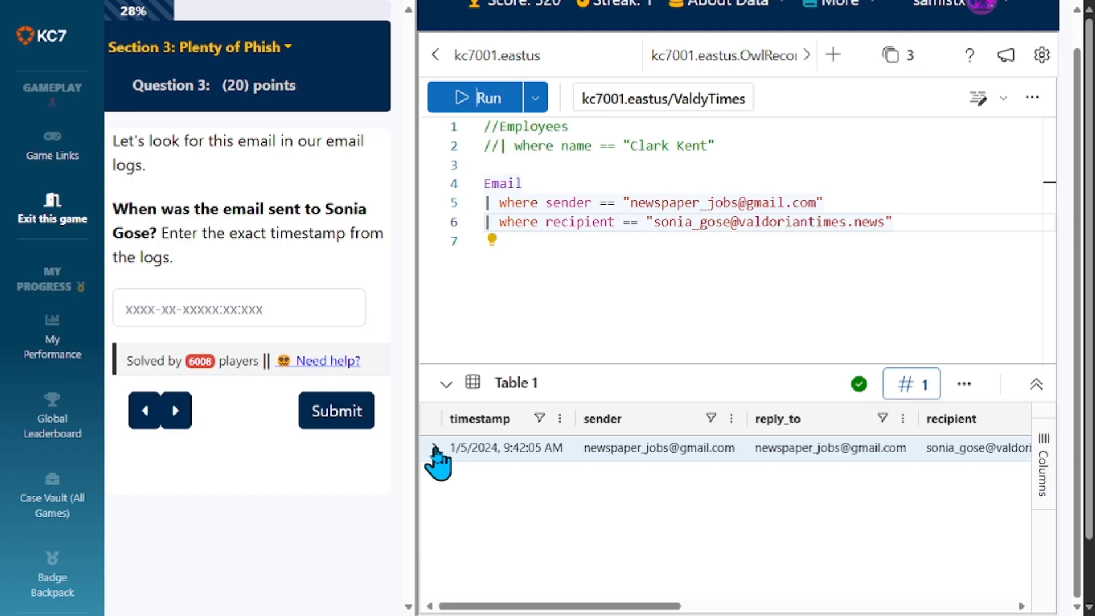
left_click(435, 450)
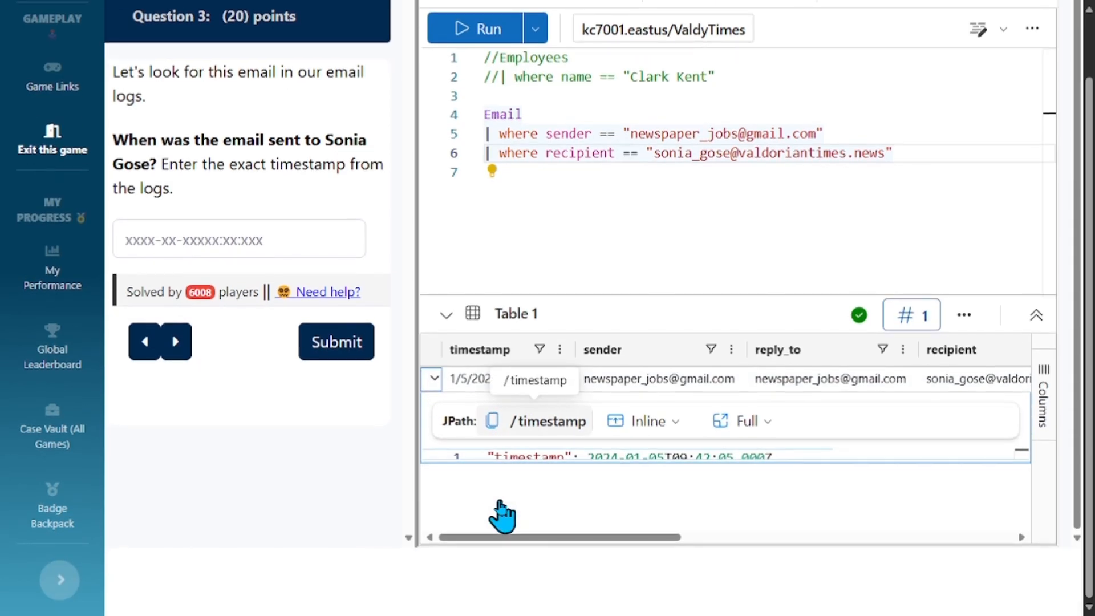
left_click_drag(518, 460, 522, 522)
left_click(488, 457)
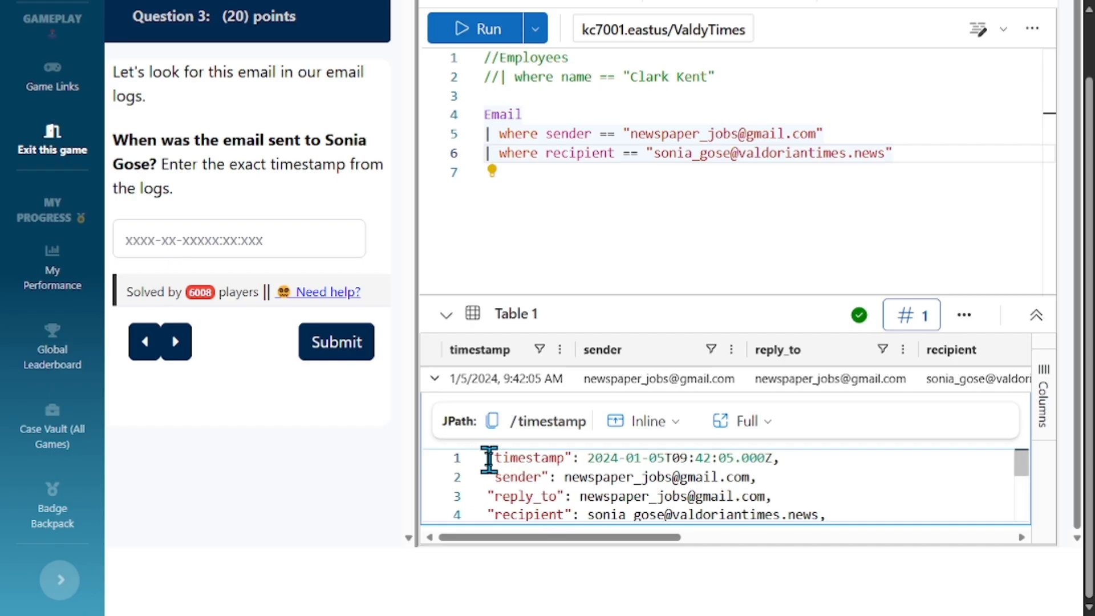
left_click_drag(489, 457, 700, 506)
key("ctrl+c")
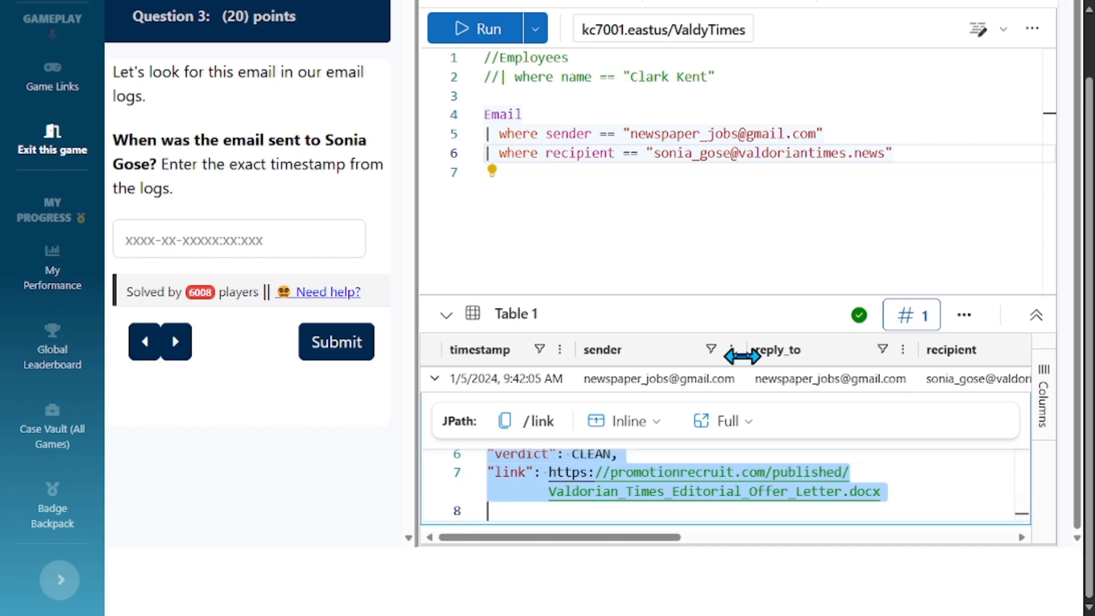
Step: Paste the copied email record into the Notion notes below the sender's email address
key("F11")
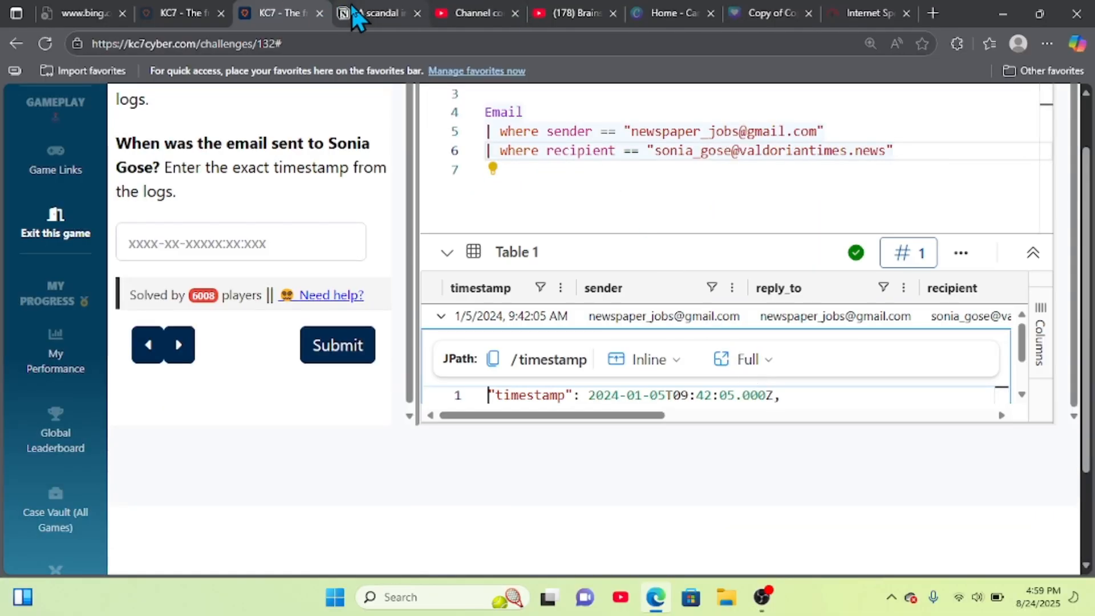
left_click(350, 4)
left_click(466, 502)
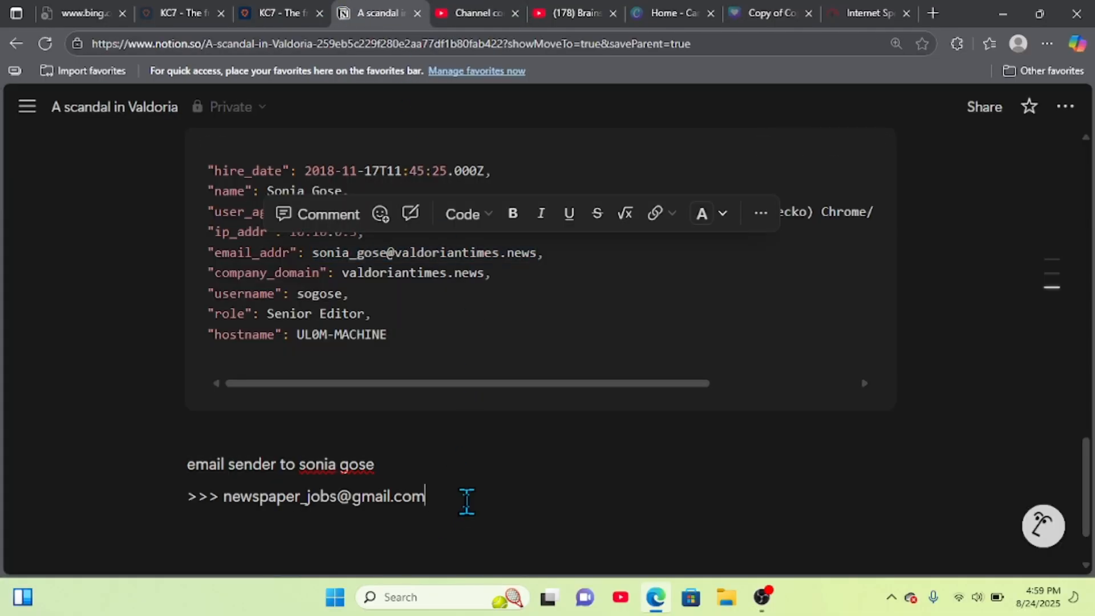
key("Return")
key("ctrl+v")
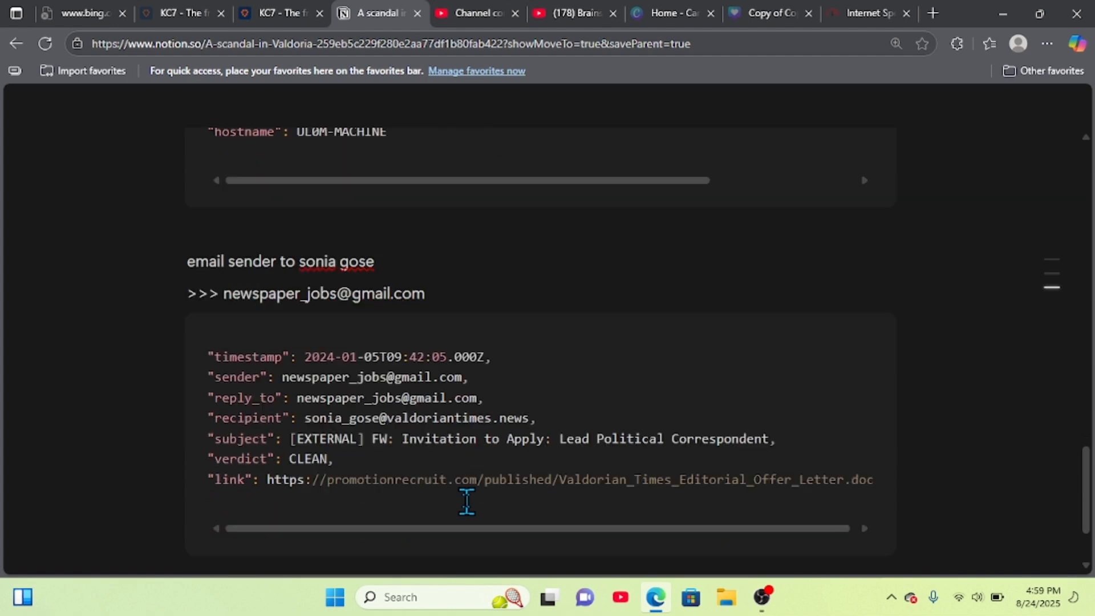
scroll(467, 502, "down", 2)
key("ctrl+plus")
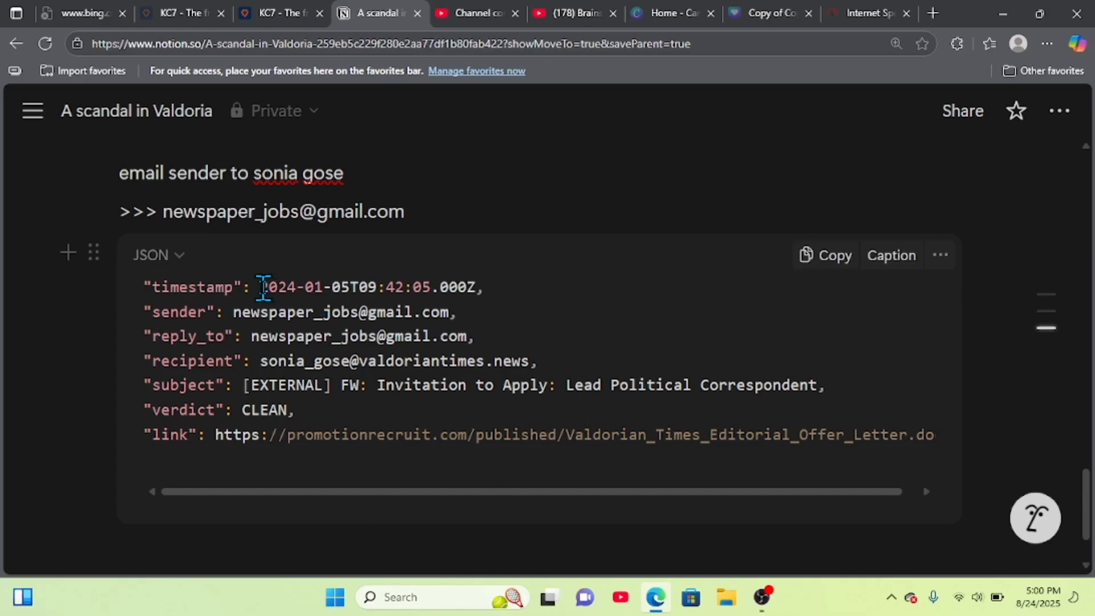
Step: Copy the timestamp 2024-01-05T09:42:05.000Z from the Notion email record and submit it in KC7 as the answer to Question 3
left_click_drag(263, 287, 477, 286)
key("ctrl+c")
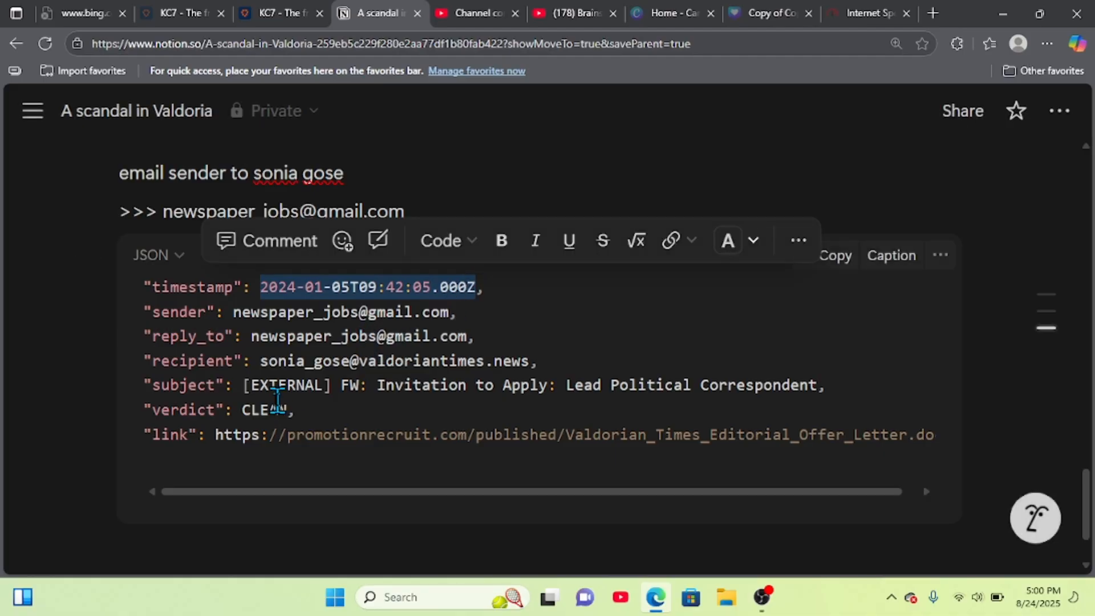
left_click(260, 8)
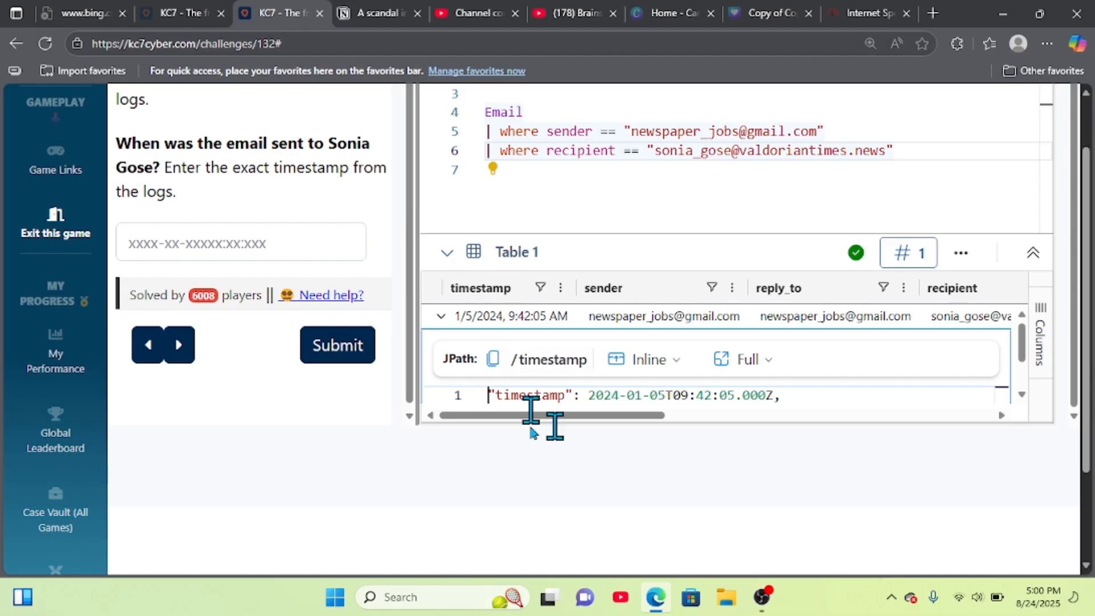
left_click(300, 244)
key("ctrl+v")
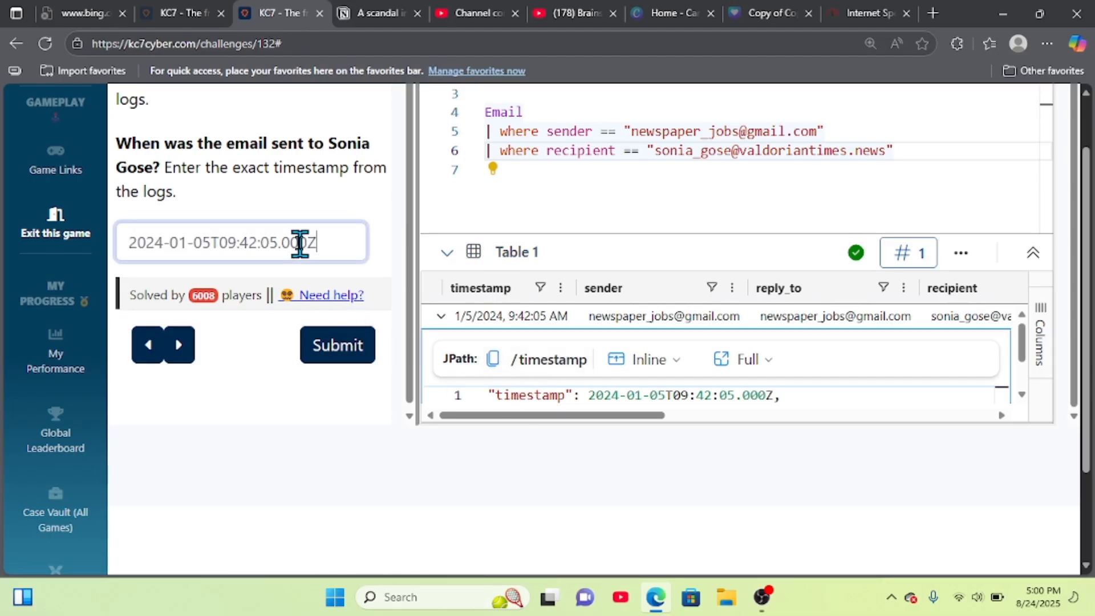
left_click(339, 355)
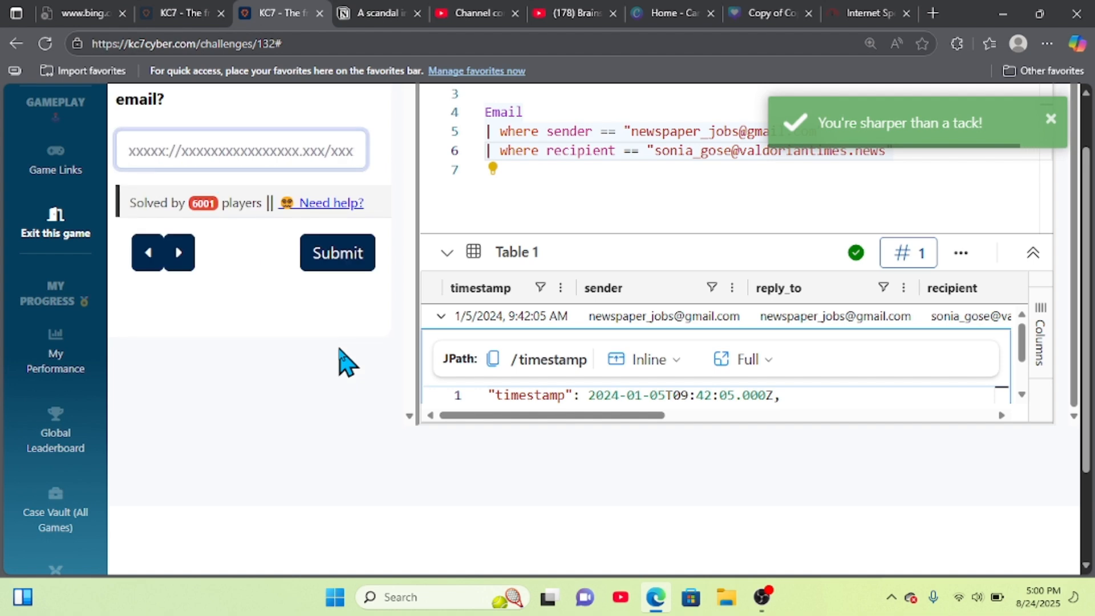
Step: Copy the complete link ending in Valdorian_Times_Editorial_Offer_Letter.docx from the Notion email record and submit it in KC7 for Question 4
scroll(193, 137, "up", 1)
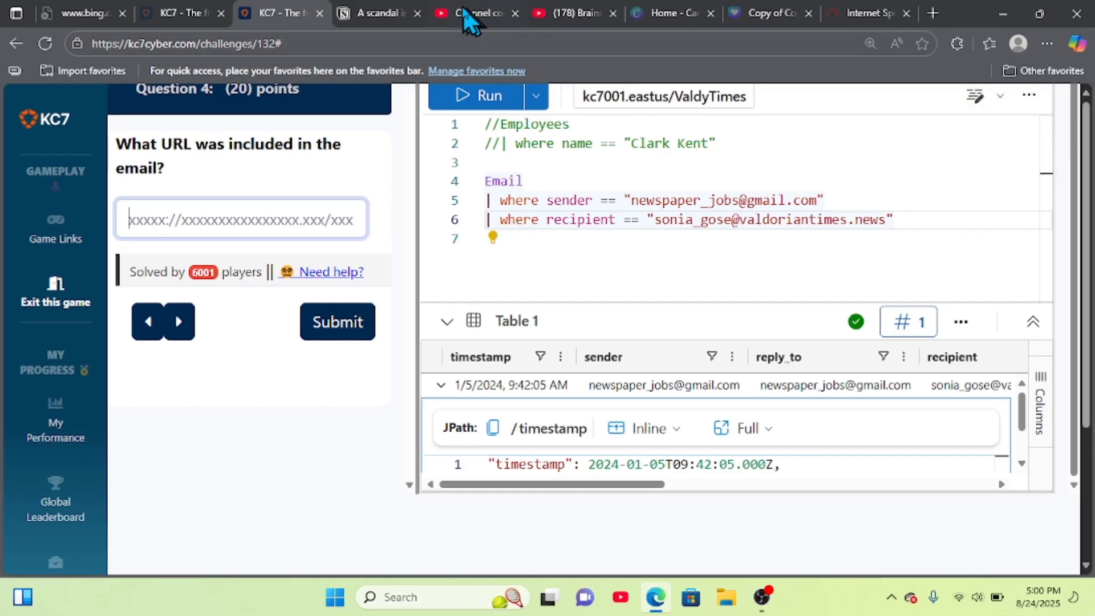
left_click(373, 14)
scroll(428, 314, "down", 1)
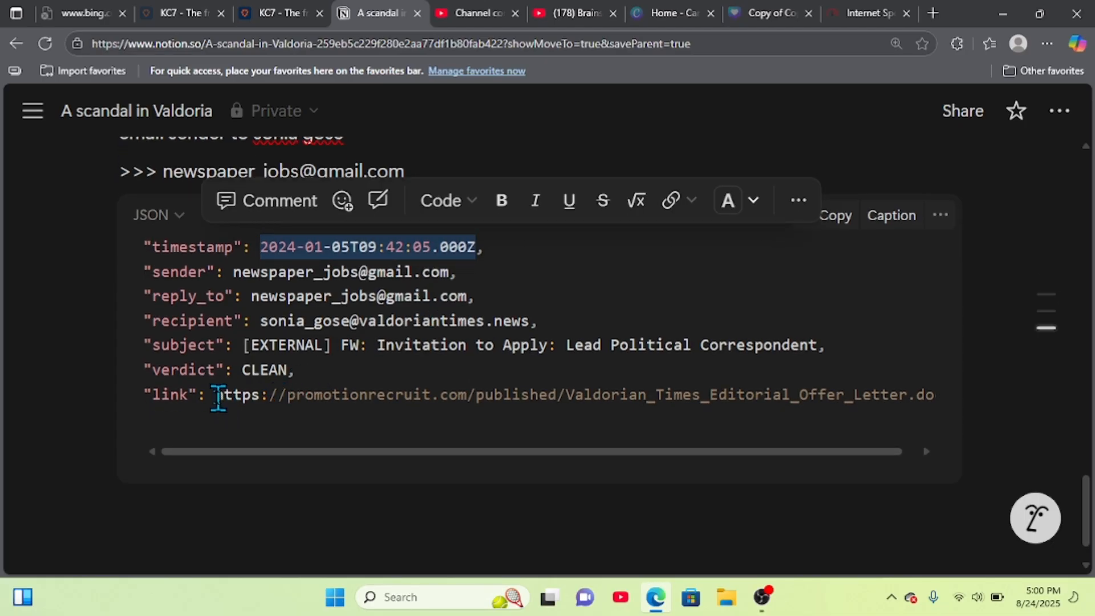
left_click_drag(217, 397, 649, 399)
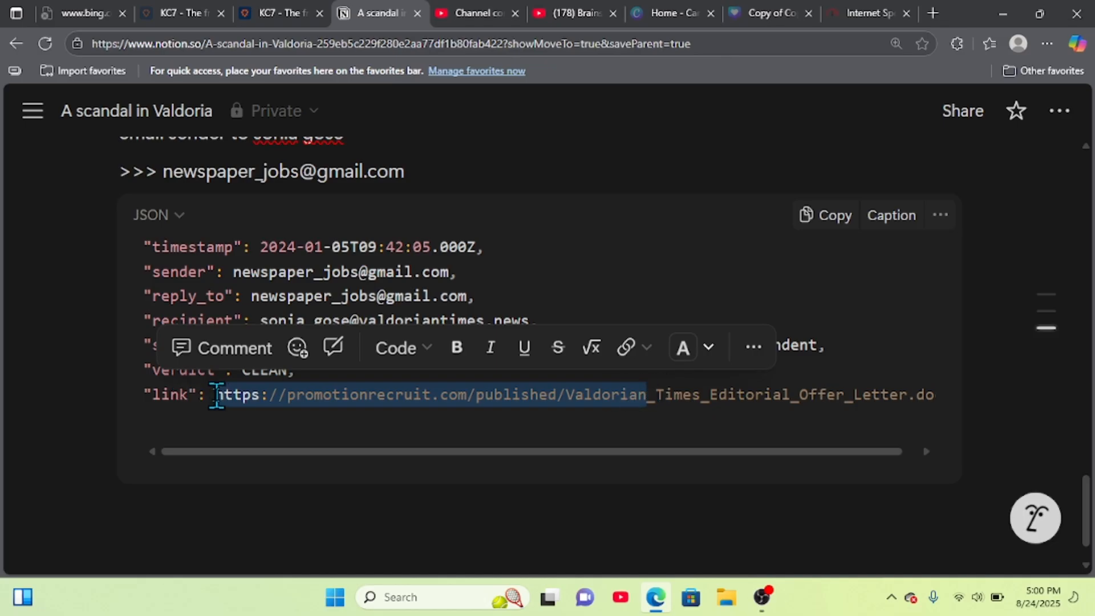
left_click(227, 415)
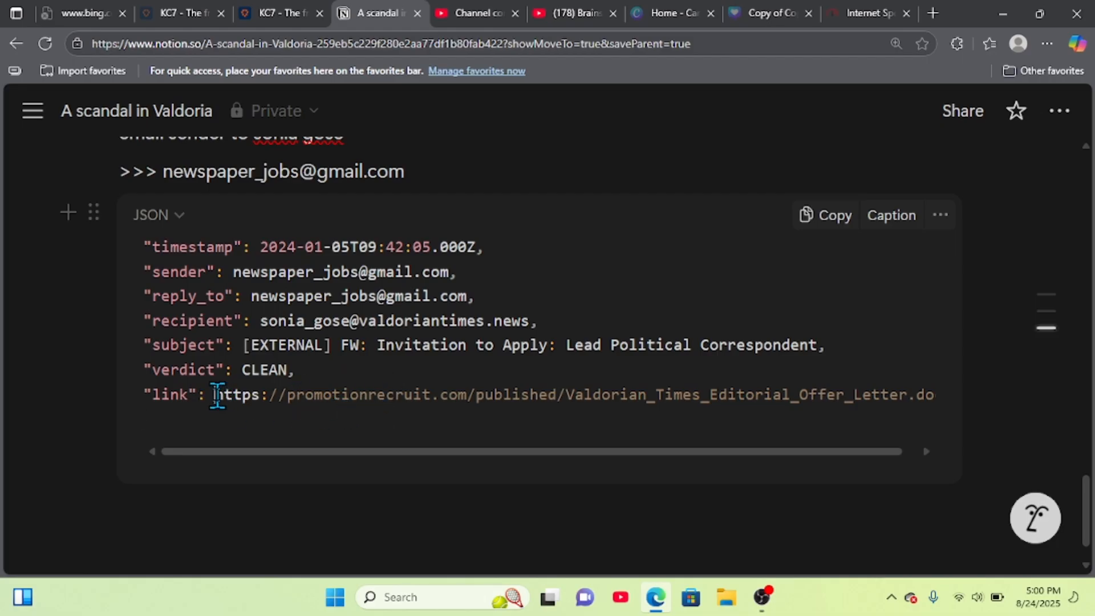
left_click_drag(215, 395, 980, 384)
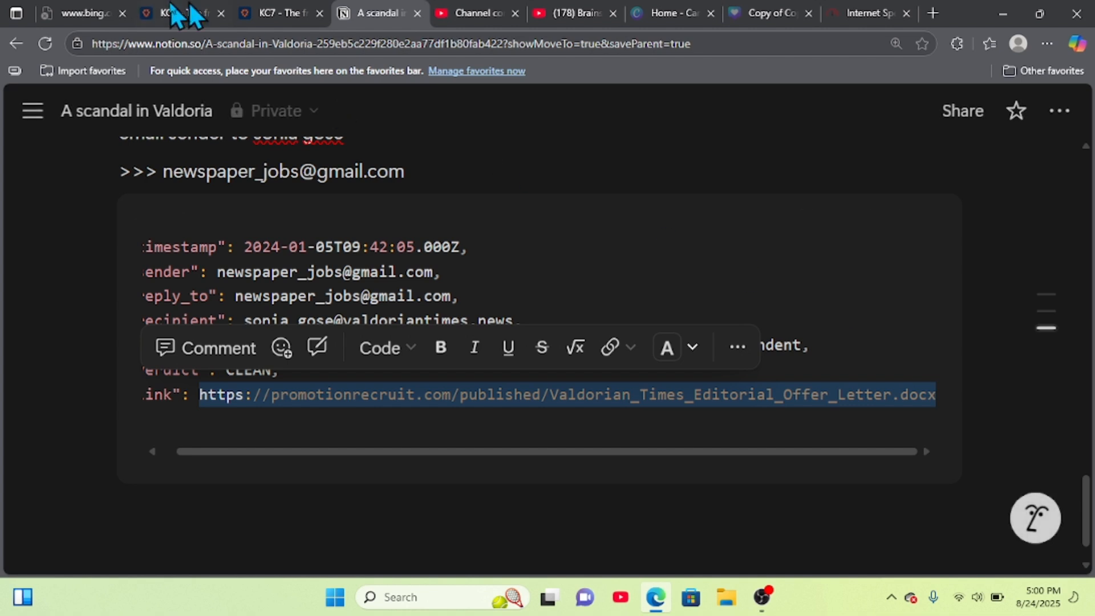
left_click(265, 20)
left_click(274, 220)
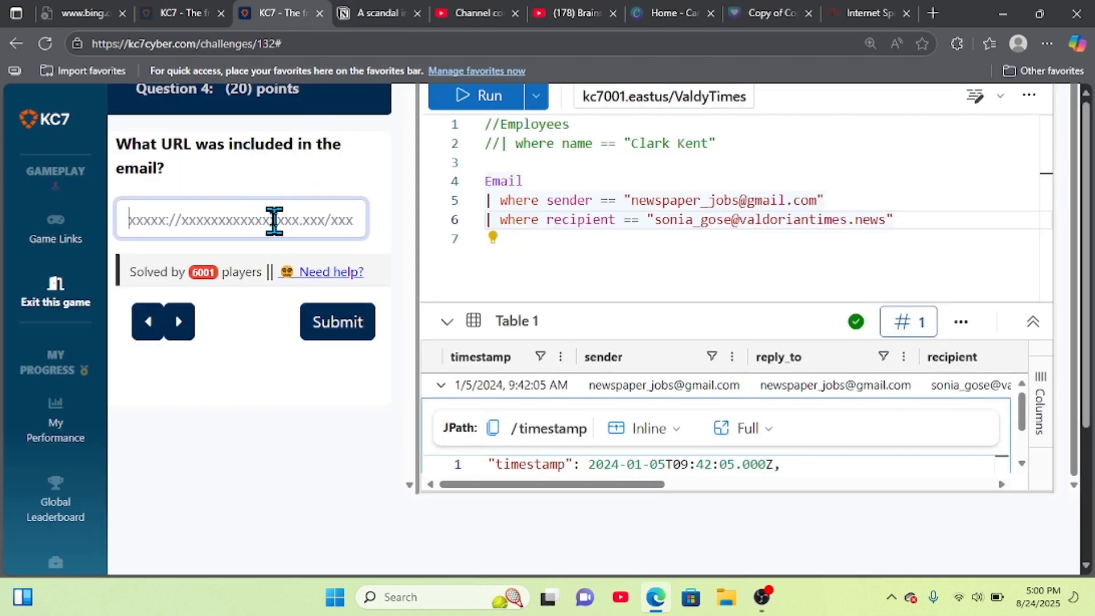
key("ctrl+v")
left_click(346, 335)
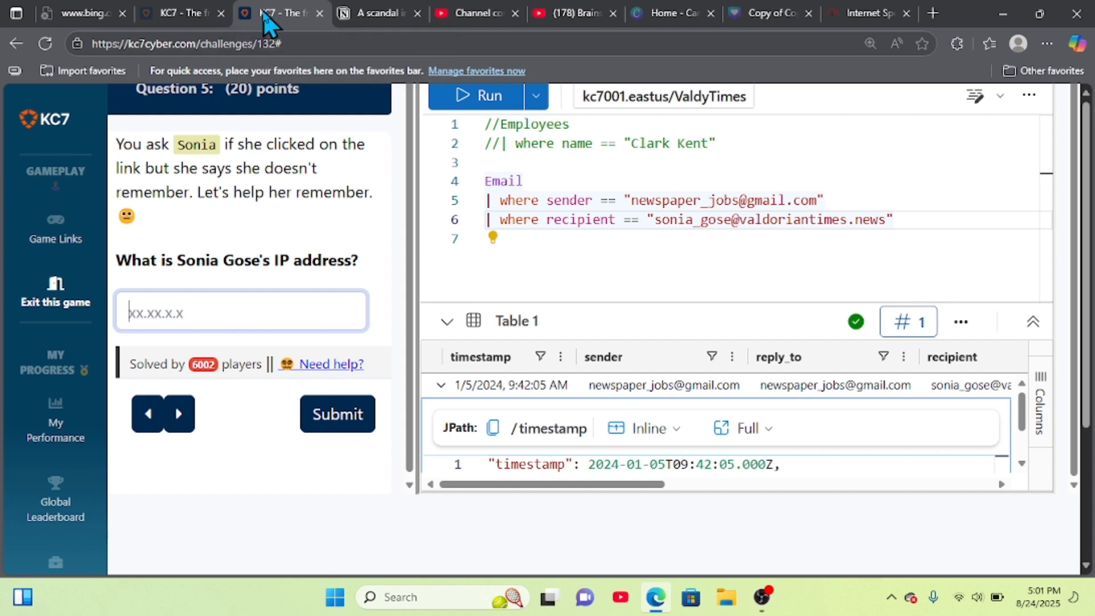
Step: Copy the Senior Editor's IP address 10.10.0.3 from the Notion employee record and submit it in KC7 for Question 5
left_click(342, 14)
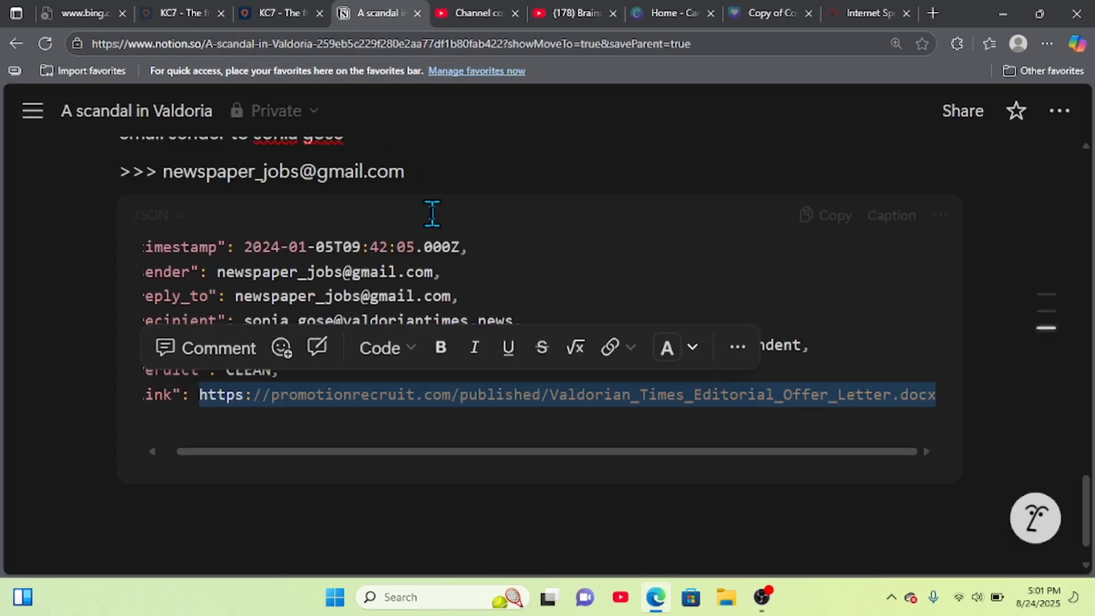
scroll(431, 214, "up", 6)
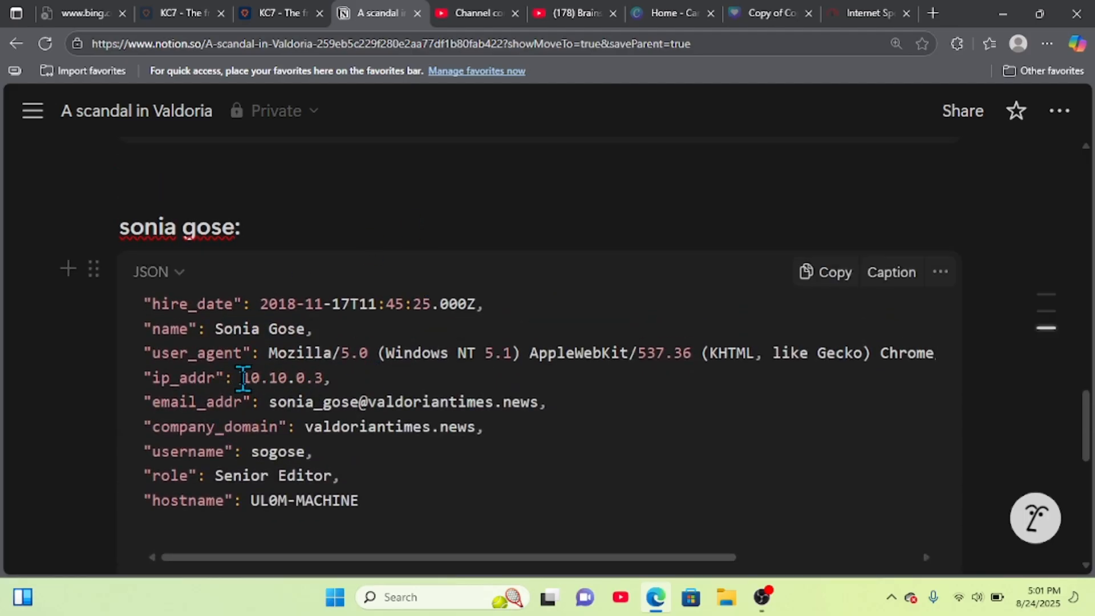
left_click_drag(242, 378, 322, 383)
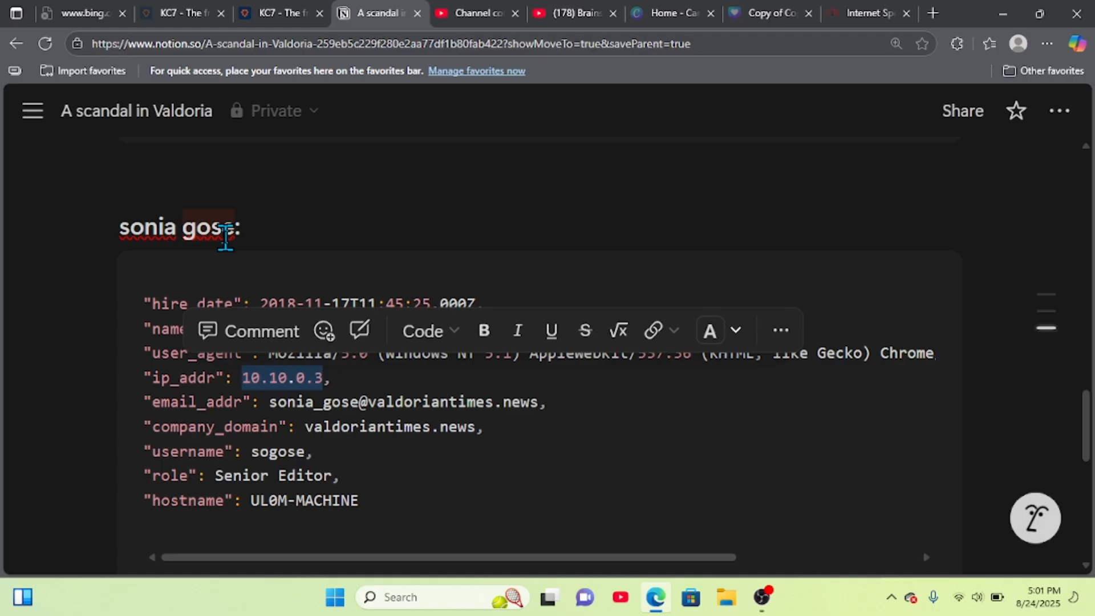
left_click(255, 5)
type("10.10.0.3")
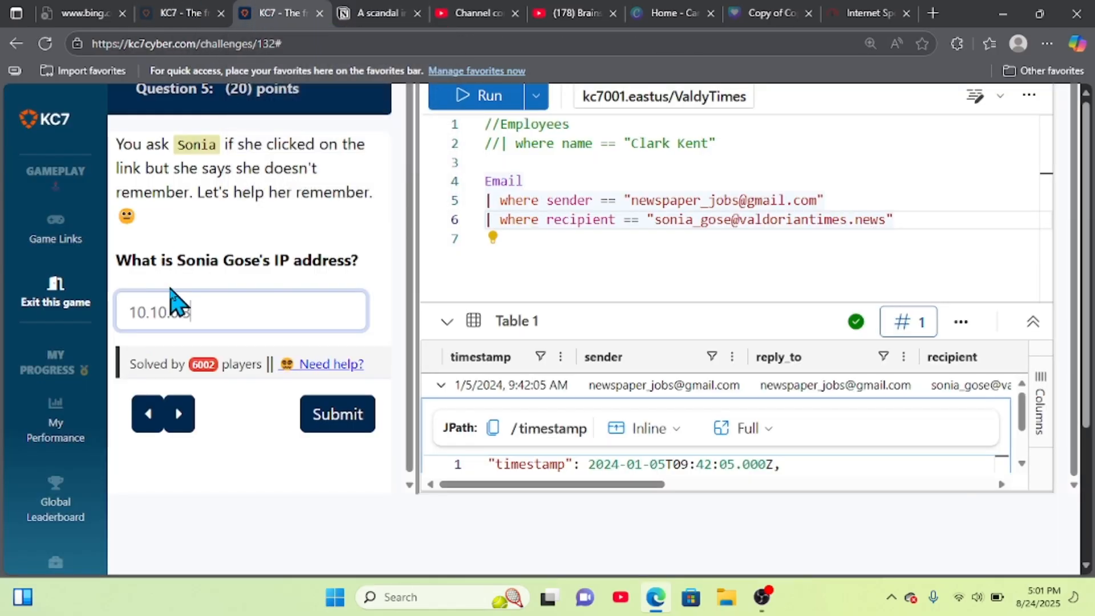
left_click(320, 429)
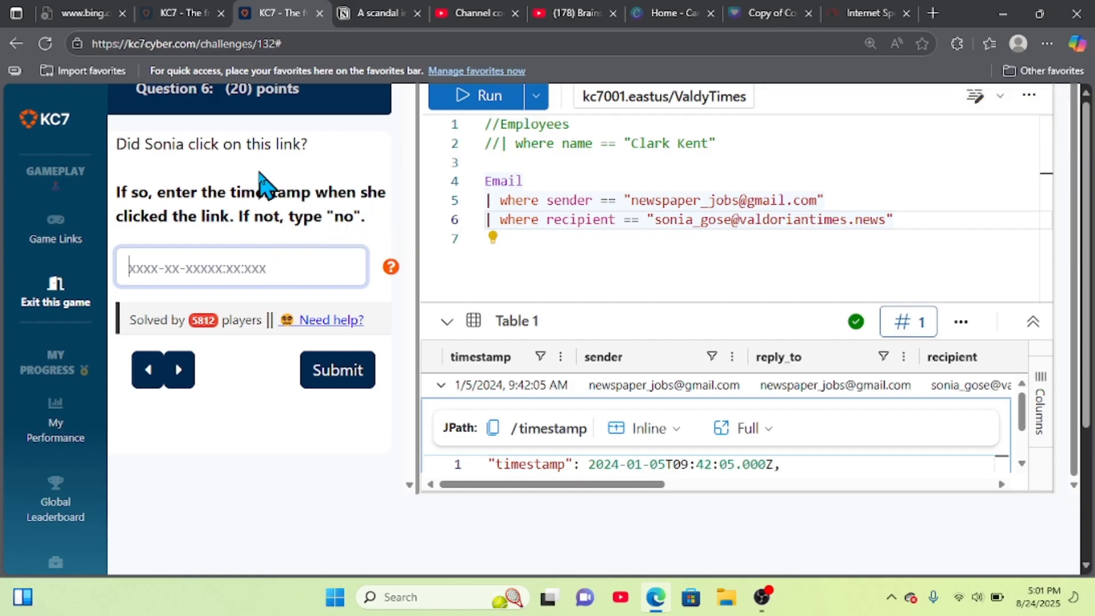
Step: Review the phishing email record in the Notion notes, and replace the Email query in KC7 with the OutboundNetworkEvents table
left_click(370, 10)
scroll(326, 419, "down", 10)
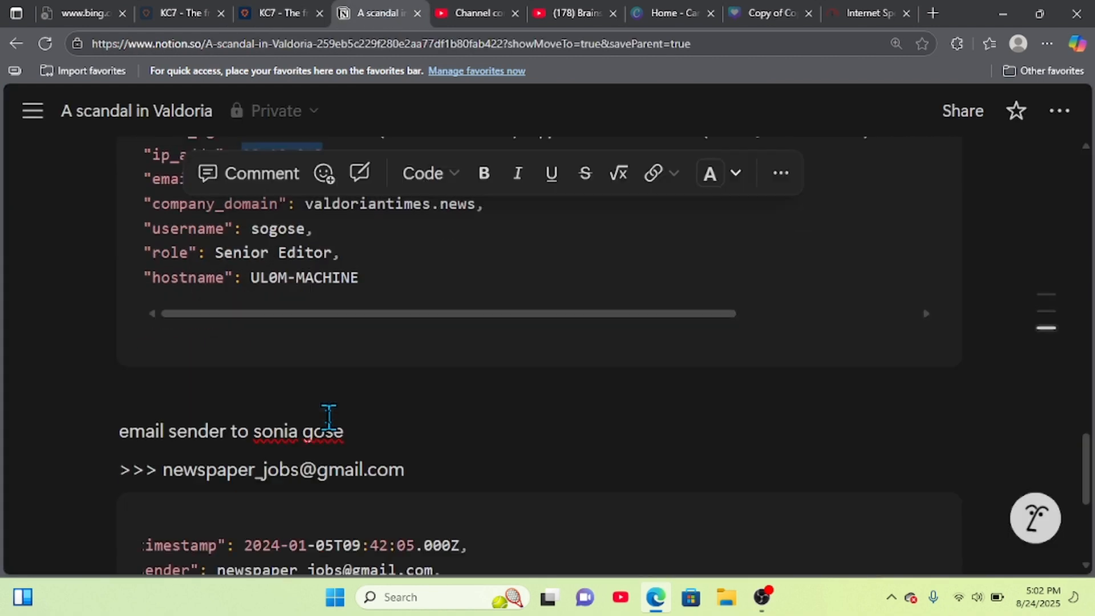
scroll(328, 418, "up", 1)
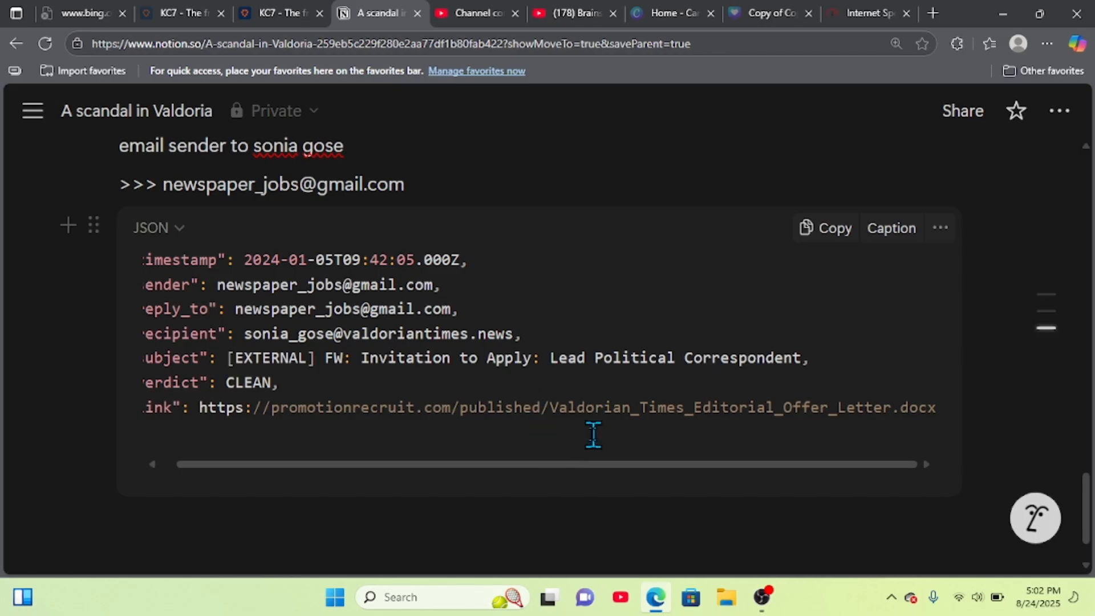
left_click(253, 4)
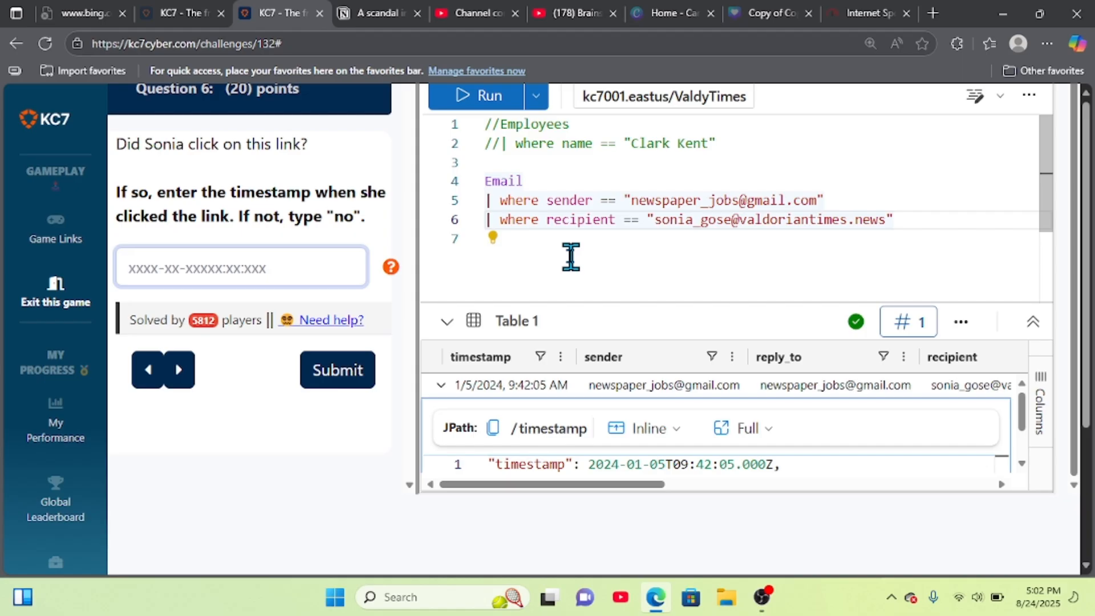
left_click_drag(570, 257, 486, 181)
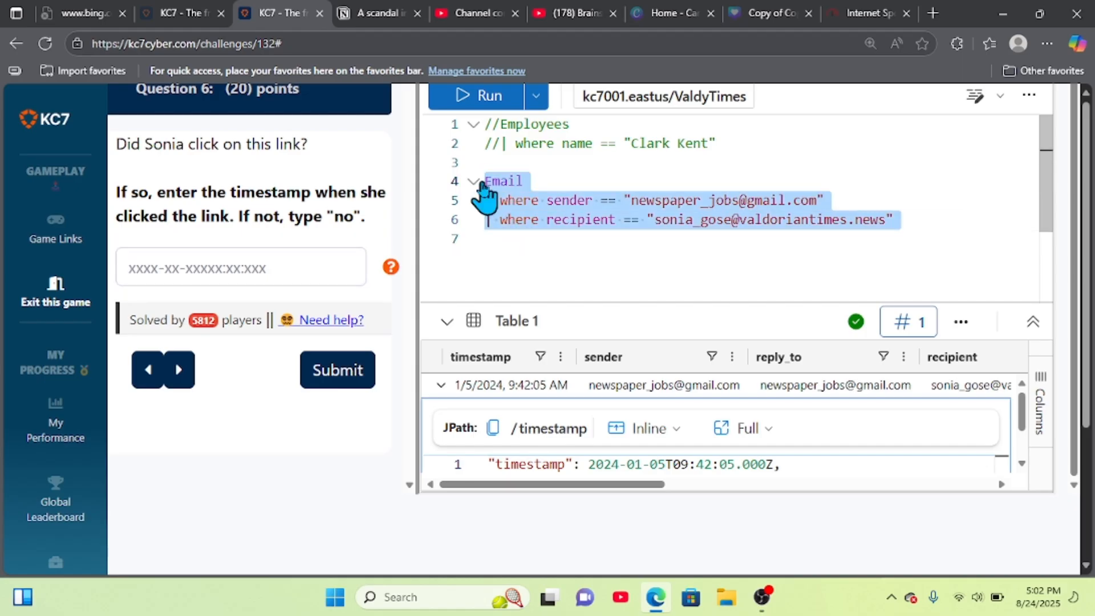
key("BackSpace")
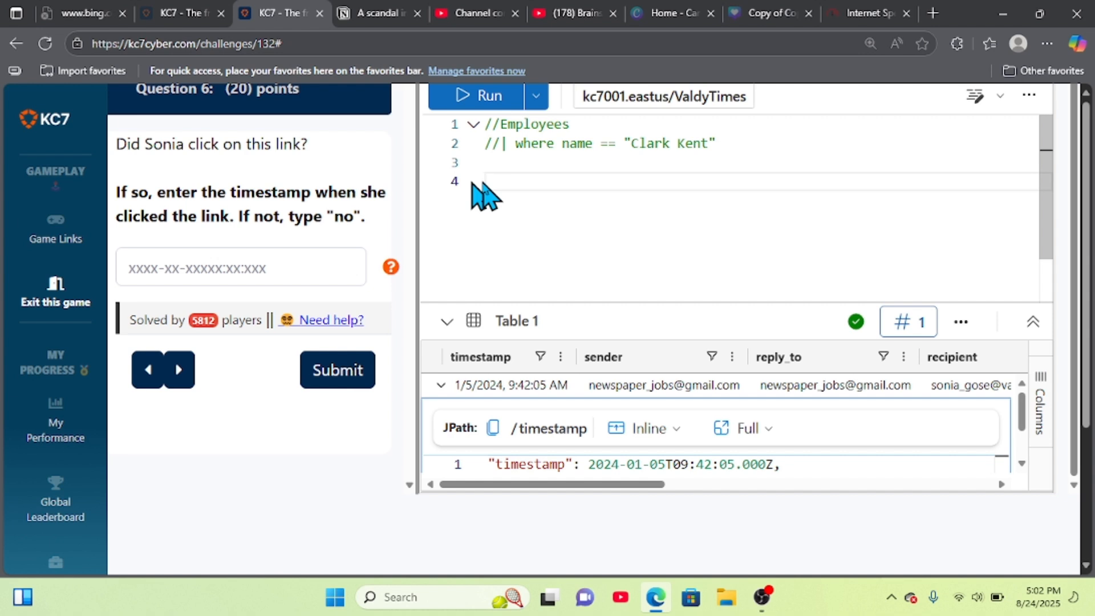
type("out")
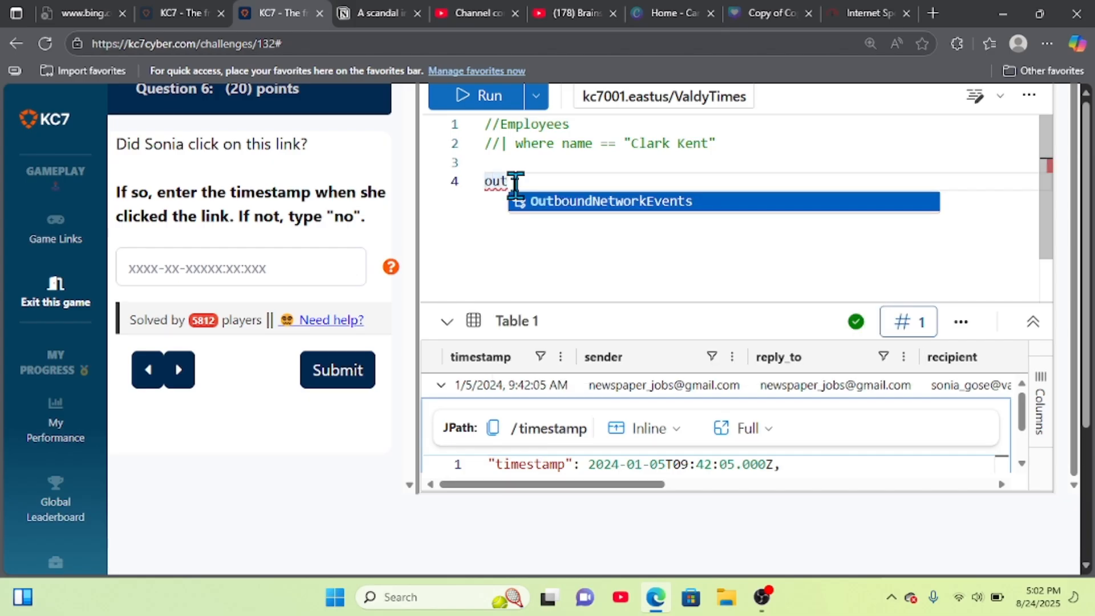
key("Tab")
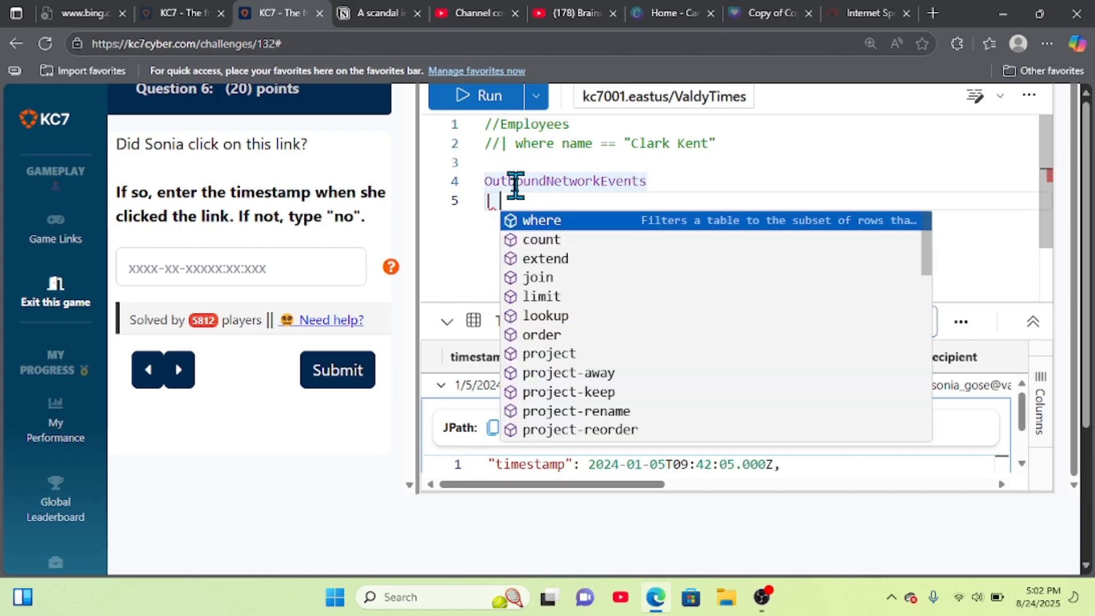
Step: Filter OutboundNetworkEvents to src_ip == "10.10.0.3", copying the IP address from the Notion employee record, and start a second where clause
type("where")
key("Tab")
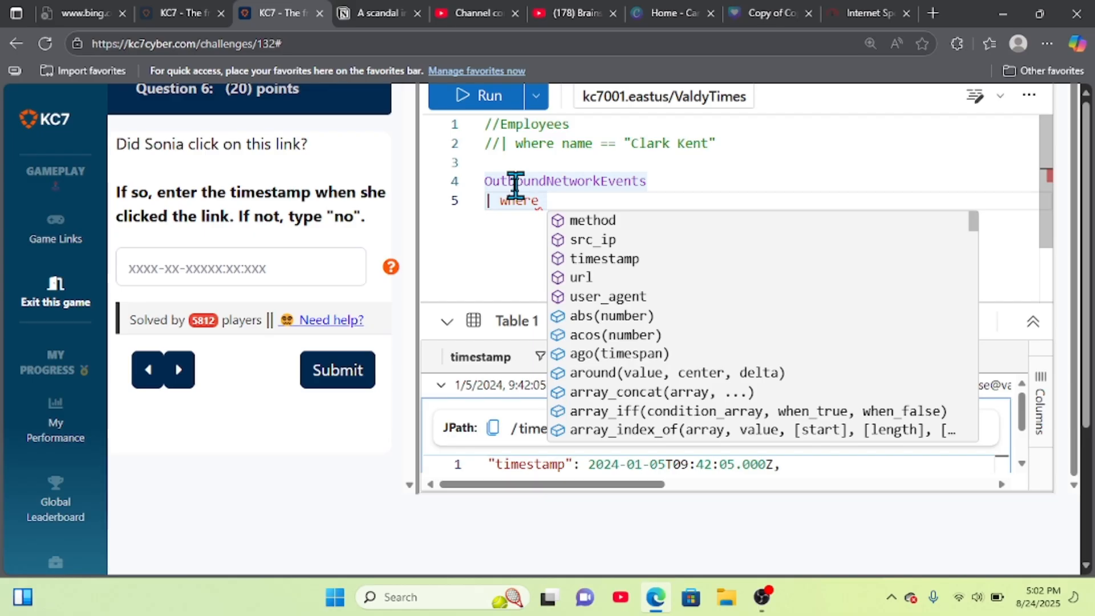
mouse_move(515, 185)
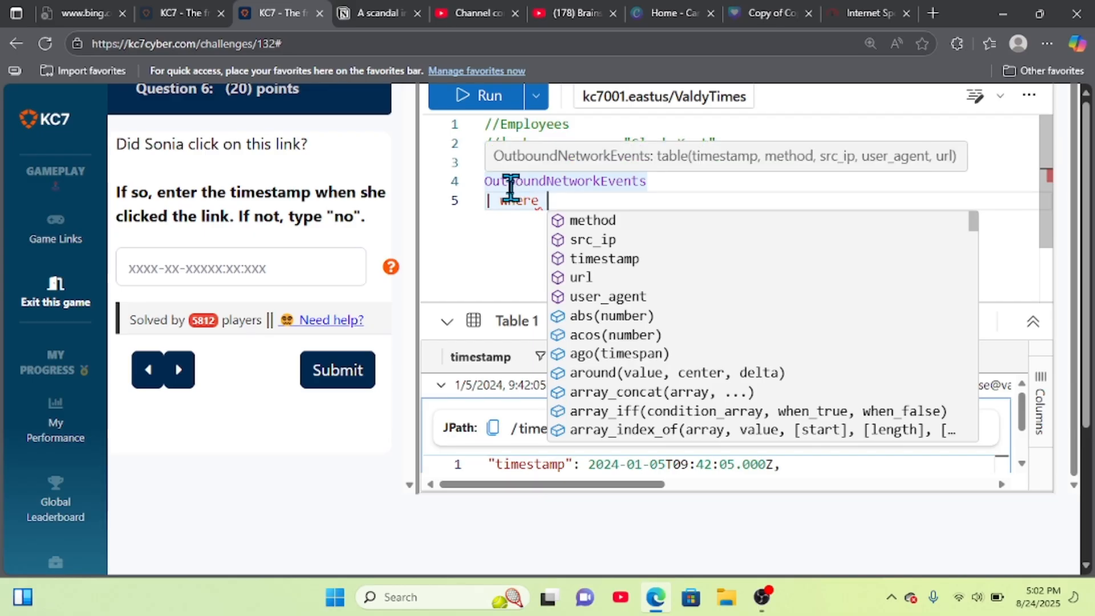
type("src")
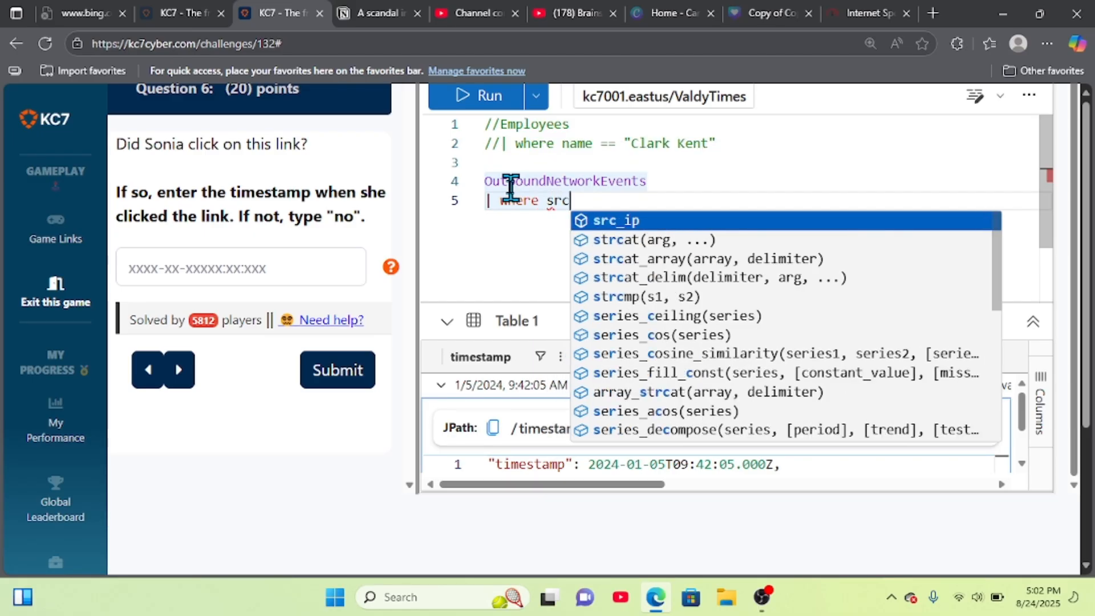
type("_ip ")
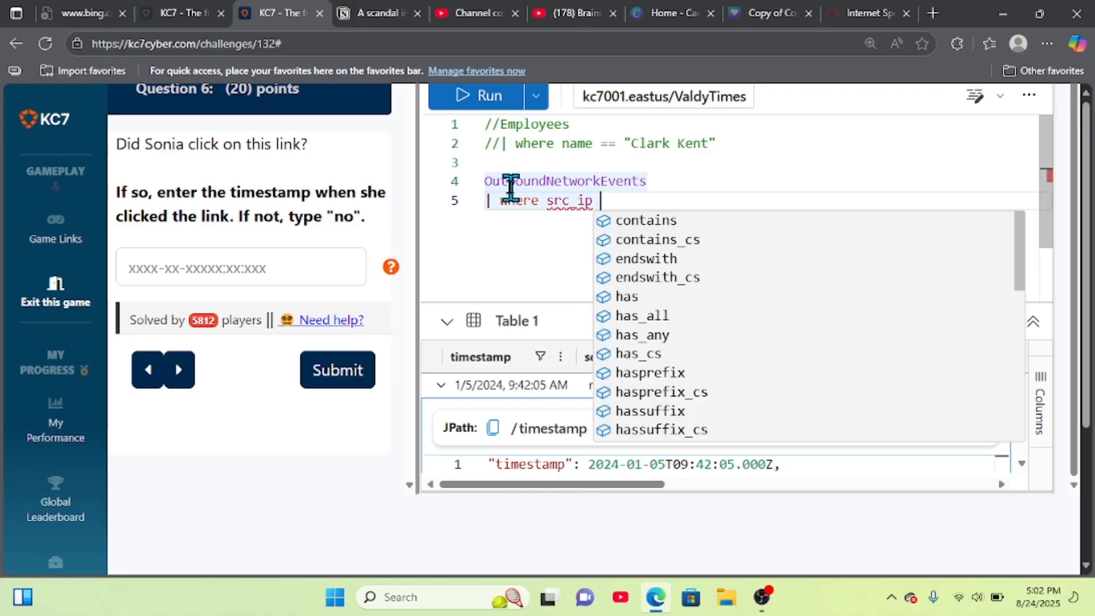
type("== \"")
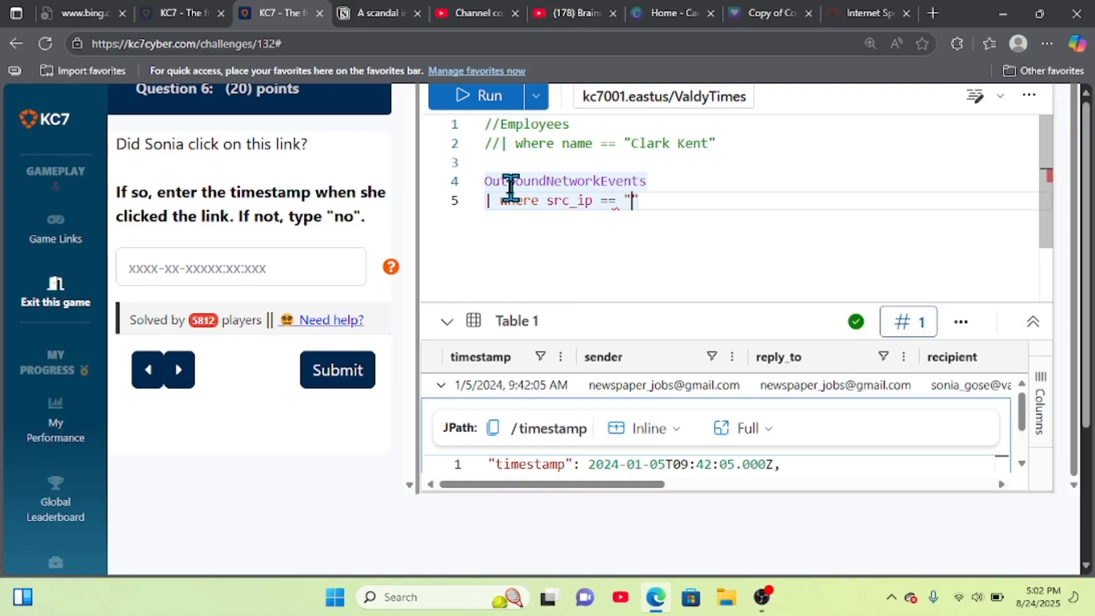
left_click(348, 12)
scroll(334, 281, "up", 6)
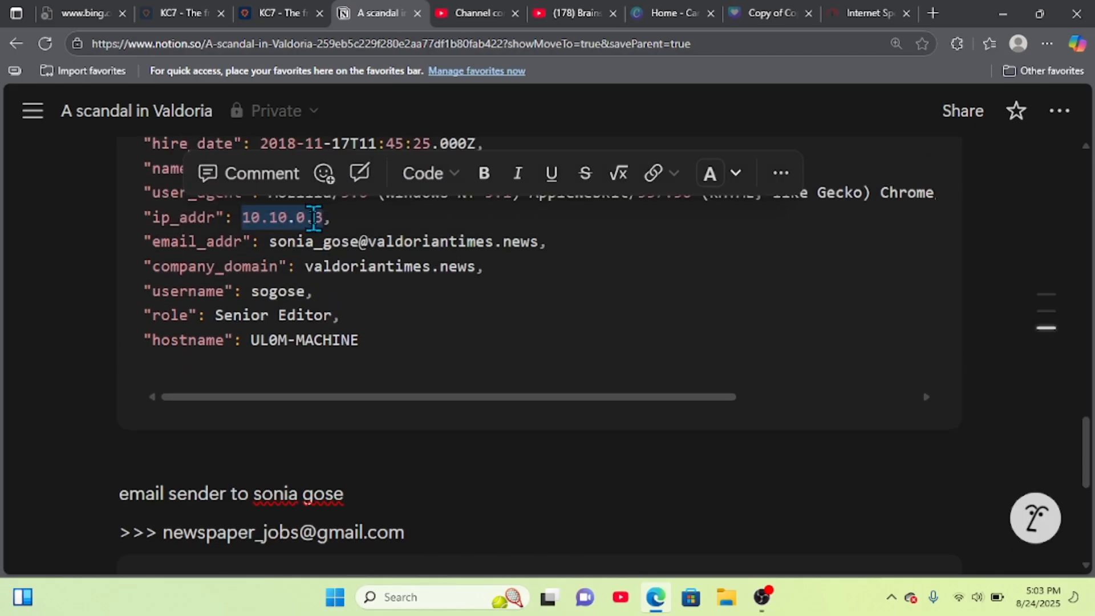
right_click(313, 217)
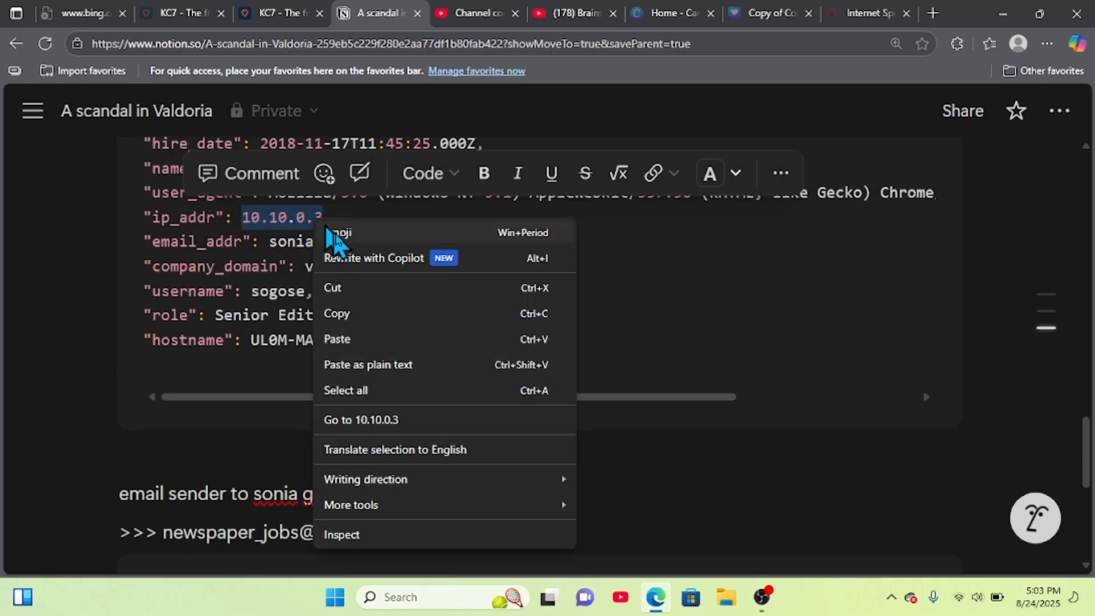
left_click(383, 331)
left_click(272, 6)
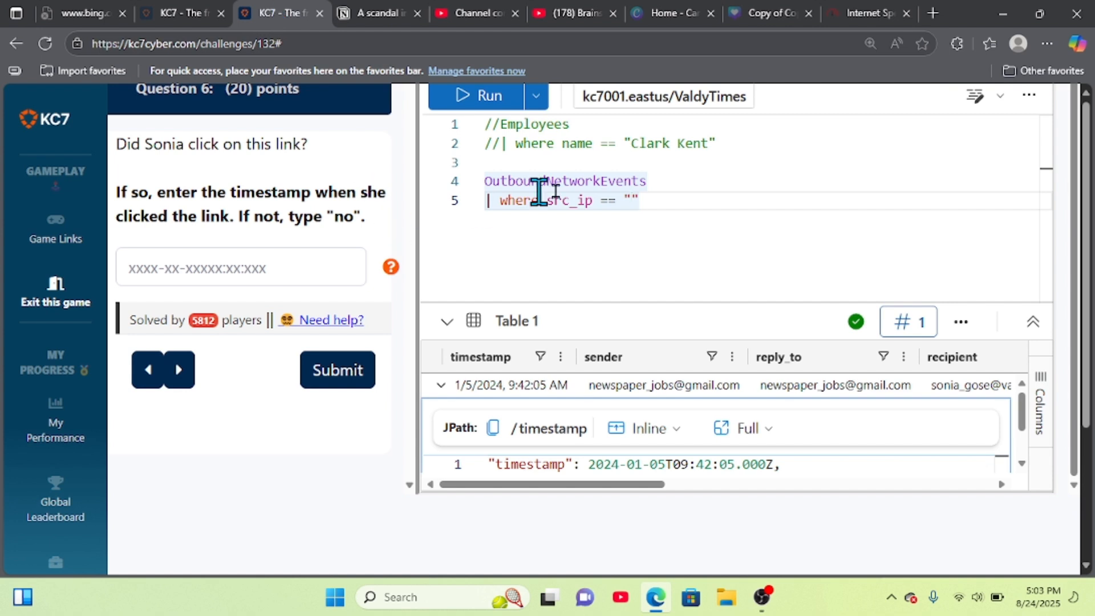
key("ctrl+v")
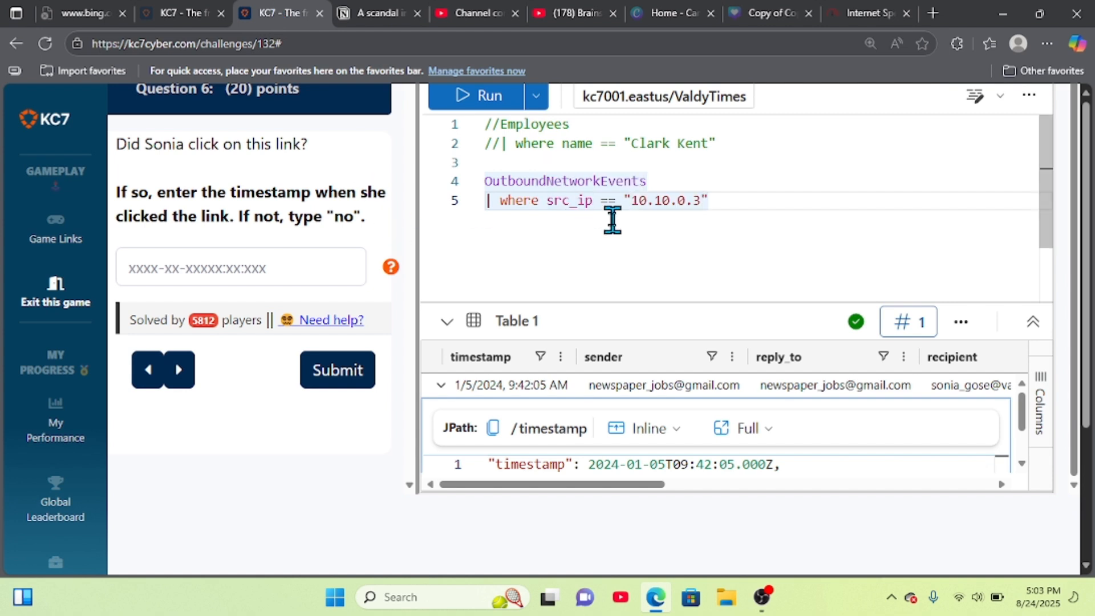
left_click(767, 212)
key("Return")
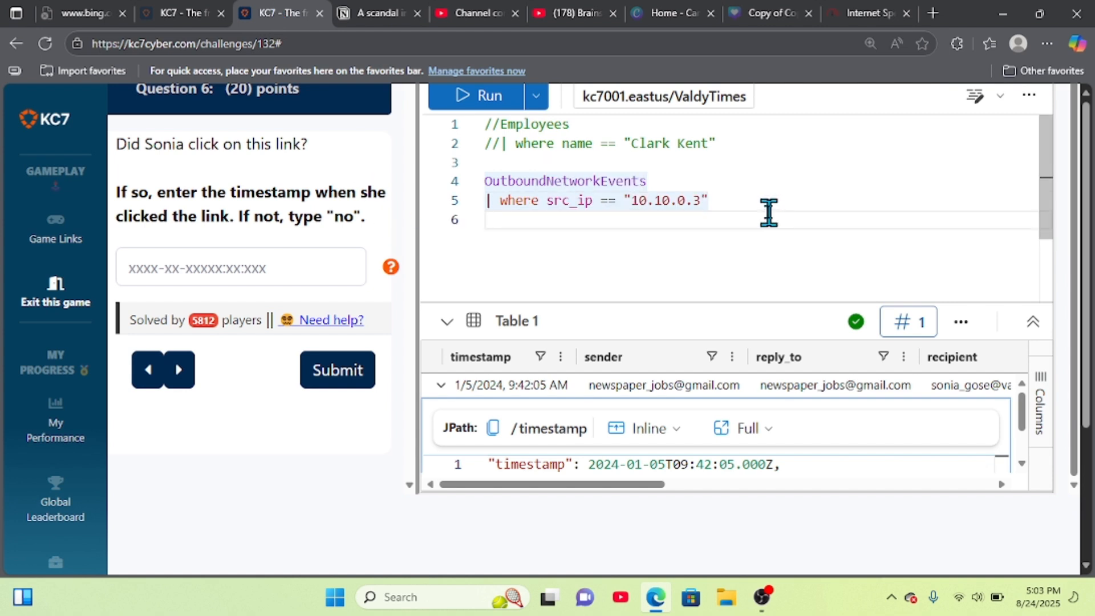
type("| where")
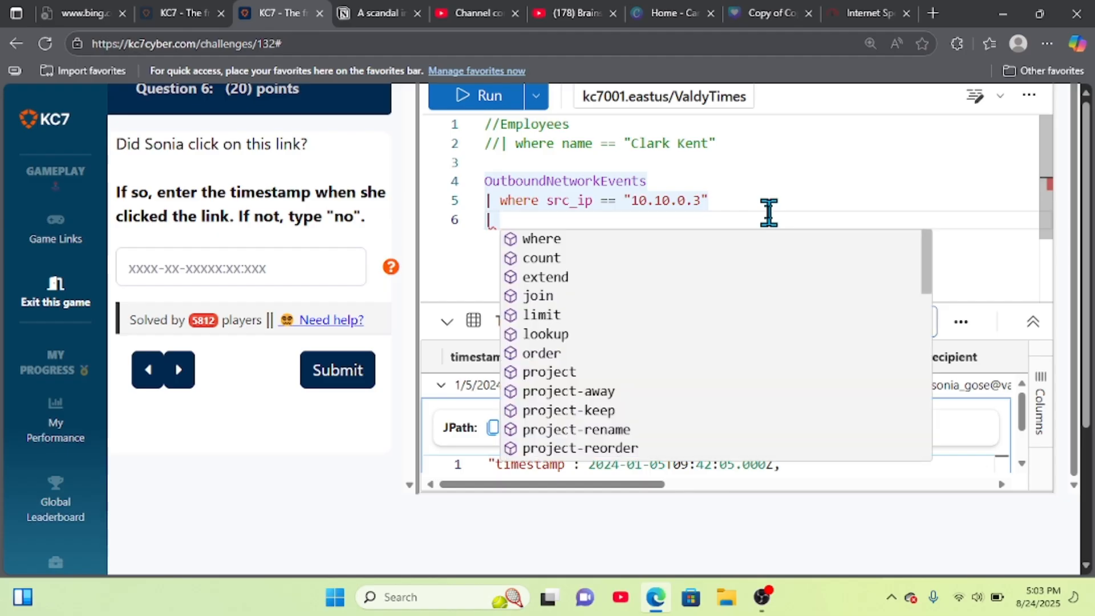
type(" l")
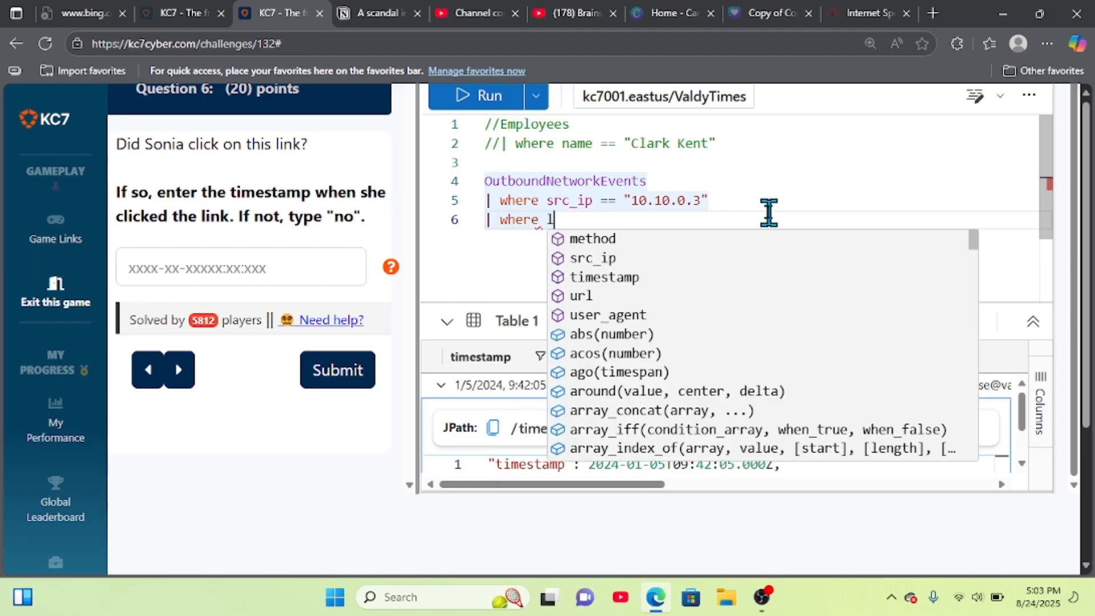
type("ink")
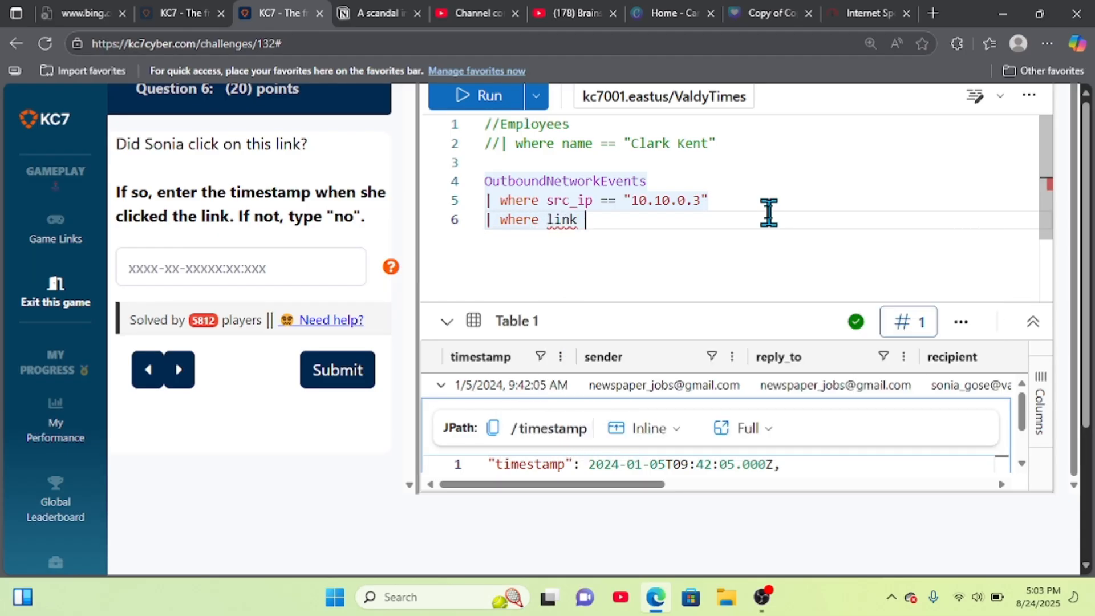
type(" ==")
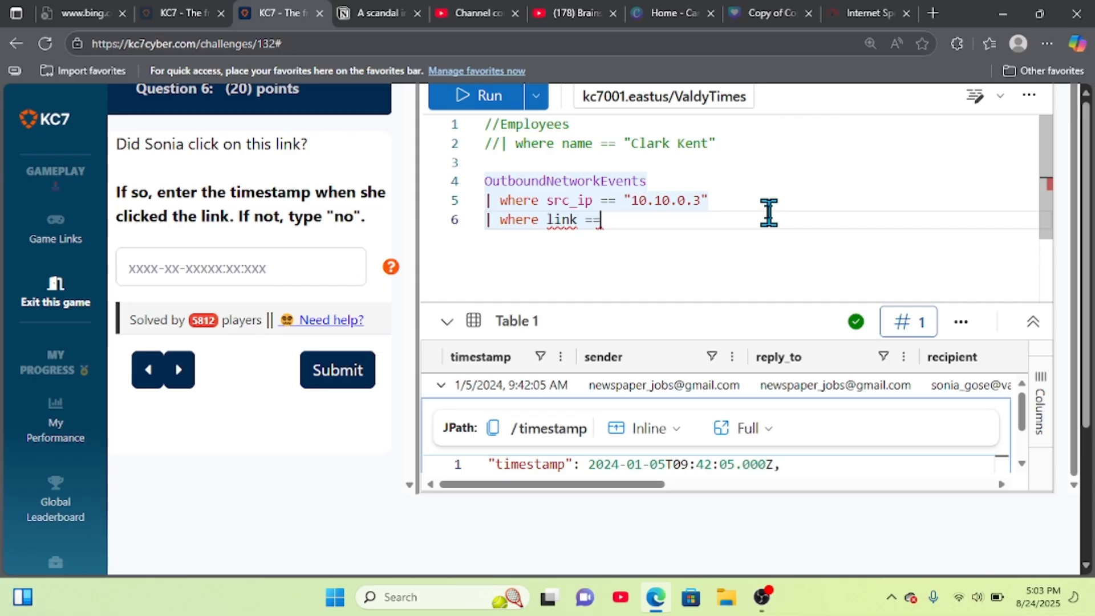
key("BackSpace")
key("BackSpace")
key("BackSpace")
key("BackSpace")
key("BackSpace")
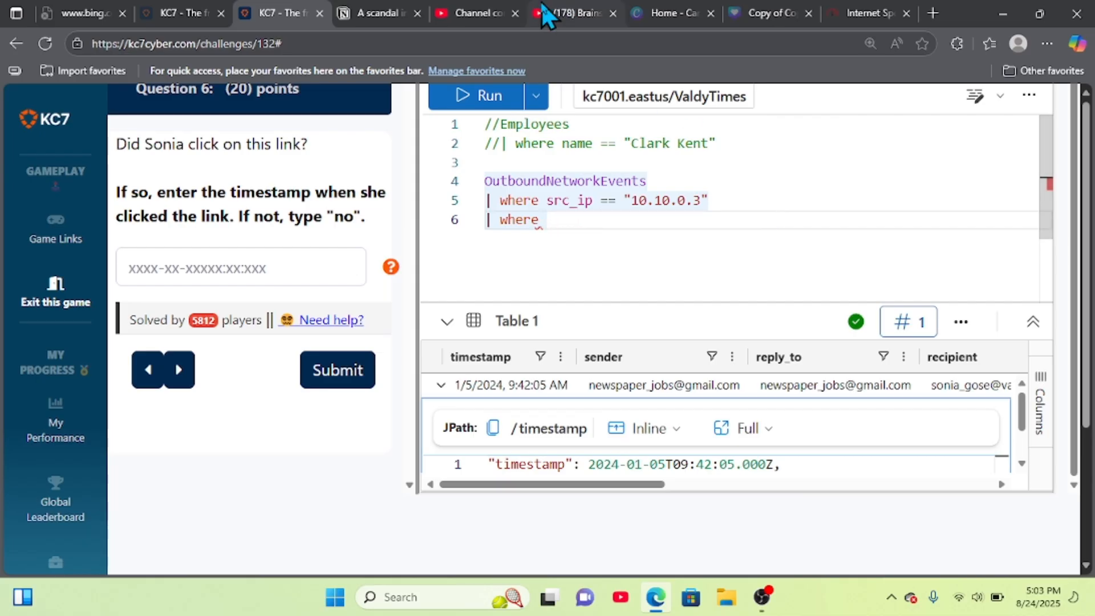
Step: Complete the second where clause with the url column, the has operator and an empty quoted value
mouse_move(346, 13)
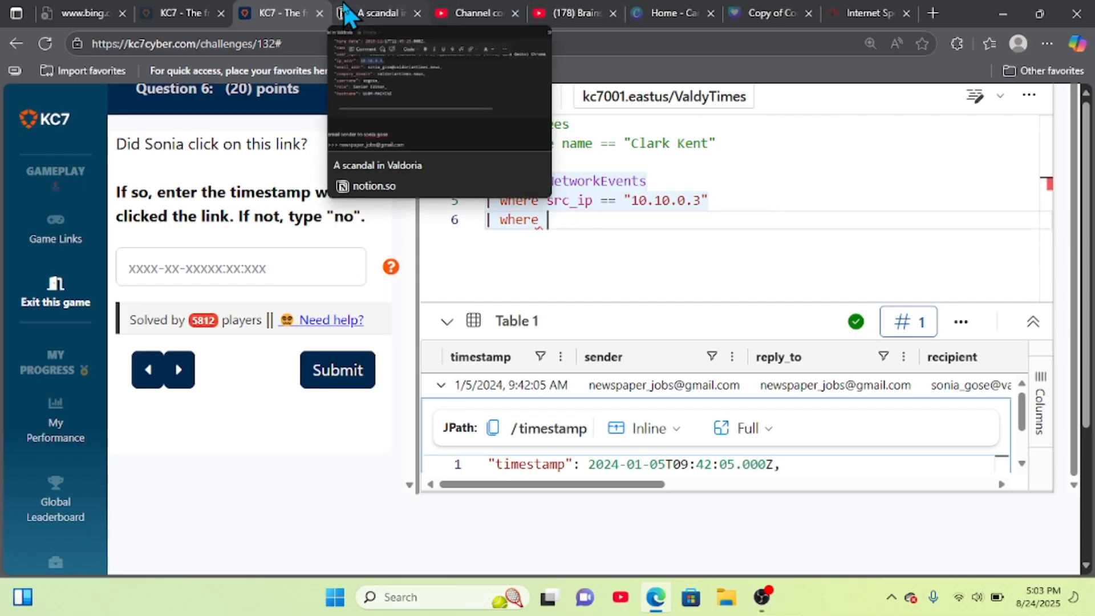
type("r")
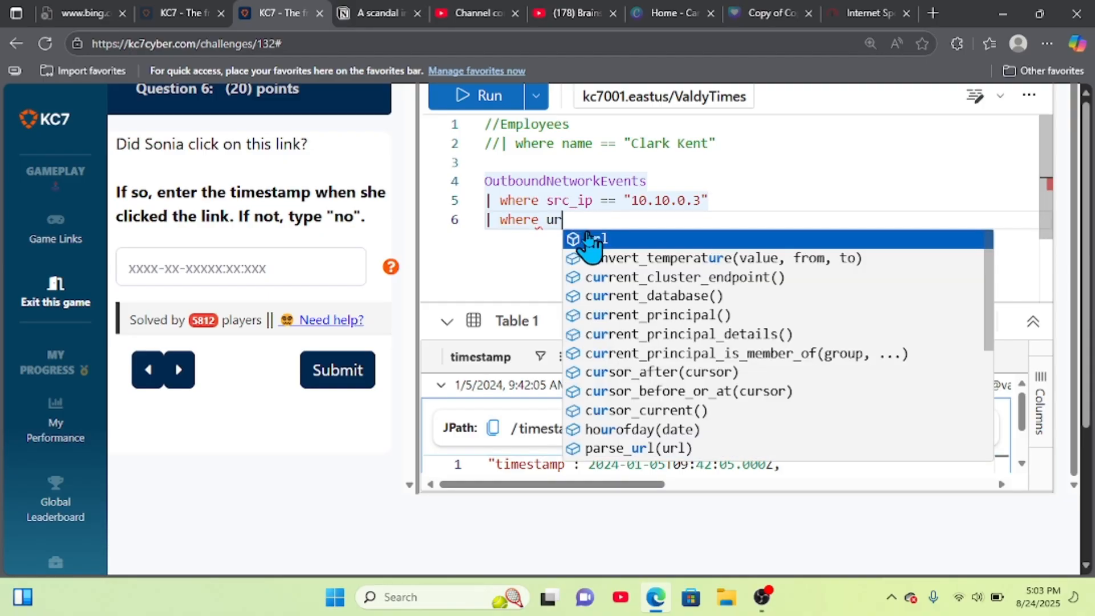
type("l has")
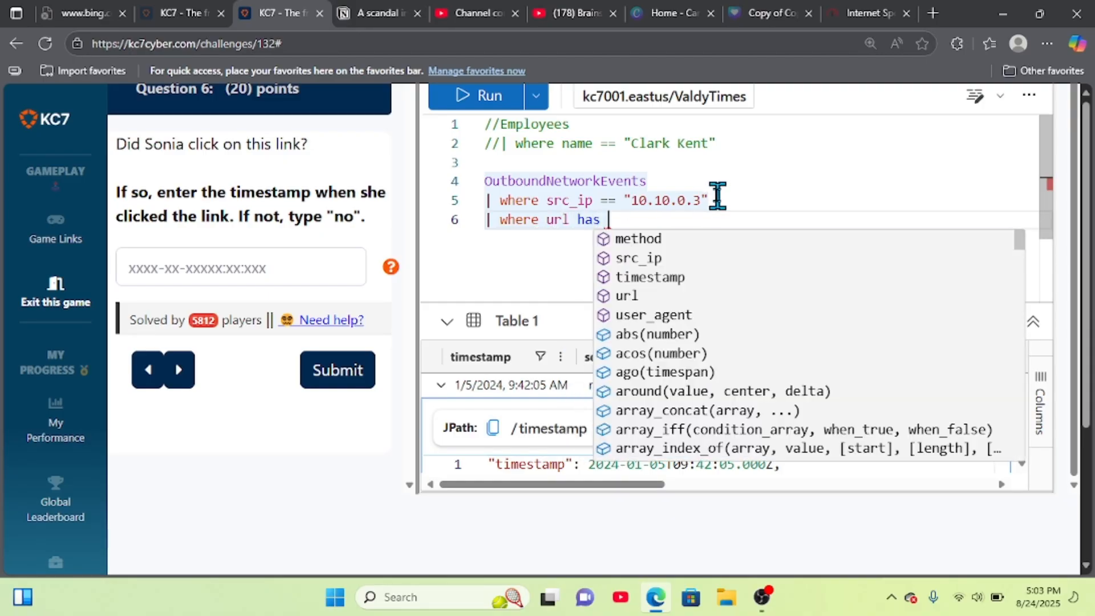
type(" \"")
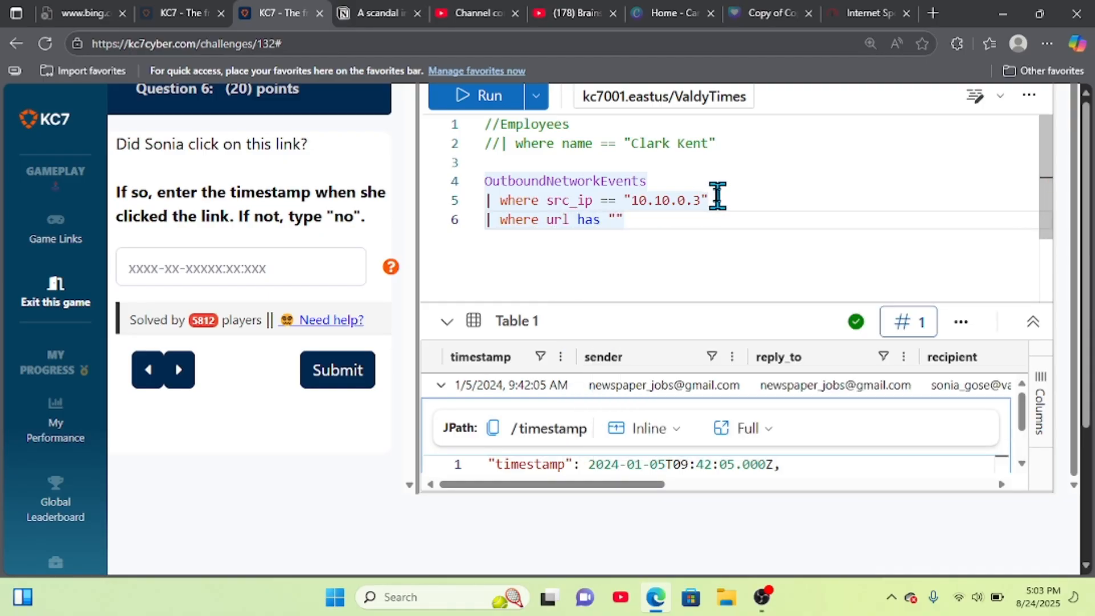
Step: Copy the full Valdorian_Times_Editorial_Offer_Letter.docx link from the Notion email record into the url filter's quotes and check the pasted line
left_click(383, 12)
scroll(368, 260, "down", 5)
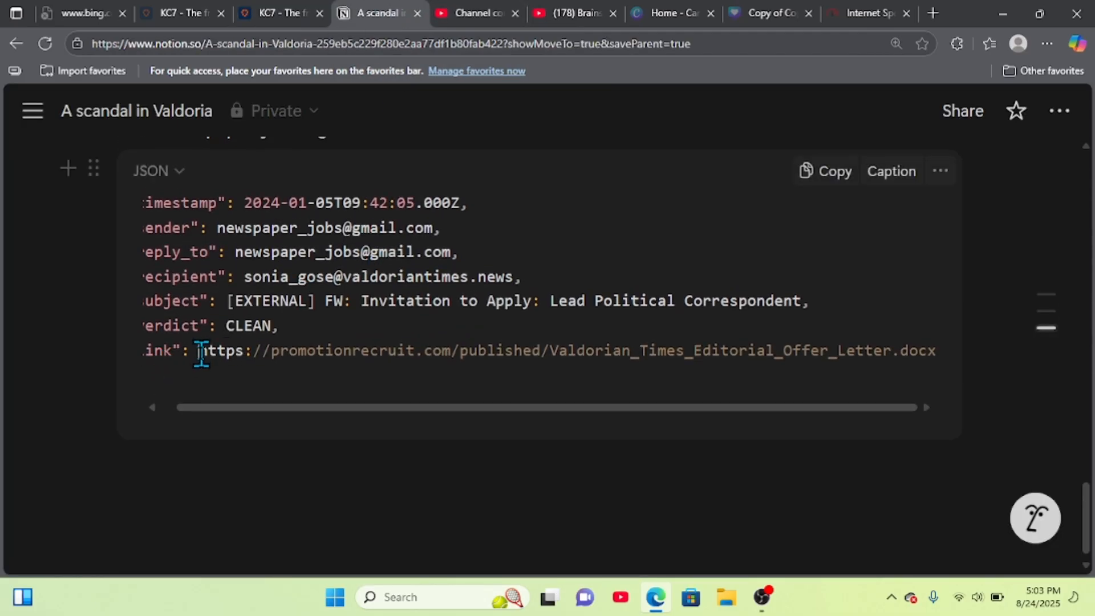
left_click_drag(200, 351, 1015, 350)
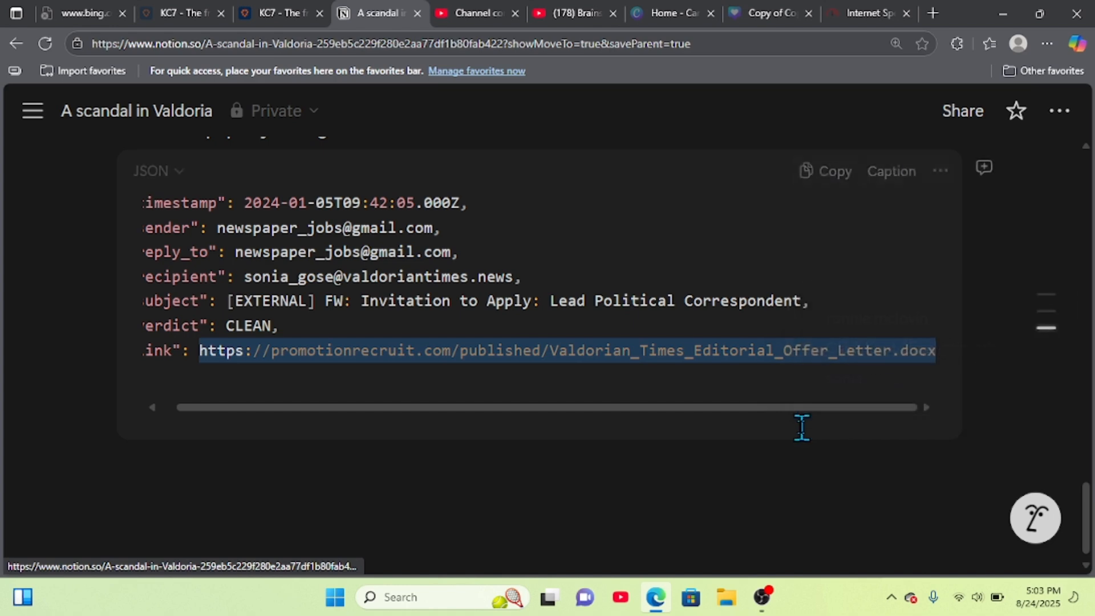
left_click_drag(801, 427, 934, 367)
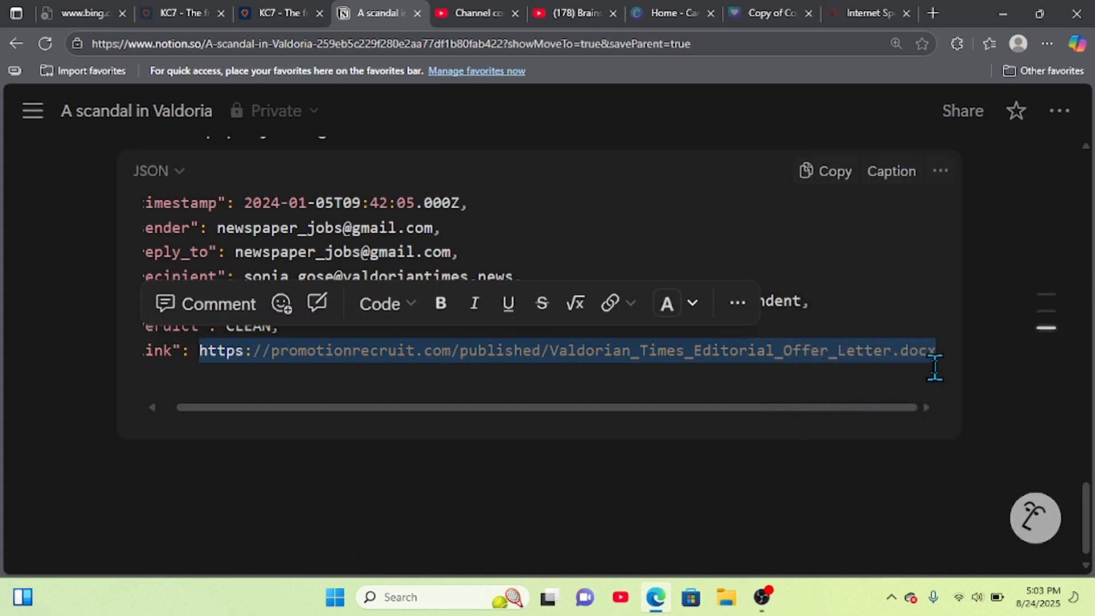
left_click(271, 3)
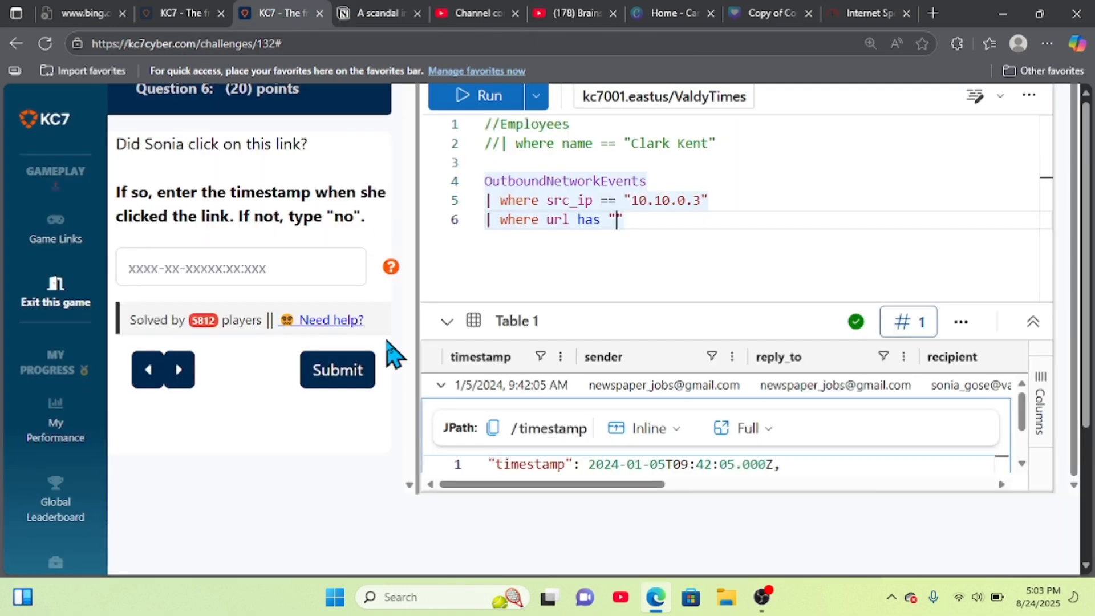
key("F11")
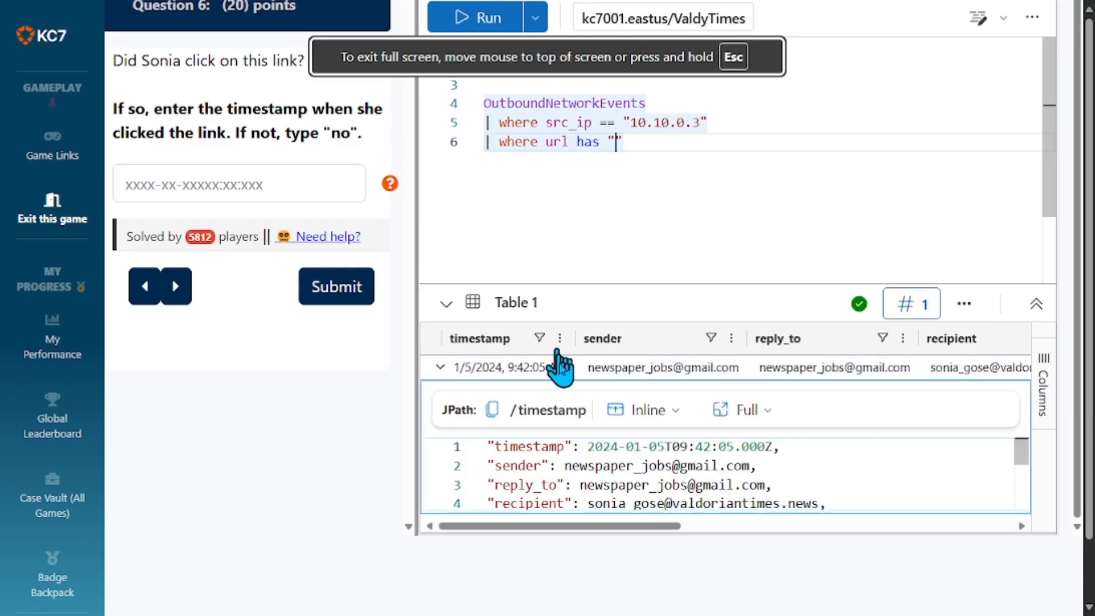
key("ctrl+v")
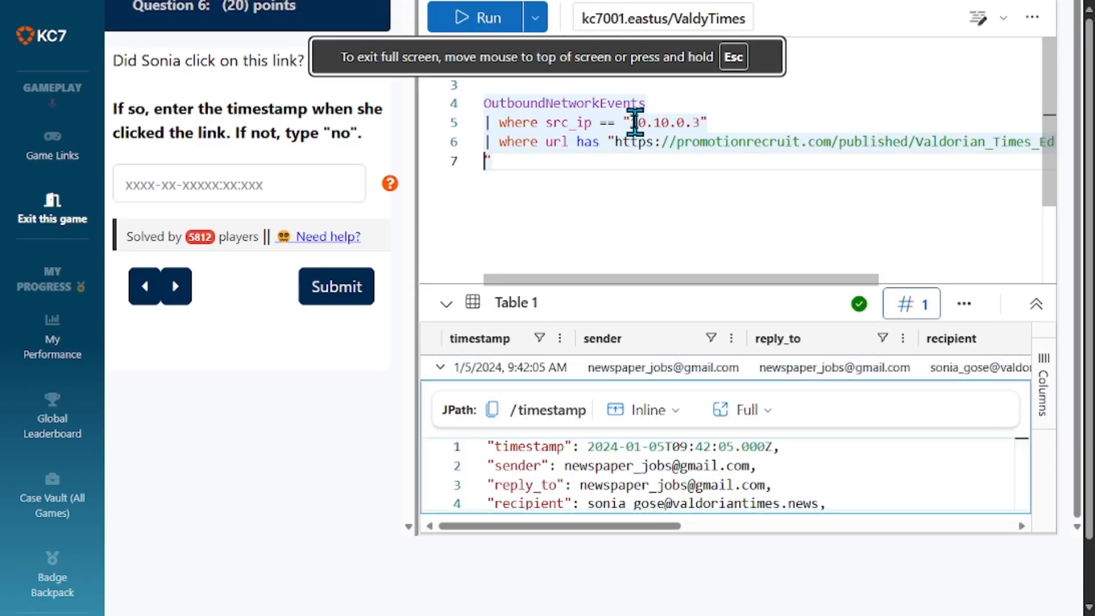
scroll(624, 184, "right", 1)
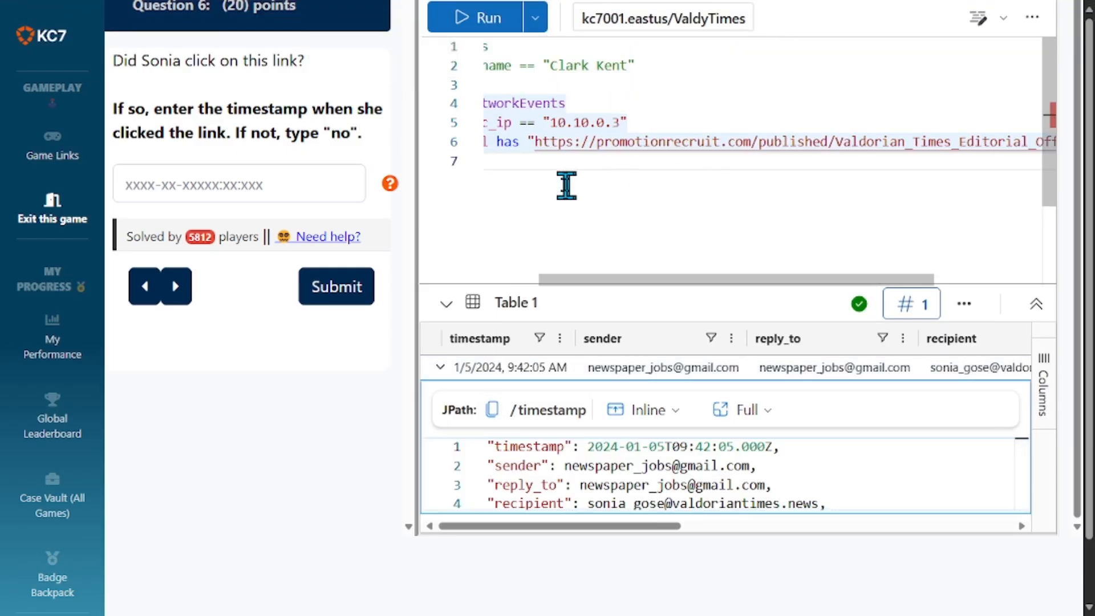
scroll(565, 185, "right", 3)
scroll(565, 185, "left", 4)
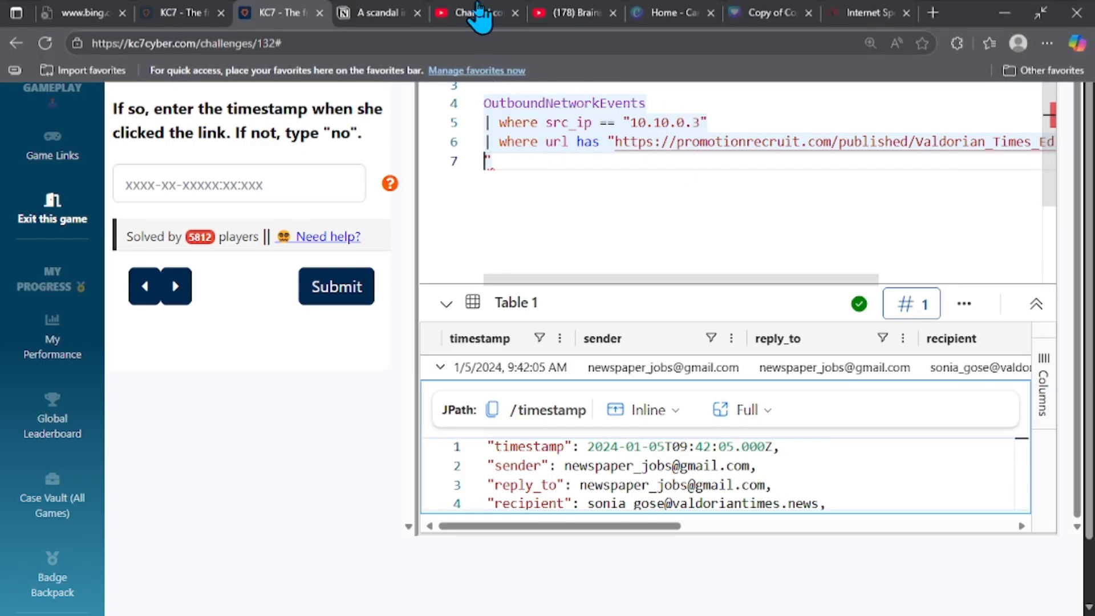
left_click(479, 13)
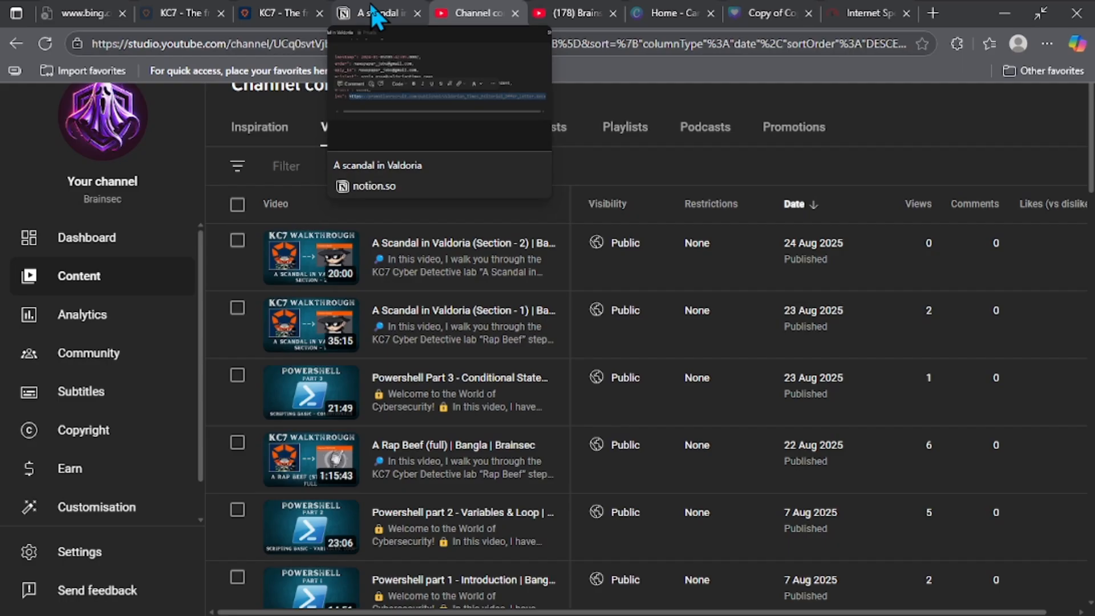
Step: Return to the KC7 query, move the url filter's closing quote directly after the .docx link, and run the OutboundNetworkEvents query
left_click(372, 8)
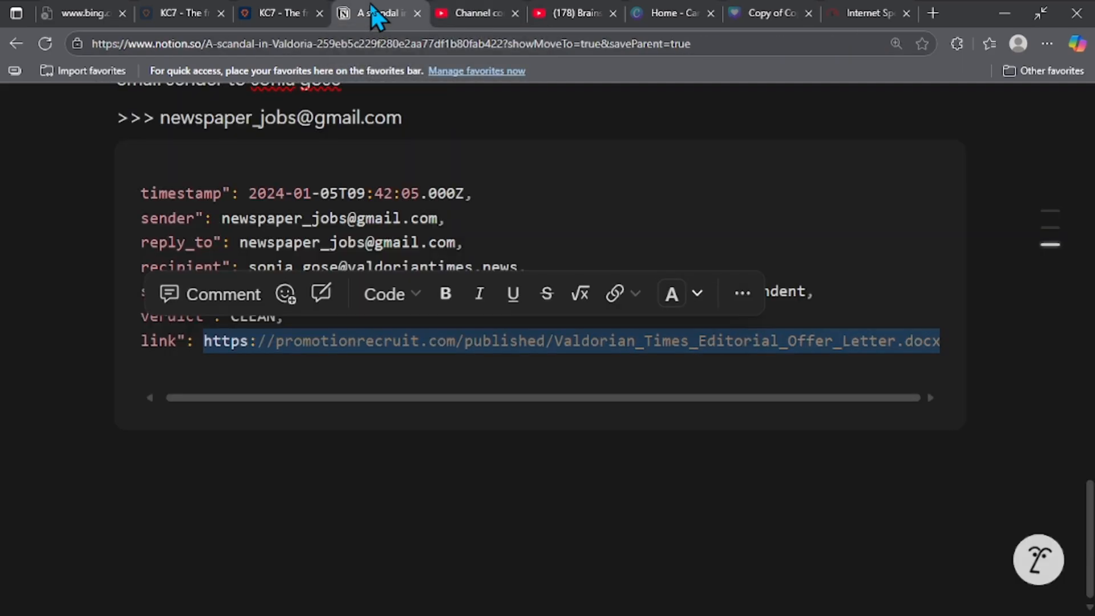
left_click(282, 3)
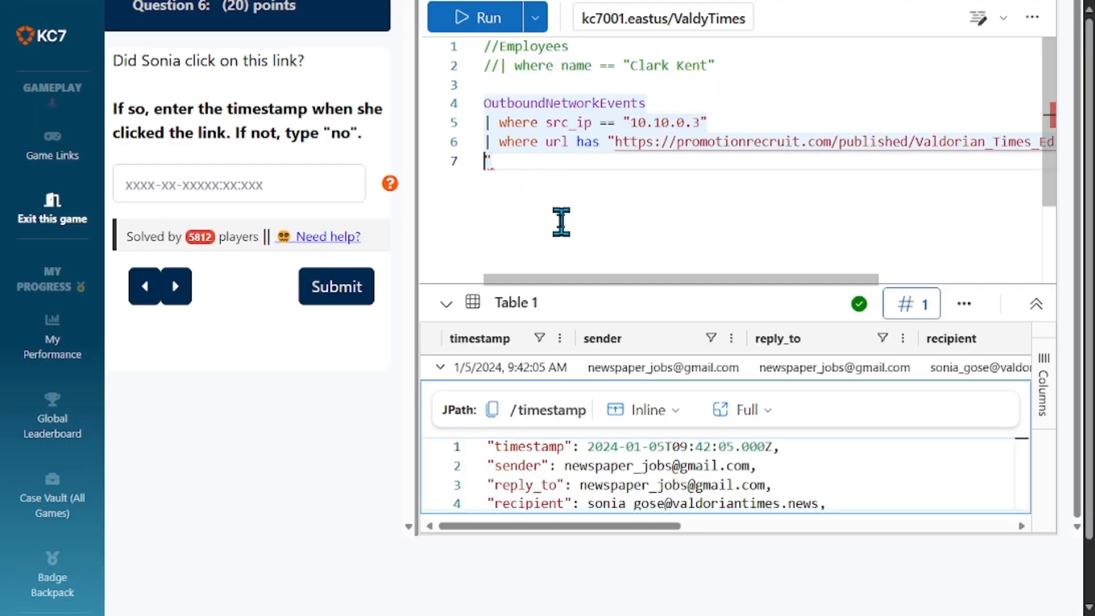
left_click(452, 23)
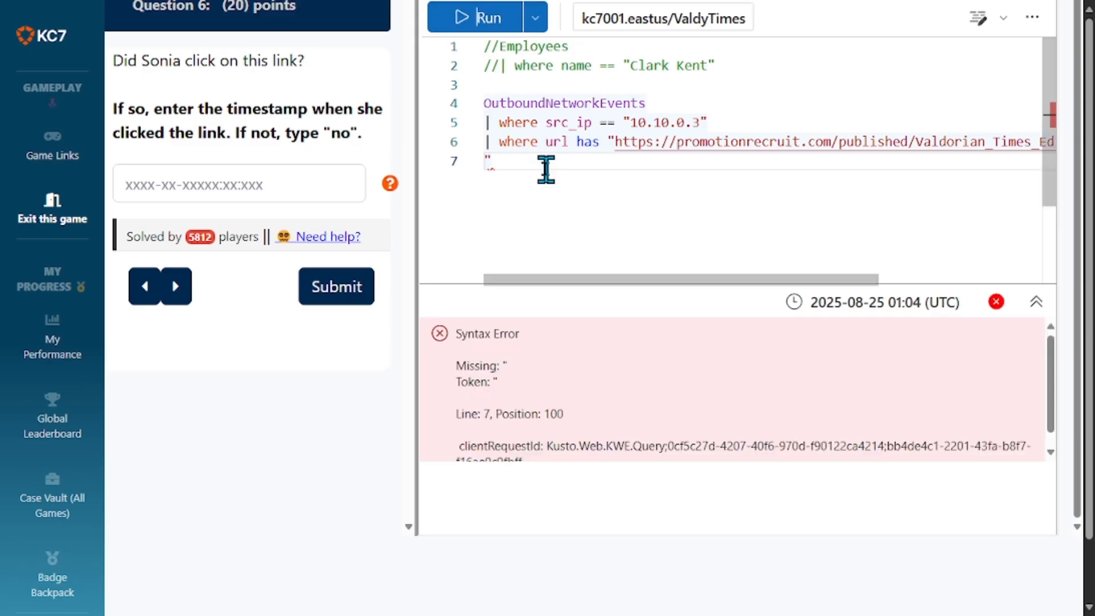
key("BackSpace")
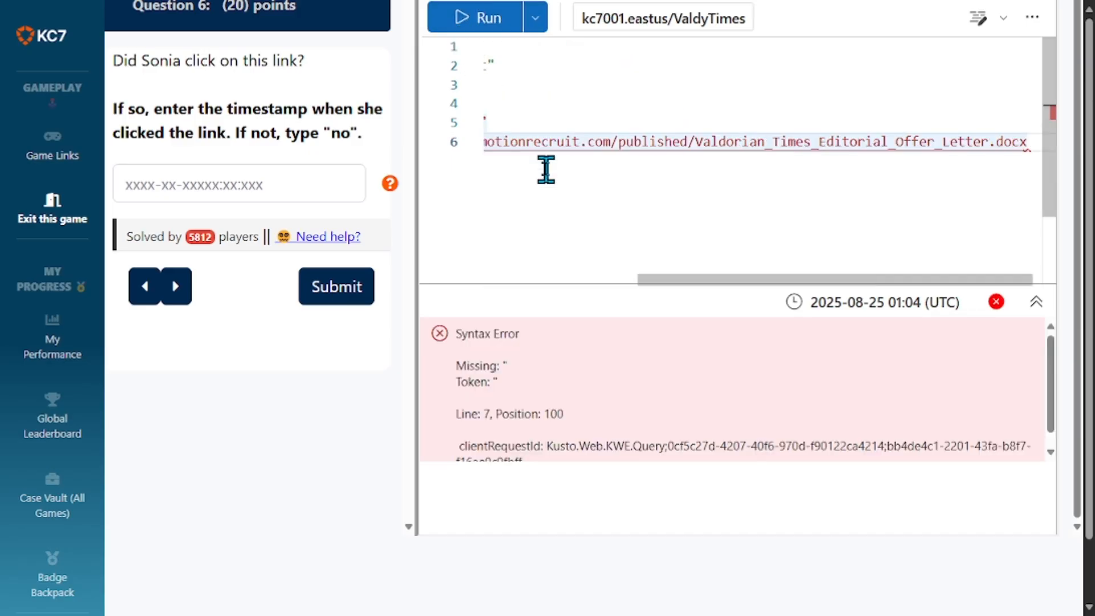
type("\"")
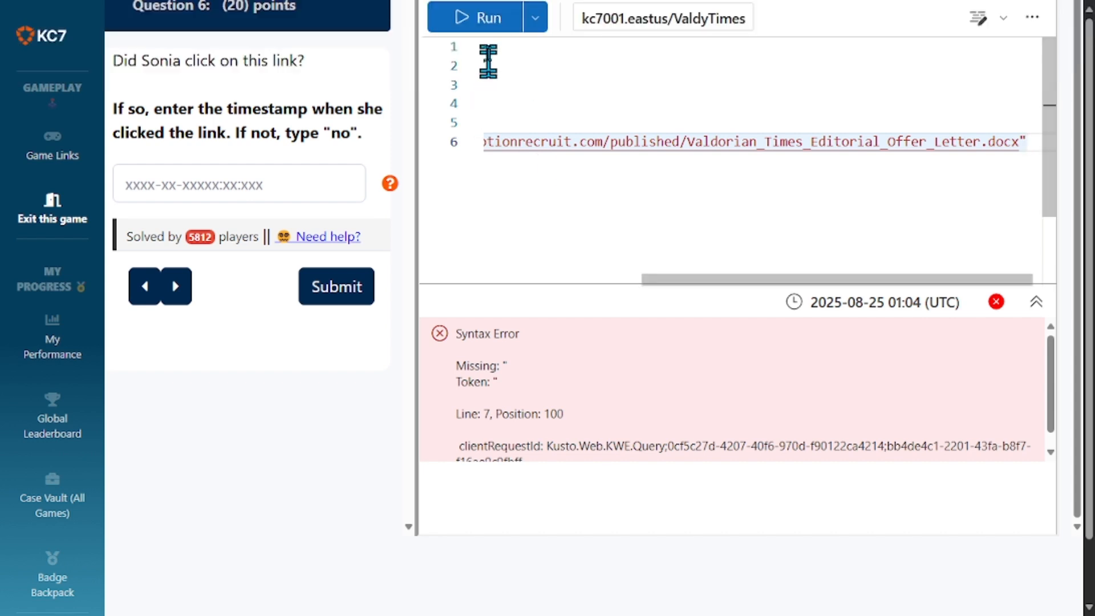
left_click(490, 22)
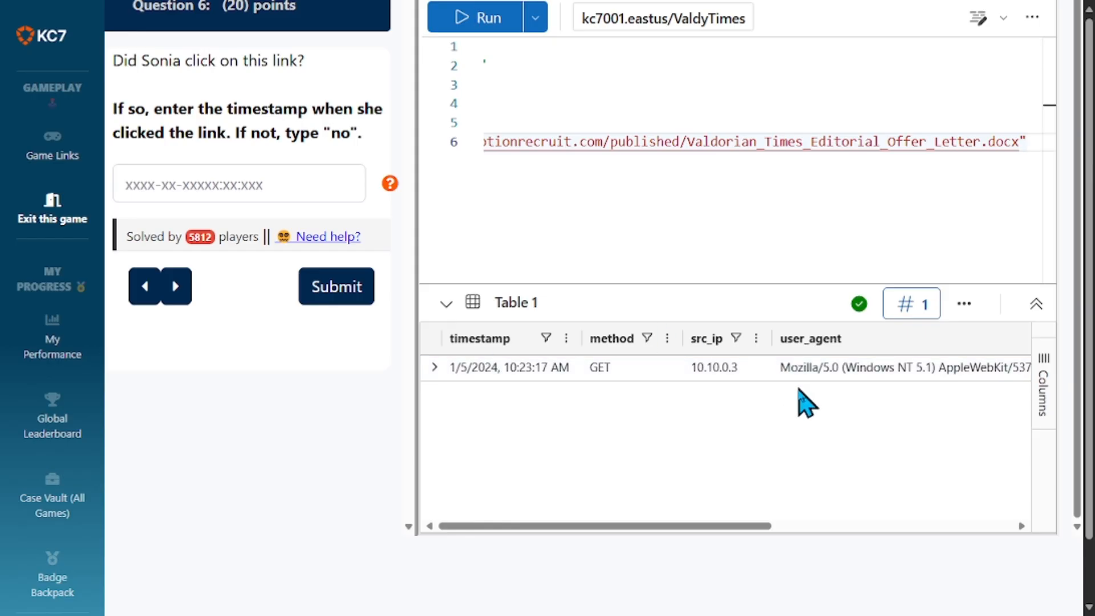
Step: Check the url column of the query result, and expand the row with enough room to read its full record
scroll(723, 372, "right", 5)
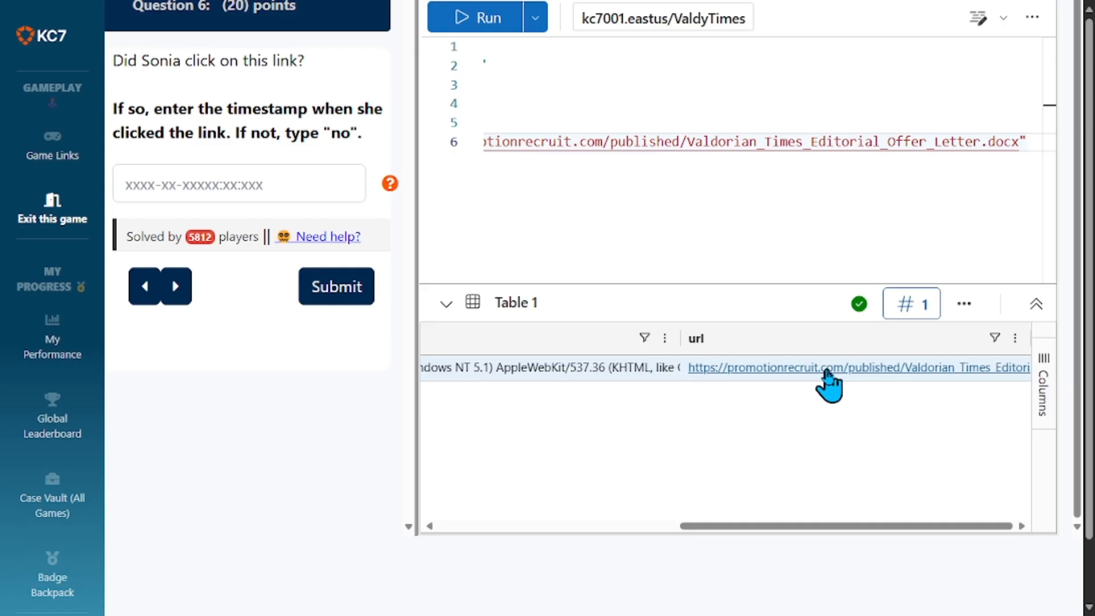
scroll(827, 371, "left", 10)
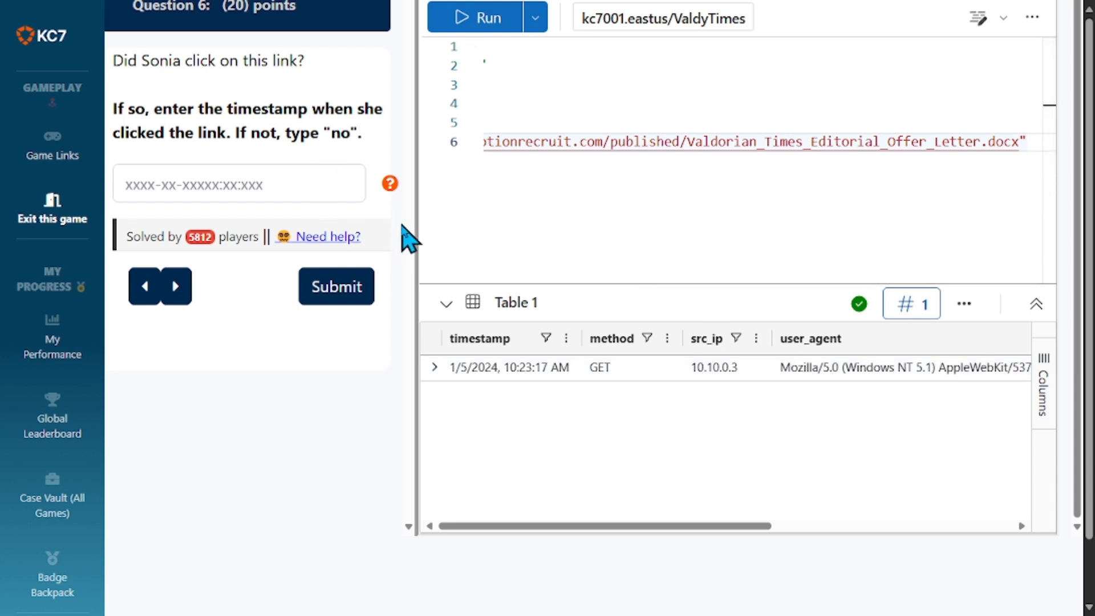
left_click(435, 367)
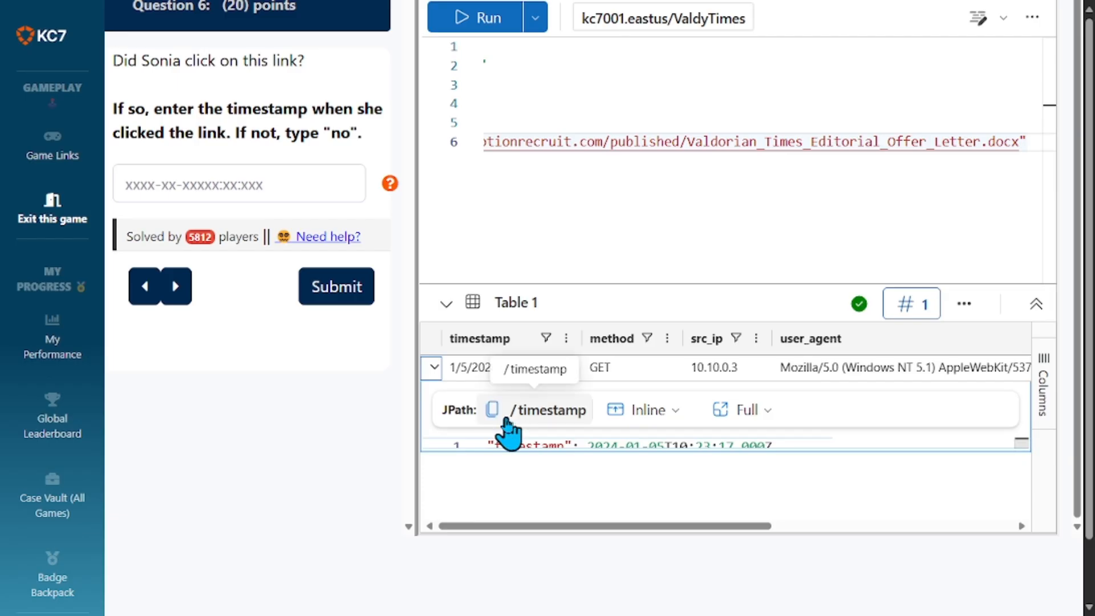
scroll(527, 452, "down", 1)
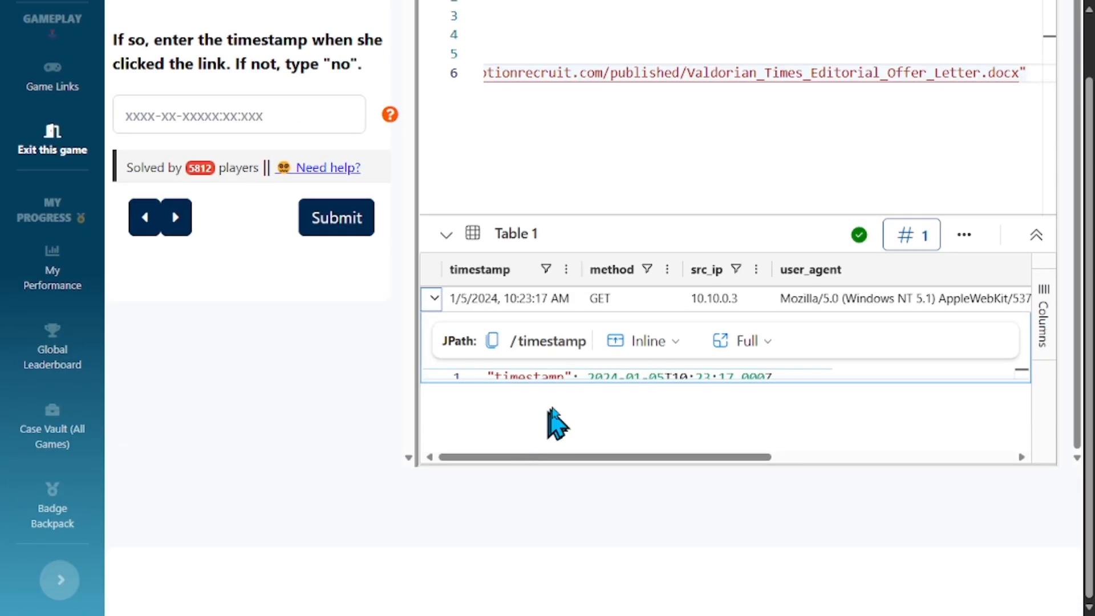
left_click_drag(574, 379, 588, 464)
scroll(577, 410, "up", 1)
scroll(577, 411, "down", 1)
right_click(597, 548)
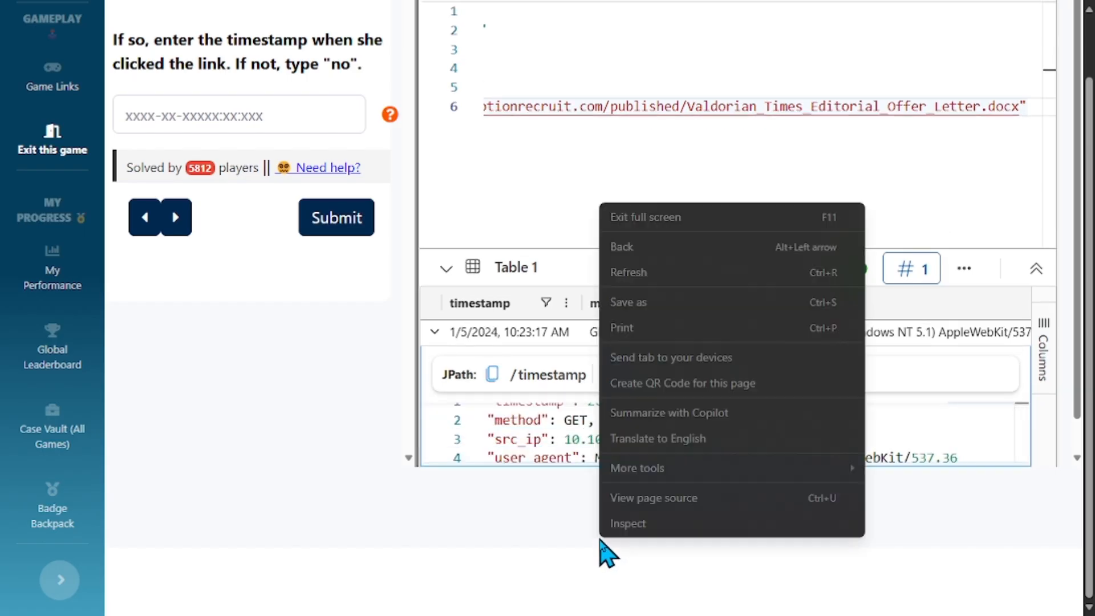
left_click(544, 446)
scroll(557, 445, "up", 1)
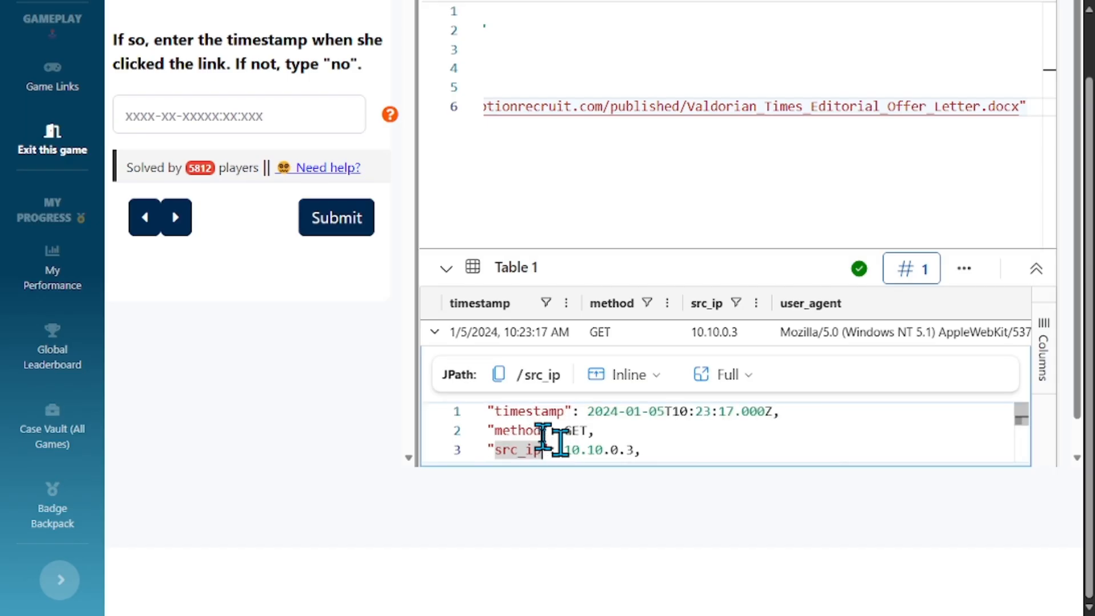
Step: Copy the timestamp 2024-01-05T10:23:17.000Z from the expanded record and submit it as the answer to Question 6
left_click_drag(587, 413, 769, 416)
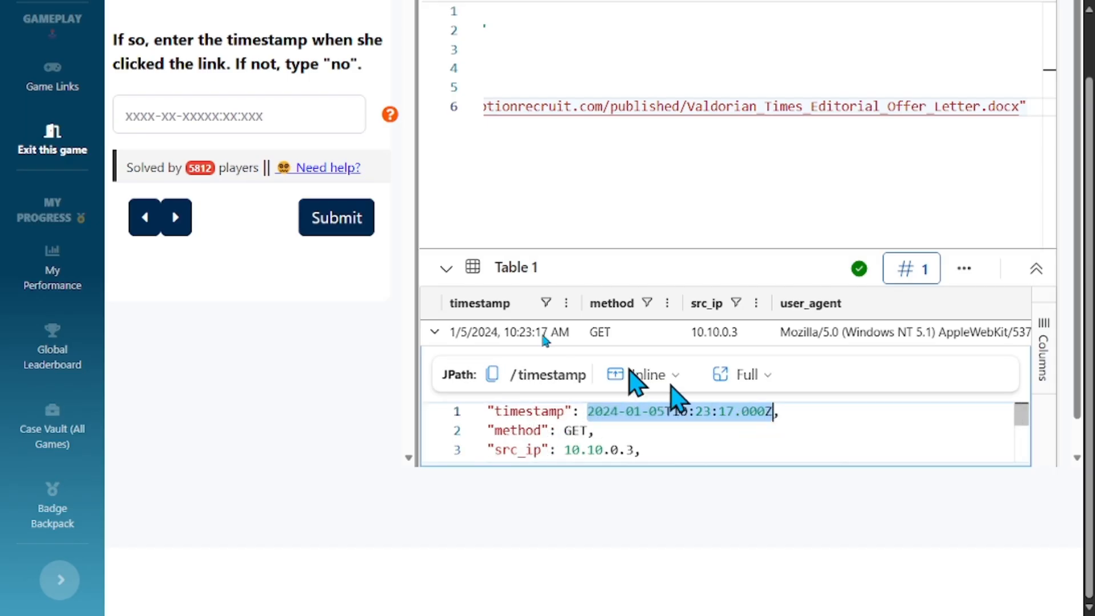
left_click(190, 116)
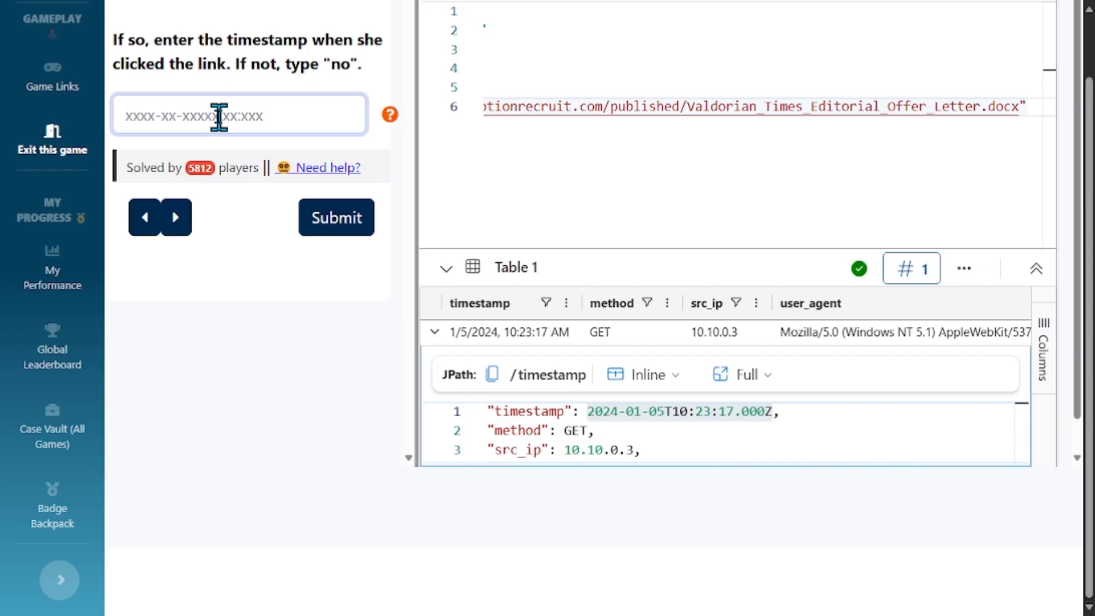
type("2024-01-05T10:23:17.000Z")
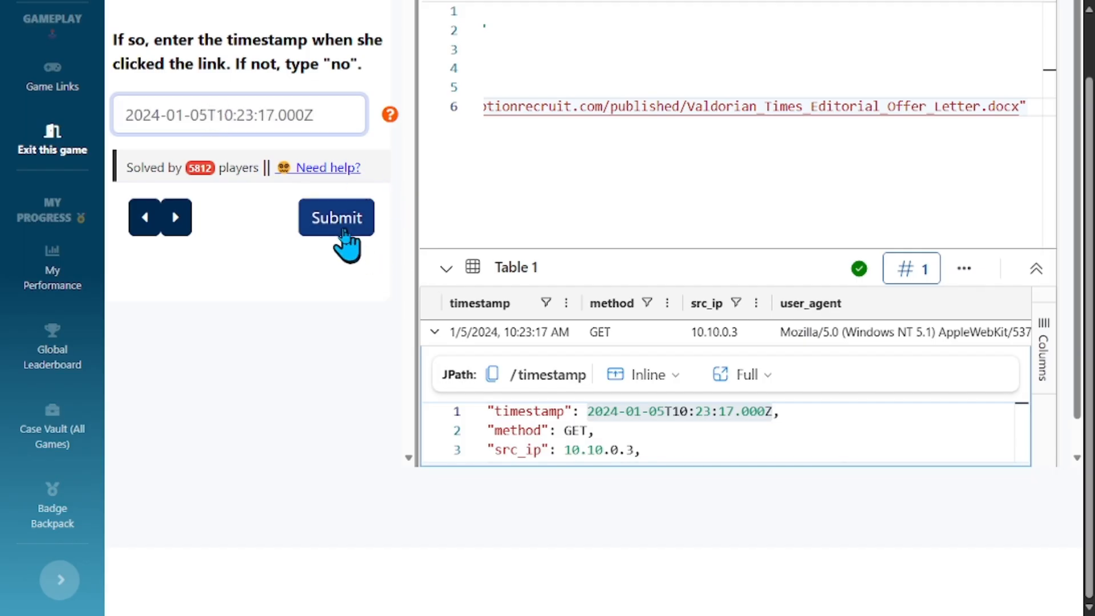
left_click(344, 233)
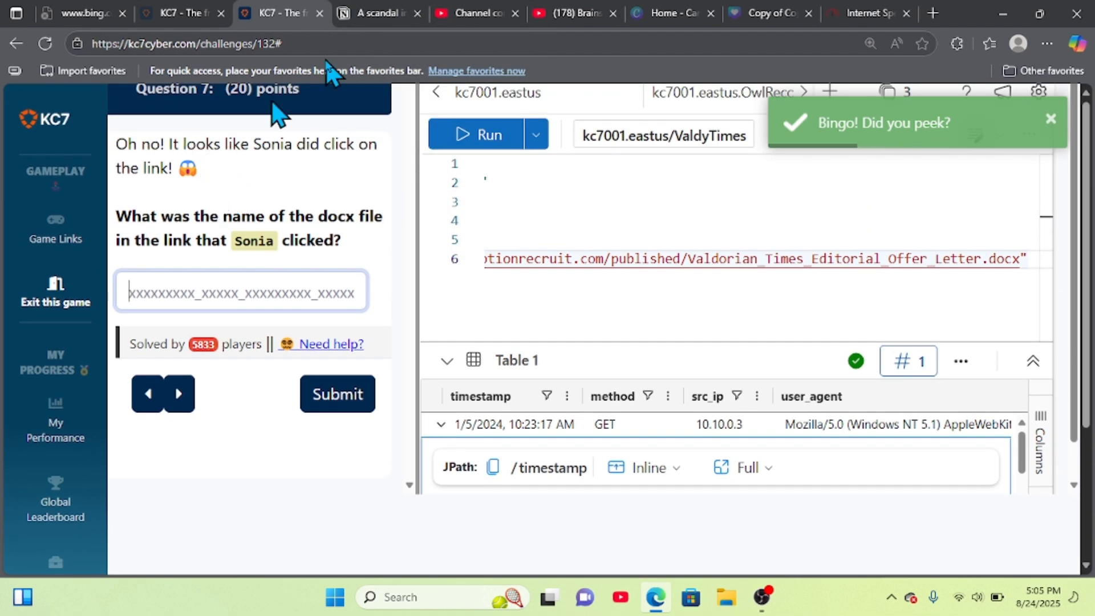
Step: Add the line "click time : 2024-01-05T10:23:17.000Z" below the email record in the Notion notes
left_click(395, 16)
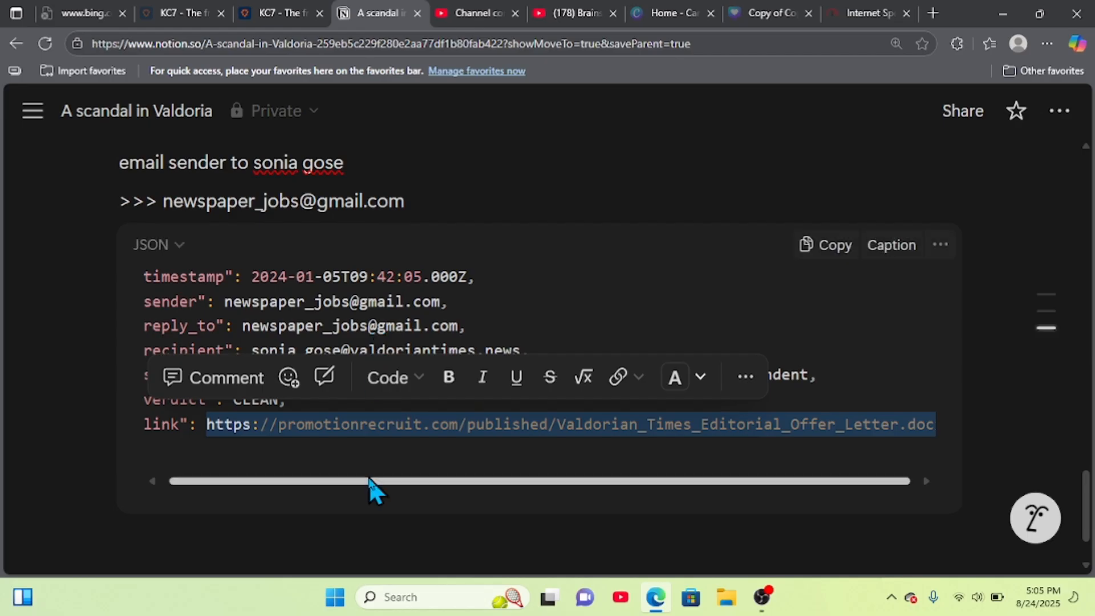
scroll(323, 525, "down", 1)
left_click(323, 525)
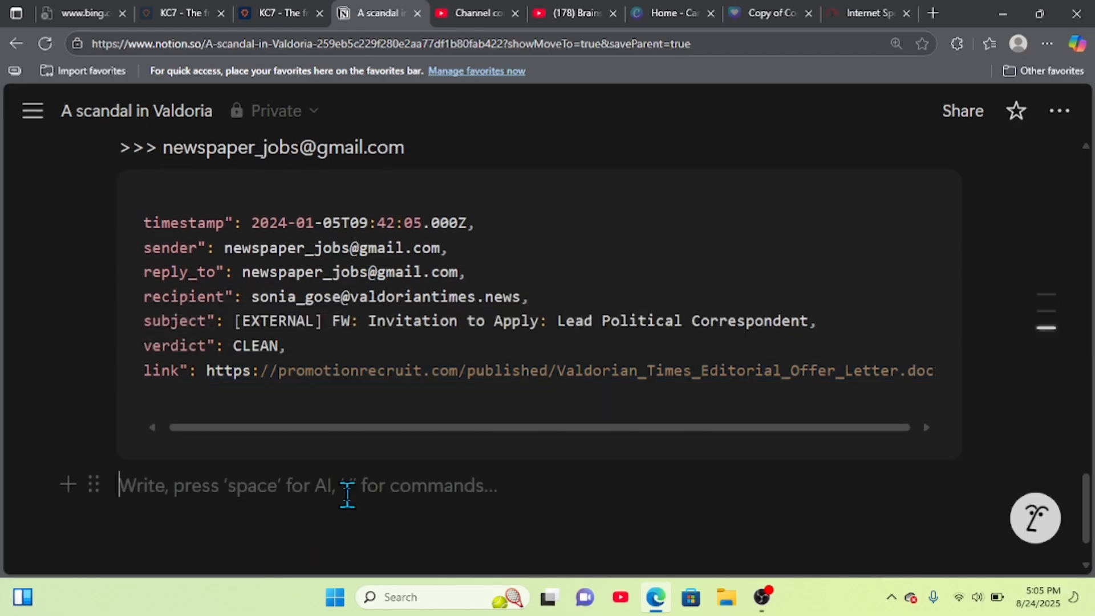
type("click time")
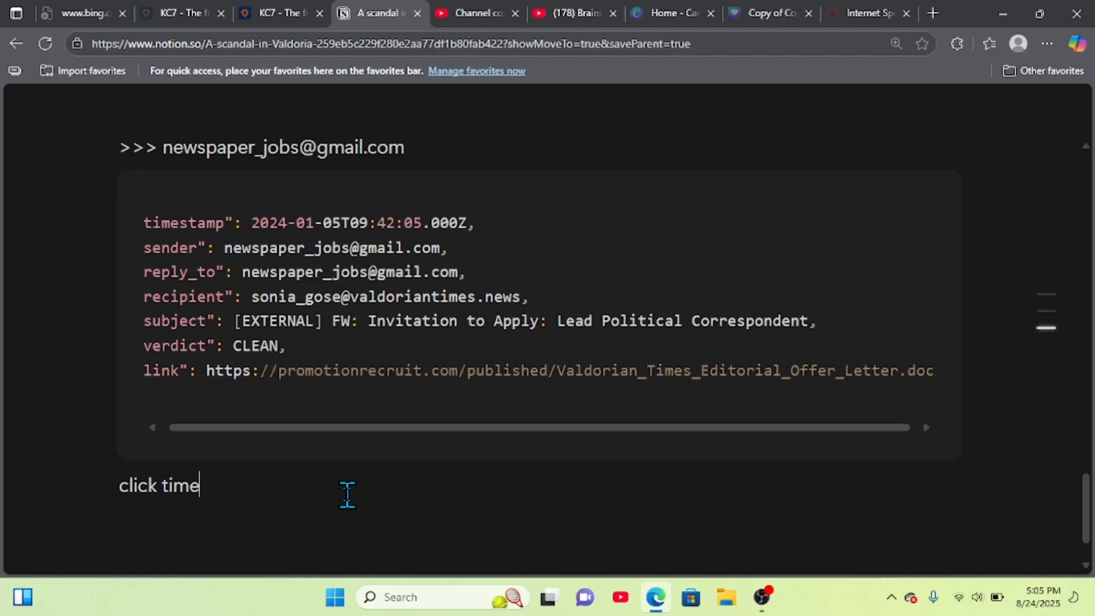
type(" :")
type("2024-01-05T10:23:17.000Z")
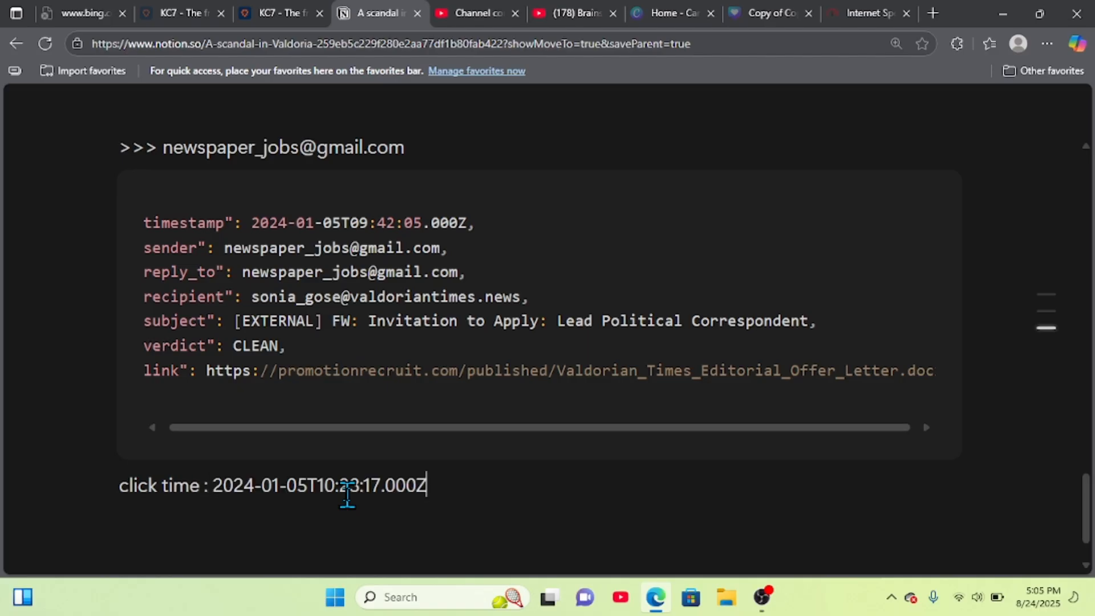
Step: Copy the file name Valdorian_Times_Editorial_Offer_Letter.docx from the Notion email record and submit it as the answer to KC7 Question 7
left_click(190, 5)
left_click(248, 2)
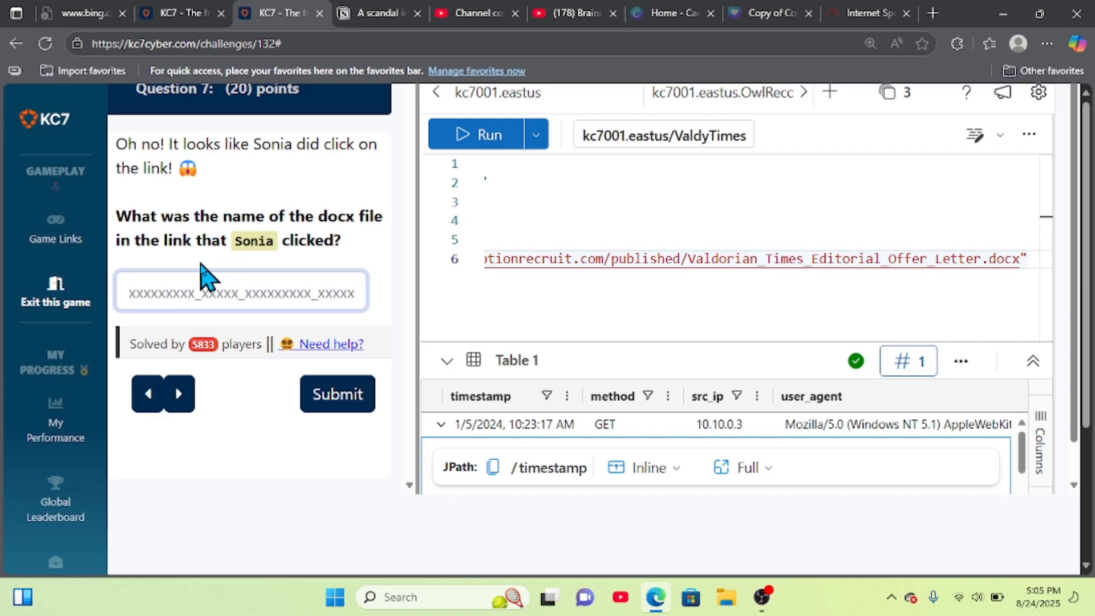
left_click(348, 17)
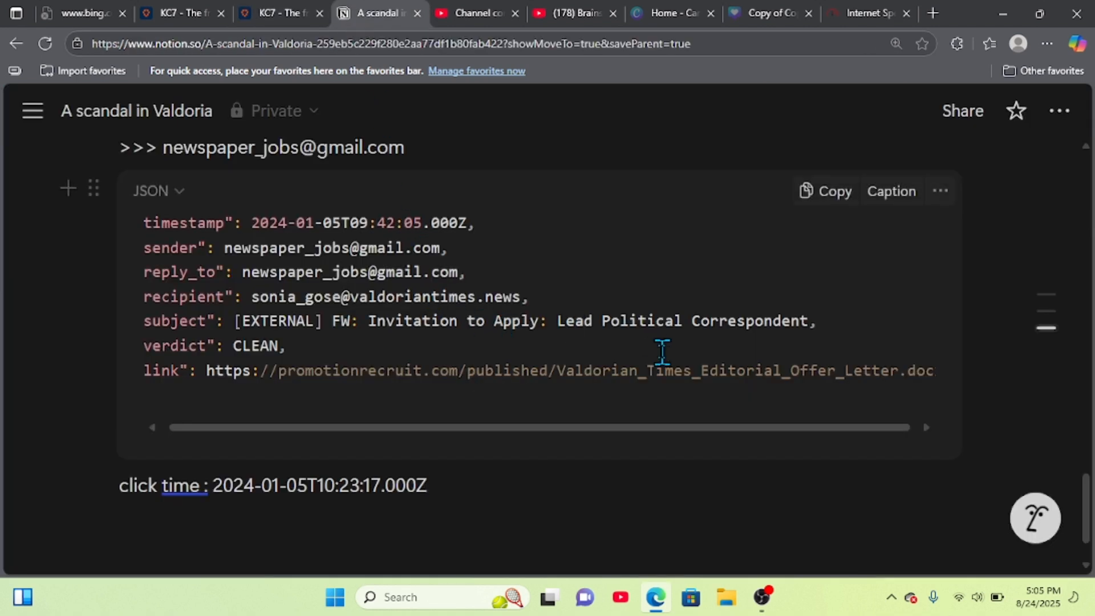
left_click_drag(558, 371, 949, 372)
key("ctrl+c")
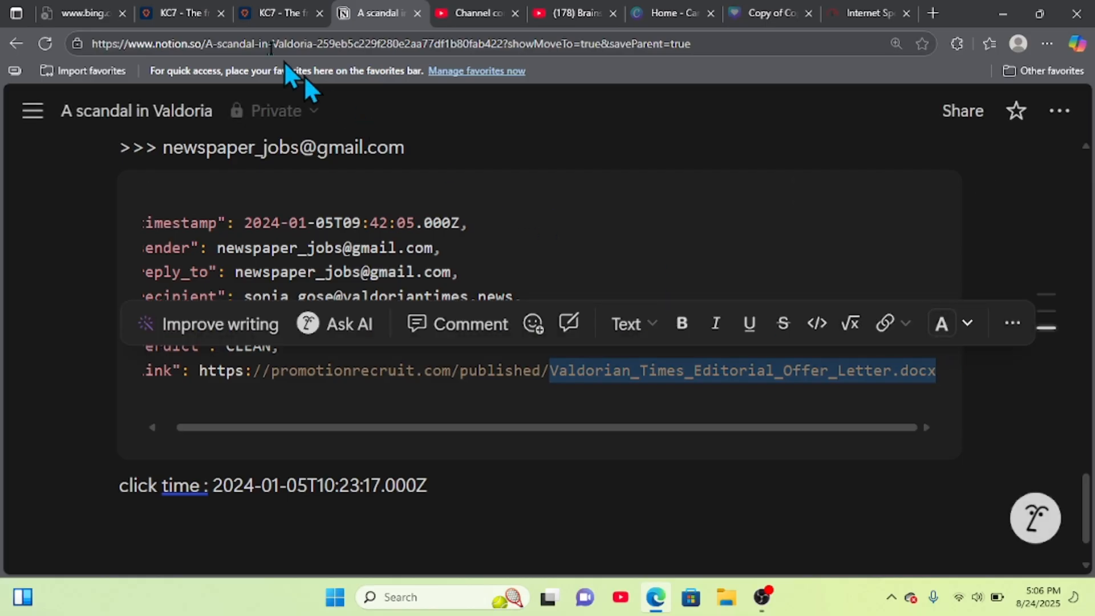
left_click(259, 11)
left_click(281, 280)
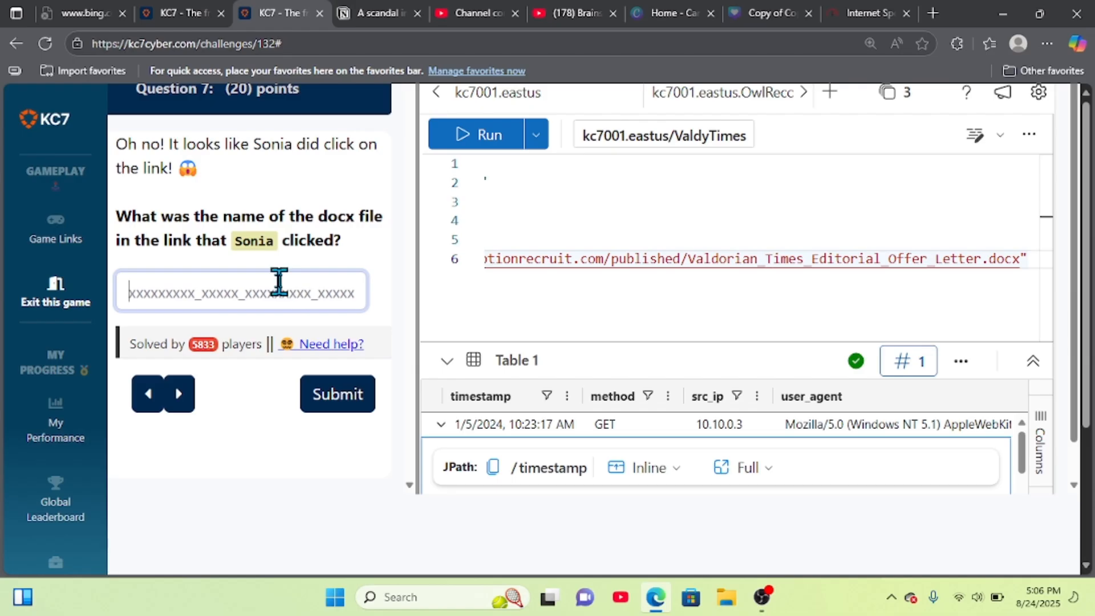
key("ctrl+v")
left_click(331, 394)
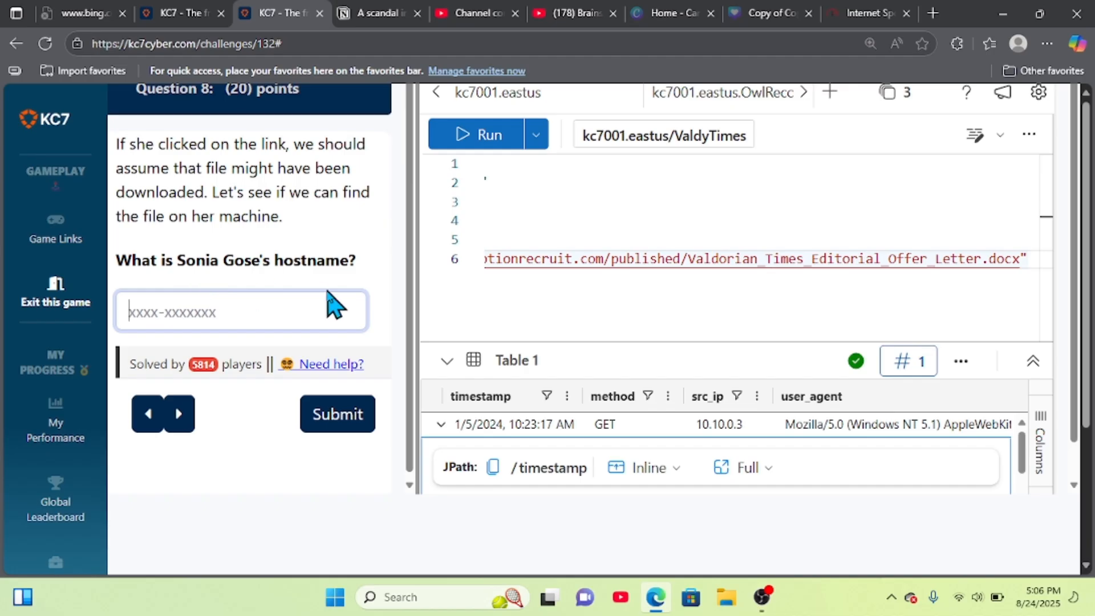
Step: Copy the hostname UL0M-MACHINE from the Senior Editor's employee record in Notion and submit it as the answer to KC7 Question 8
left_click(378, 10)
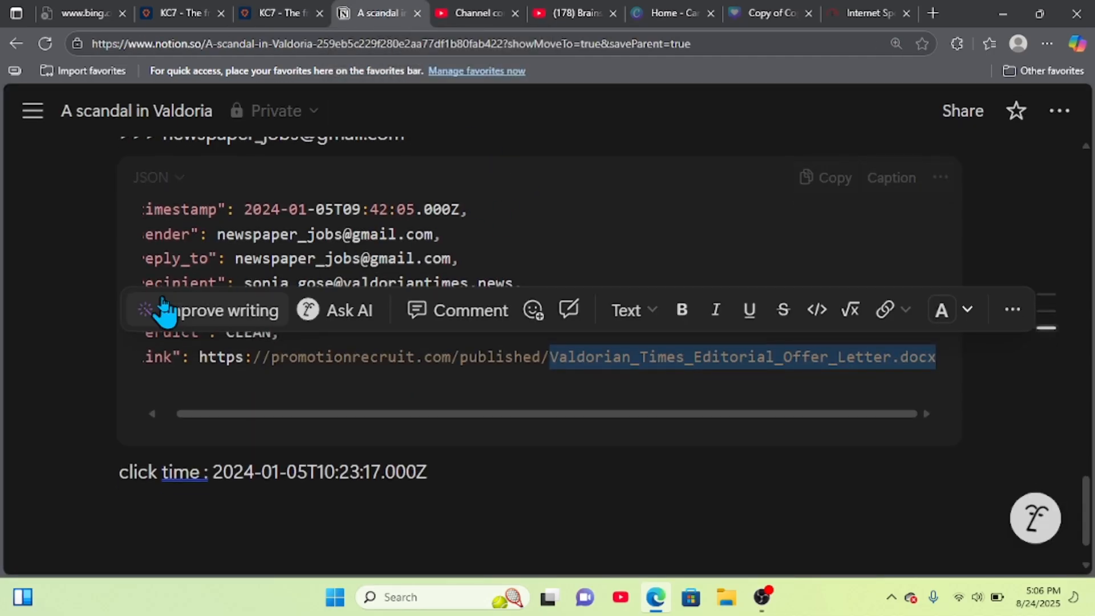
left_click(71, 305)
scroll(71, 306, "up", 4)
scroll(71, 305, "up", 4)
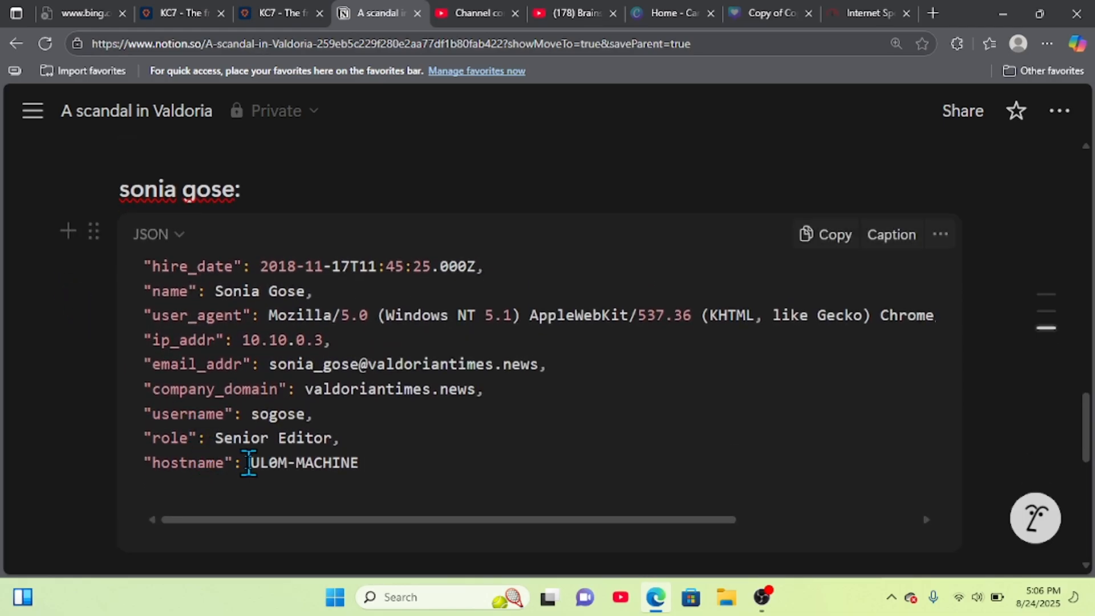
left_click_drag(249, 463, 364, 465)
key("ctrl+c")
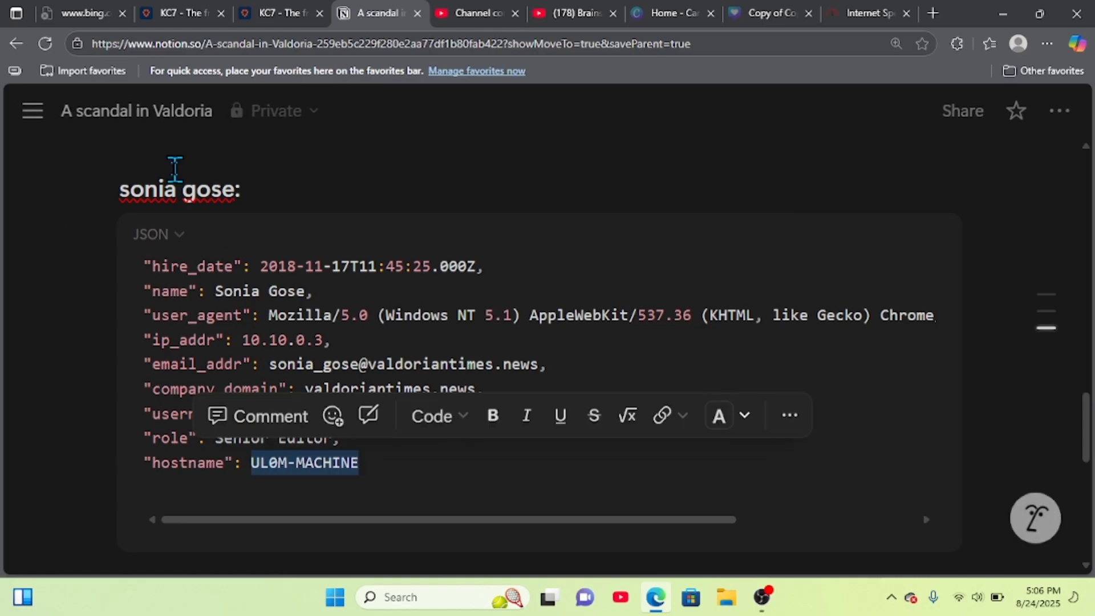
left_click(172, 2)
left_click(247, 8)
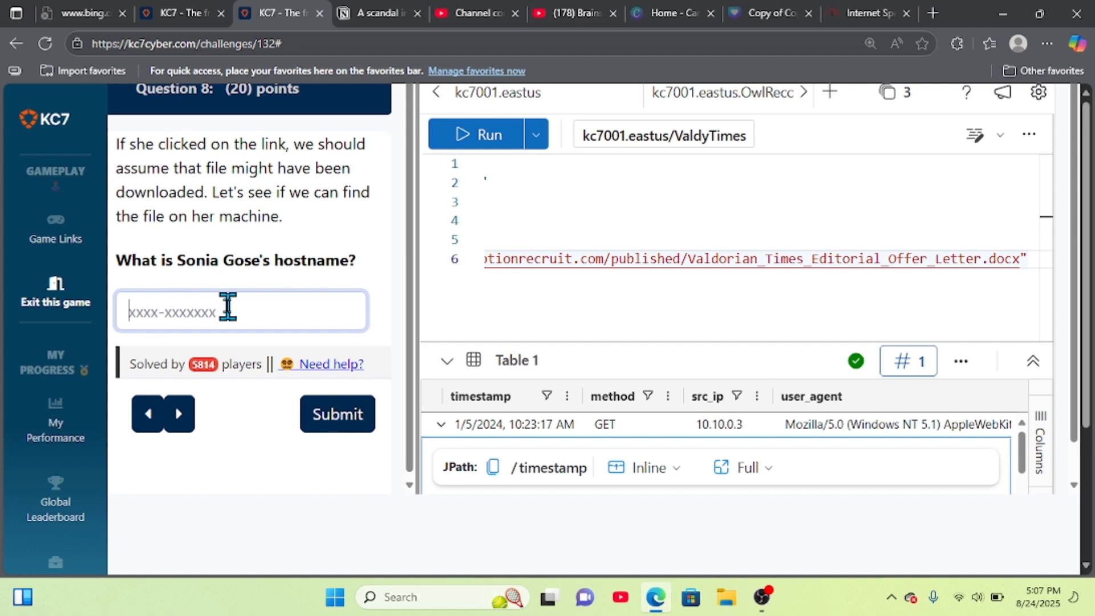
type("ULOM-MACHINE")
left_click(327, 422)
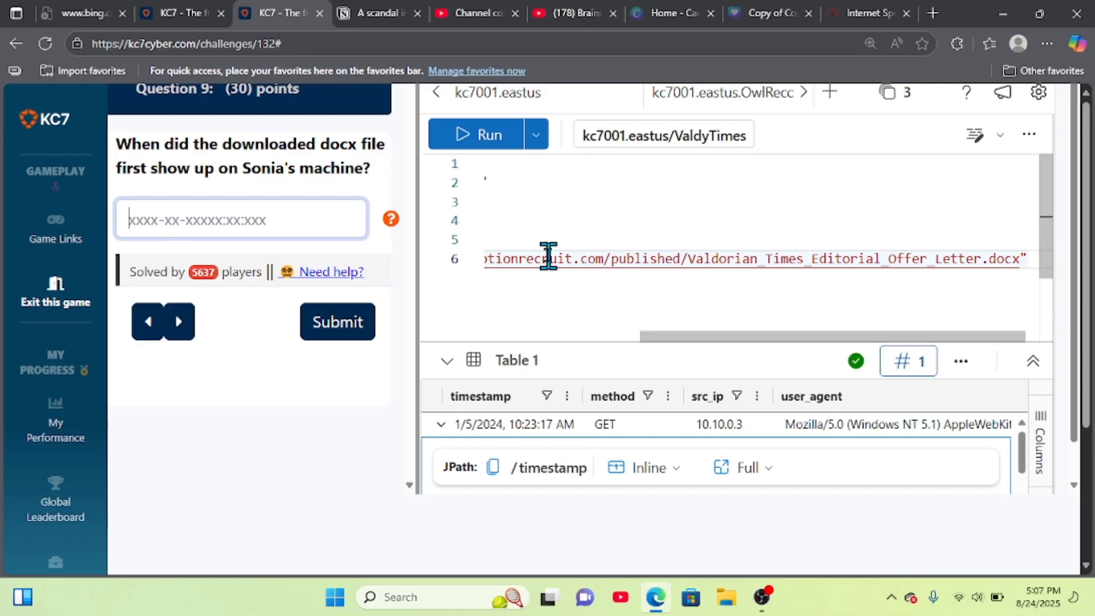
Step: Replace the OutboundNetworkEvents query with the FileCreationEvents table, keeping the commented lines above it
left_click_drag(575, 284, 456, 228)
key("Delete")
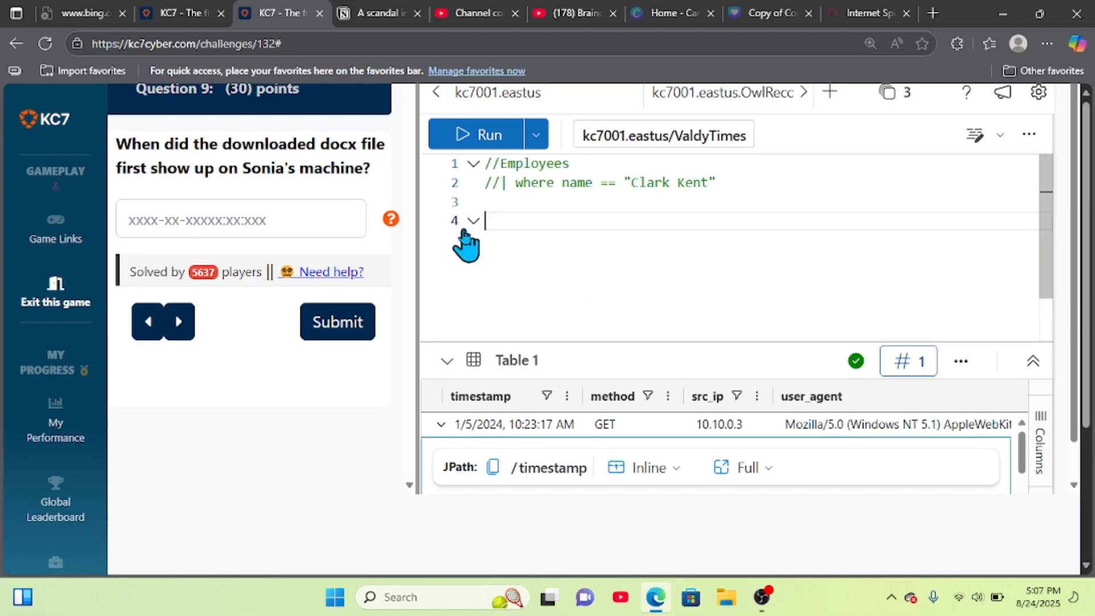
type("file")
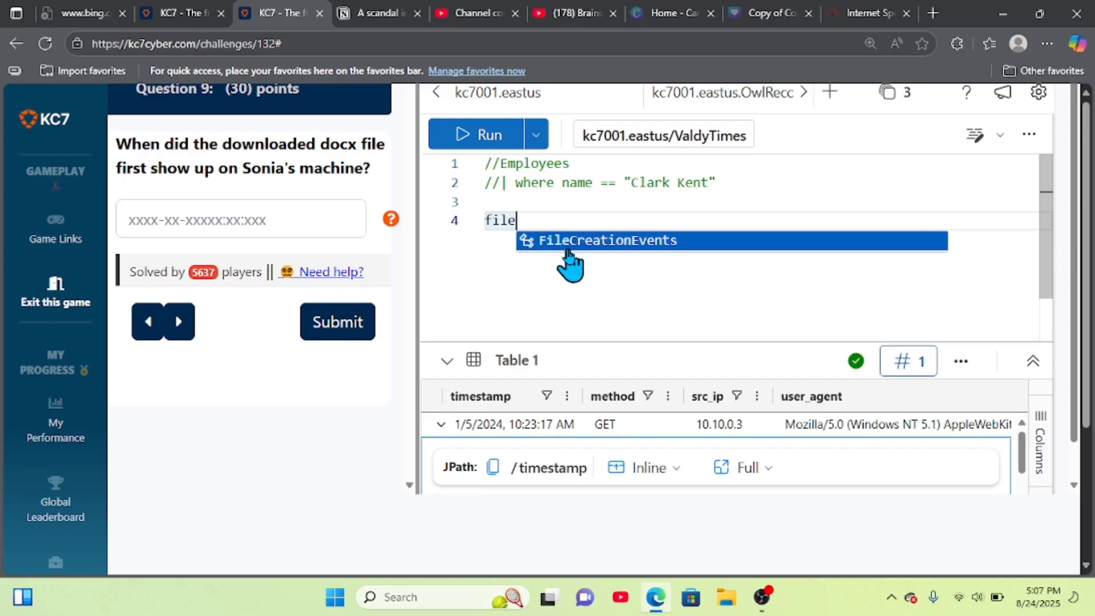
left_click(567, 243)
Step: Add a where filter below FileCreationEvents that reads hostname = "UL0M-MACHINE"
key("Return")
type("|")
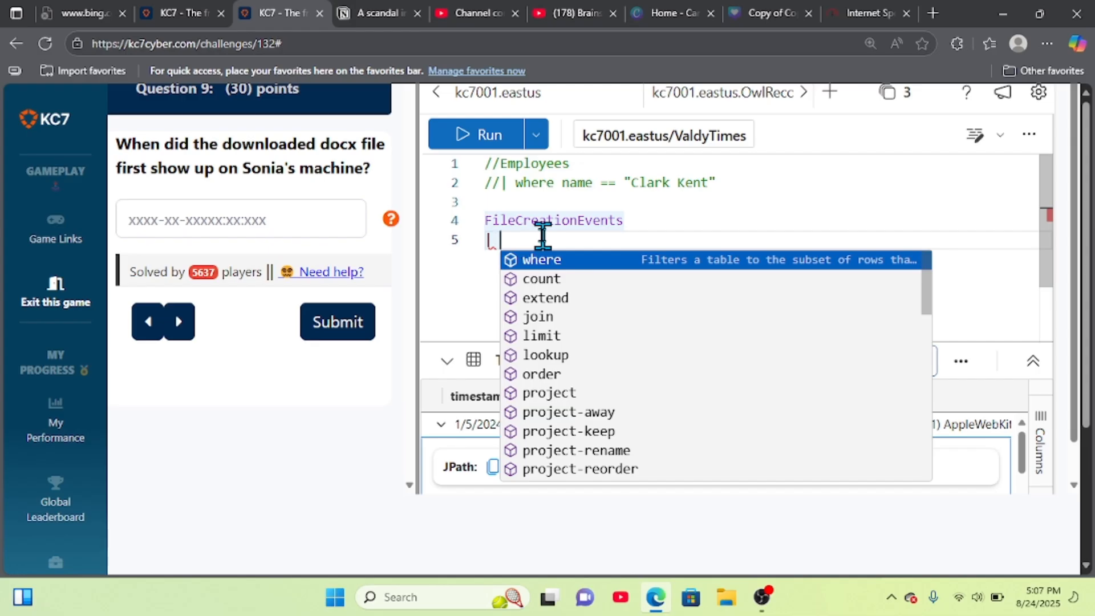
type("where host")
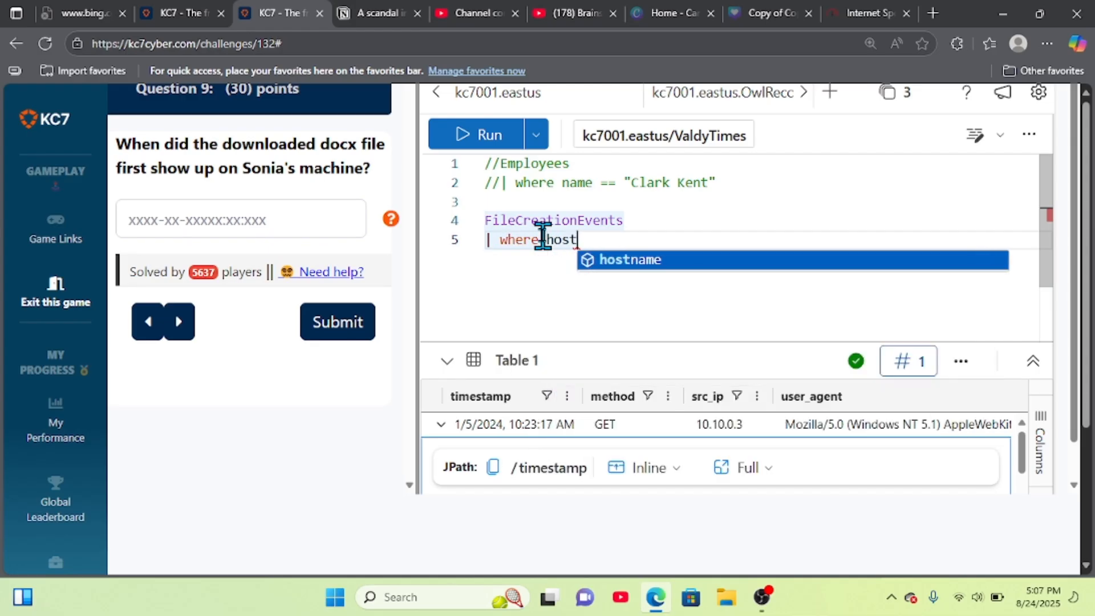
key("Tab")
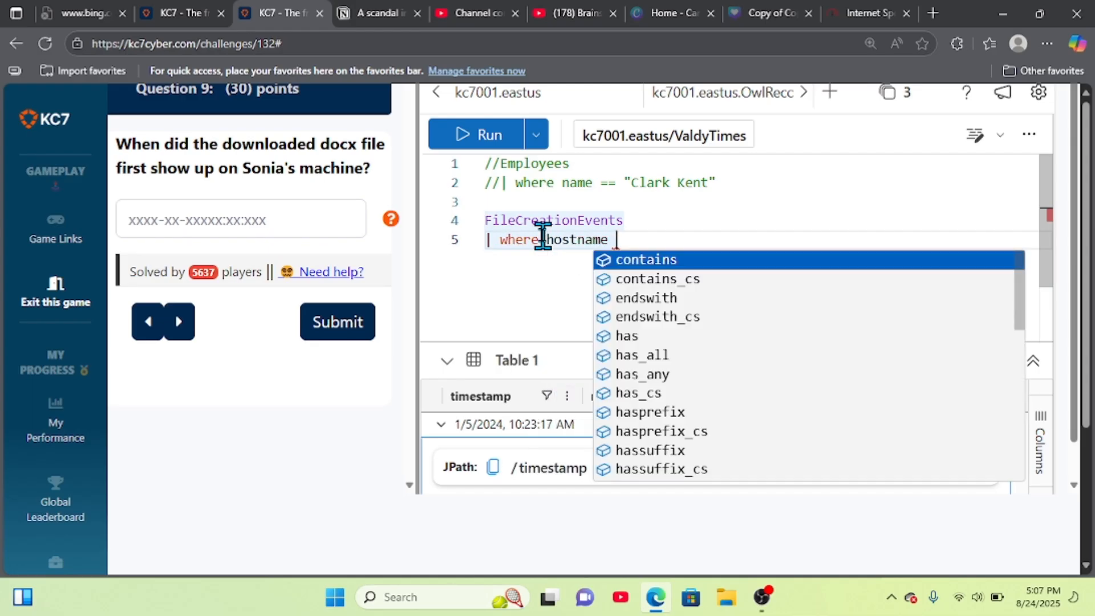
type("= \"")
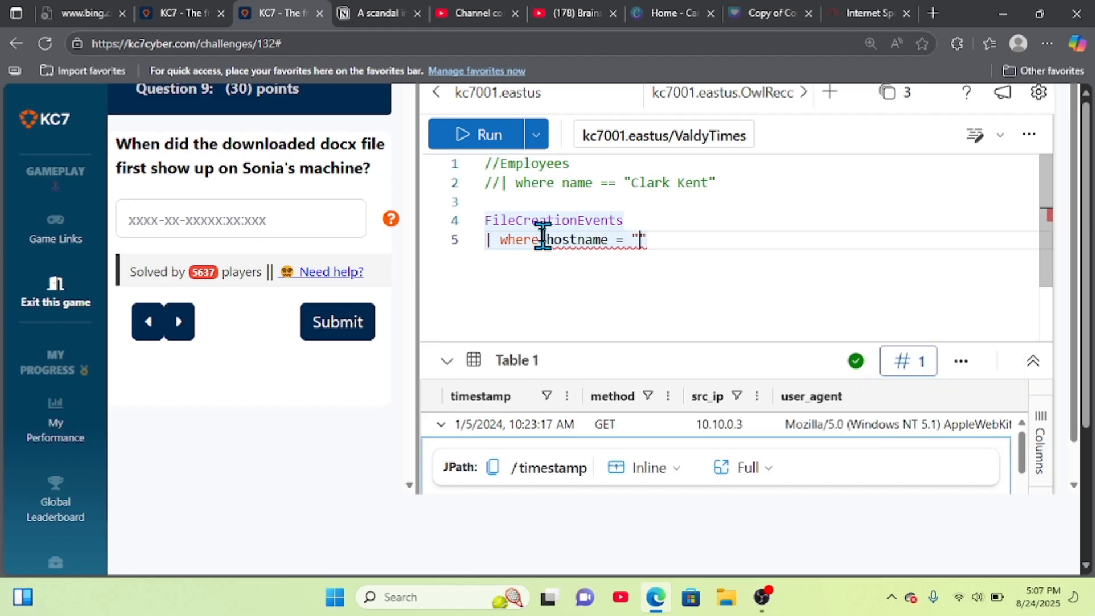
key("ctrl+v")
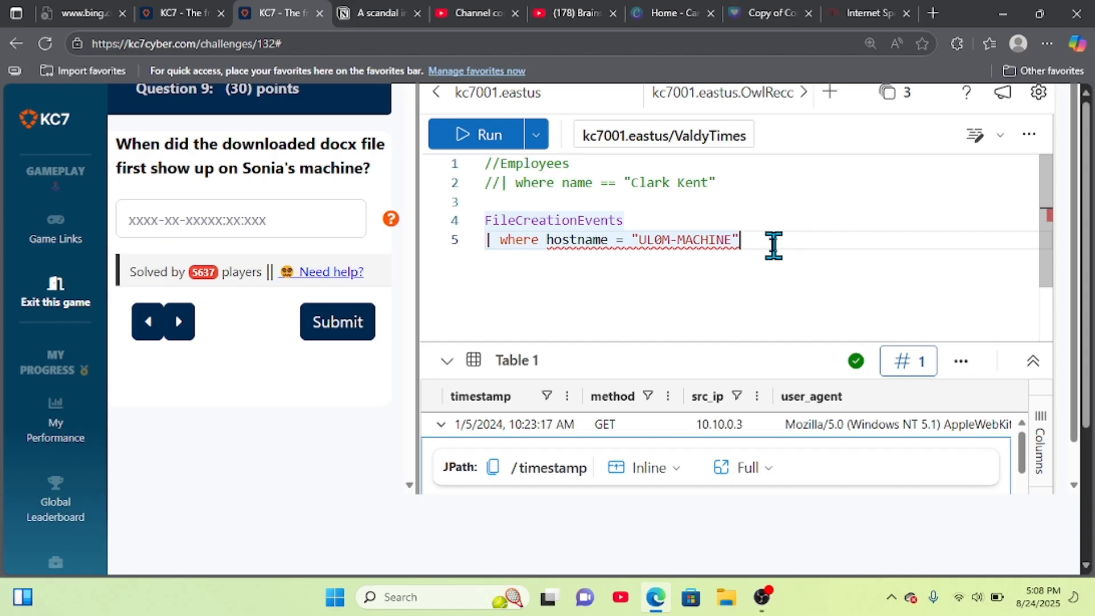
key("Return")
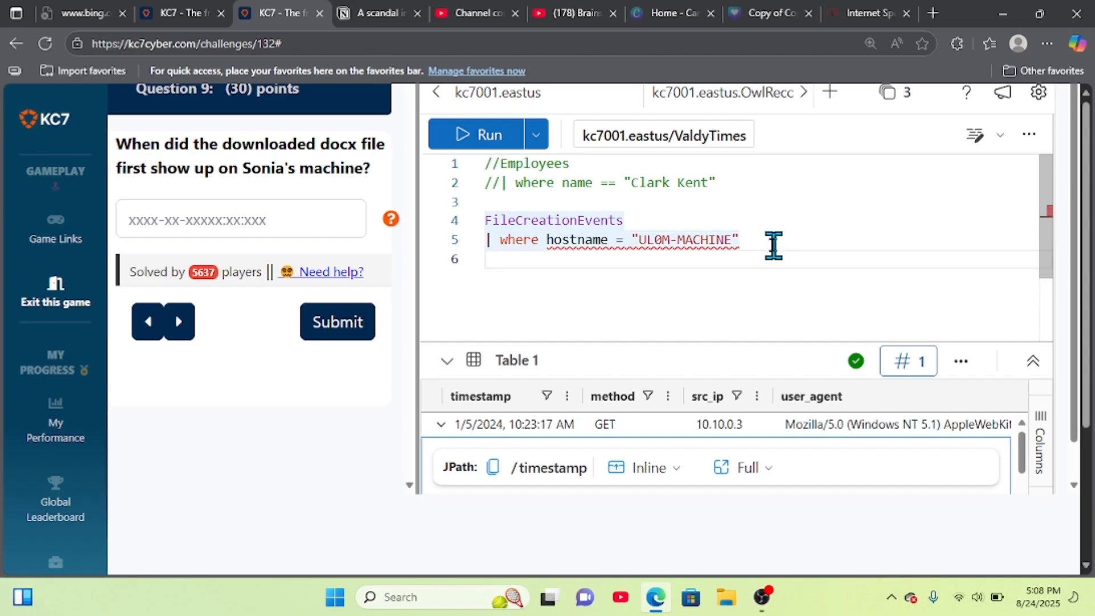
Step: Add a second where condition using filename has, with an empty quoted string as its value
type("| where filename ")
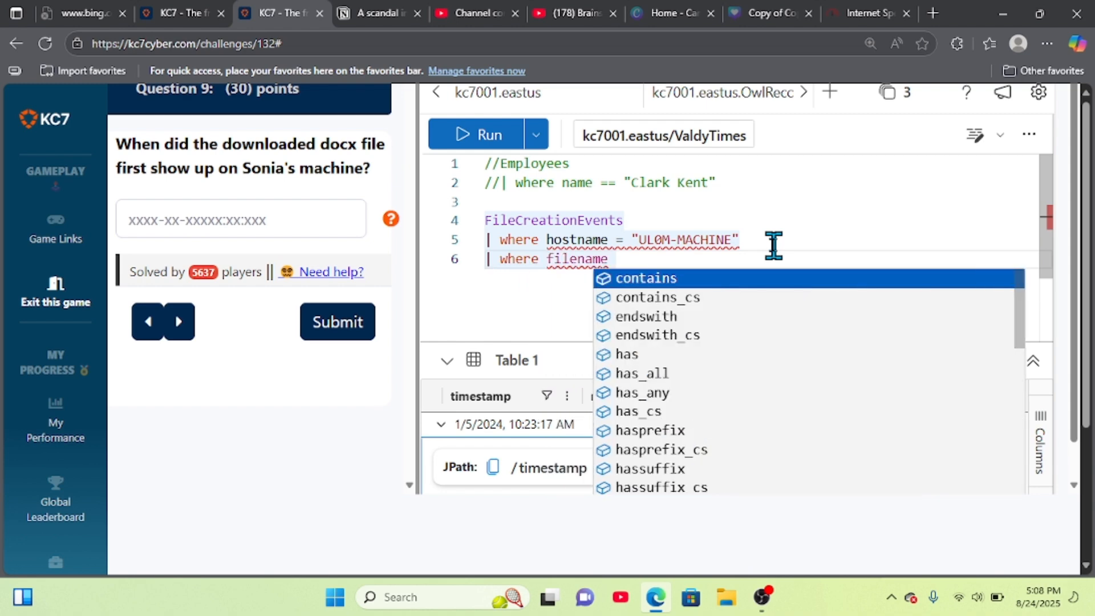
type("has")
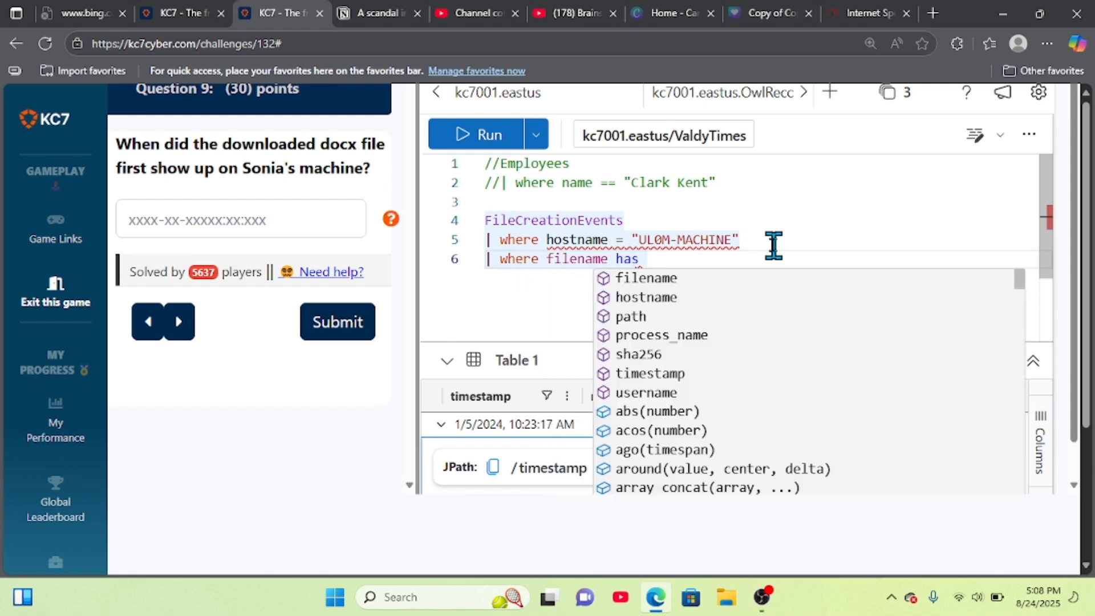
key("BackSpace")
key("BackSpace")
key("BackSpace")
key("BackSpace")
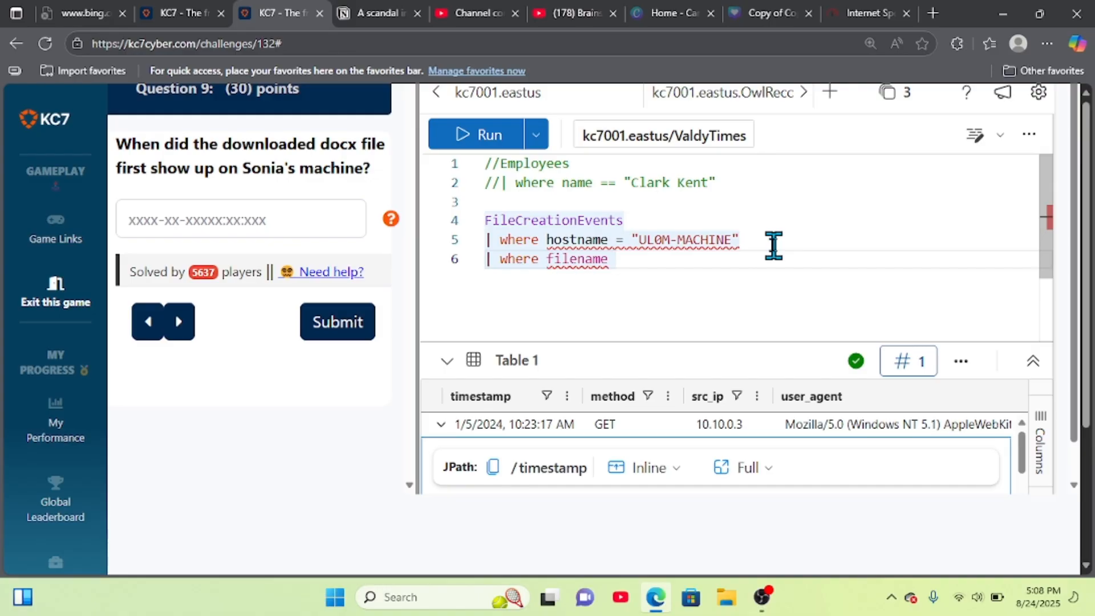
type("has ")
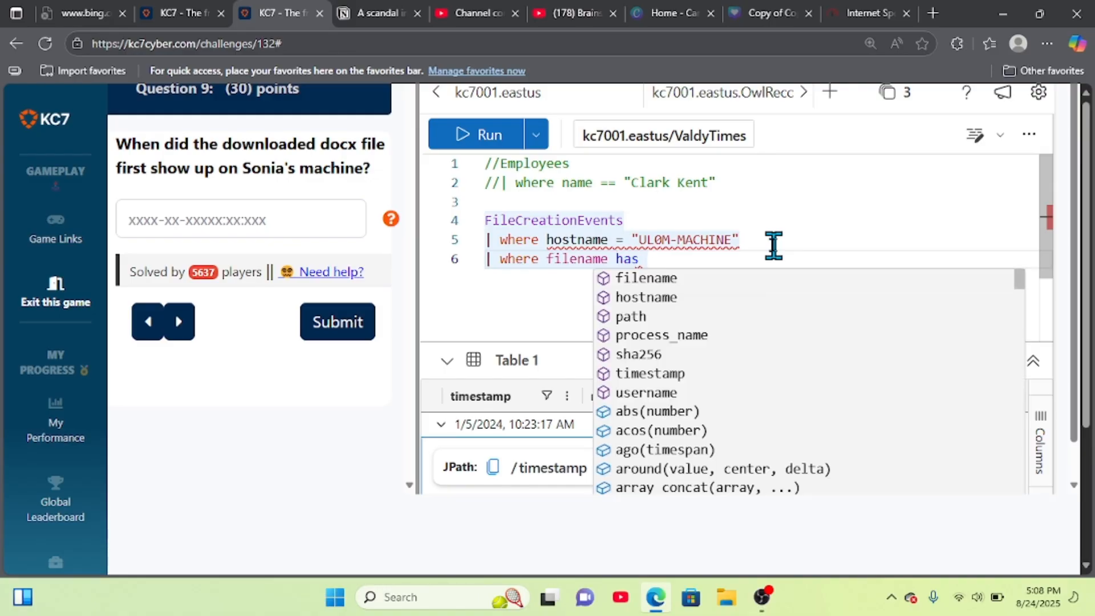
type("\"")
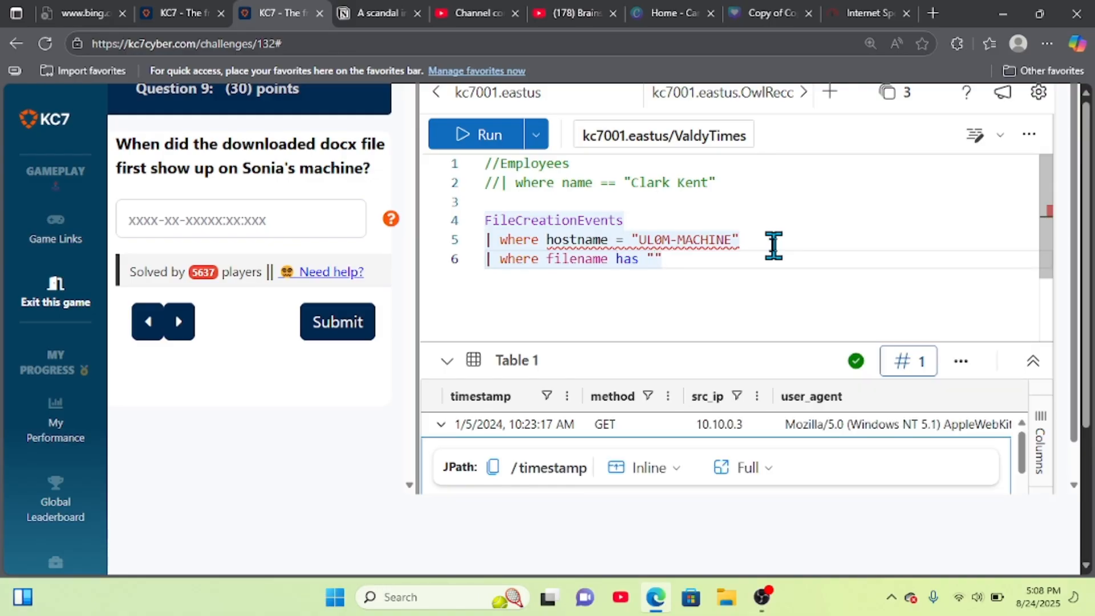
Step: Copy the file name Valdorian_Times_Editorial_Offer_Letter.docx from the link in the Notion email record
left_click(374, 8)
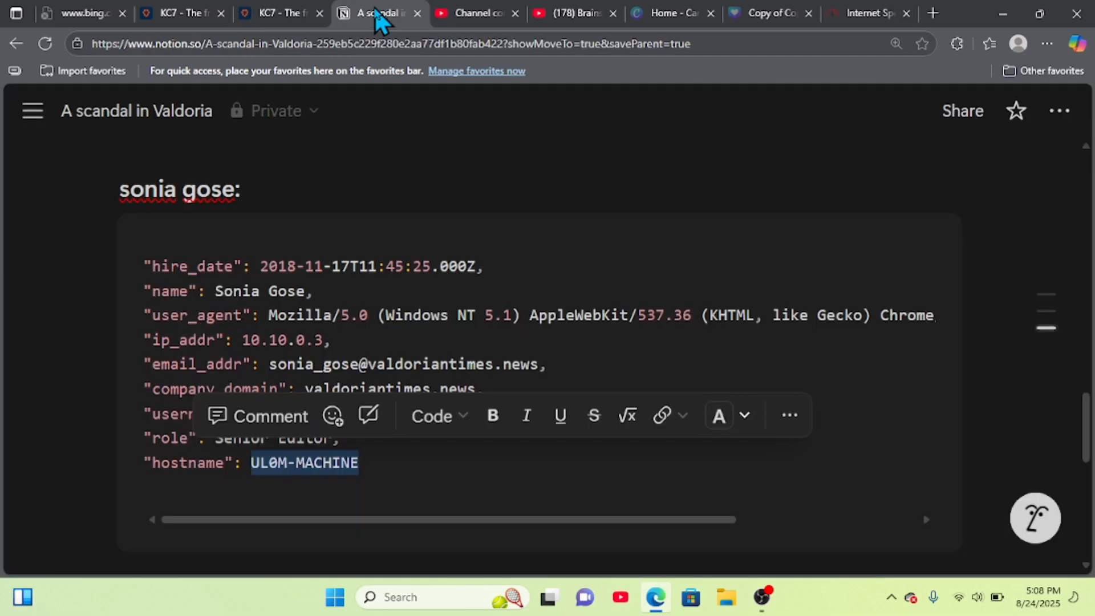
left_click(432, 327)
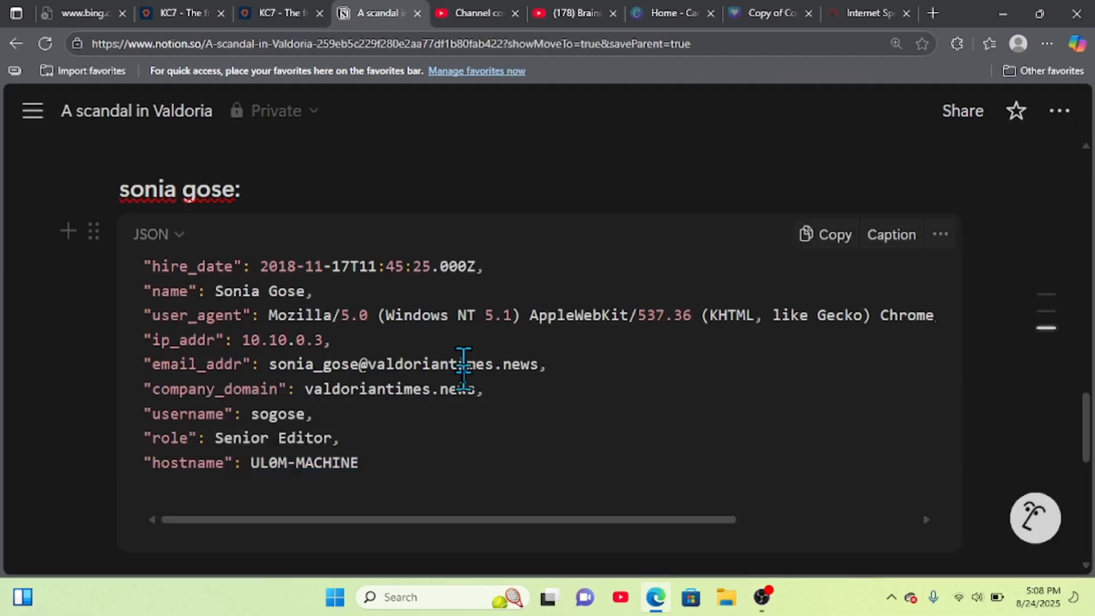
scroll(463, 368, "down", 4)
scroll(463, 376, "down", 3)
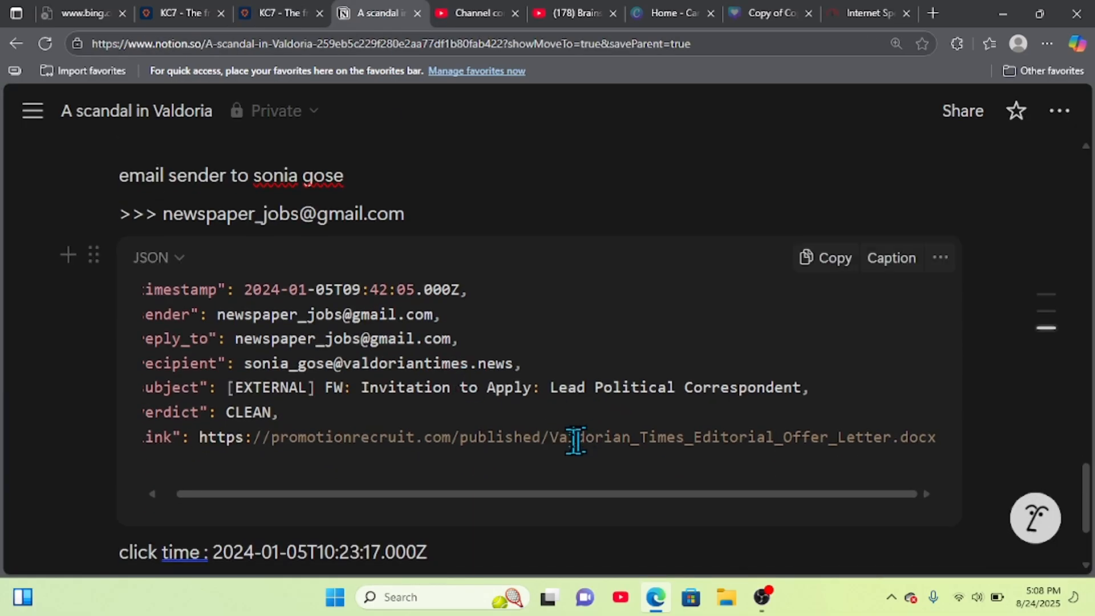
left_click_drag(546, 437, 956, 437)
key("ctrl+c")
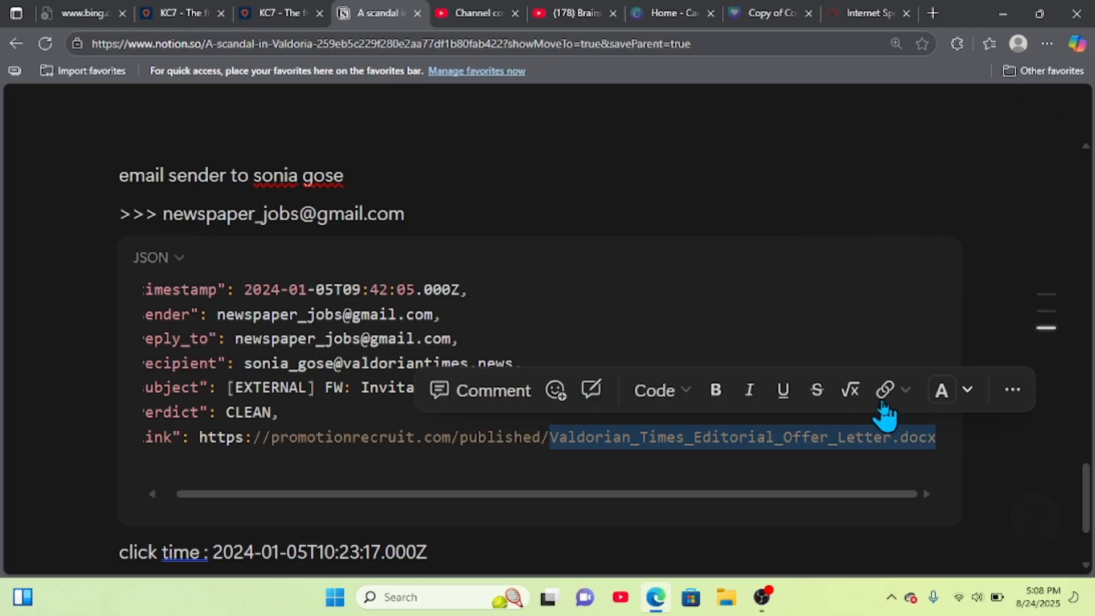
Step: Insert Valdorian_Times_Editorial_Offer_Letter.docx as the filename value in the KC7 query and run the query
left_click(256, 2)
key("ctrl+plus")
key("ctrl+plus")
key("ctrl+plus")
key("ctrl+plus")
key("ctrl+plus")
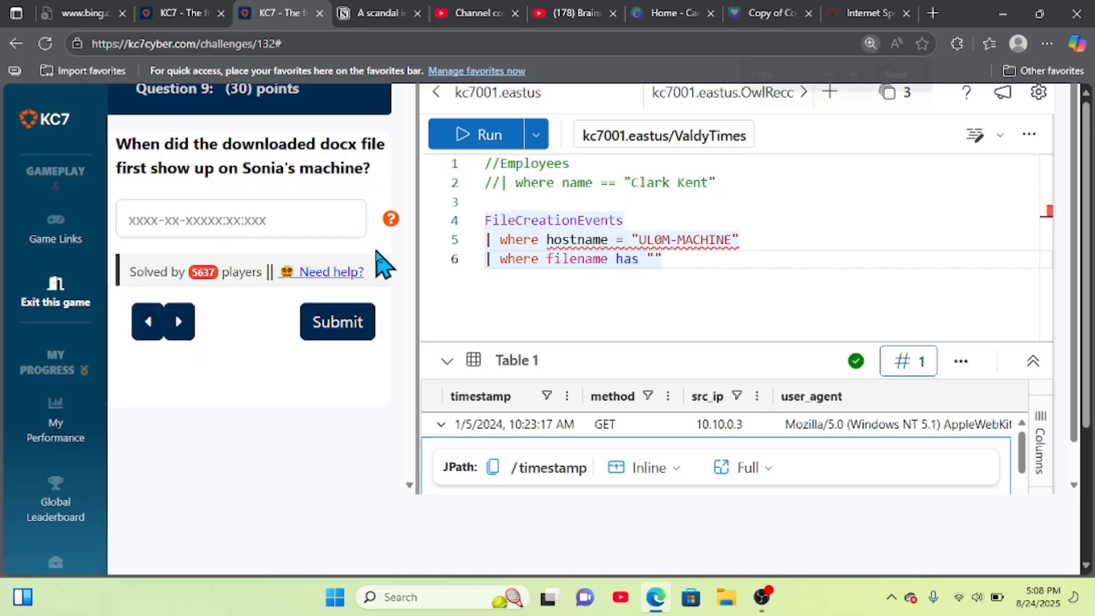
key("ctrl+minus")
key("ctrl+minus")
key("ctrl+minus")
key("ctrl+minus")
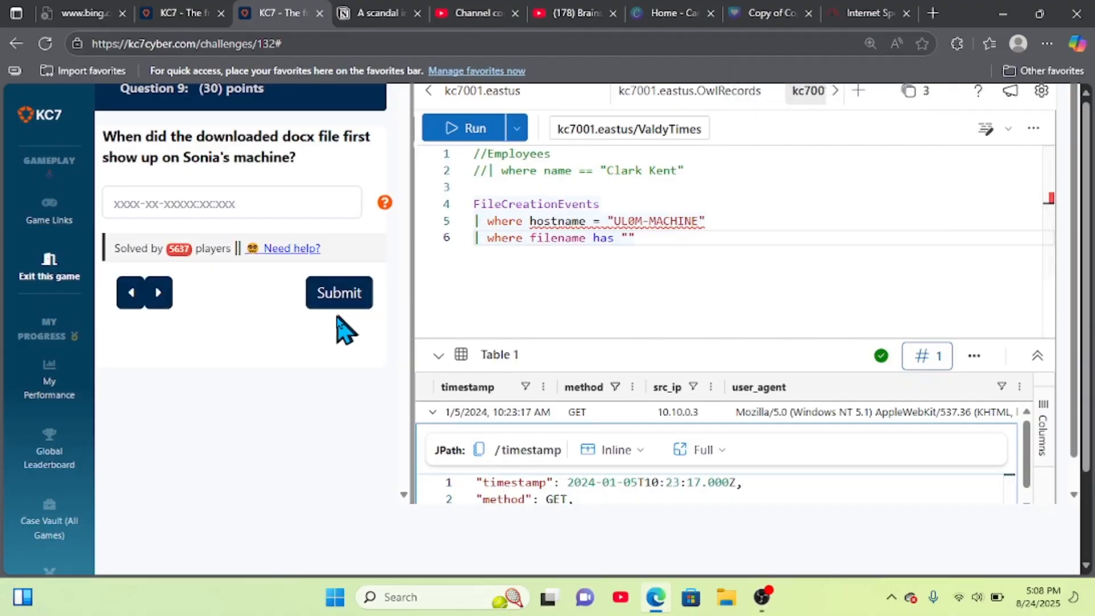
scroll(535, 233, "up", 1)
scroll(536, 232, "up", 4)
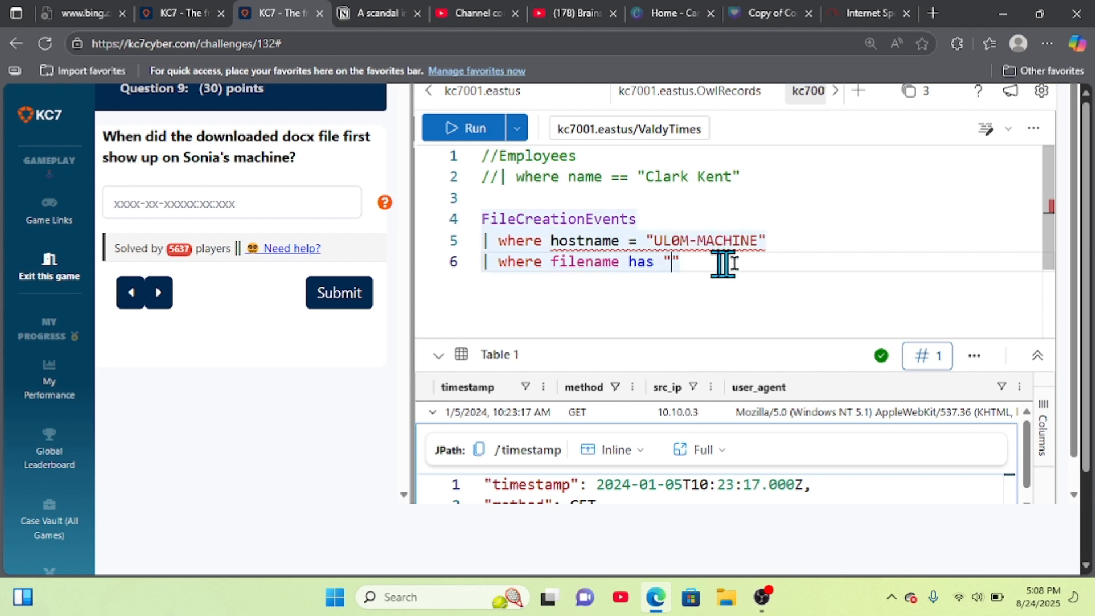
key("ctrl+v")
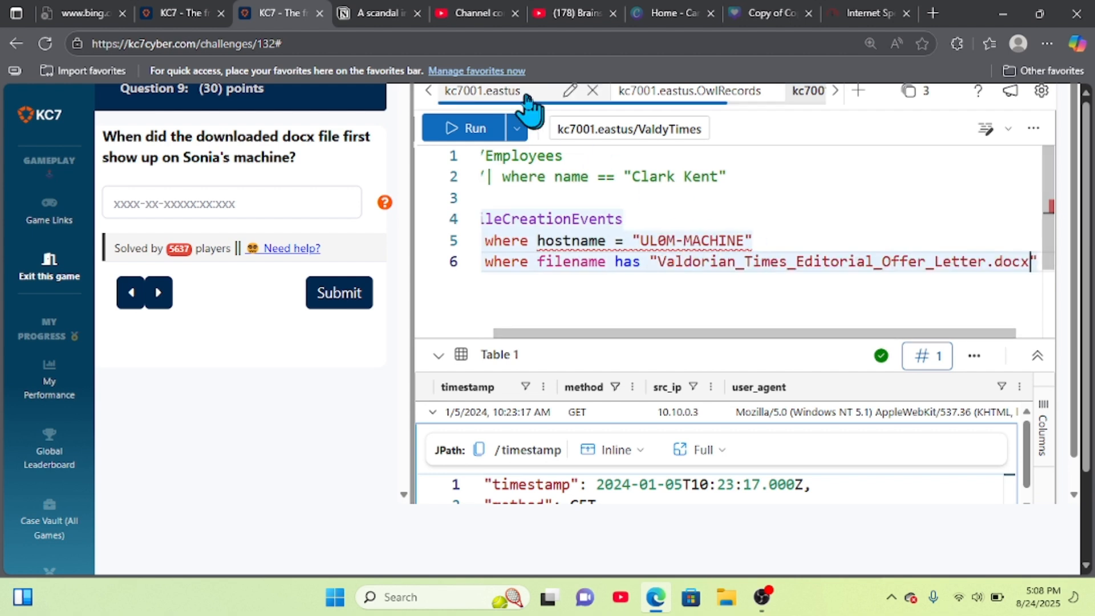
left_click(460, 128)
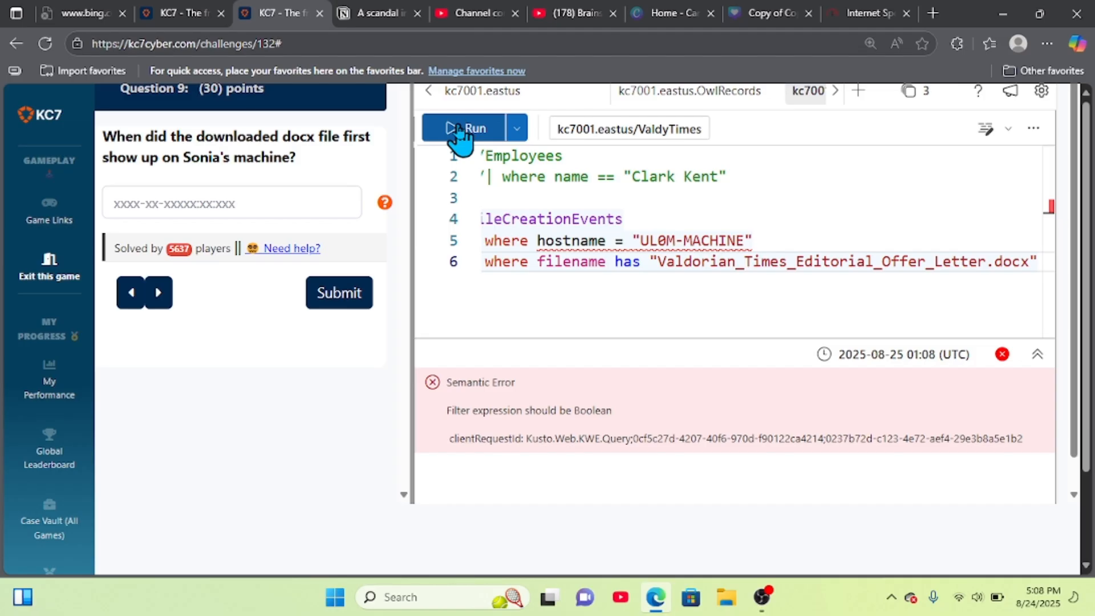
Step: Erase the hostname column name in the first where condition and re-enter it from the suggestions
left_click(600, 268)
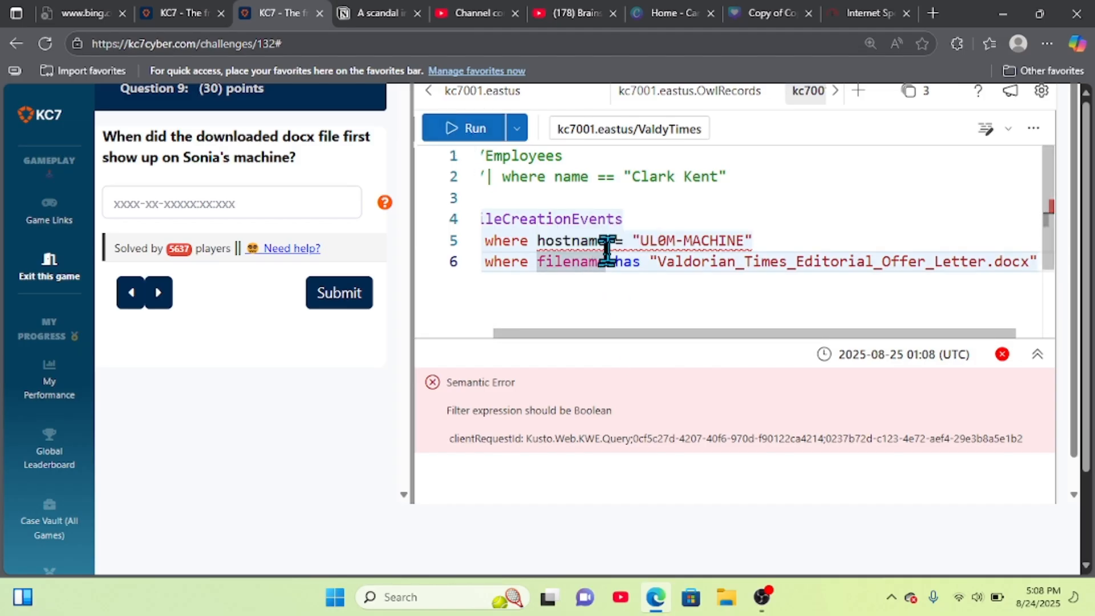
left_click(606, 240)
key("BackSpace")
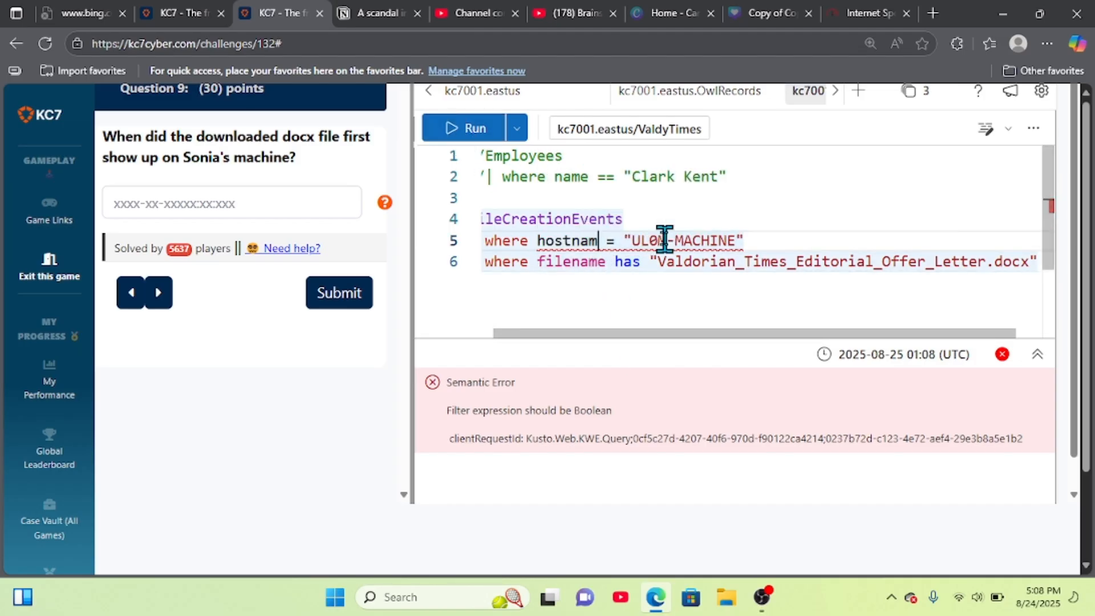
key("BackSpace")
key("BackSpace")
key("BackSpace")
key("BackSpace")
key("BackSpace")
key("BackSpace")
key("BackSpace")
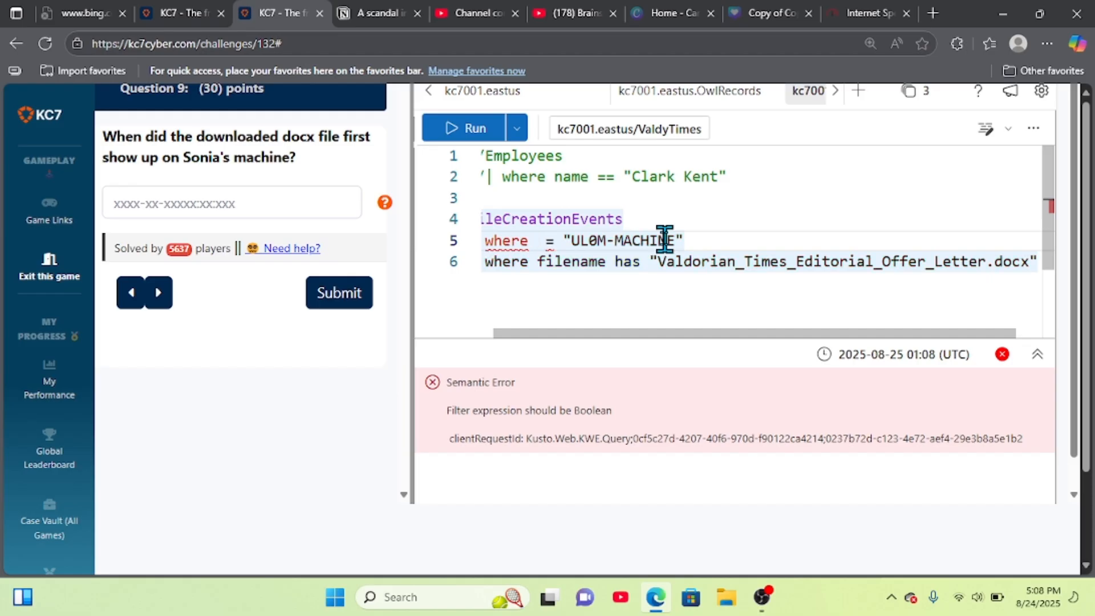
key("ctrl+space")
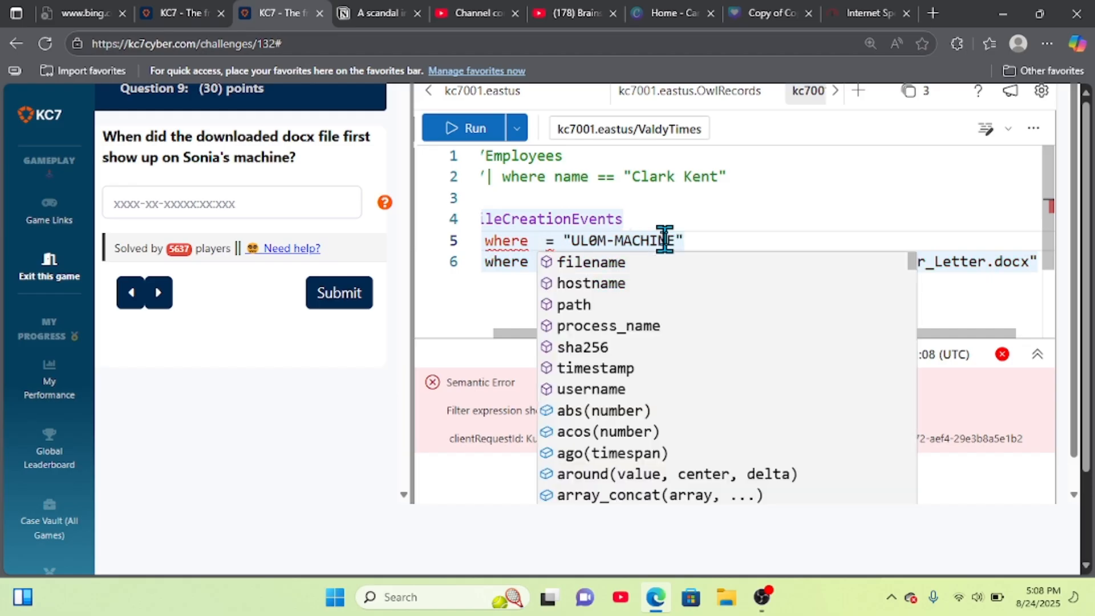
key("Down")
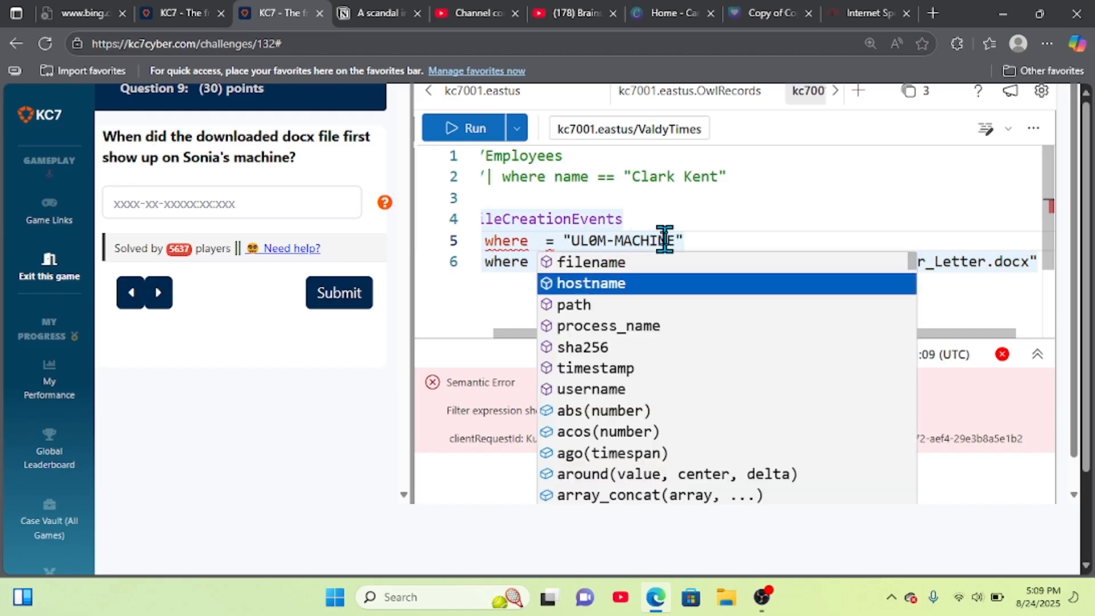
key("Return")
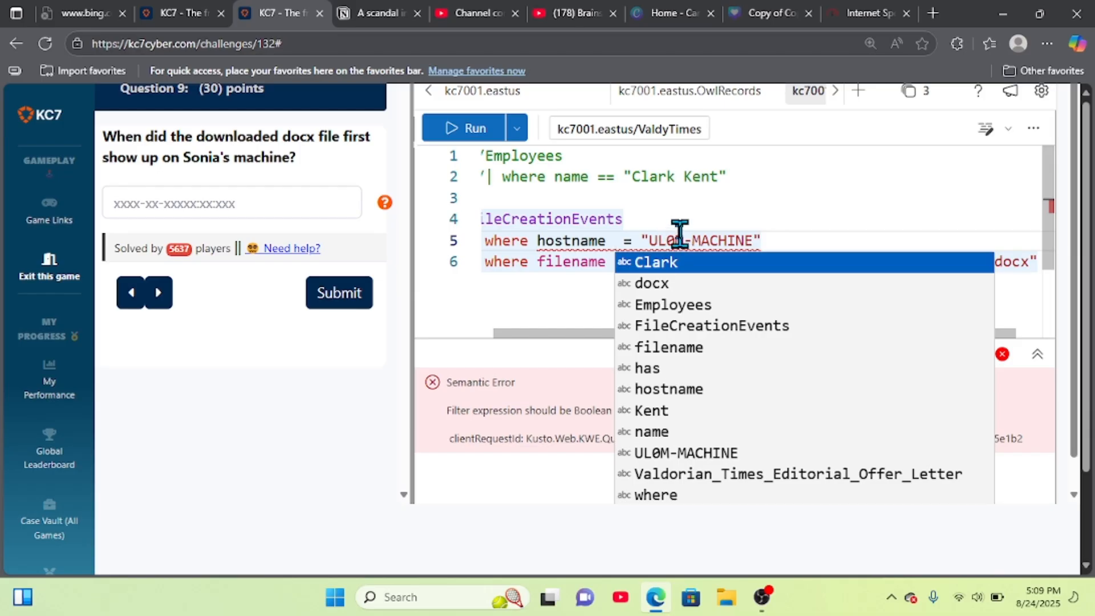
Step: Remove the single equals sign between hostname and "UL0M-MACHINE" in the first where condition
mouse_move(648, 239)
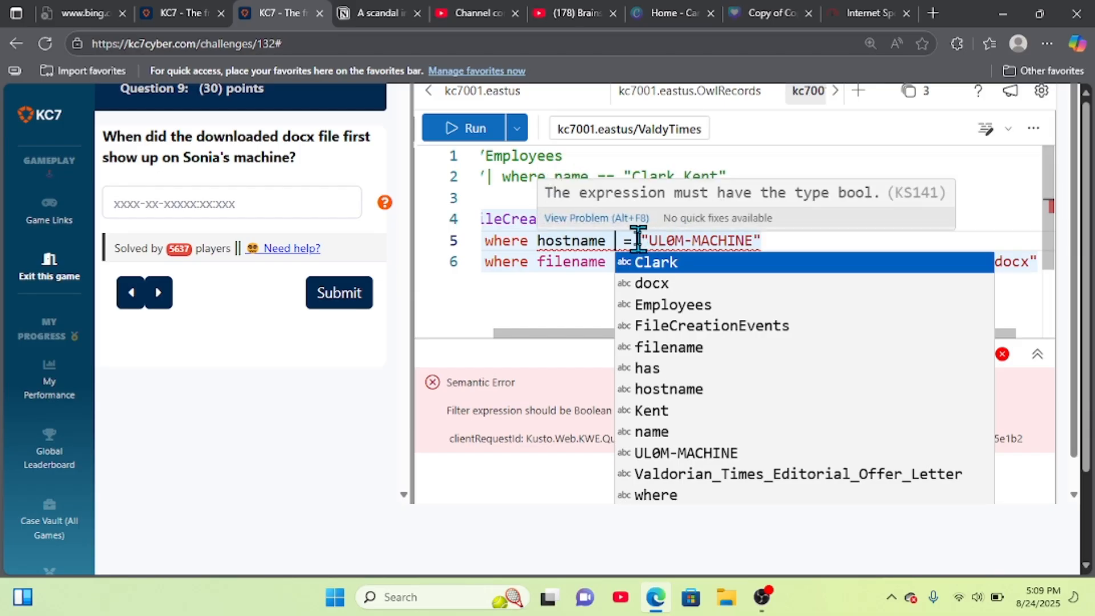
left_click(638, 240)
key("BackSpace")
key("BackSpace")
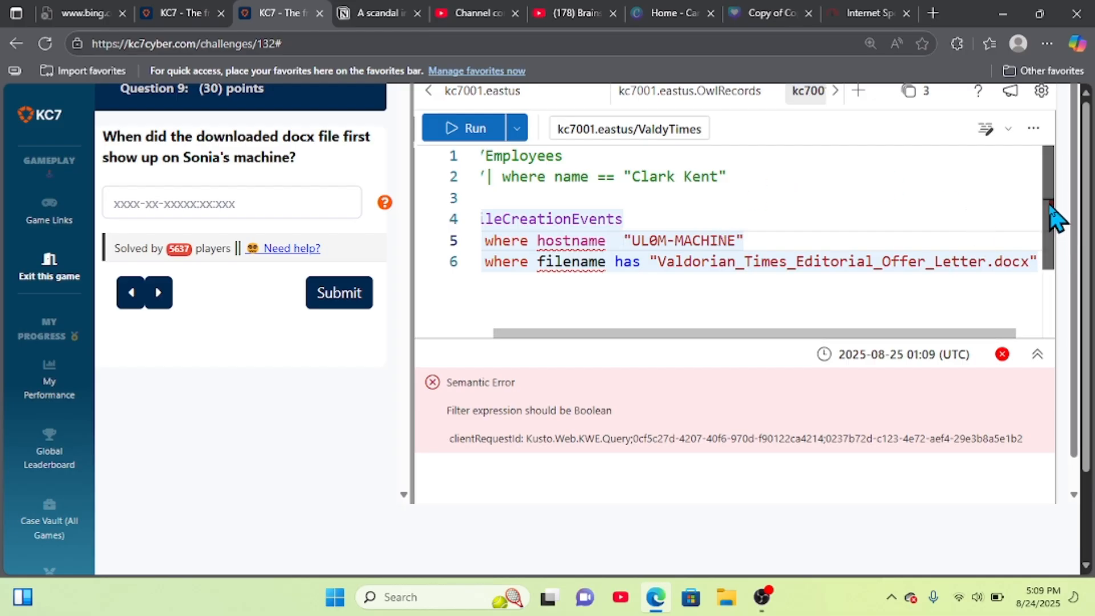
Step: Erase the filename column name in the second where condition and retype its where keyword
scroll(807, 277, "up", 2)
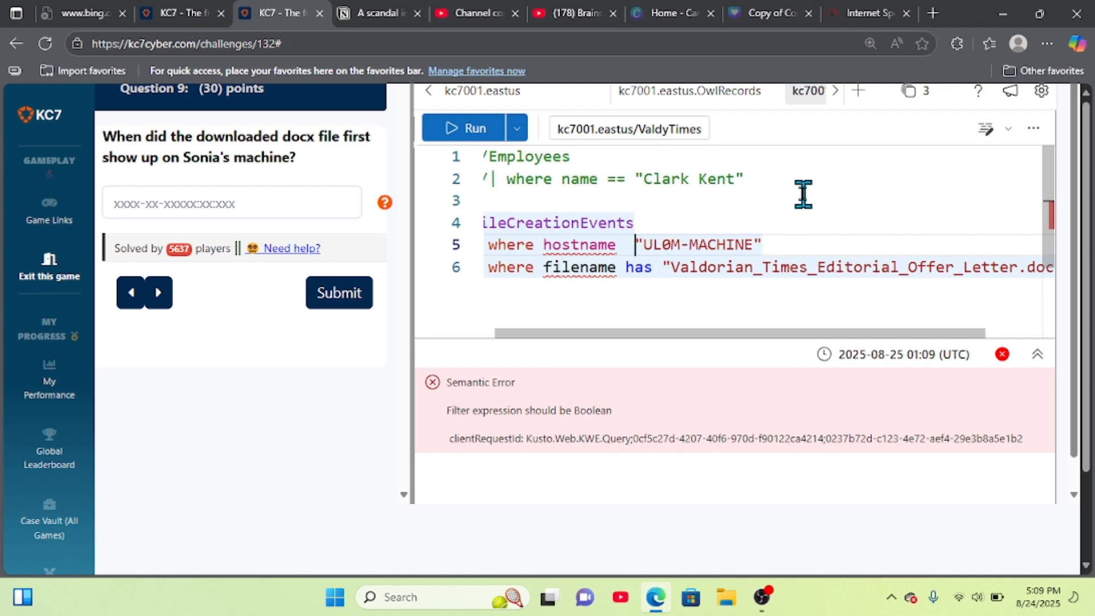
scroll(802, 194, "down", 2)
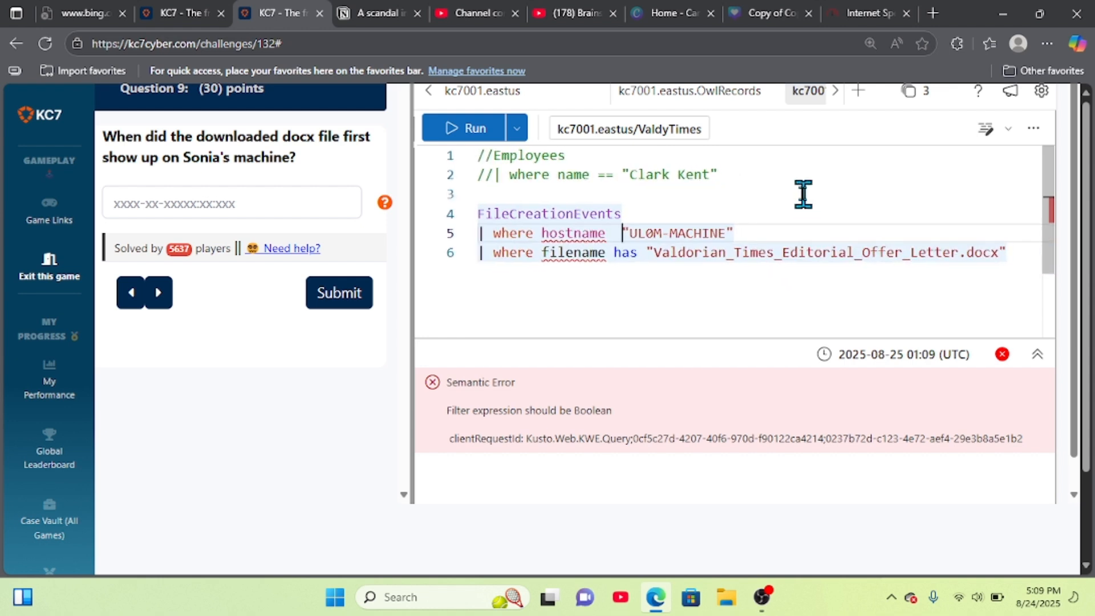
scroll(281, 354, "up", 2)
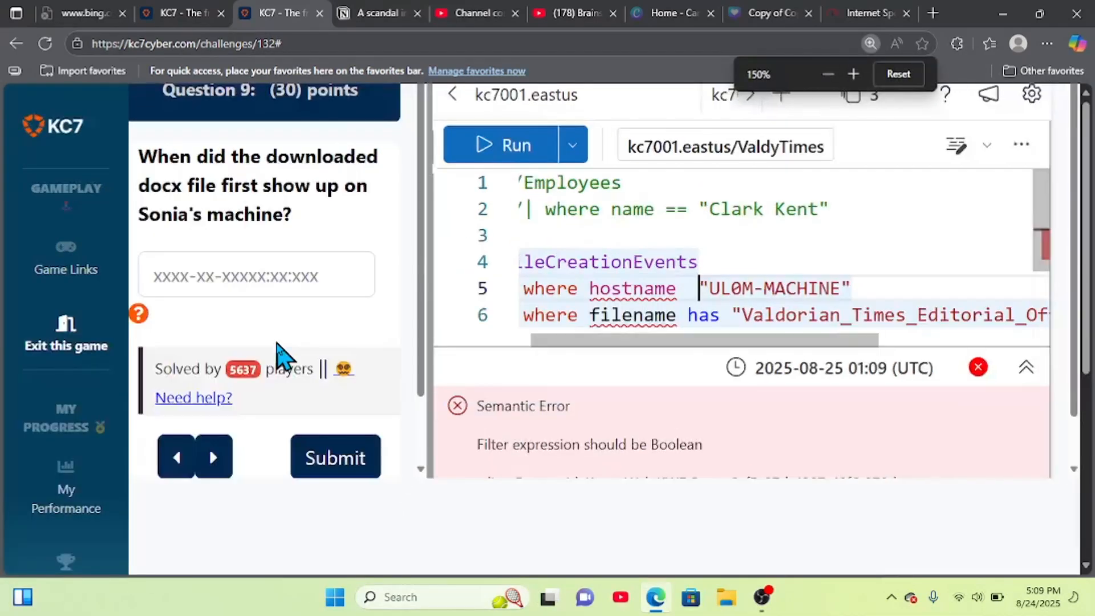
scroll(546, 271, "down", 1)
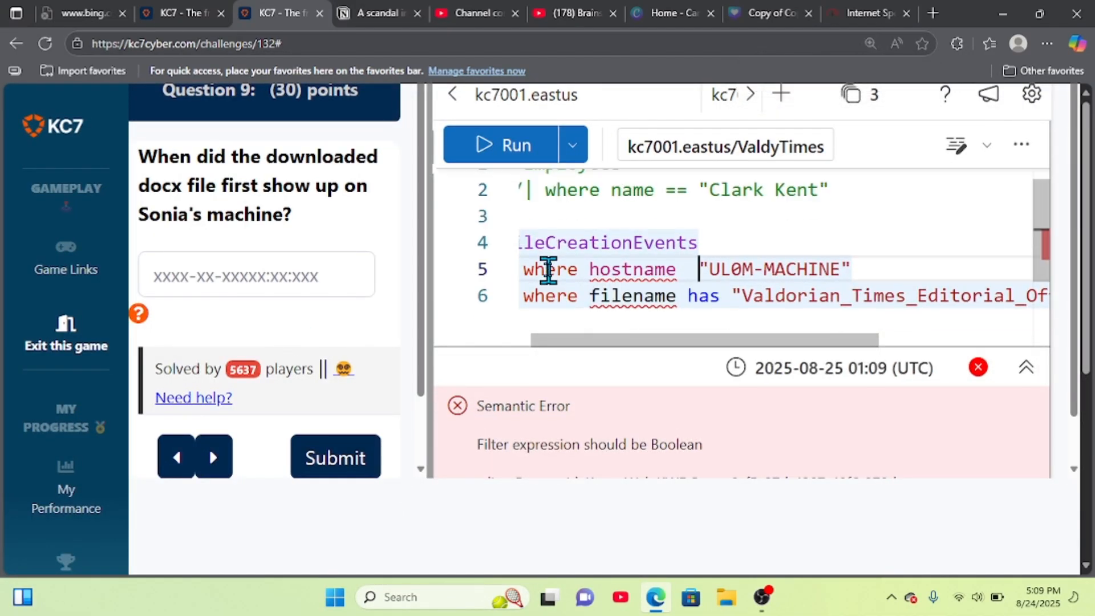
scroll(546, 271, "up", 1)
scroll(546, 271, "left", 1)
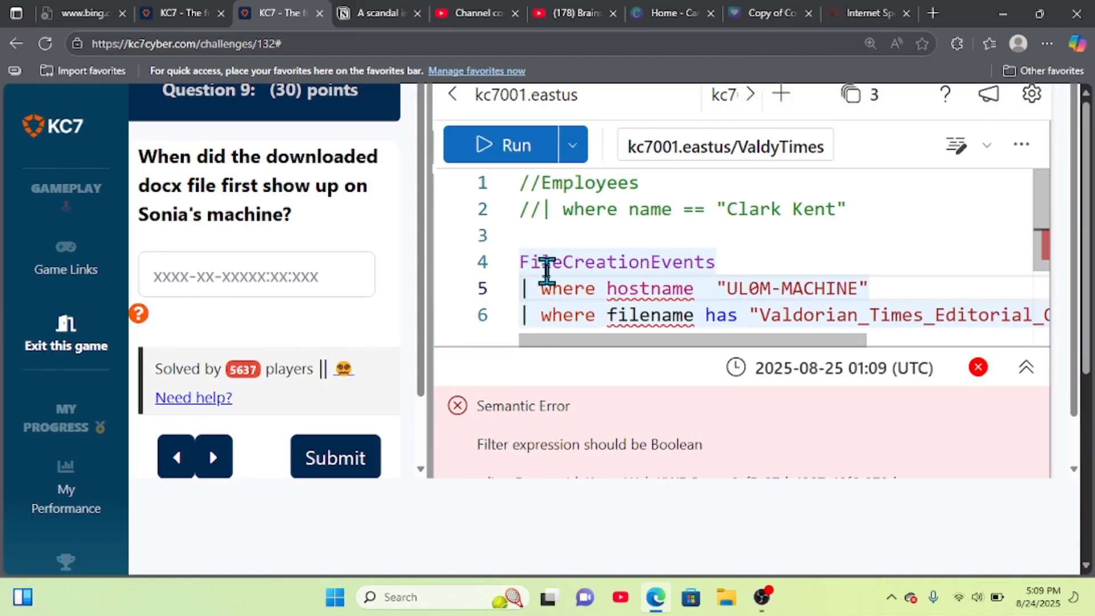
mouse_move(606, 310)
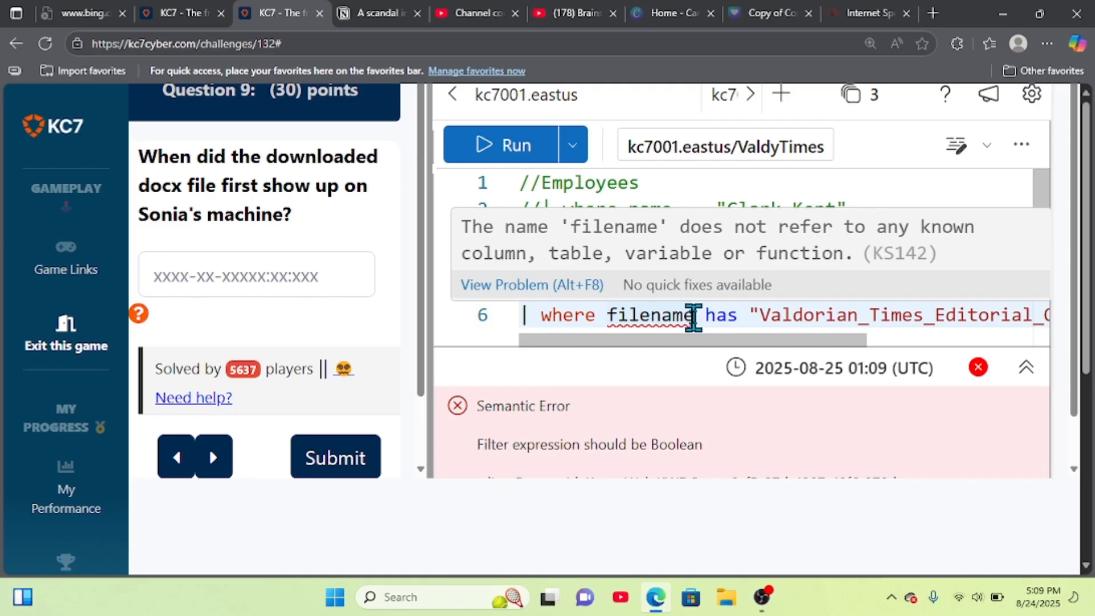
left_click(693, 315)
key("BackSpace")
key("BackSpace")
key("BackSpace")
key("BackSpace")
key("BackSpace")
key("BackSpace")
key("BackSpace")
key("BackSpace")
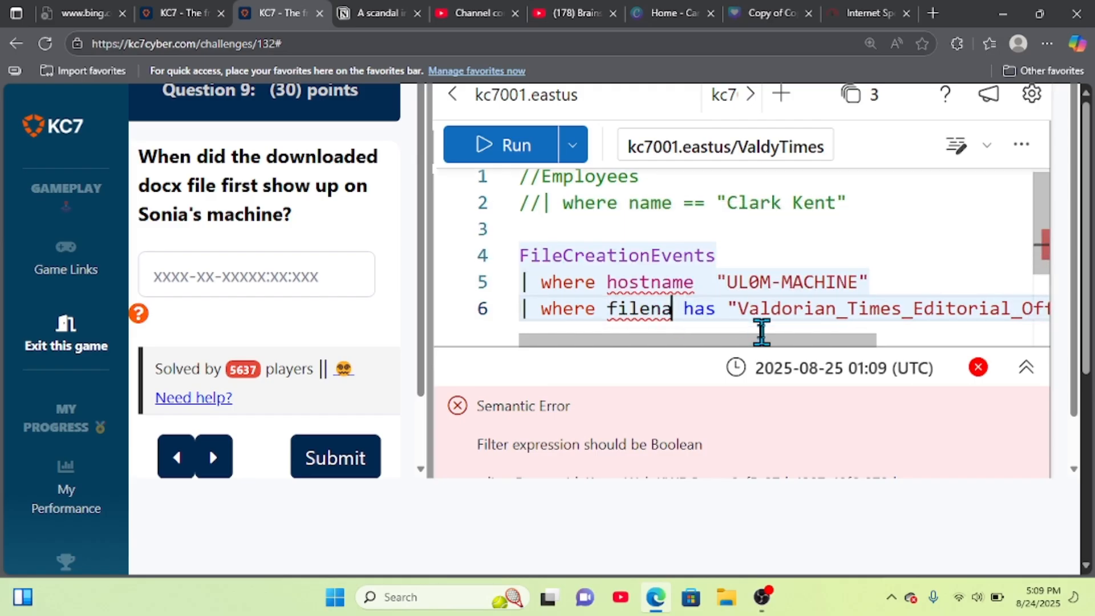
type("file")
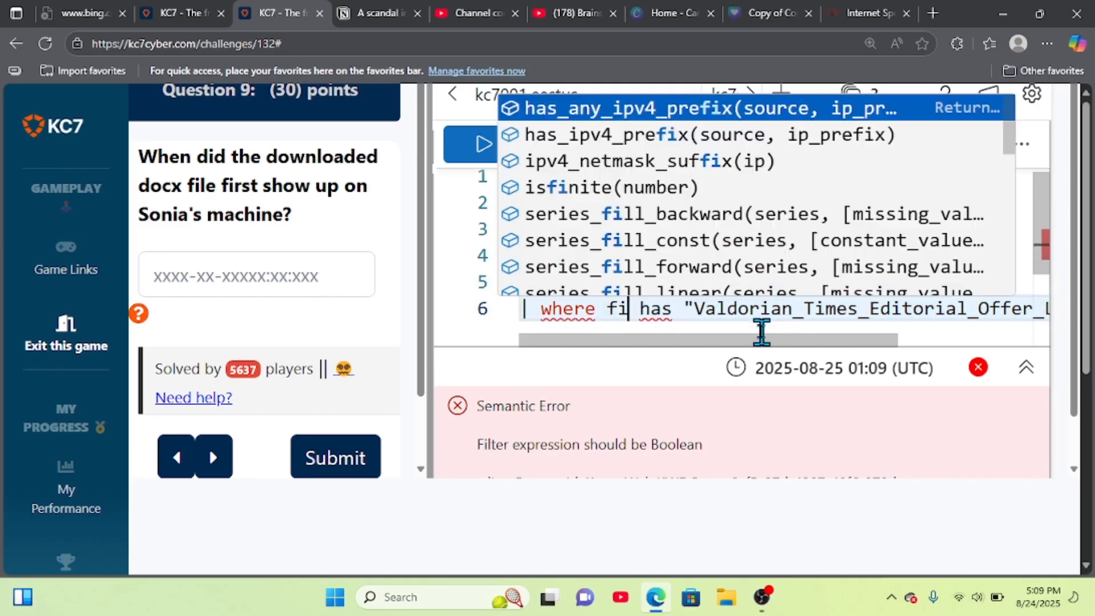
key("BackSpace")
key("BackSpace")
key("BackSpace")
key("BackSpace")
key("BackSpace")
key("BackSpace")
key("BackSpace")
key("BackSpace")
key("BackSpace")
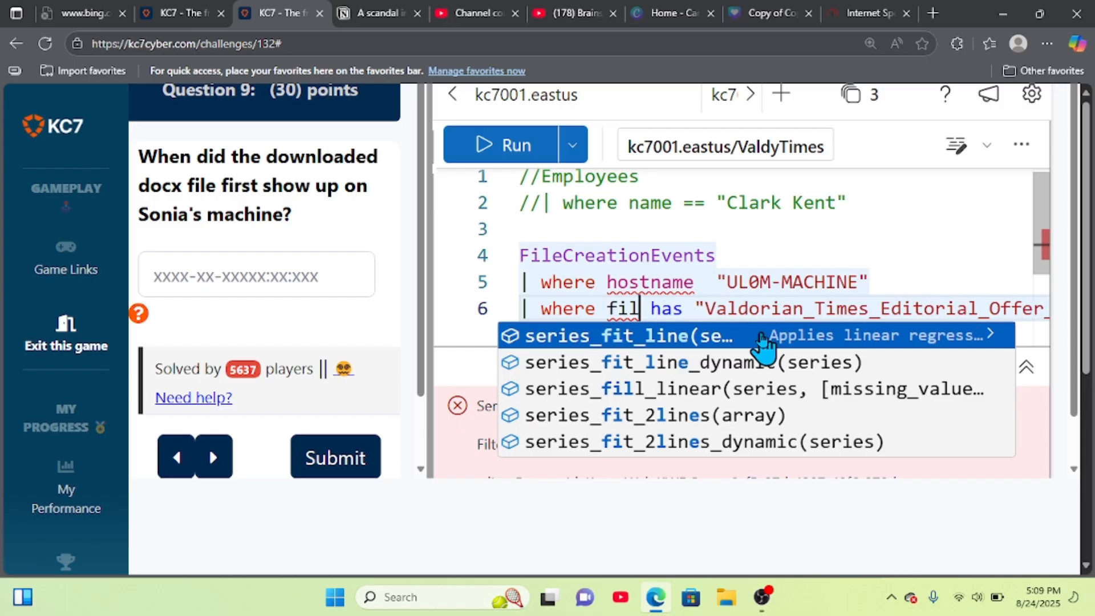
key("BackSpace")
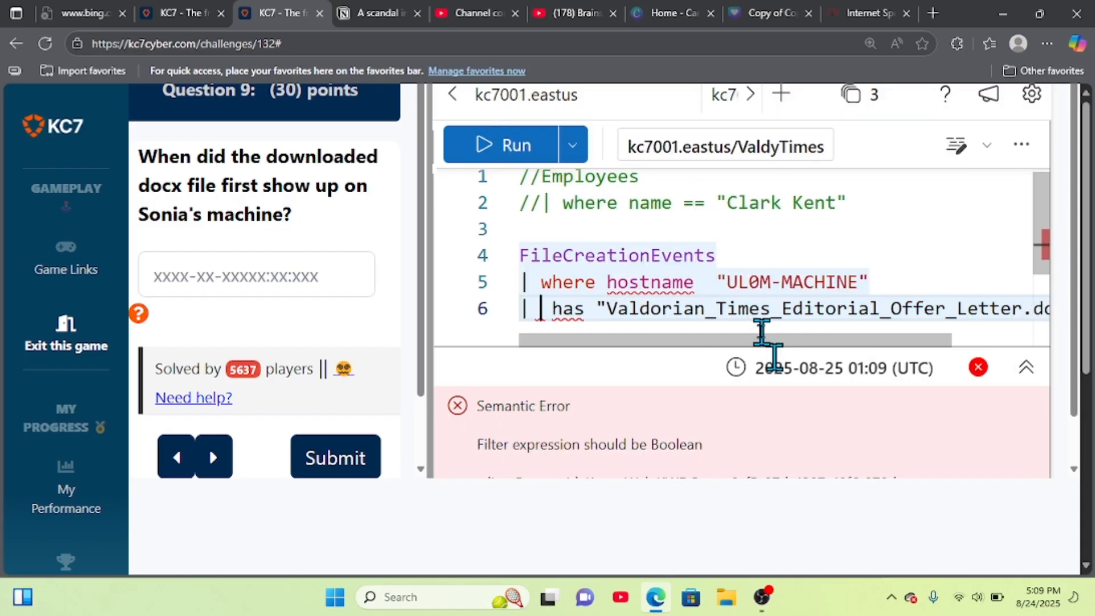
type("where")
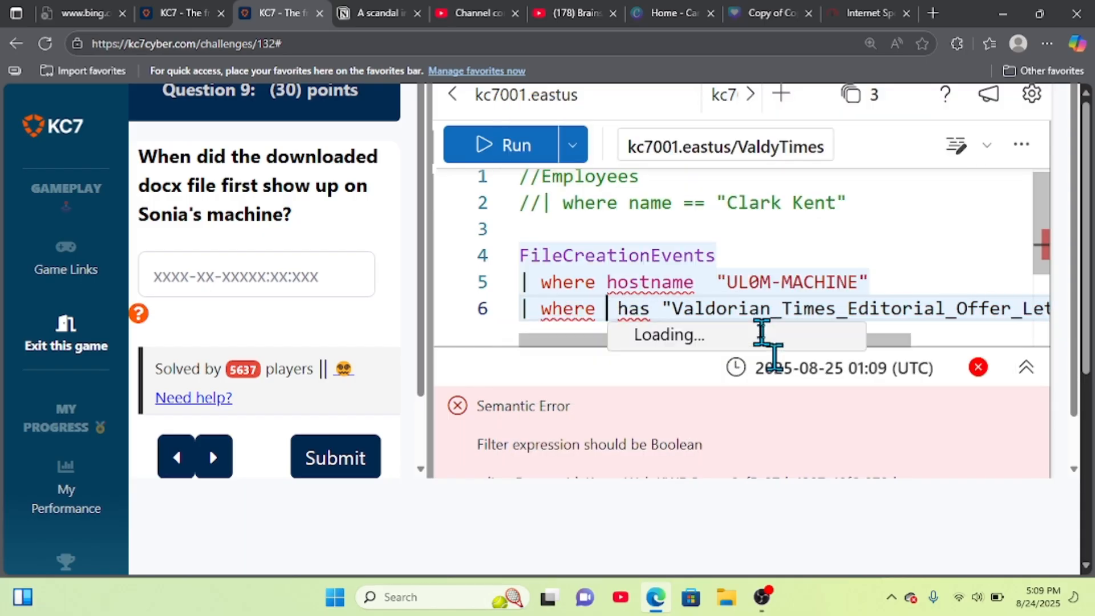
Step: Look through the code suggestions for a filename column to use in the second where condition
key("Down")
key("Down")
key("Down")
key("Down")
key("Down")
key("Down")
key("Down")
key("Down")
key("Down")
key("Down")
key("Down")
key("Down")
key("Down")
key("Down")
key("Down")
key("Down")
key("Down")
key("Down")
key("Down")
key("Down")
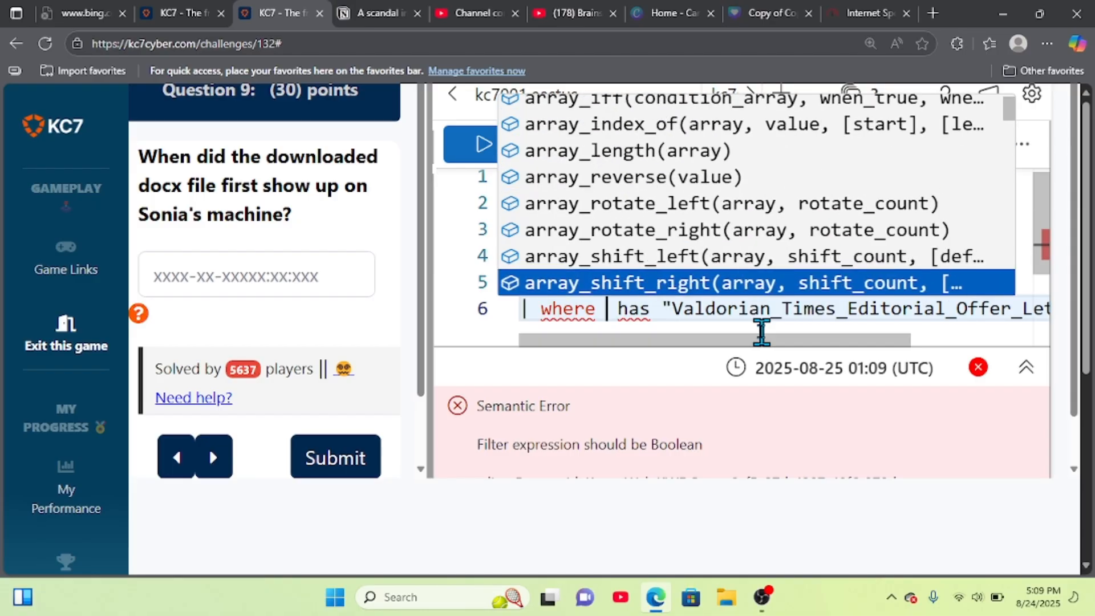
key("Down")
key("Down")
key("Down")
key("Down")
key("Down")
key("Down")
key("Down")
key("Down")
key("Down")
key("Down")
key("Down")
key("Down")
key("Down")
key("Down")
key("Down")
key("Down")
key("Down")
key("Down")
key("Down")
key("Down")
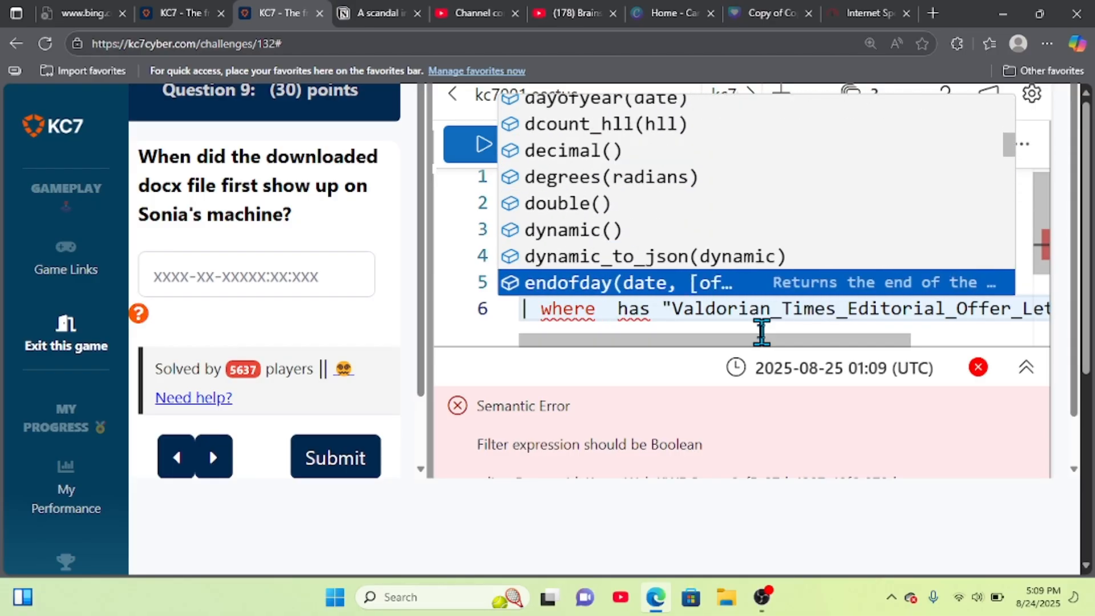
key("Up")
key("Up")
key("Up")
key("Up")
key("Up")
key("Up")
key("Up")
key("Up")
key("Up")
key("Up")
key("Up")
key("Up")
key("Up")
key("Up")
key("Up")
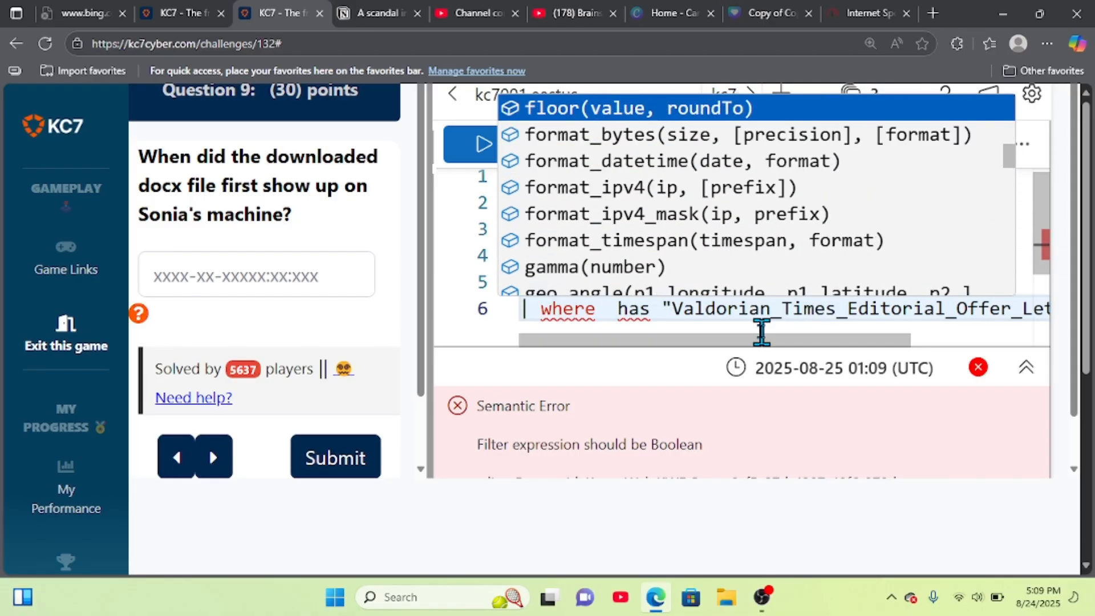
key("Up")
key("Up")
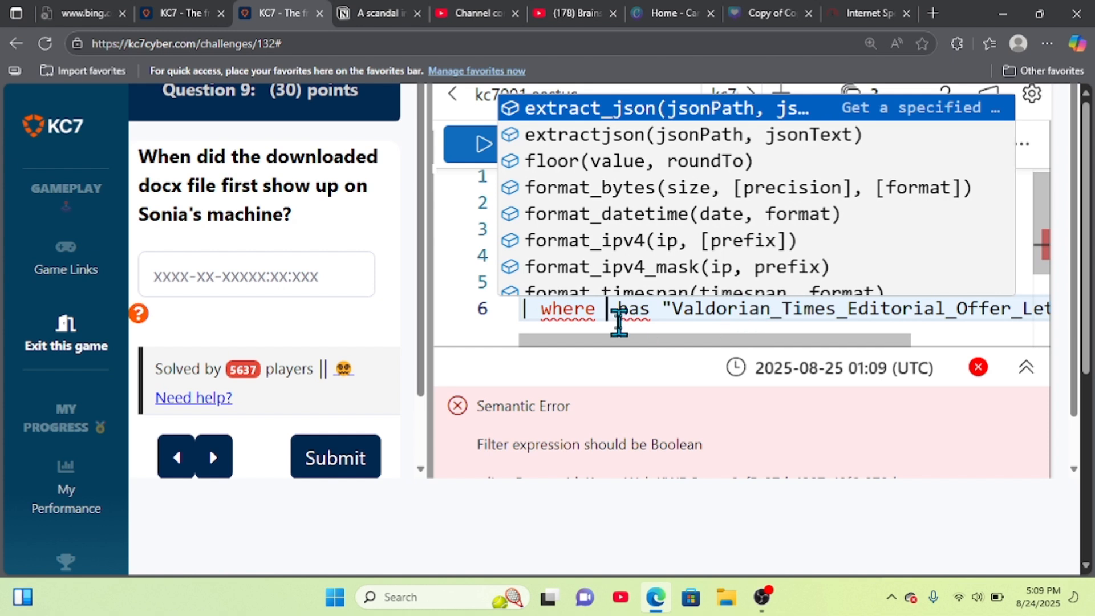
Step: Delete the entire second where condition and run the query with only the hostname line
left_click(792, 312)
double_click(792, 312)
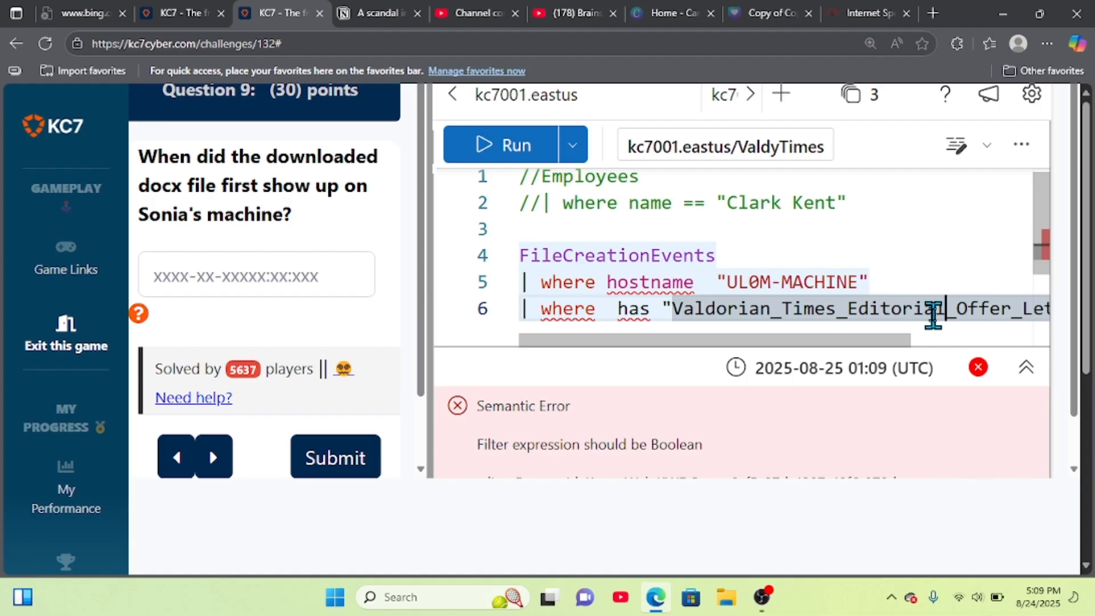
key("End")
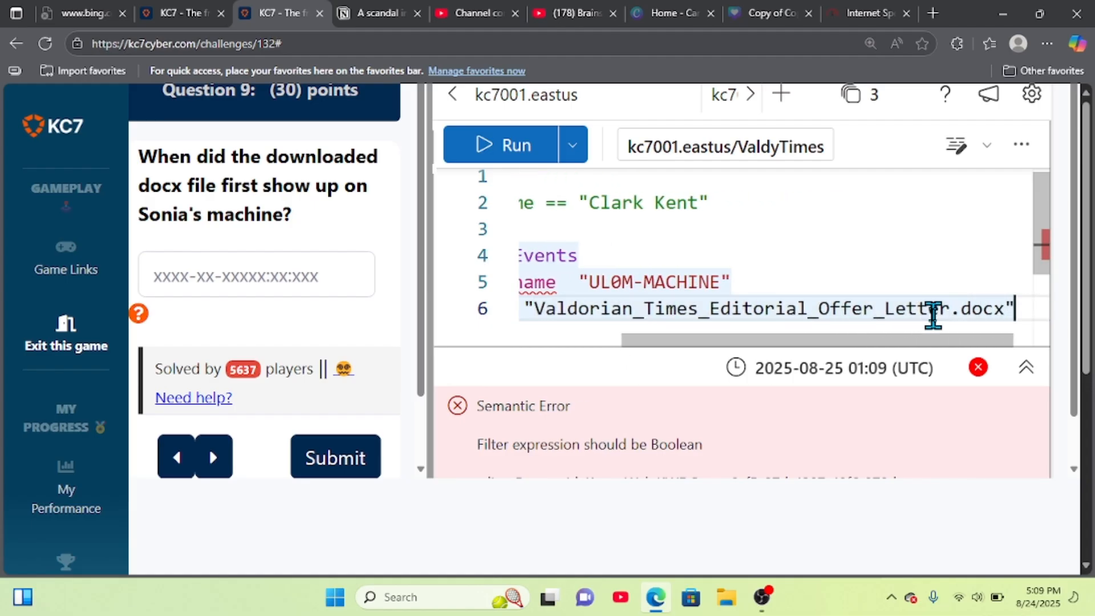
key("BackSpace")
key("BackSpace")
key("BackSpace")
key("BackSpace")
key("BackSpace")
key("BackSpace")
key("BackSpace")
key("BackSpace")
key("BackSpace")
key("BackSpace")
key("BackSpace")
key("BackSpace")
key("BackSpace")
key("BackSpace")
key("BackSpace")
key("BackSpace")
key("BackSpace")
key("BackSpace")
key("BackSpace")
key("BackSpace")
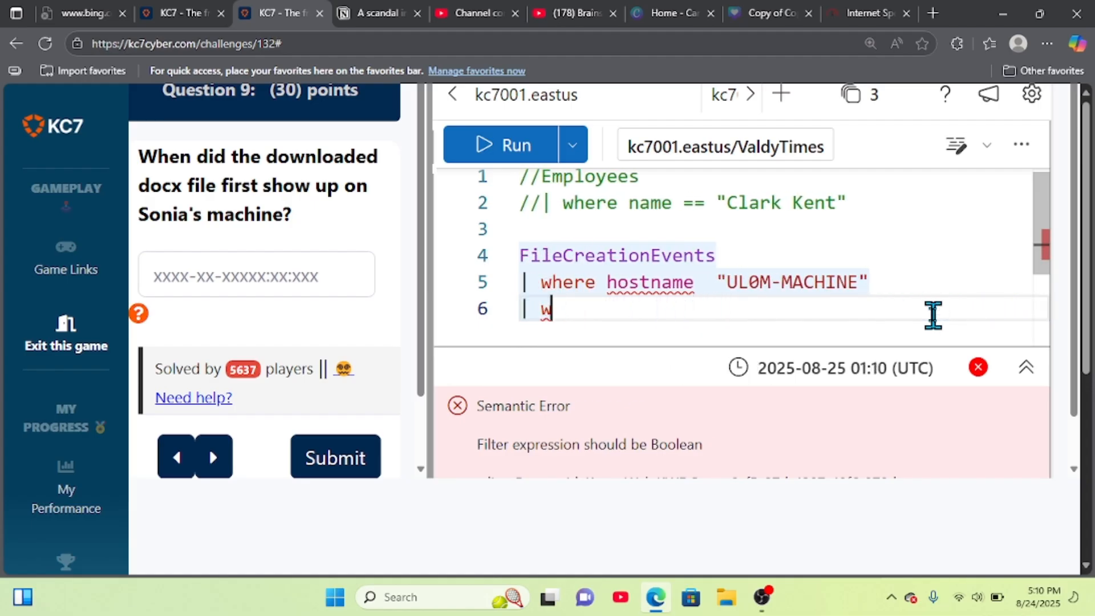
key("BackSpace")
key("BackSpace")
key("BackSpace")
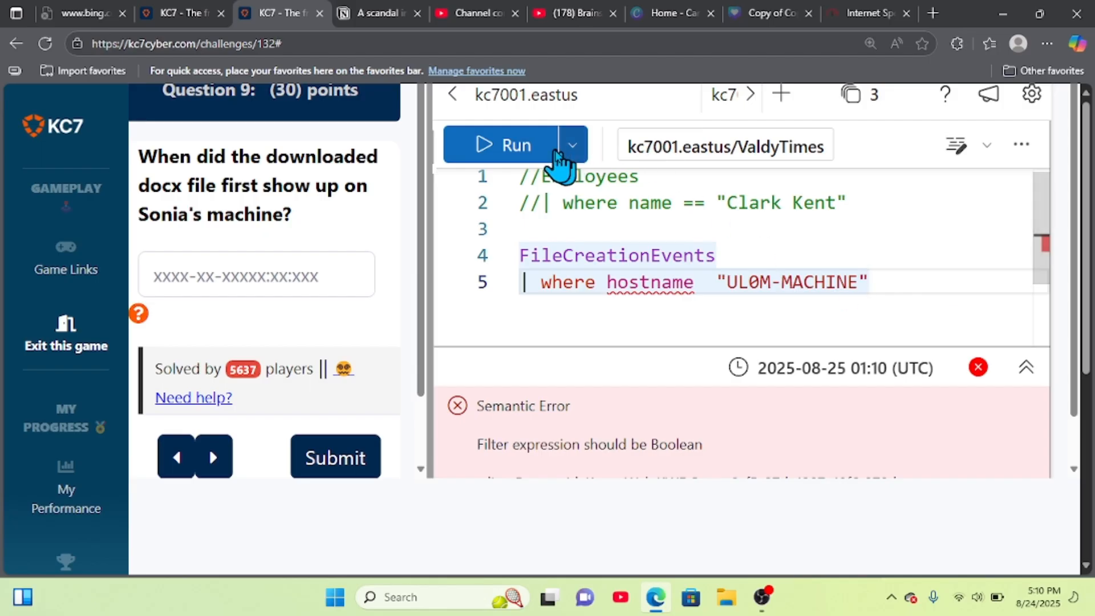
left_click(519, 150)
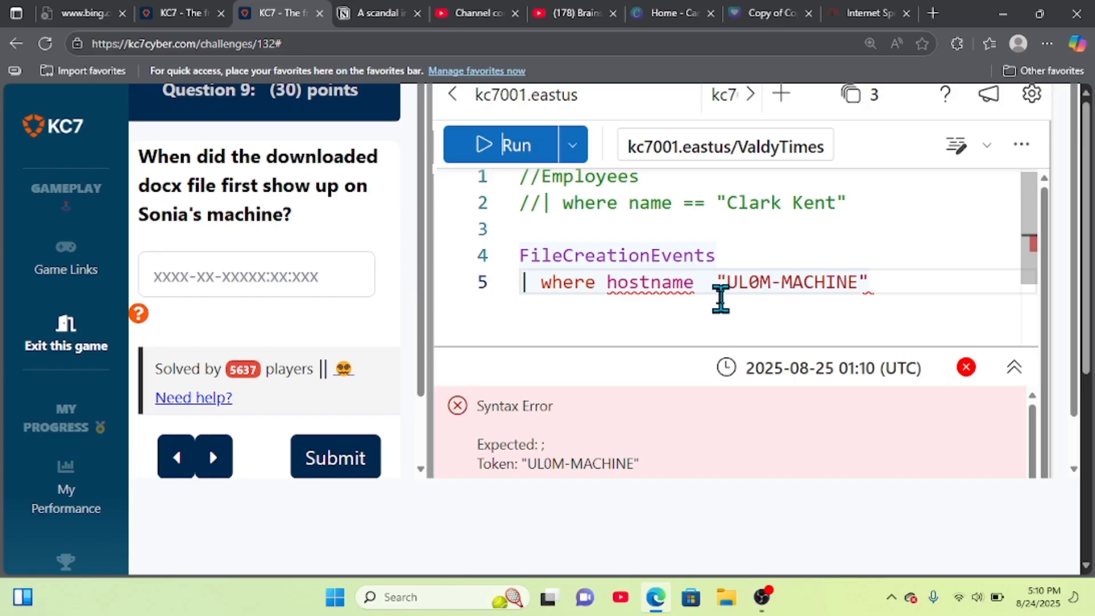
Step: Insert == before "UL0M-MACHINE" in the hostname condition and add the condition where filename == "Valdorian_Times_Editorial_Offer_Letter.docx"
left_click(711, 289)
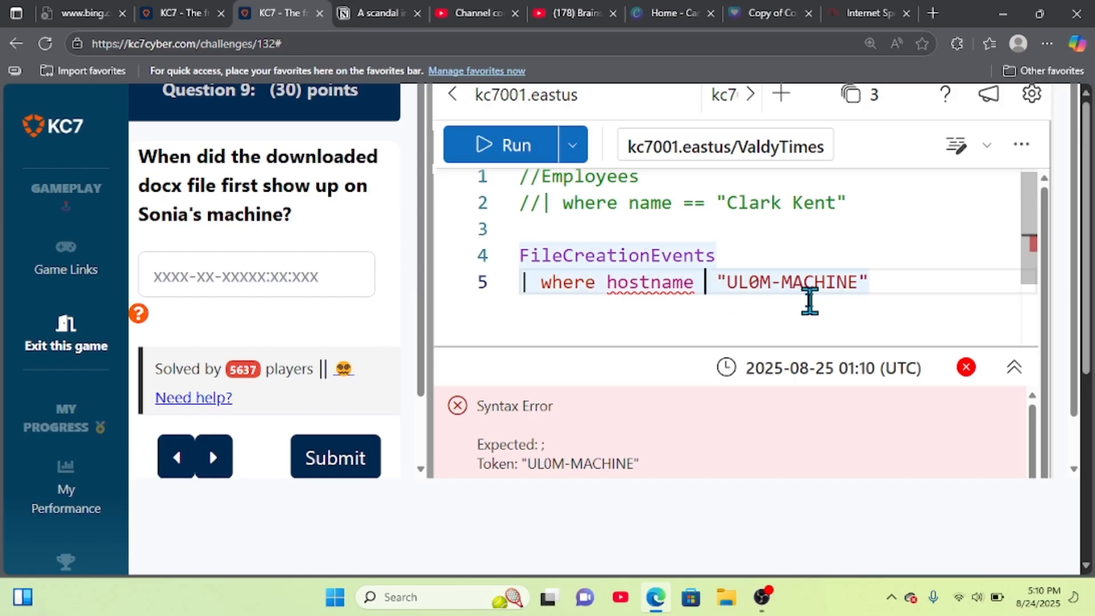
type("==")
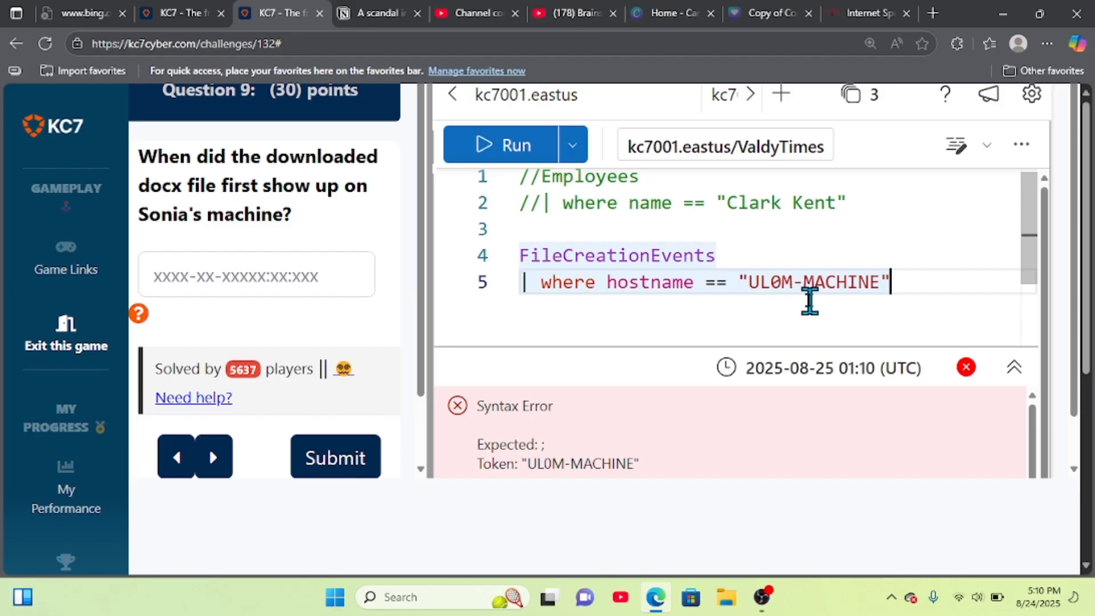
key("Return")
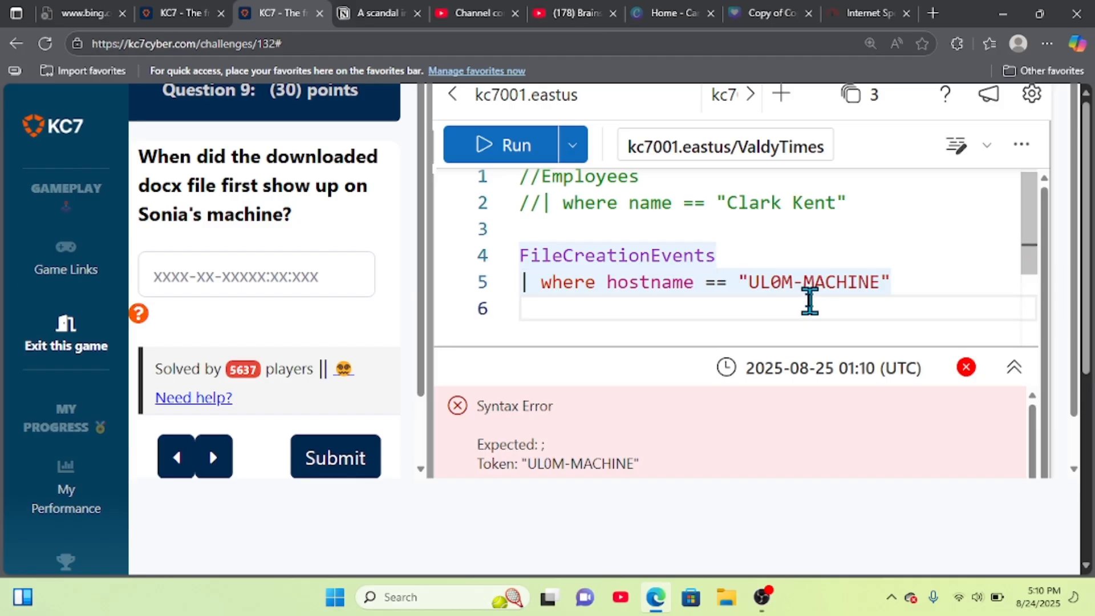
type("| w")
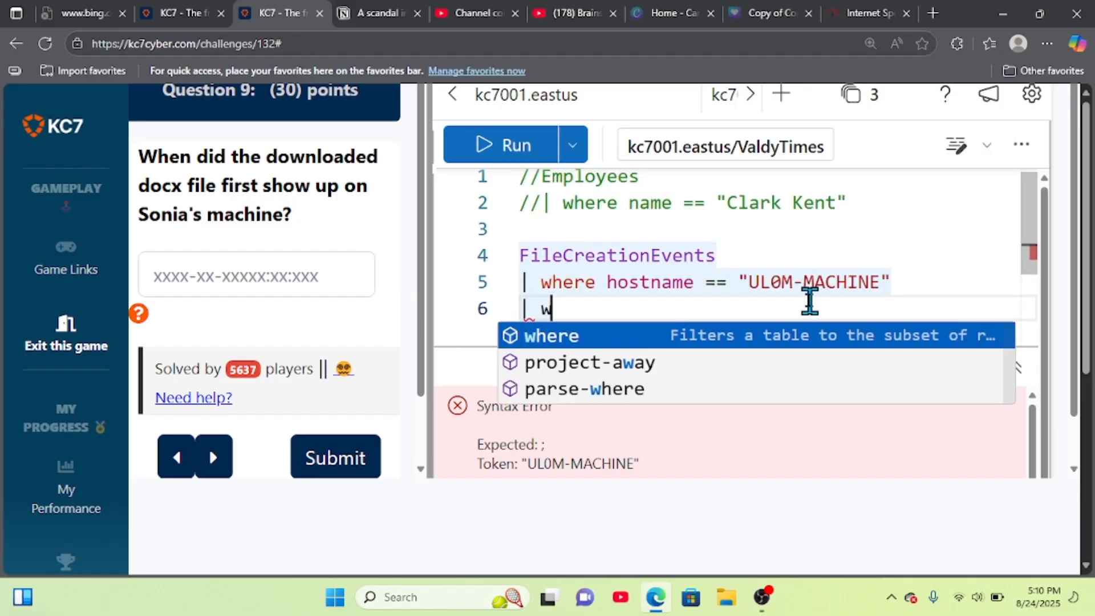
type("here file")
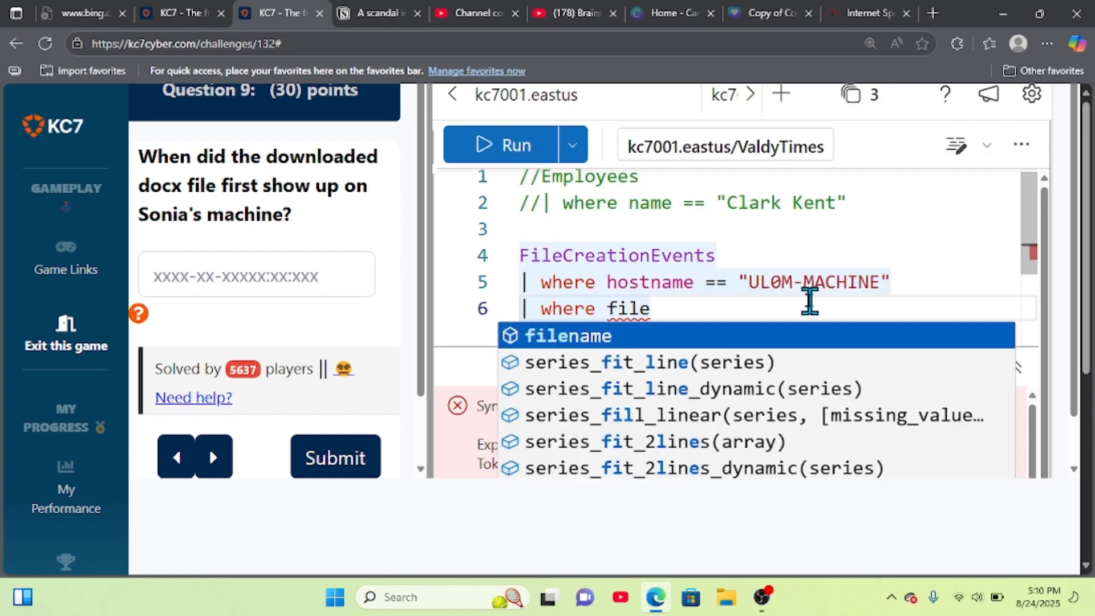
key("Tab")
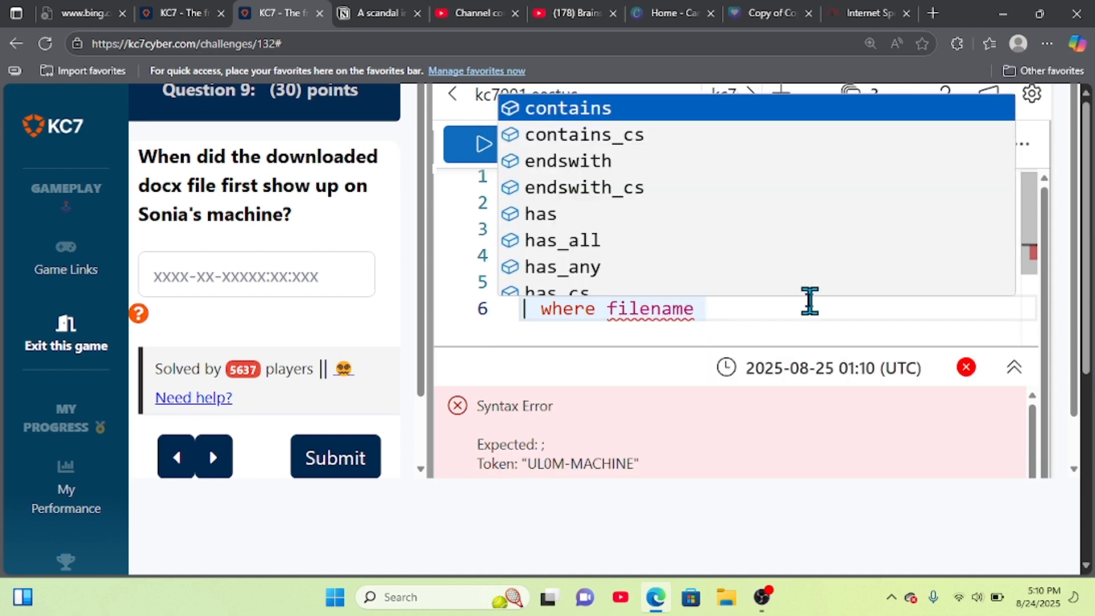
type("== ")
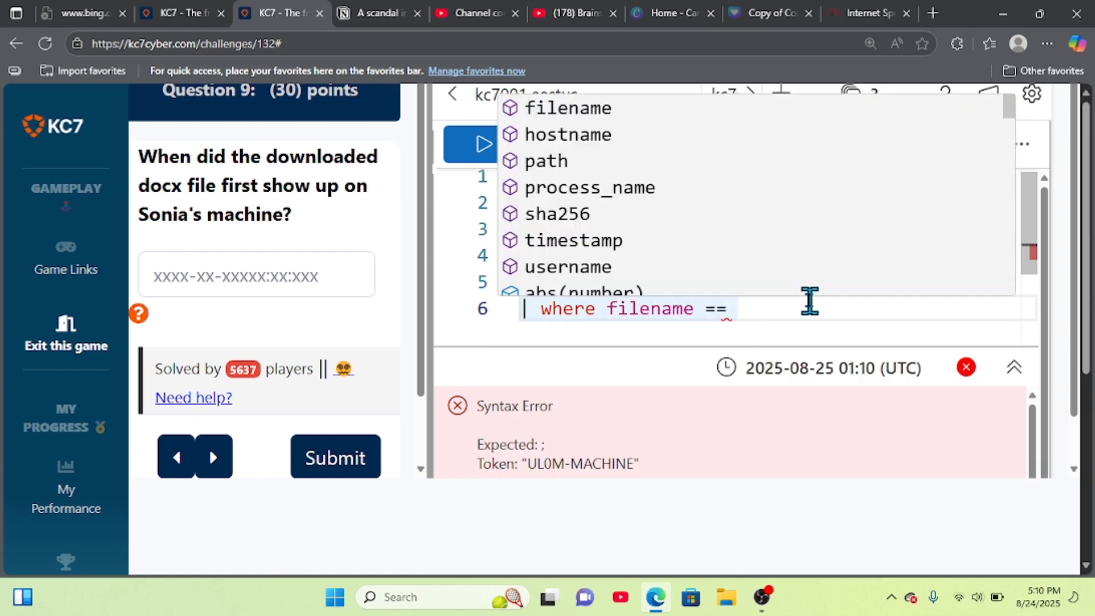
type("\"")
type("Valdorian_Times_Editorial_Offer_Letter.docx")
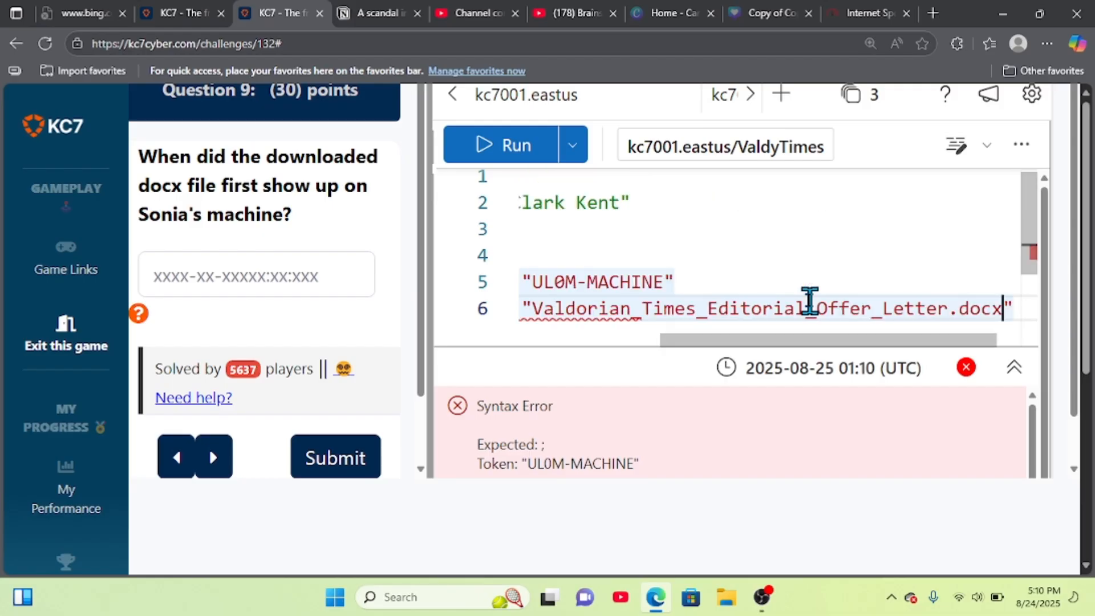
Step: Run the FileCreationEvents query and expand the details of the returned row
left_click(519, 147)
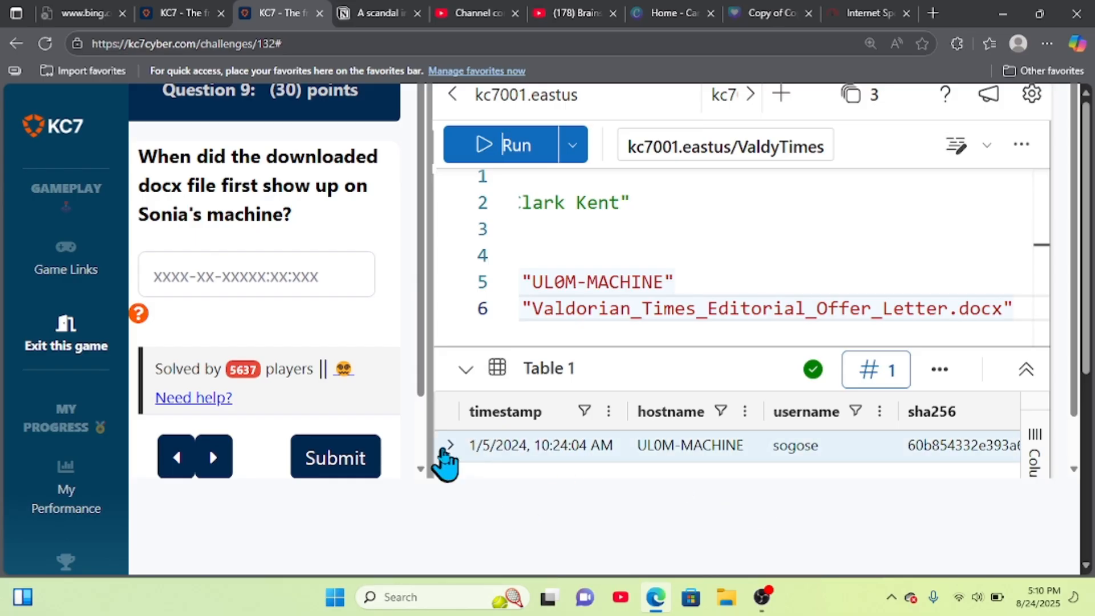
left_click(449, 447)
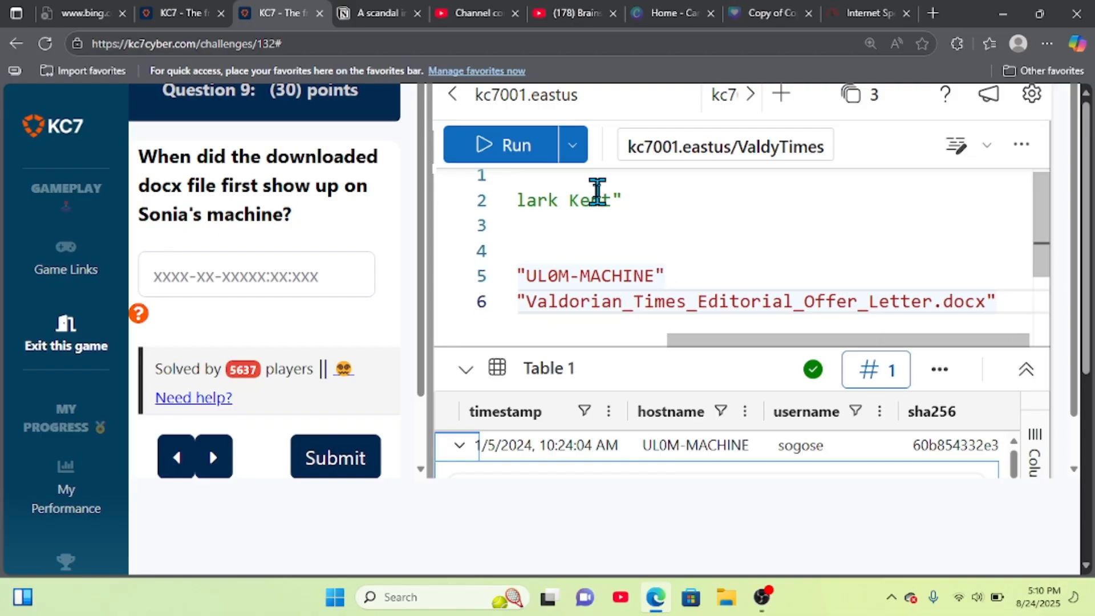
key("ctrl+minus")
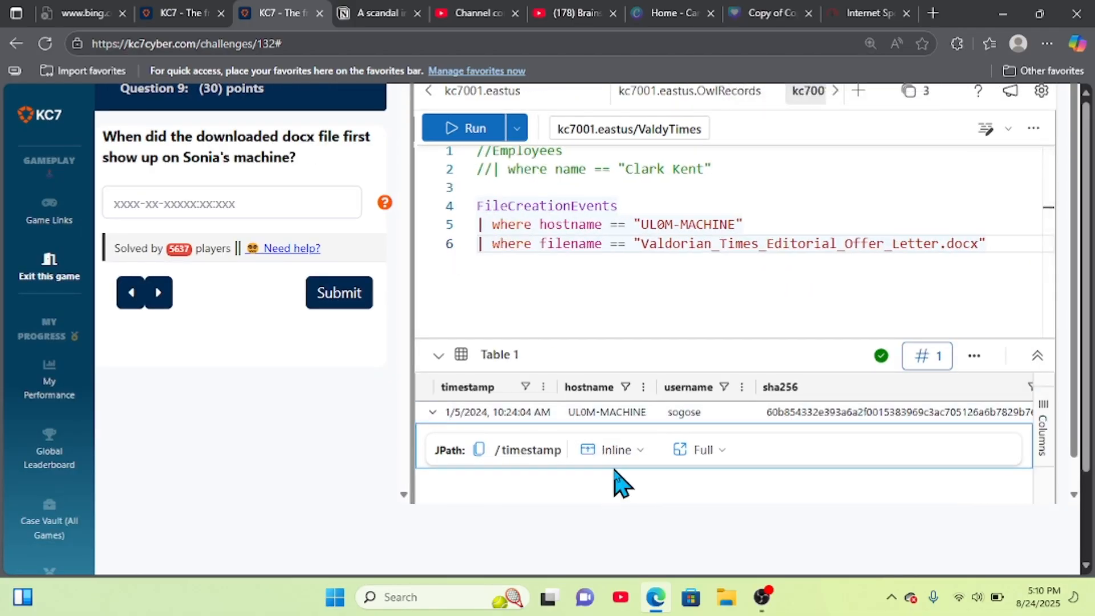
Step: Enlarge the expanded row's detail area to read the full timestamp of the docx file
left_click_drag(616, 466, 539, 595)
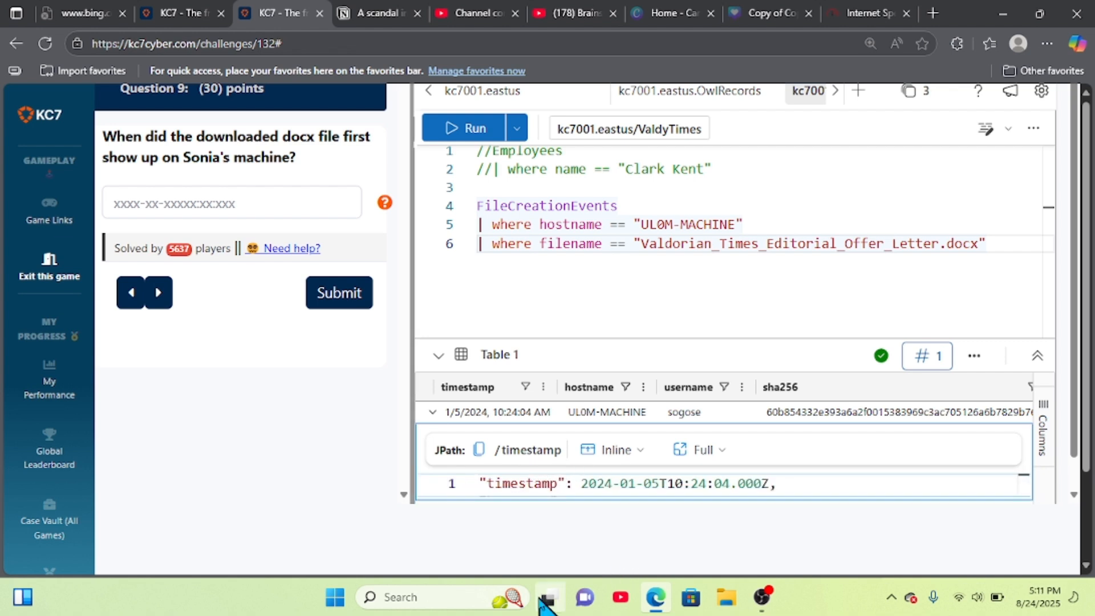
left_click_drag(540, 499, 512, 546)
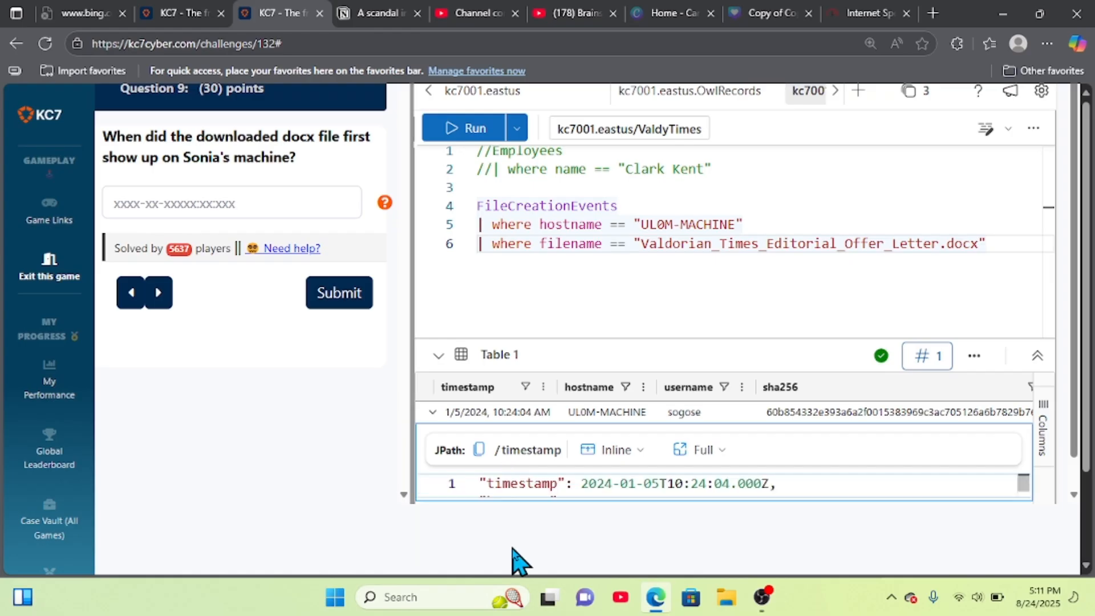
right_click(512, 543)
left_click_drag(472, 501, 486, 562)
right_click(488, 573)
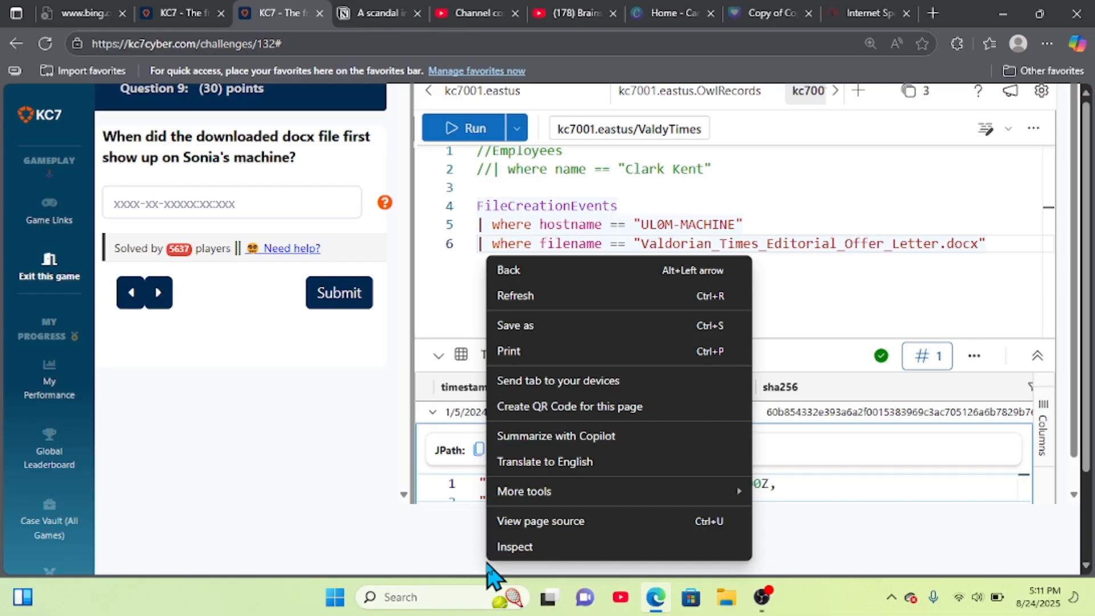
left_click(457, 539)
left_click_drag(475, 502, 489, 589)
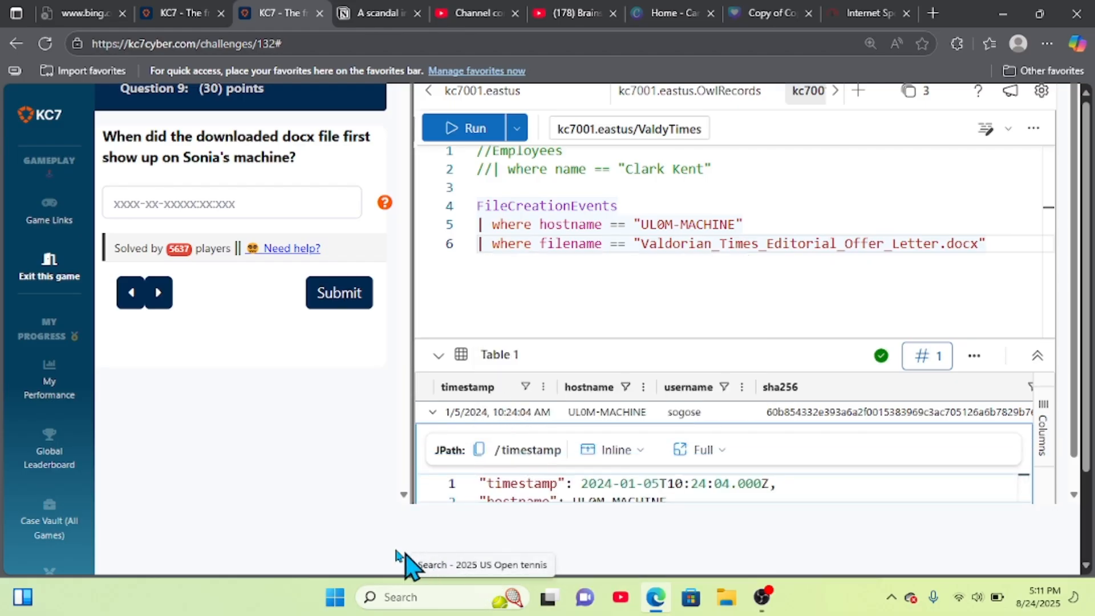
right_click(307, 556)
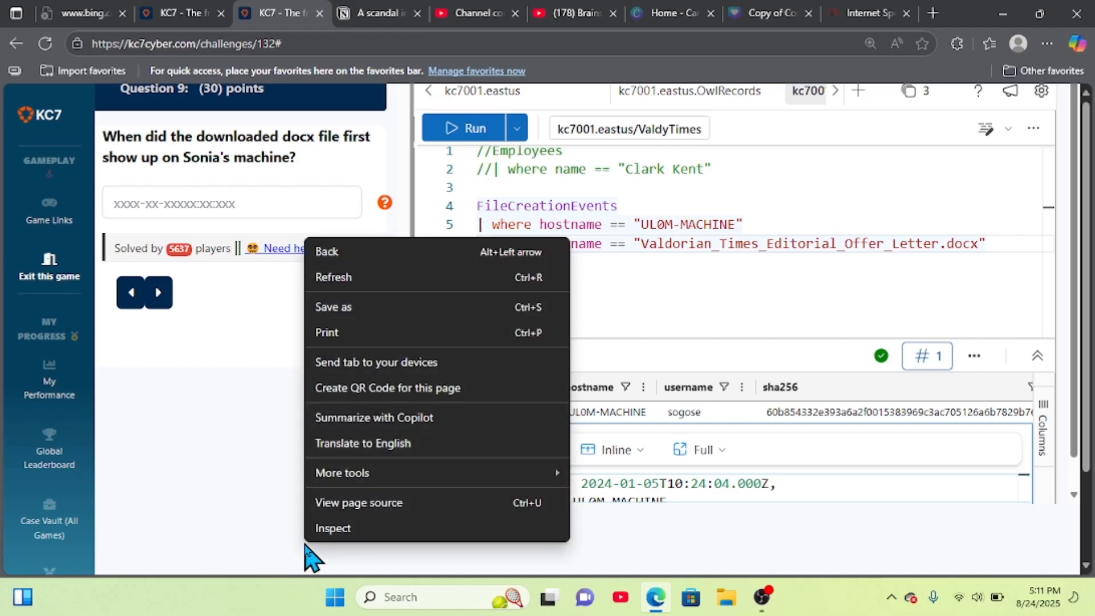
left_click(245, 511)
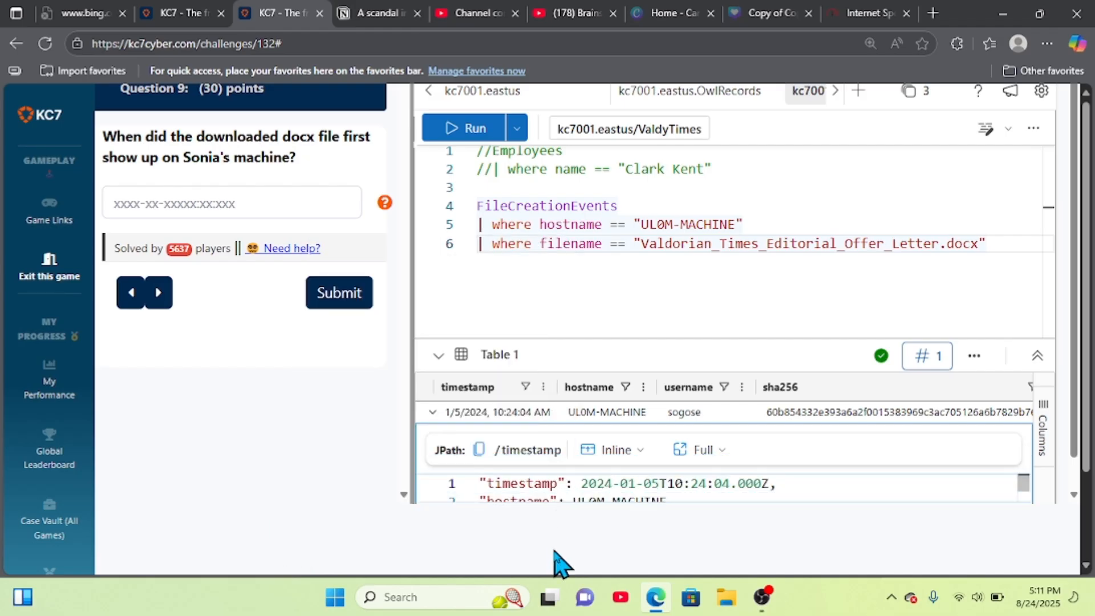
left_click_drag(705, 519, 761, 501)
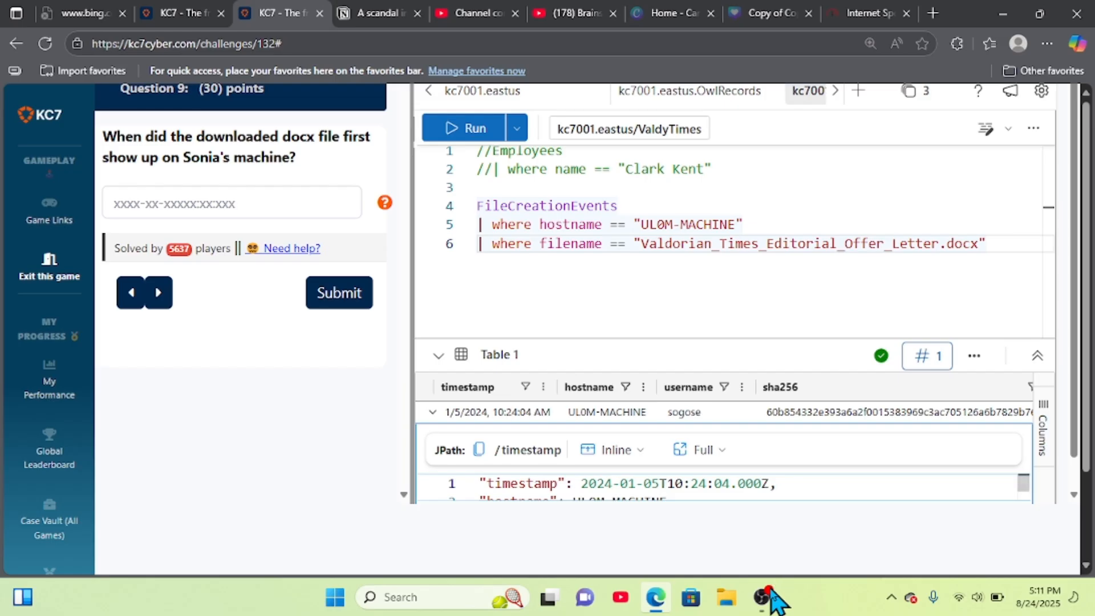
left_click_drag(599, 501, 513, 515)
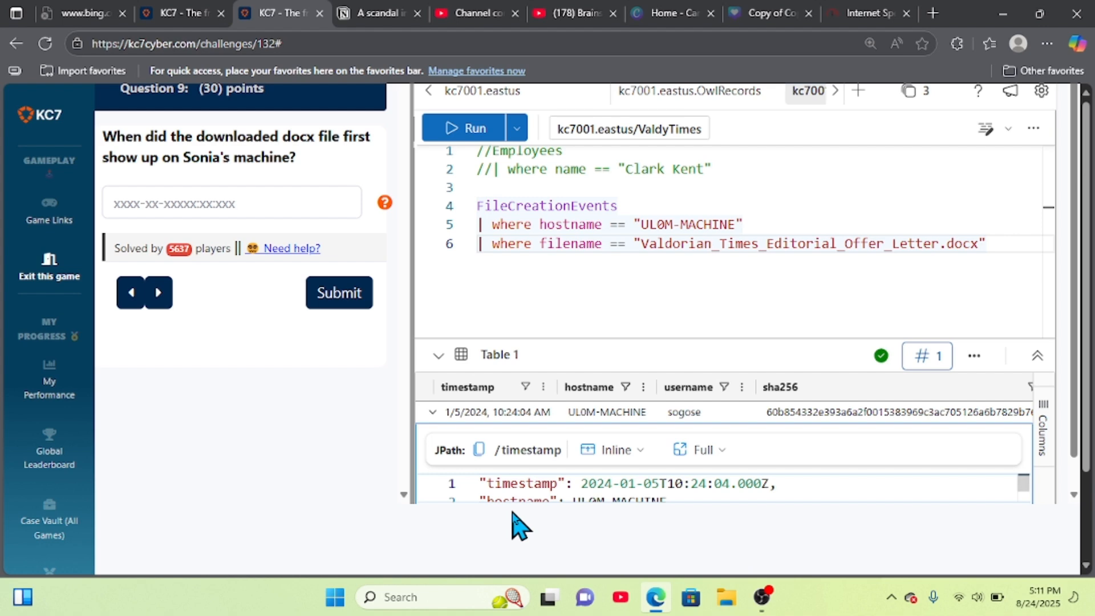
Step: Copy all the details of the docx file's creation event from the expanded result row
key("F11")
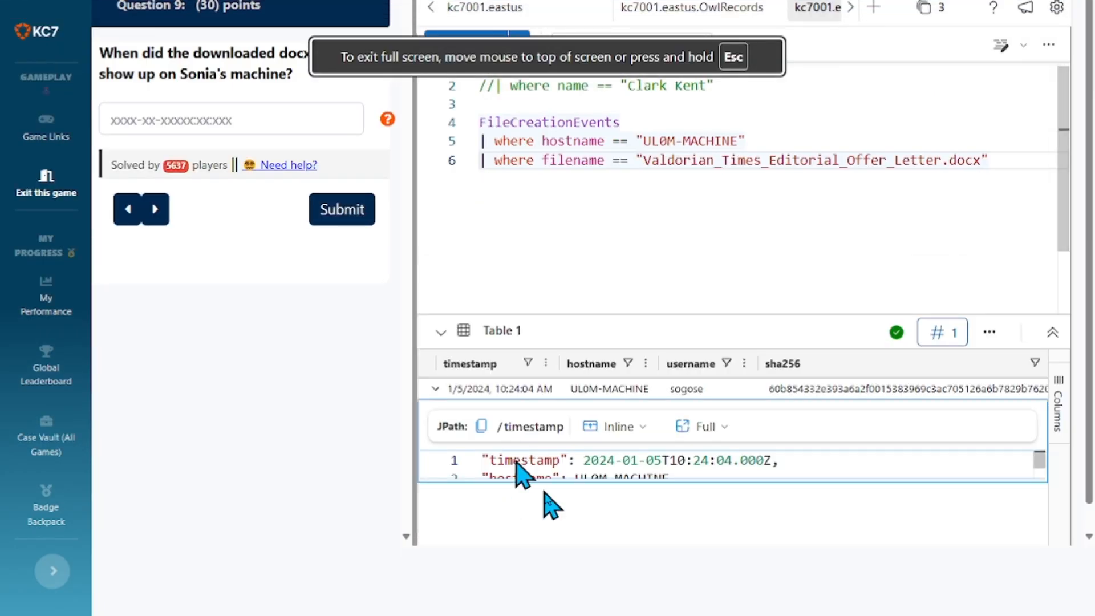
right_click(531, 506)
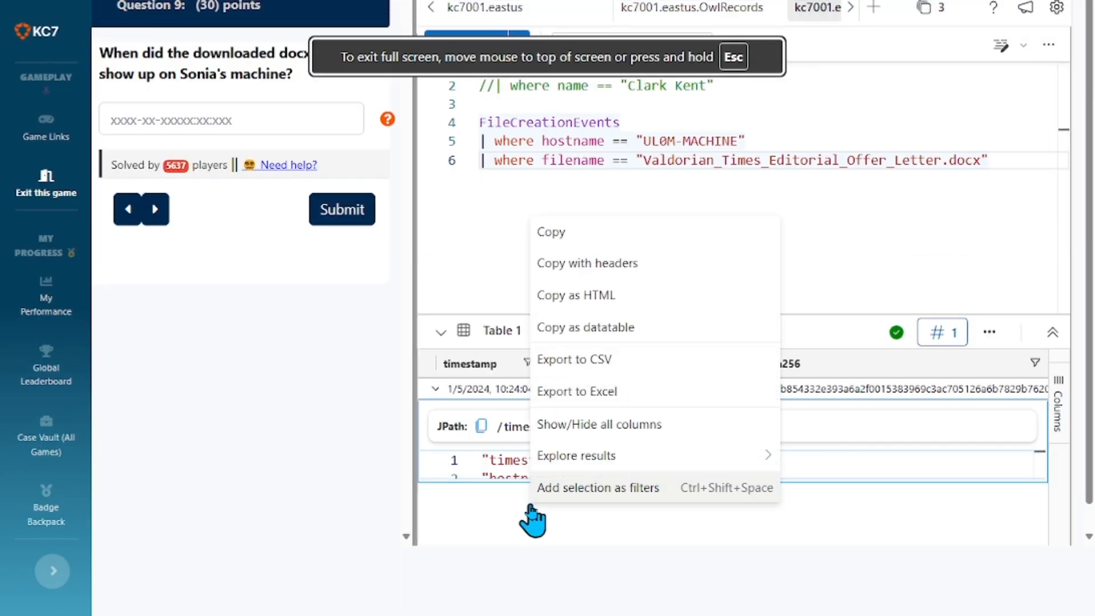
left_click(563, 245)
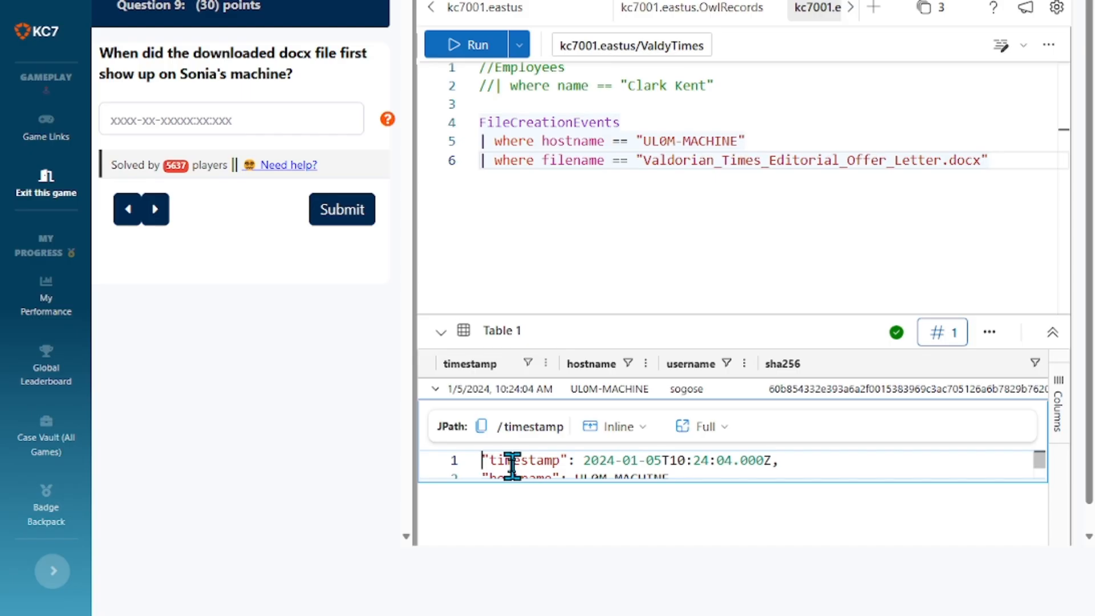
left_click_drag(482, 459, 678, 462)
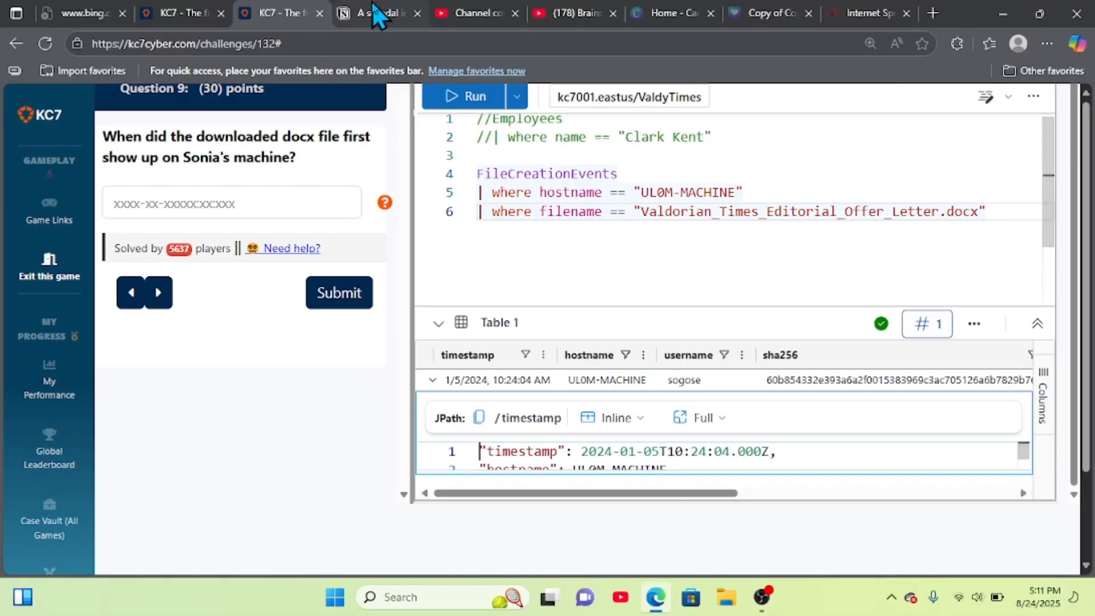
Step: In the Notion notes, add the line "file creation:" below the click time and paste the copied event details under it
left_click(372, 2)
scroll(386, 454, "down", 2)
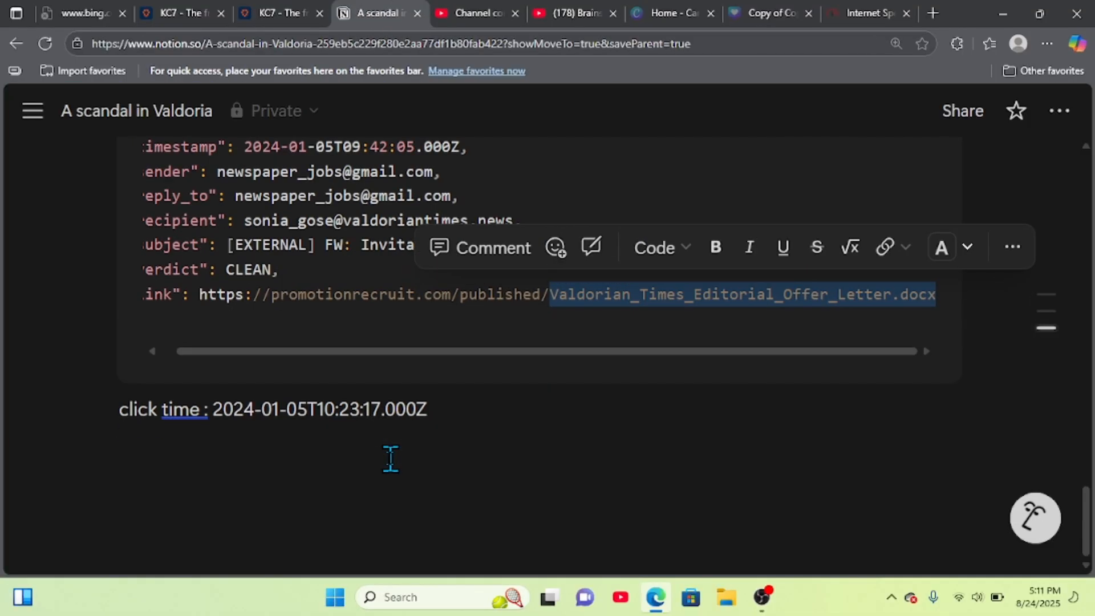
left_click(463, 406)
key("Return")
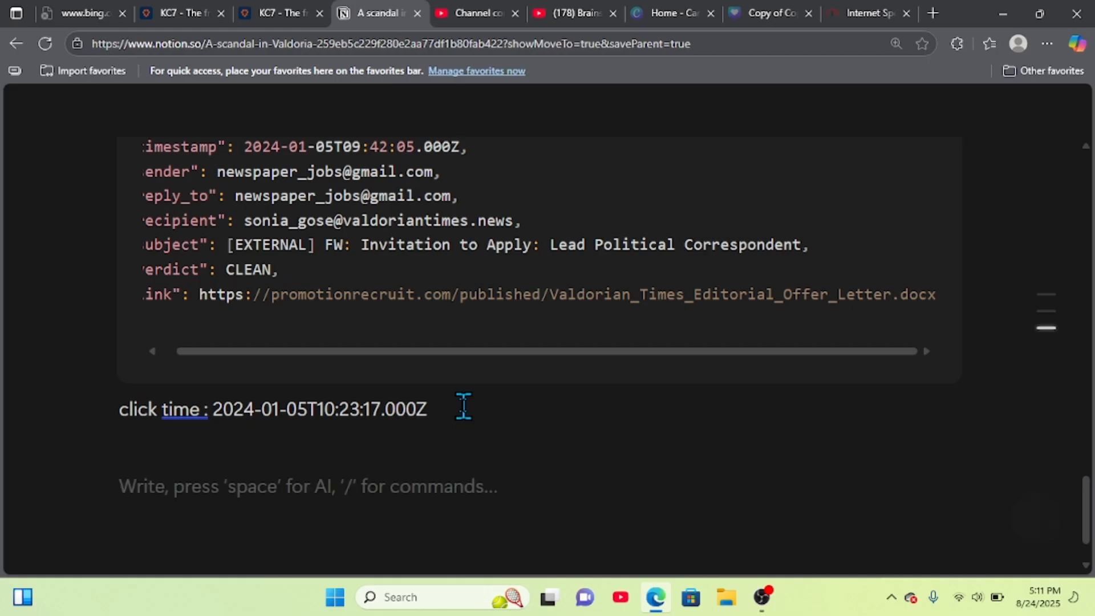
type("file creation:")
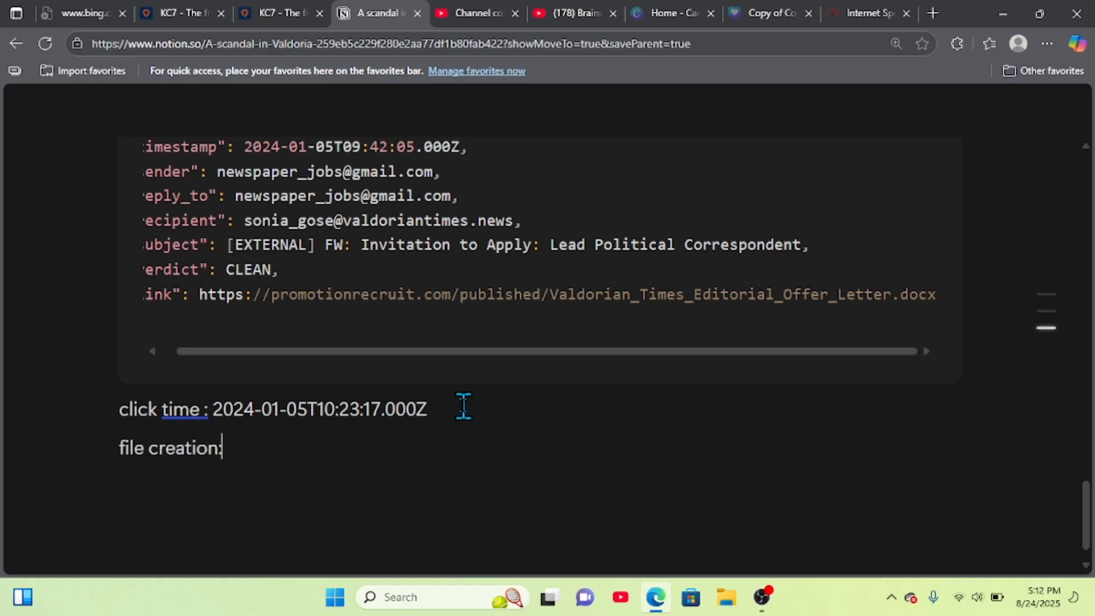
key("Return")
key("ctrl+v")
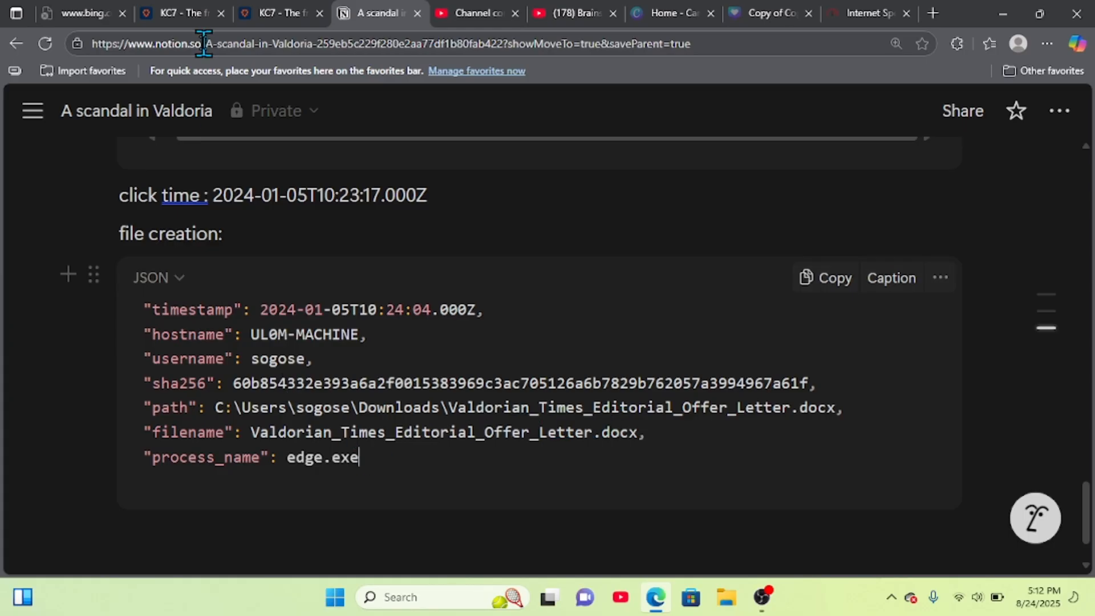
Step: Copy the file creation timestamp from the notes and submit 2024-01-05T10:24:04.000Z as the KC7 Question 9 answer
left_click(268, 13)
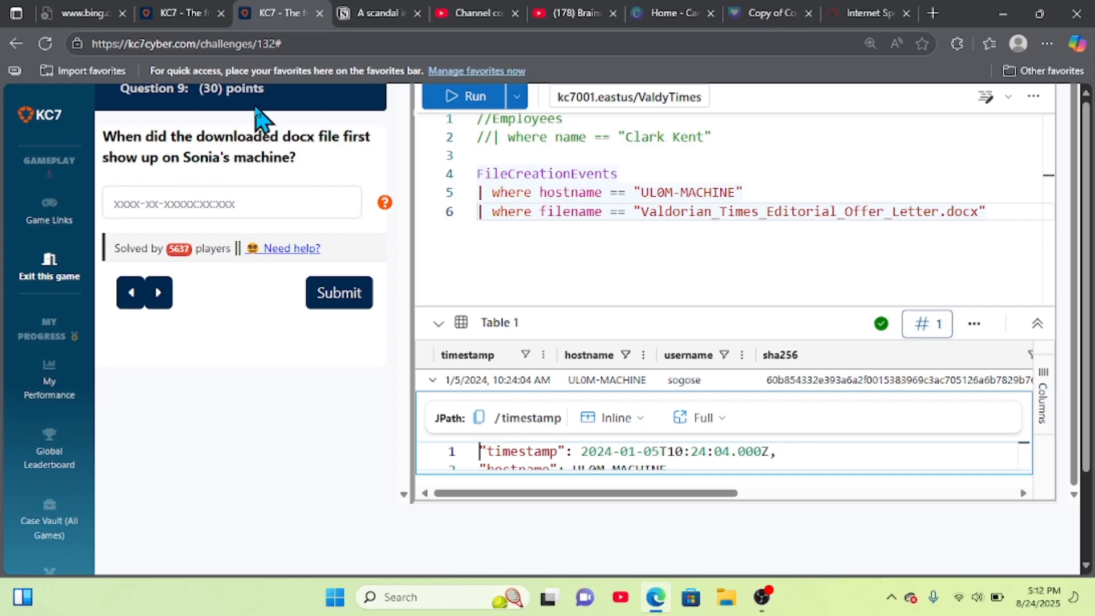
left_click(370, 15)
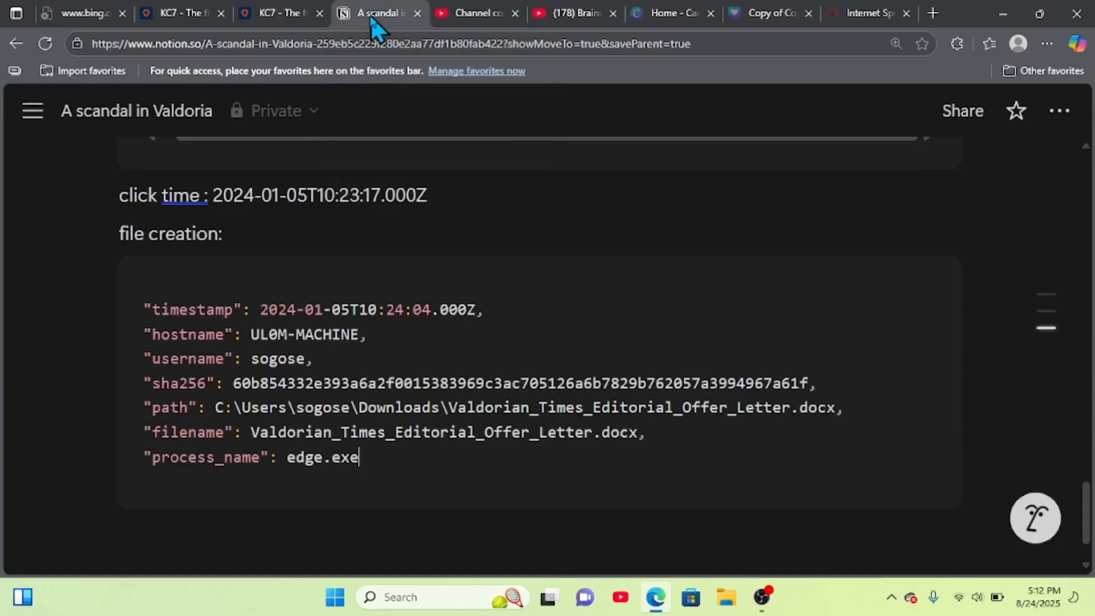
left_click_drag(258, 310, 469, 310)
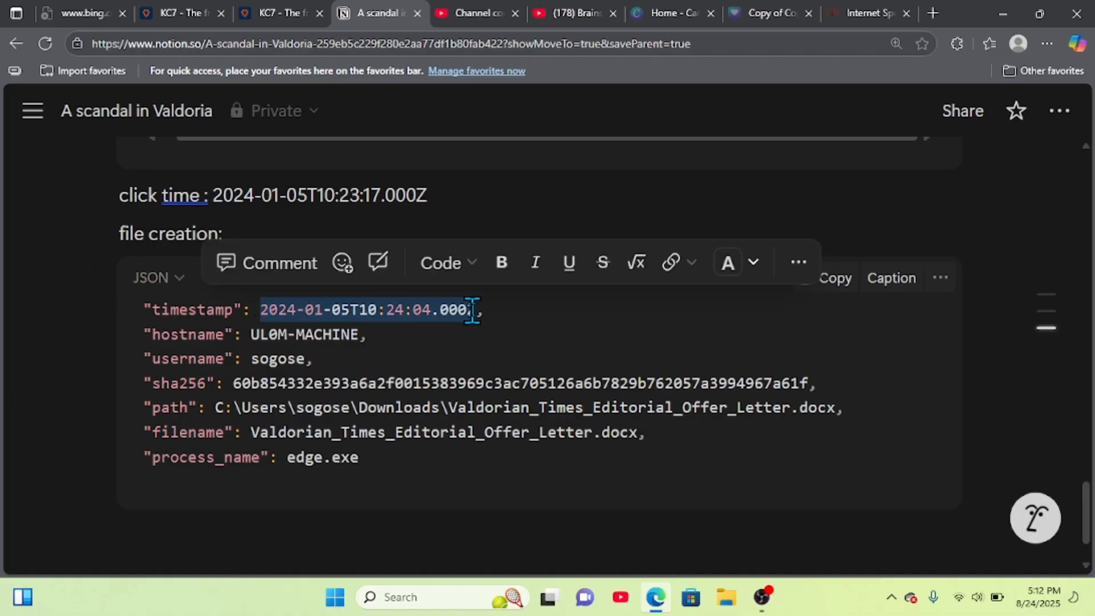
left_click(251, 12)
left_click(231, 194)
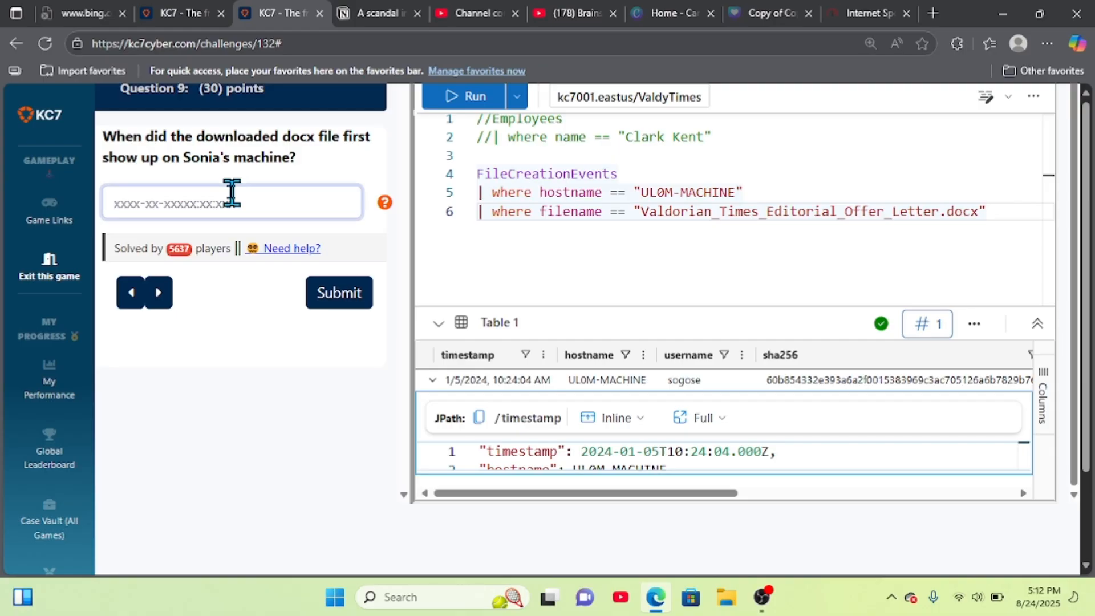
type("2024-01-05T10:24:04.000Z")
left_click(336, 294)
left_click(336, 294)
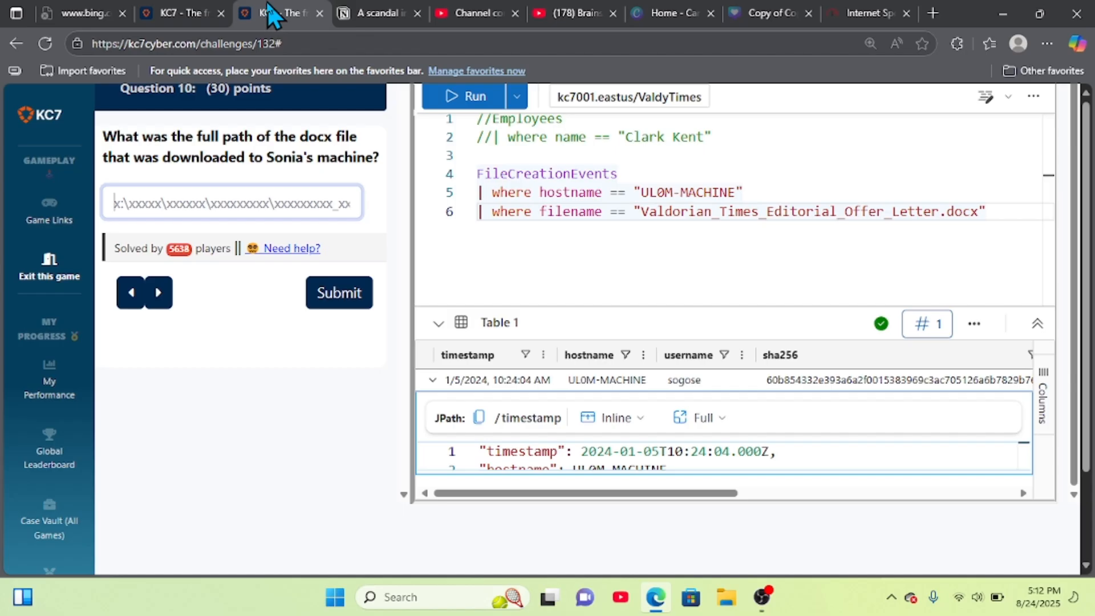
Step: Copy the full path of Valdorian_Times_Editorial_Offer_Letter.docx from the Notion notes and submit it as the KC7 Question 10 answer
left_click(362, 10)
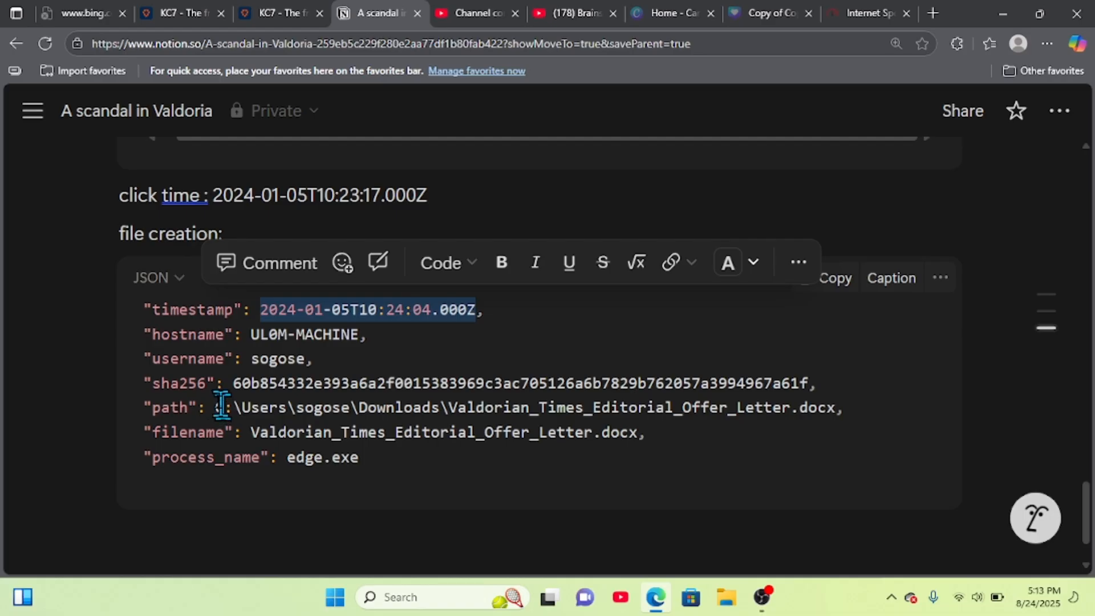
left_click(215, 409)
left_click_drag(214, 409, 836, 412)
key("ctrl+c")
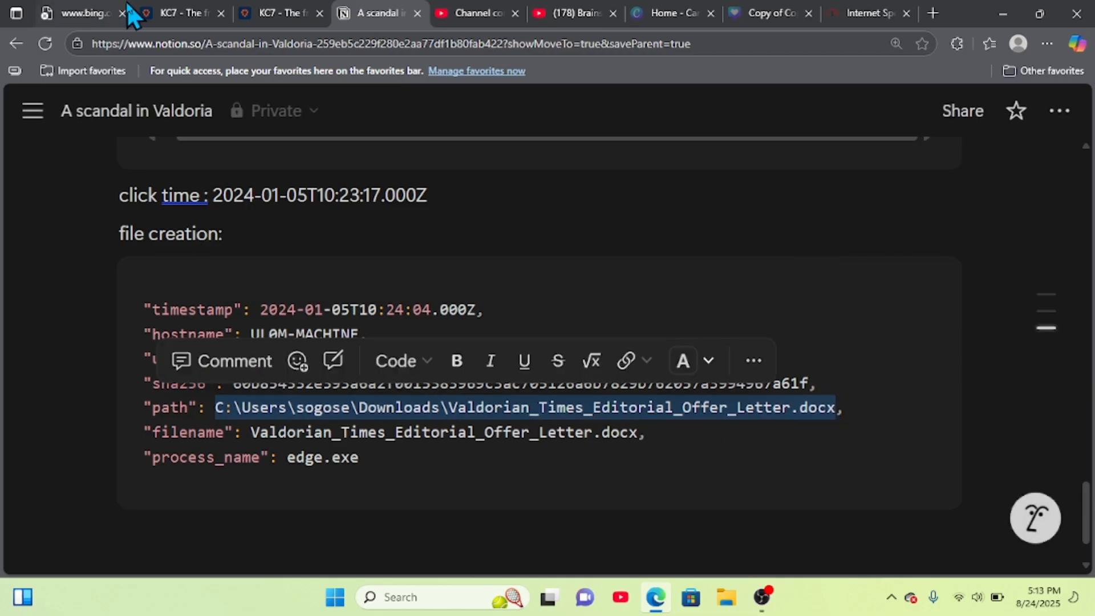
left_click(265, 12)
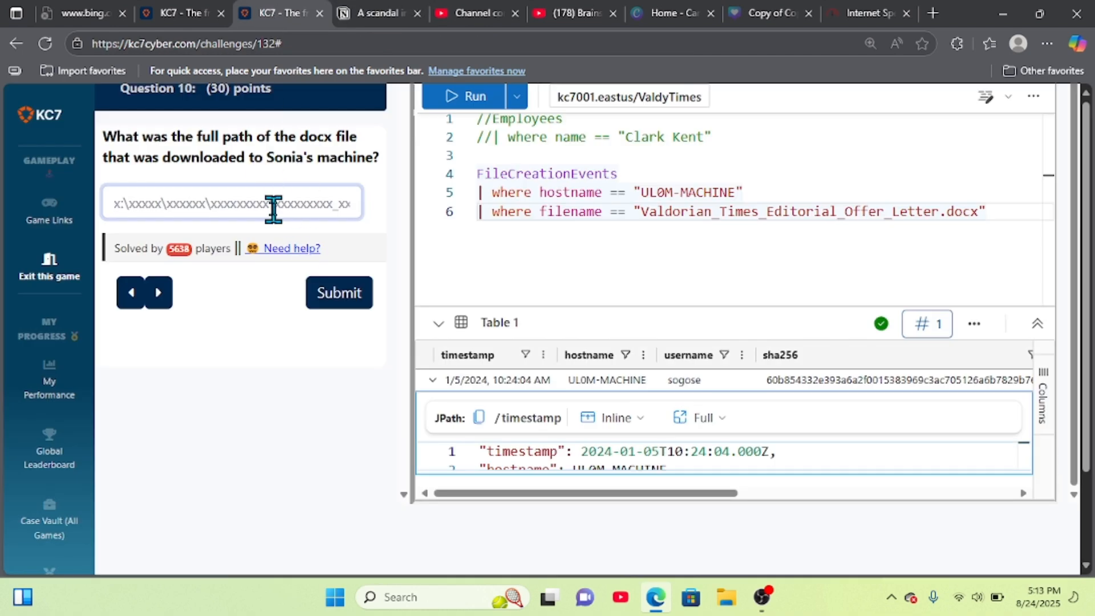
key("ctrl+v")
left_click(334, 300)
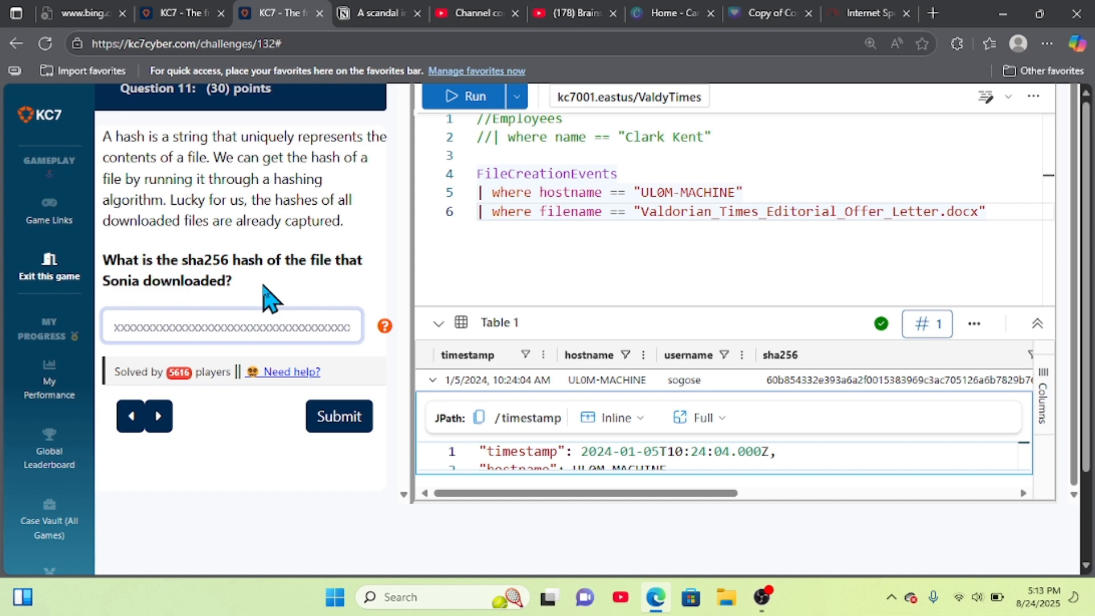
Step: Copy the downloaded file's sha256 hash from the Notion notes and submit it as the KC7 Question 11 answer
left_click(348, 4)
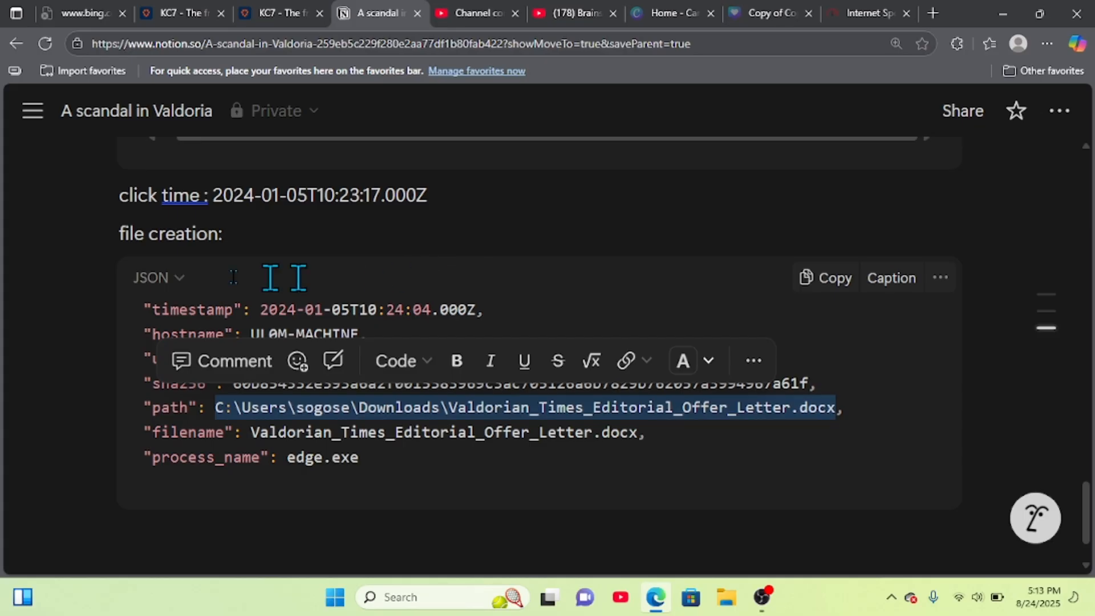
left_click(73, 332)
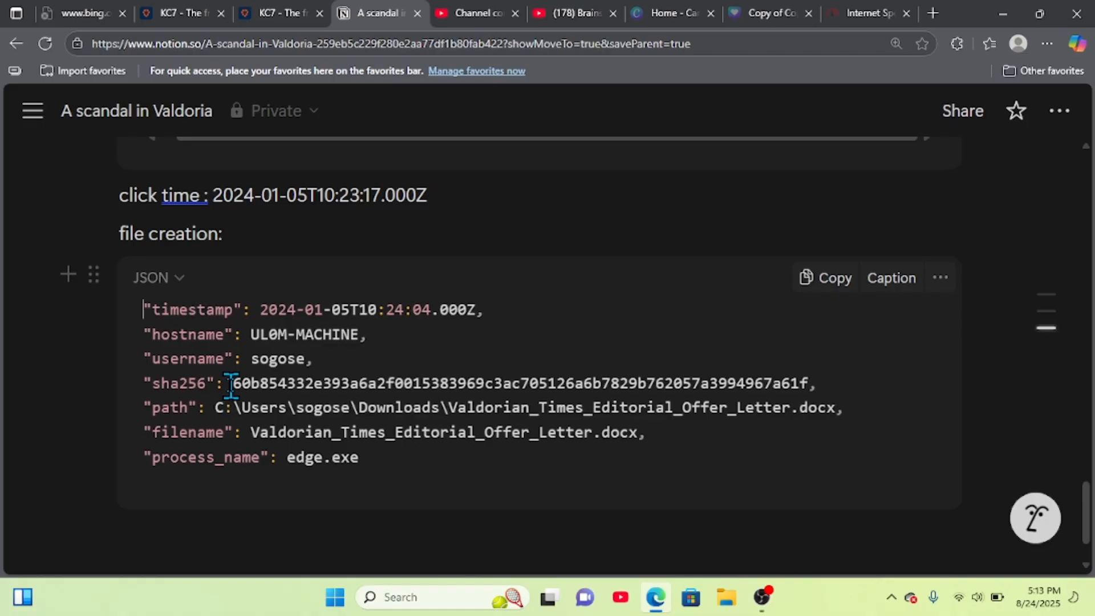
left_click_drag(231, 384, 810, 386)
key("ctrl+c")
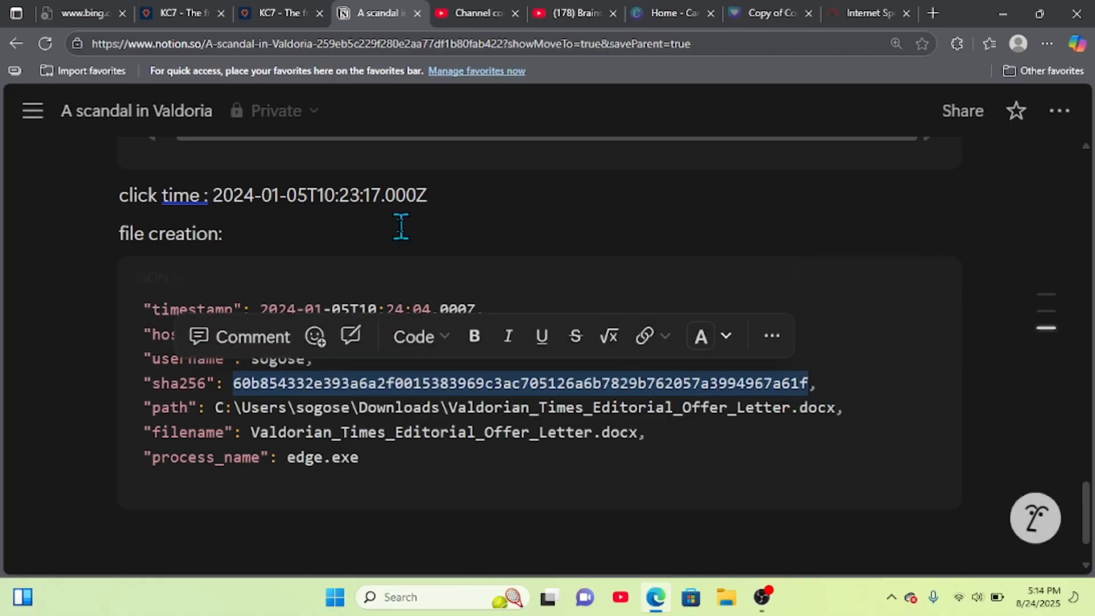
left_click(274, 13)
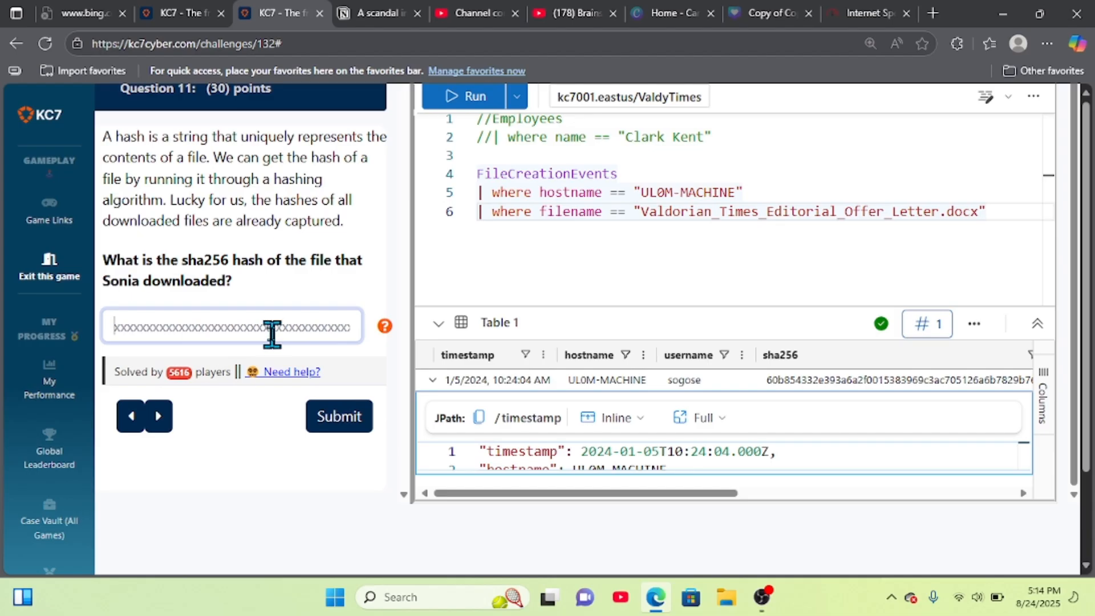
key("ctrl+v")
left_click(354, 429)
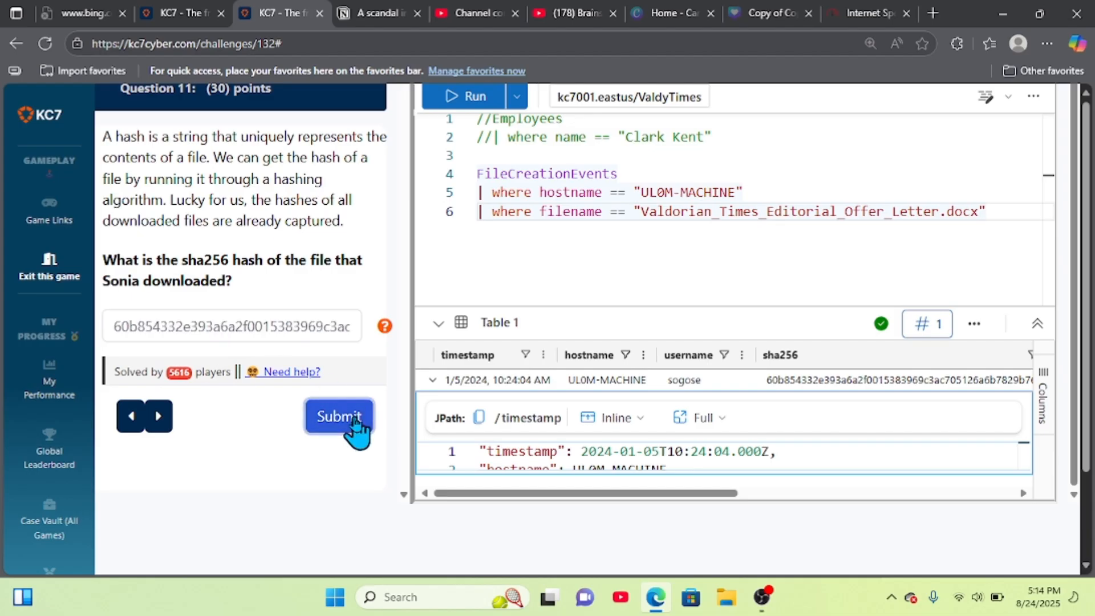
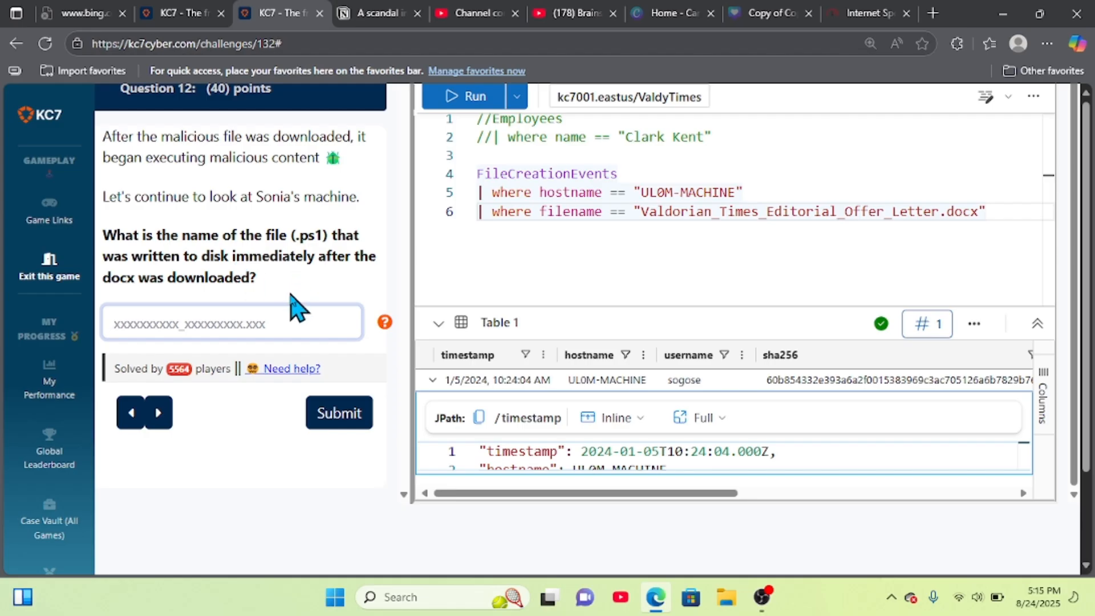
Step: Comment out all three lines of the FileCreationEvents query with //
left_click(617, 238)
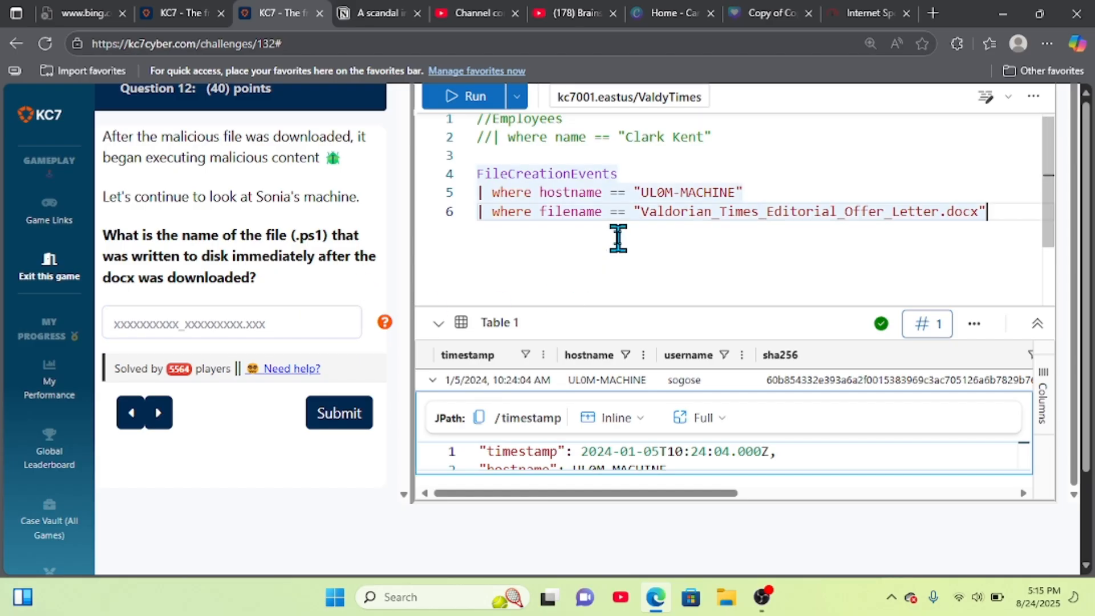
left_click(479, 173)
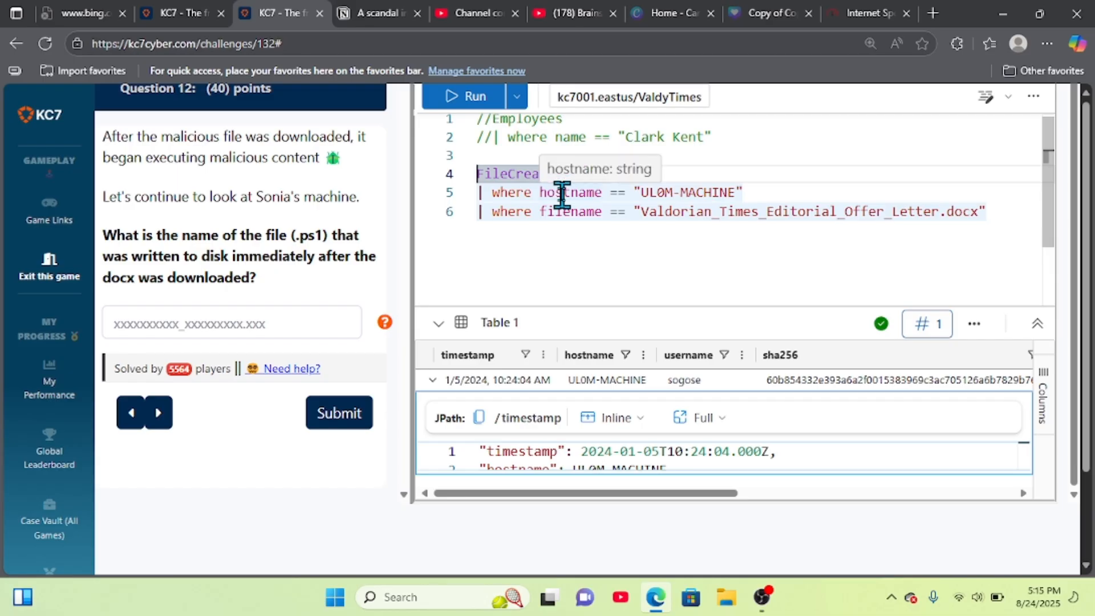
type("//")
key("Down")
key("Home")
type("/")
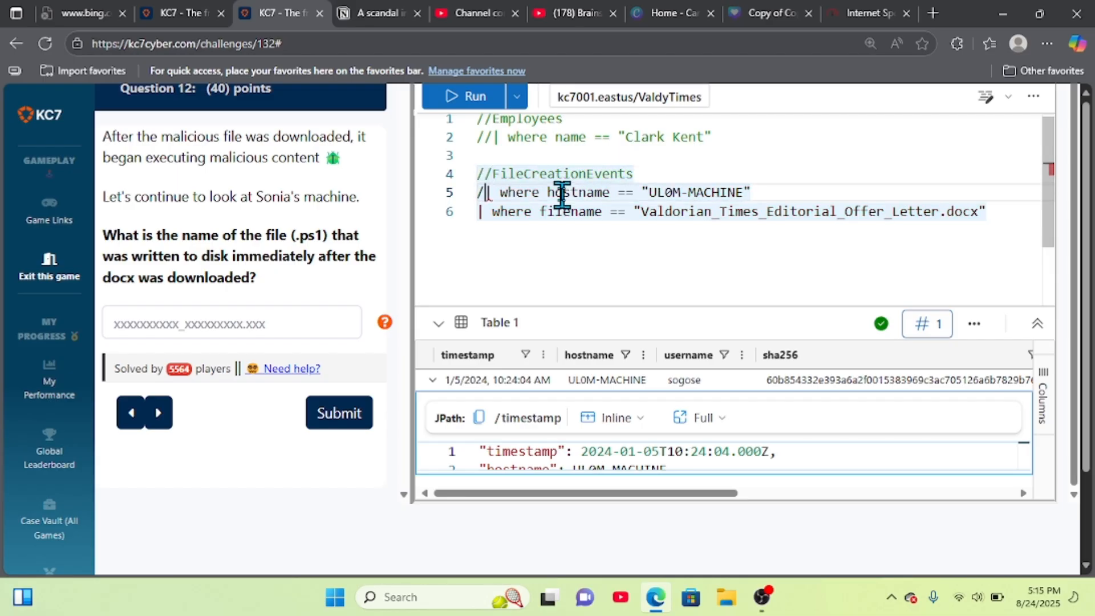
type("/")
key("Down")
key("Home")
type("//")
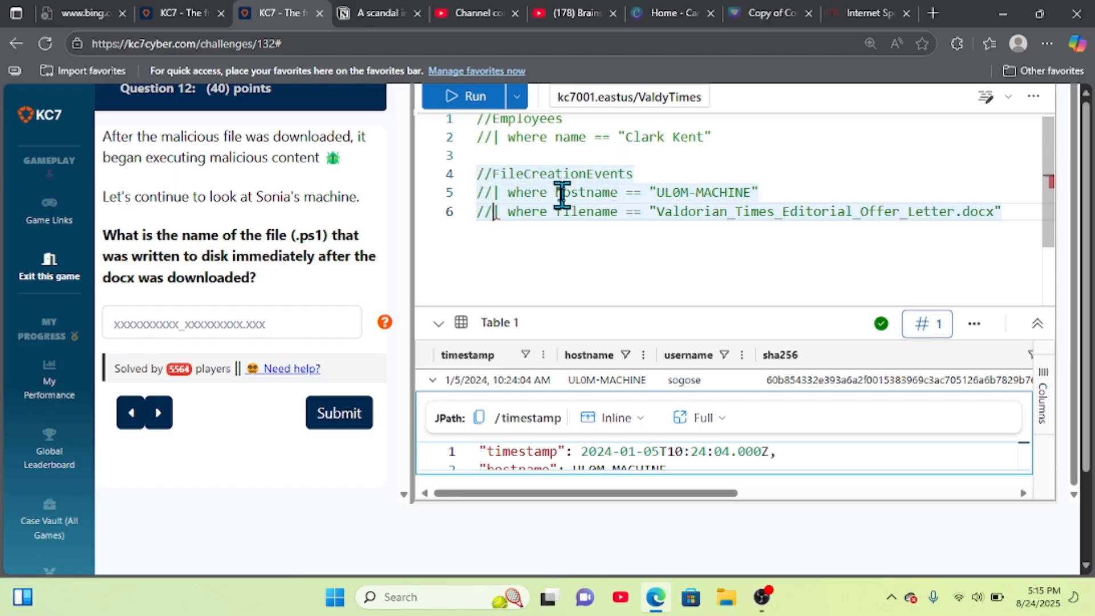
Step: Start a ProcessEvents query below the commented lines, filtered with where hostname == "UL0M-MACHINE", reusing the hostname from the FileCreationEvents query
key("End")
key("Return")
key("Return")
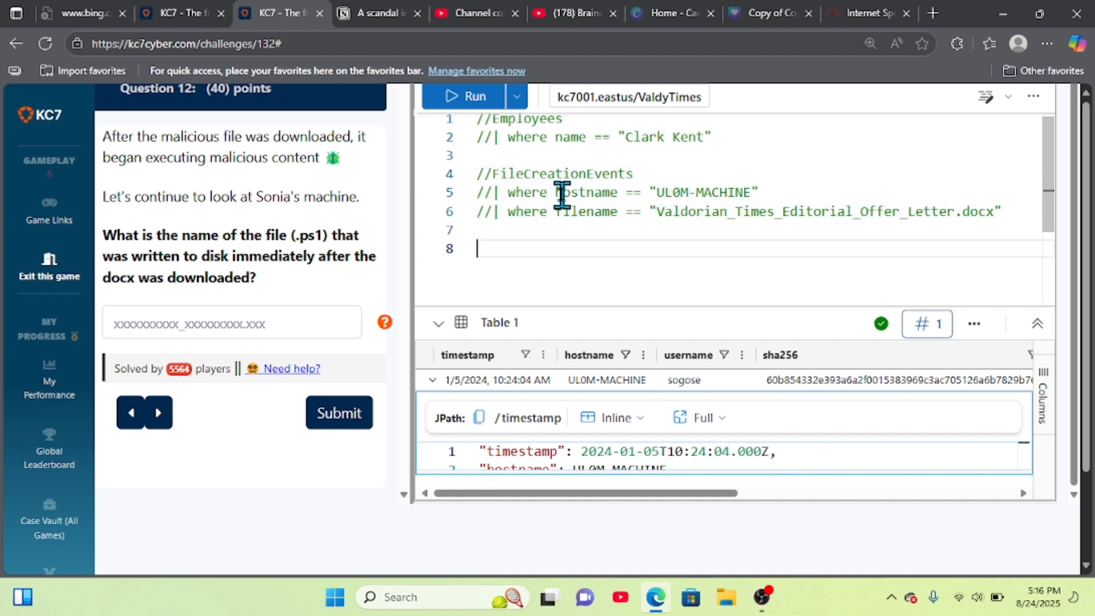
type("pro")
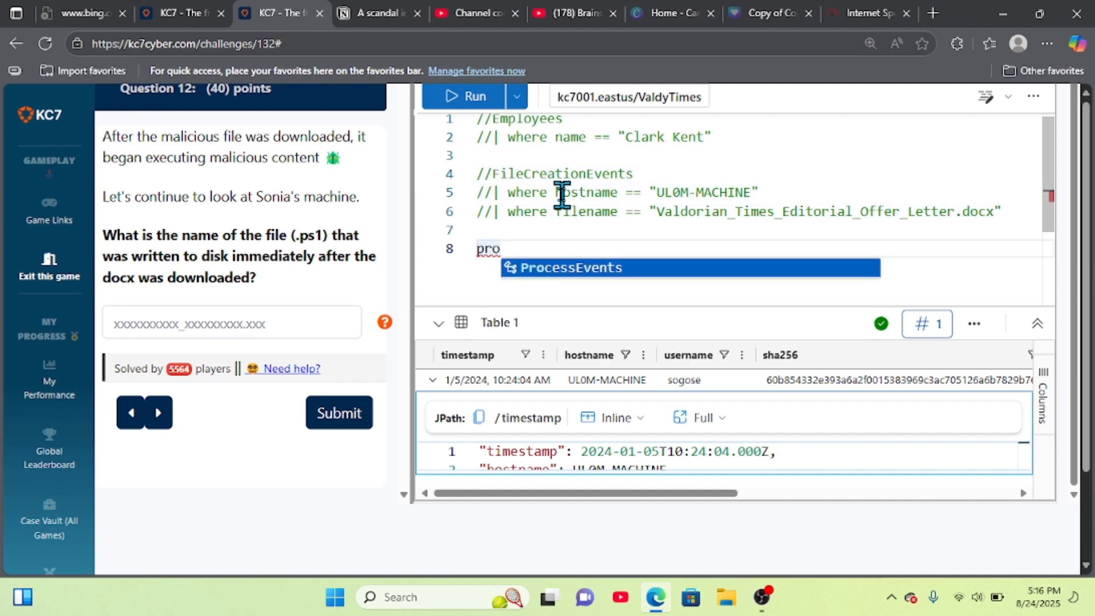
key("Tab")
key("Return")
type("|")
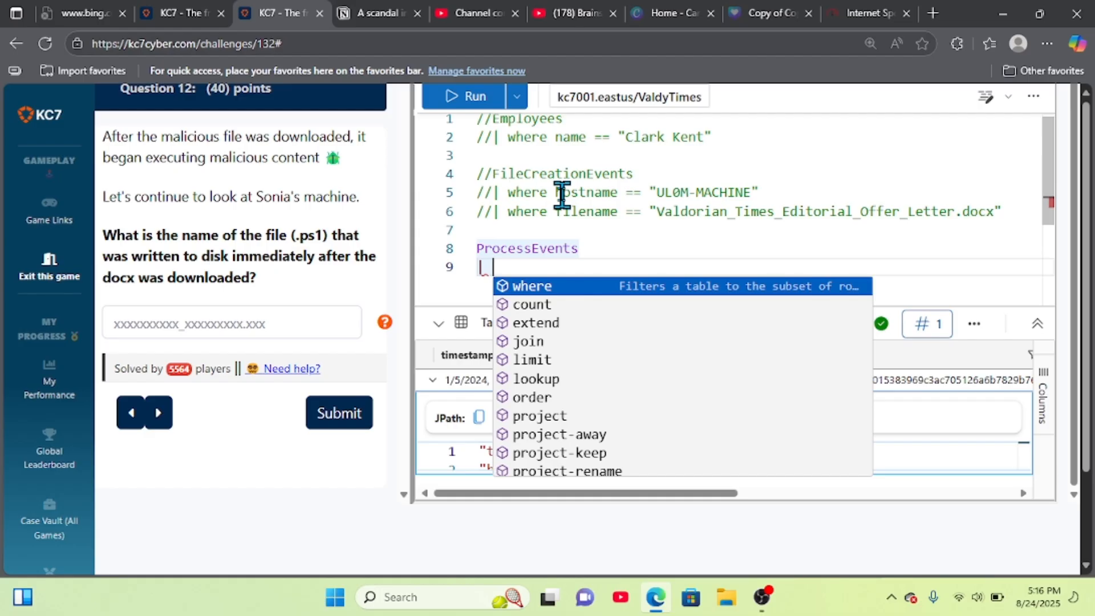
type("| where ")
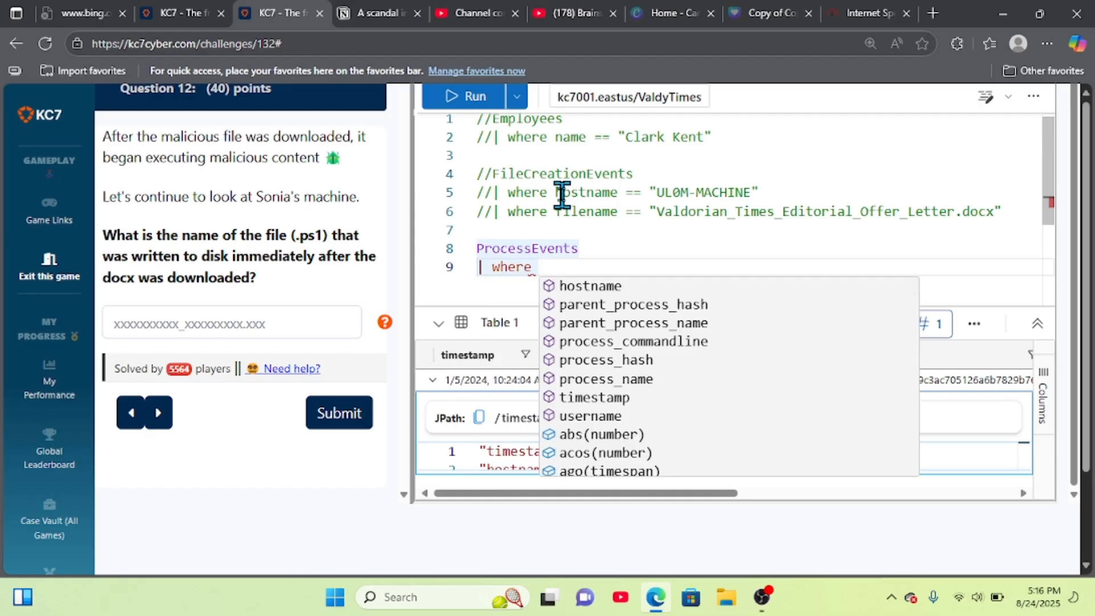
type("hostname ")
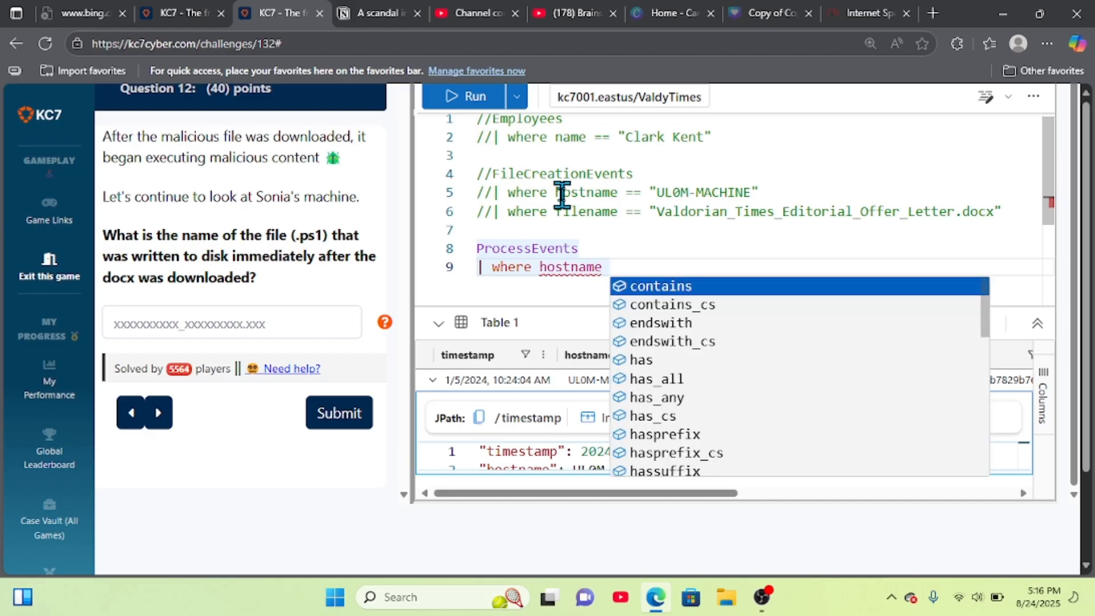
type("== \"")
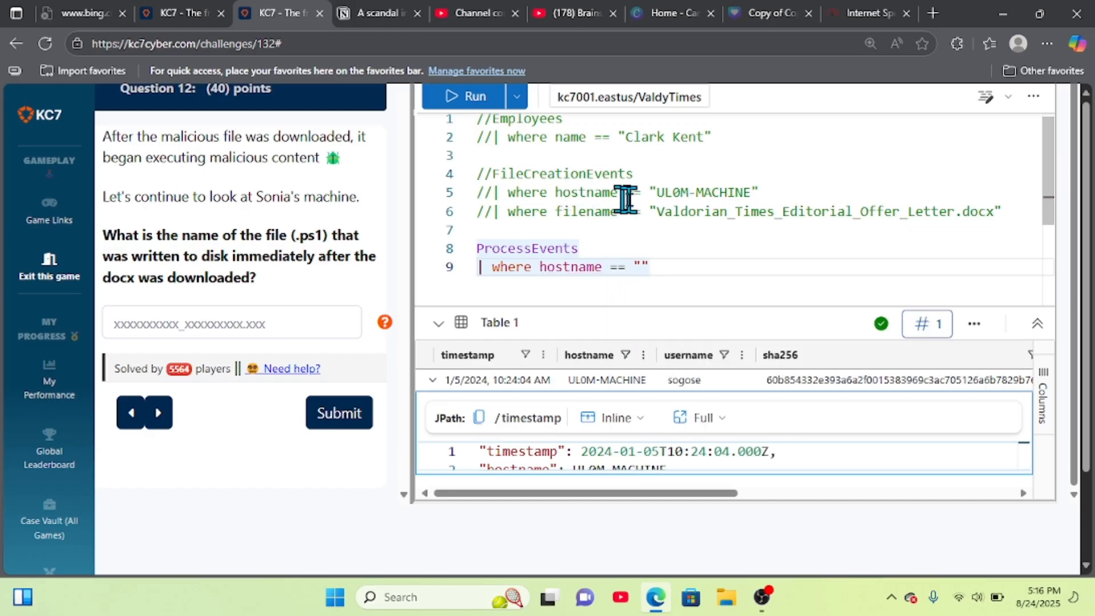
left_click_drag(655, 192, 750, 193)
key("ctrl+c")
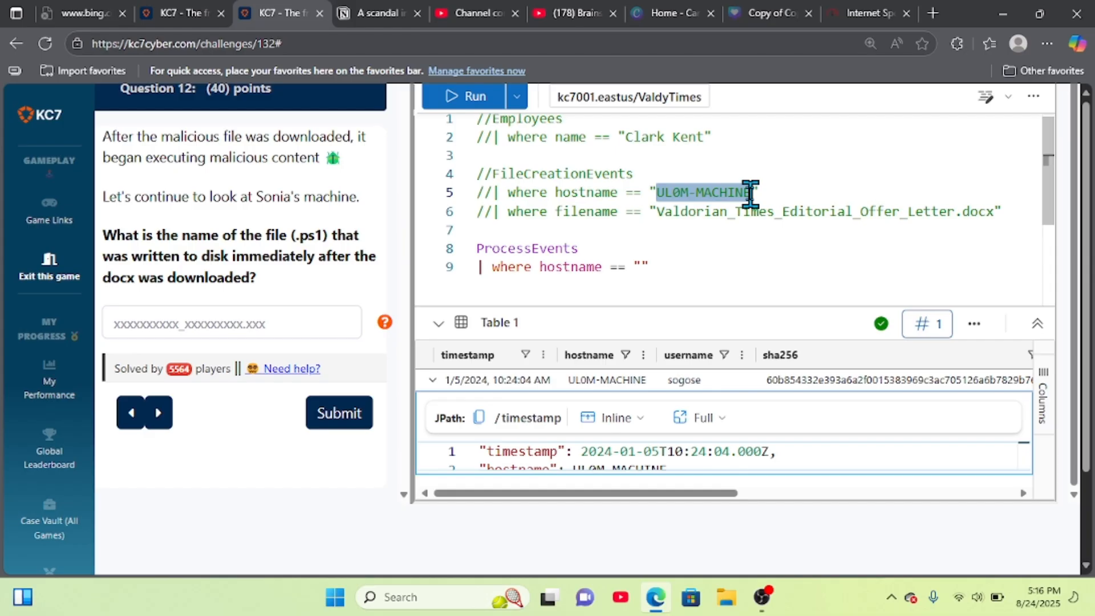
left_click(638, 265)
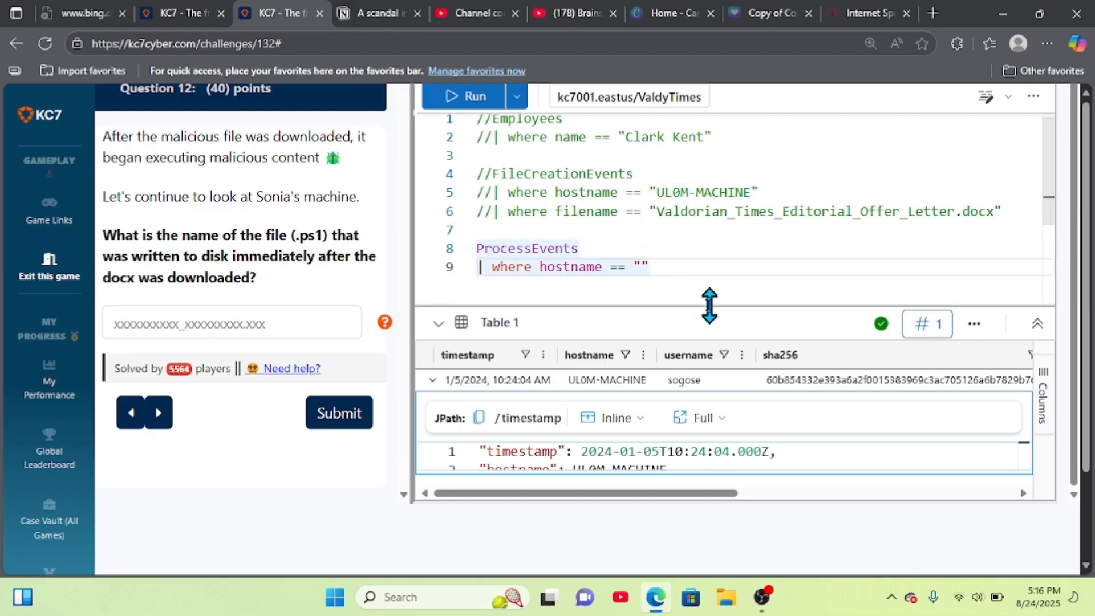
key("ctrl+v")
left_click(762, 272)
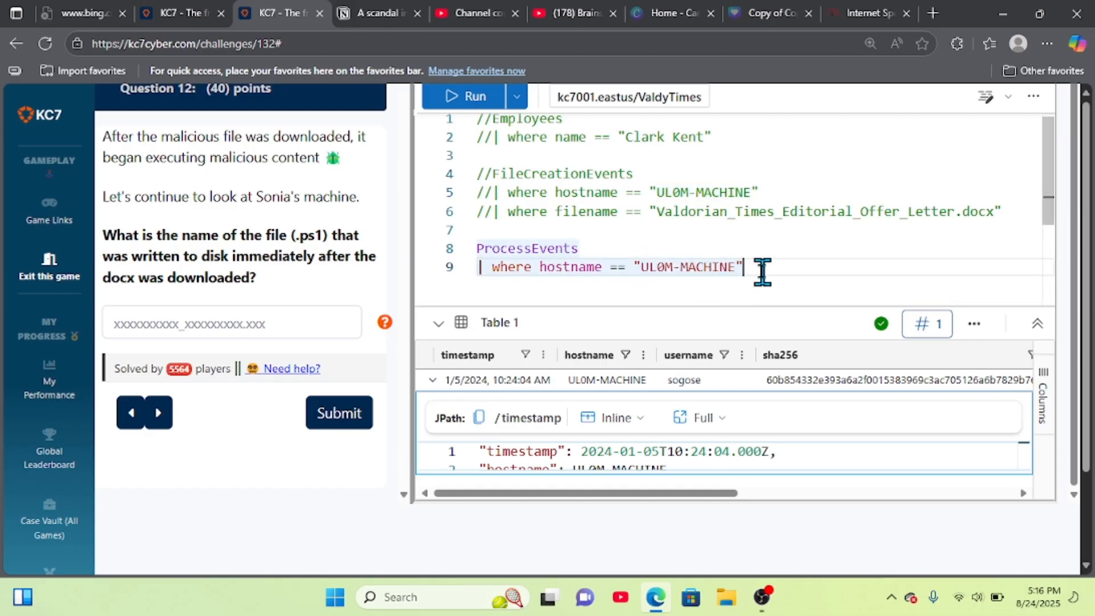
Step: Add a second where line to the ProcessEvents query that filters process_name with the has operator
key("Return")
type("| ")
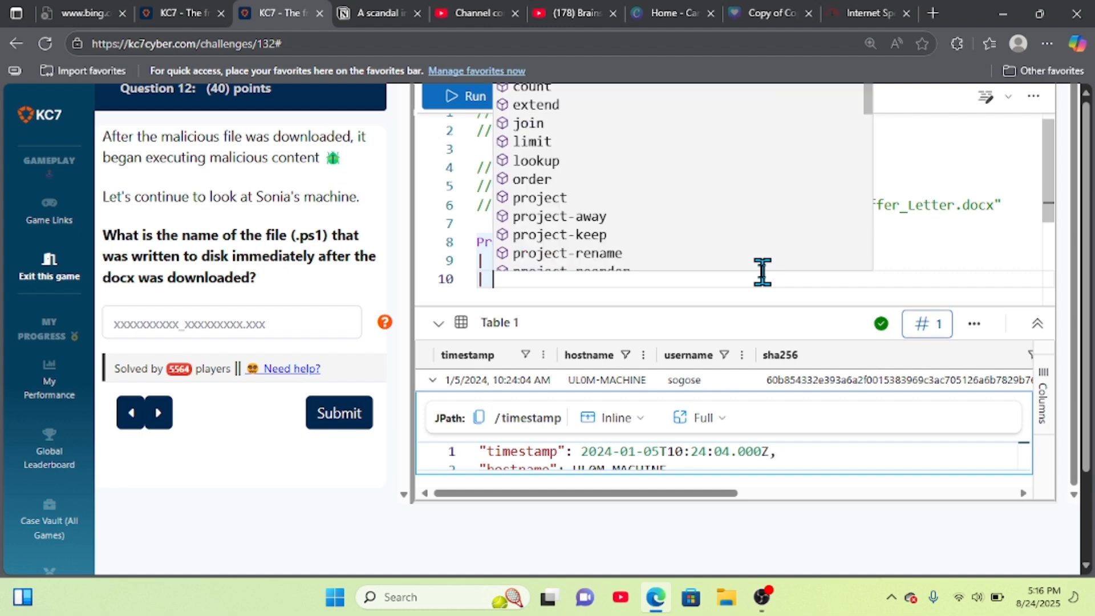
type("ehr")
type("w")
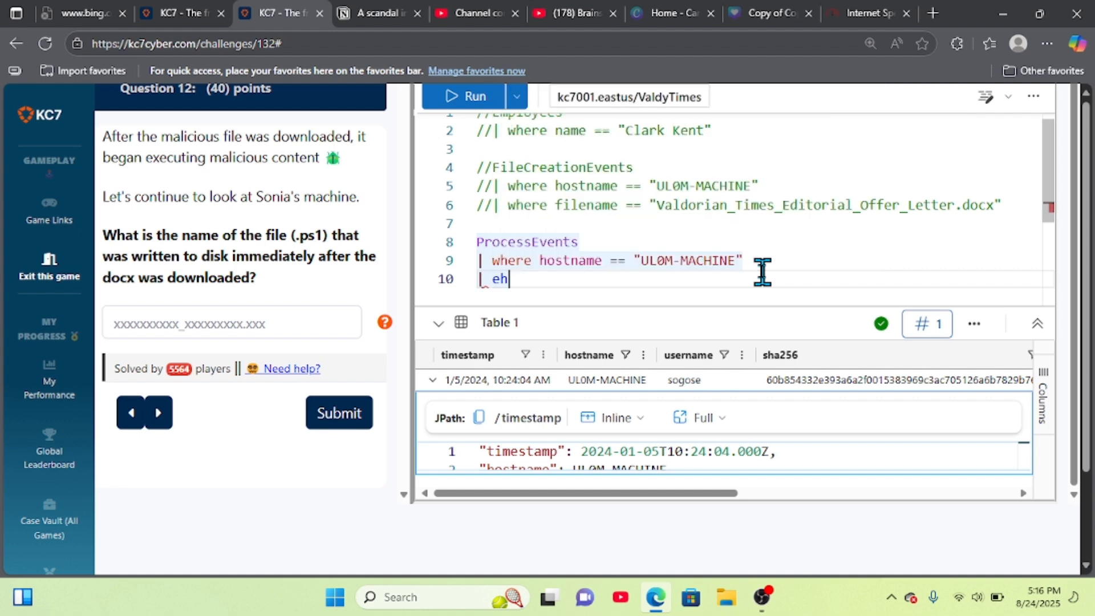
type("here process")
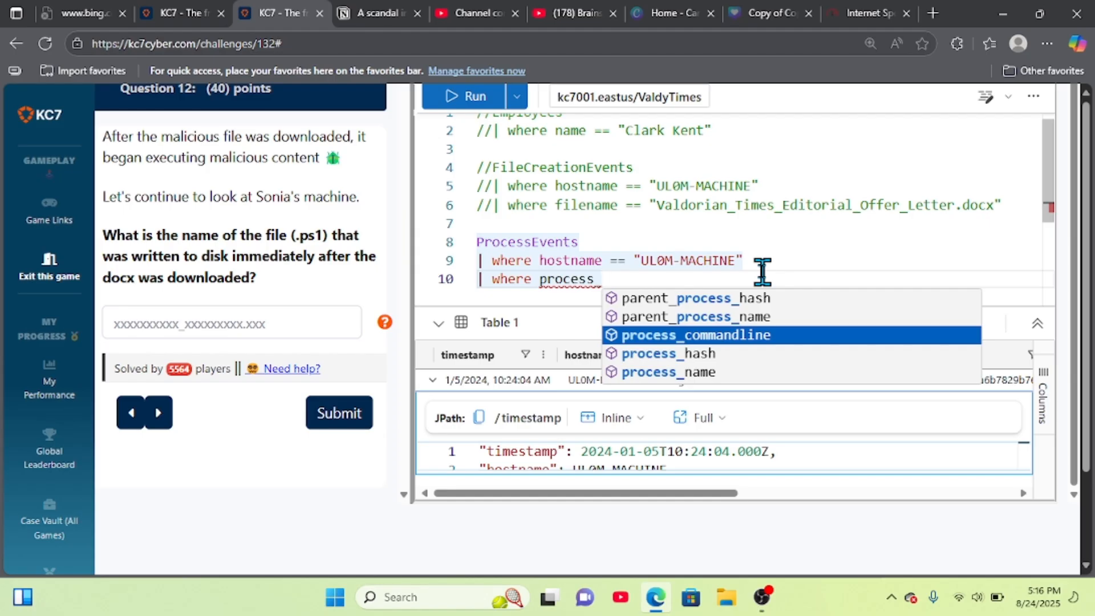
type("_name ")
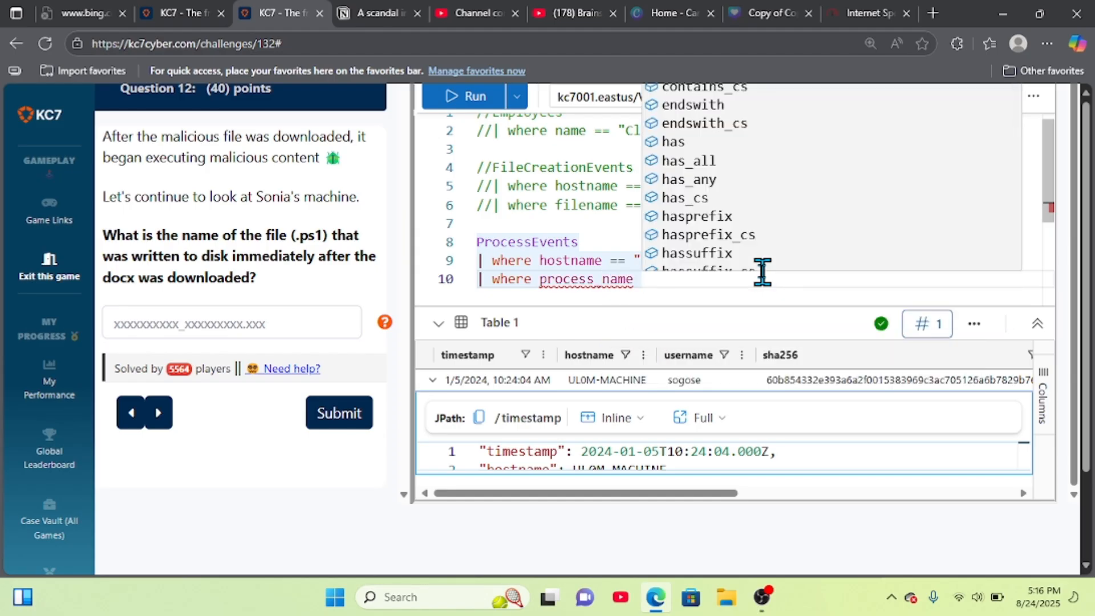
type("has ")
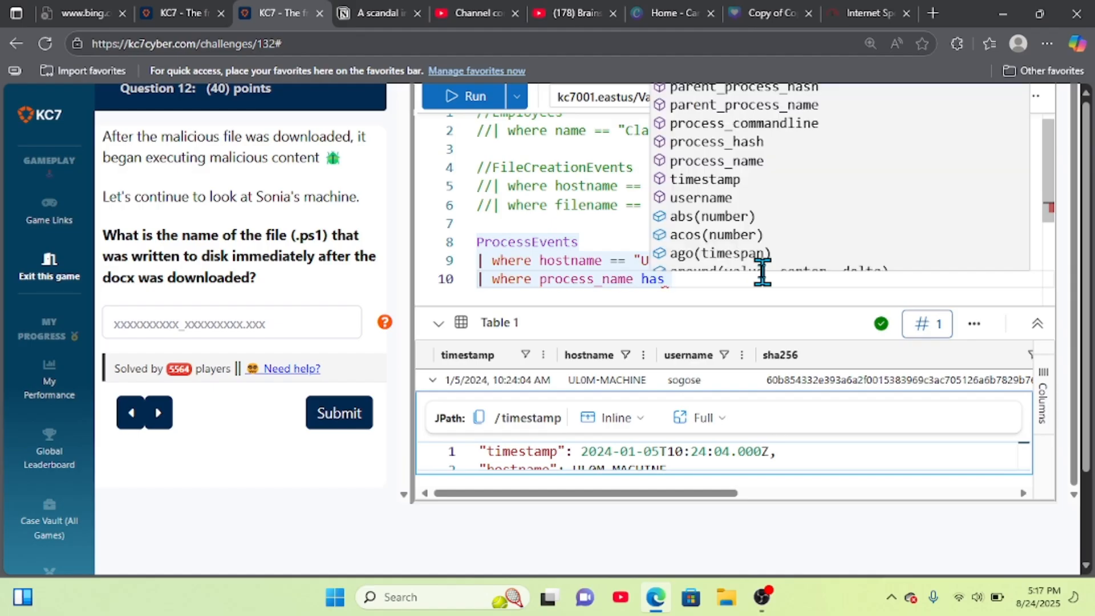
Step: Complete the ProcessEvents filter so process_name has ".ps1" for UL0M-MACHINE, and run the query
type("\".")
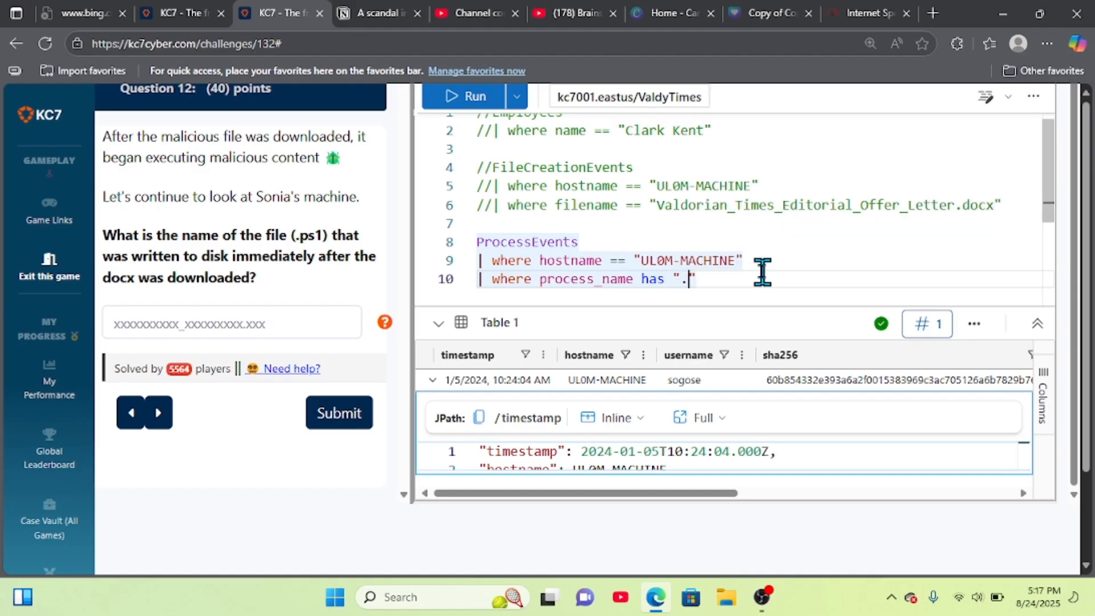
type("ps2")
left_click(456, 96)
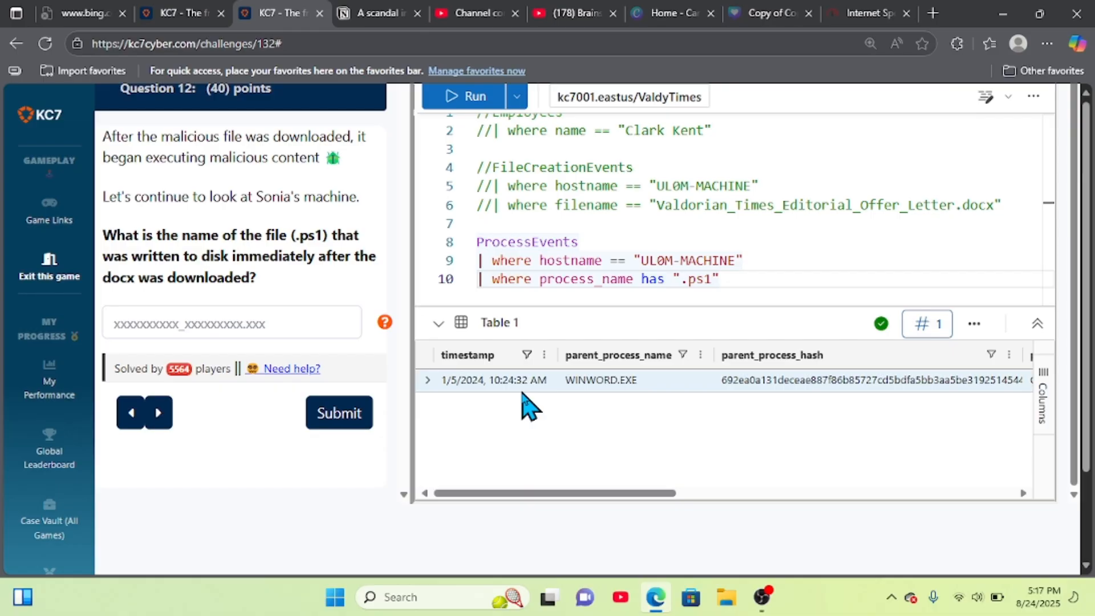
Step: Expand the returned process event and copy its full JSON record from timestamp through username
left_click(427, 380)
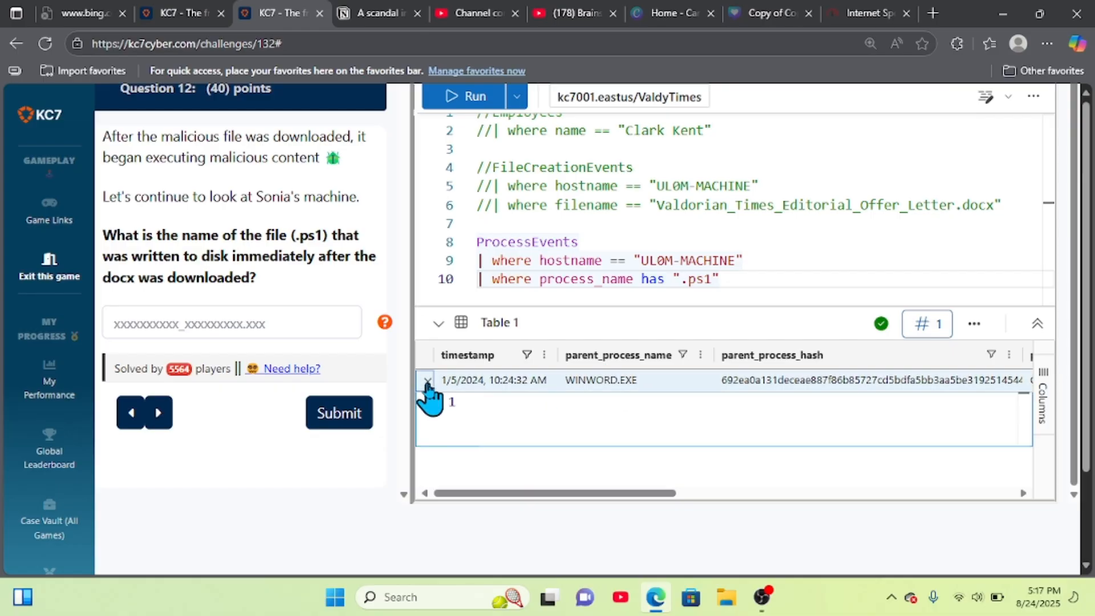
scroll(491, 456, "down", 1)
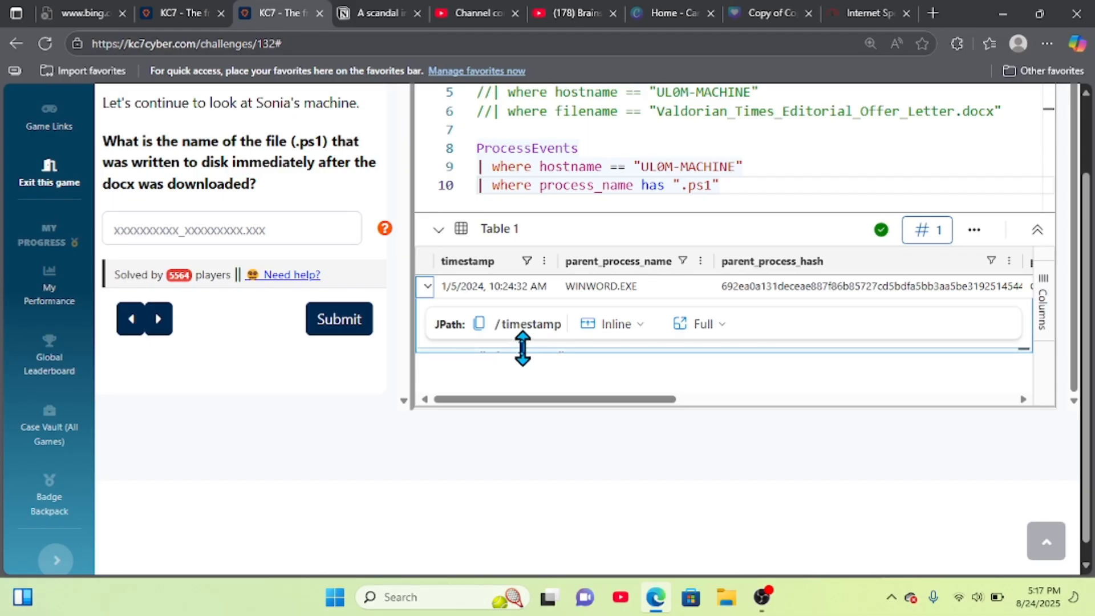
left_click_drag(523, 348, 513, 409)
right_click(513, 408)
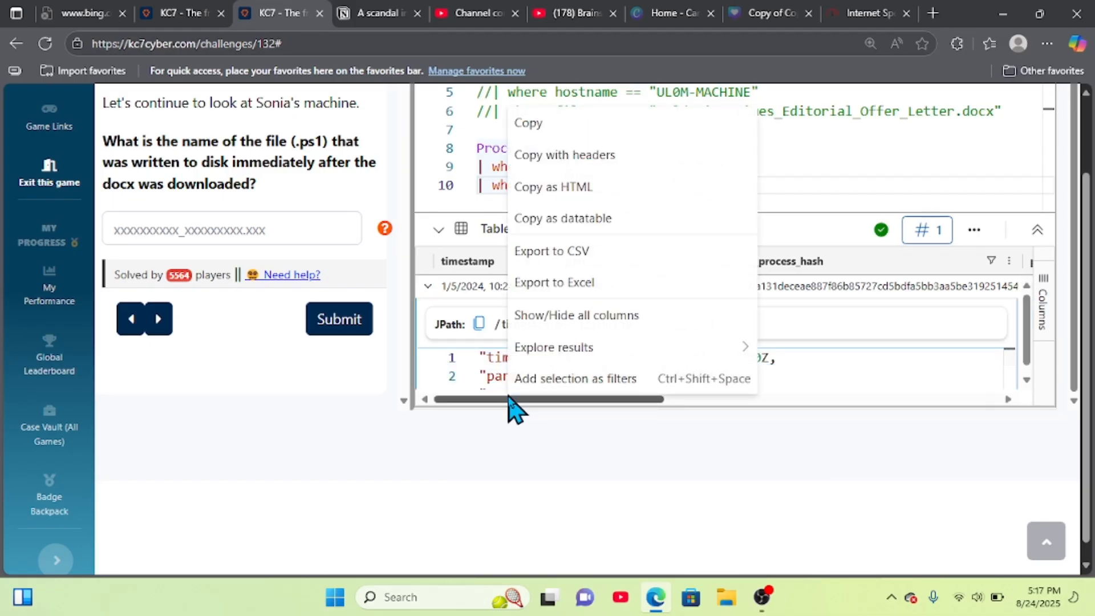
left_click(478, 354)
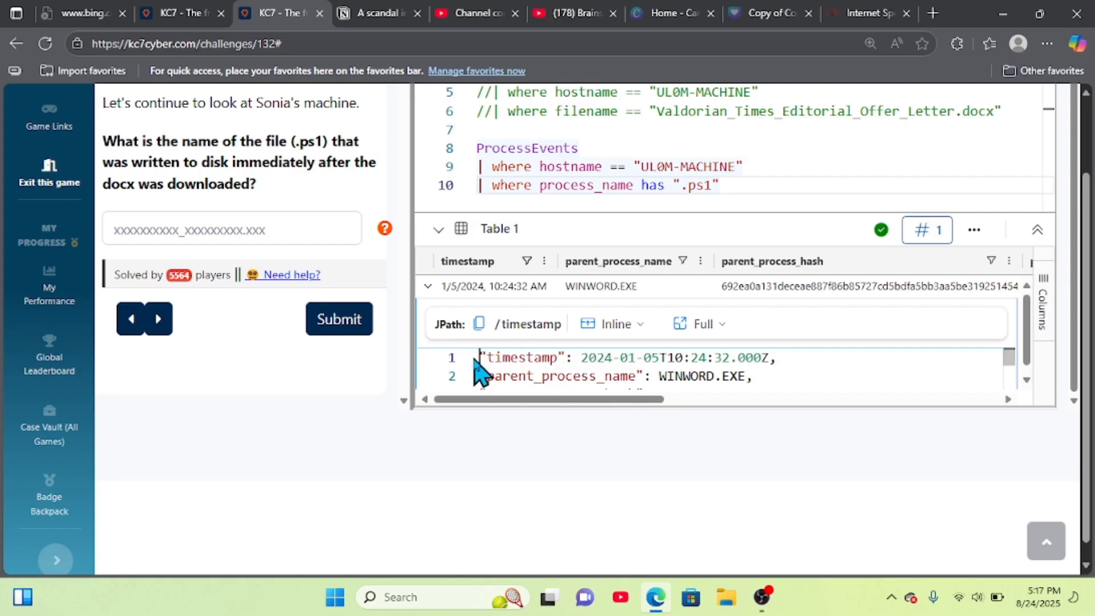
left_click(525, 374)
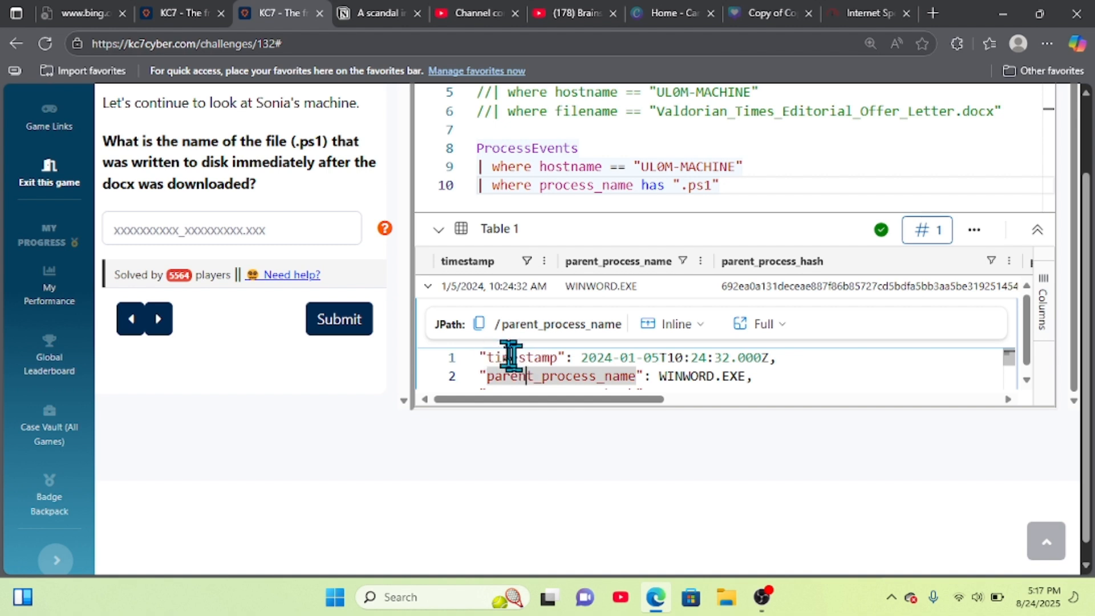
left_click(503, 358)
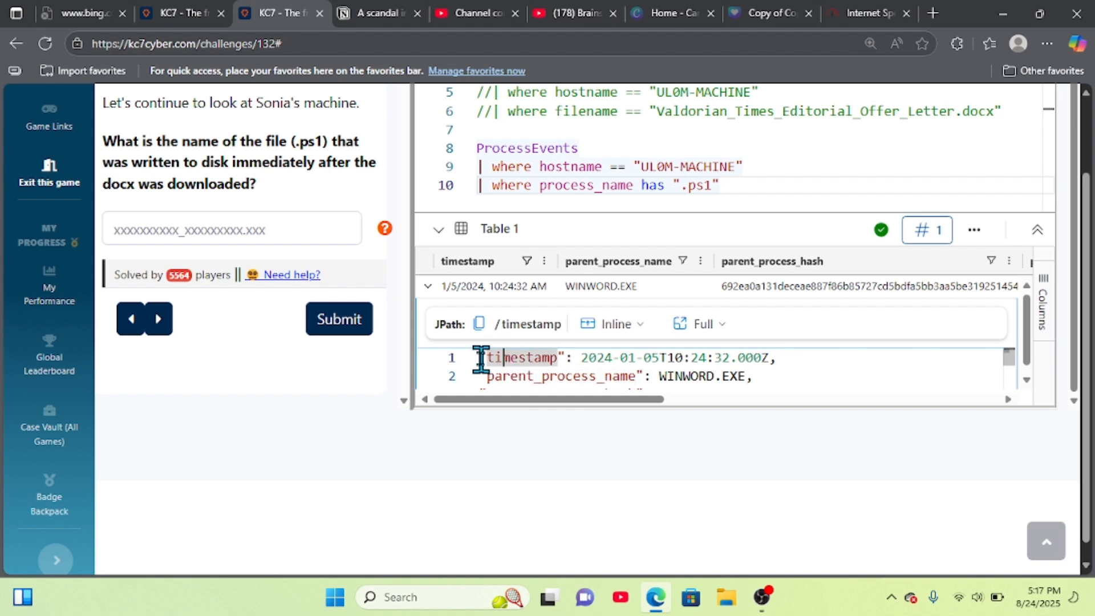
left_click(482, 359)
left_click_drag(481, 359, 651, 397)
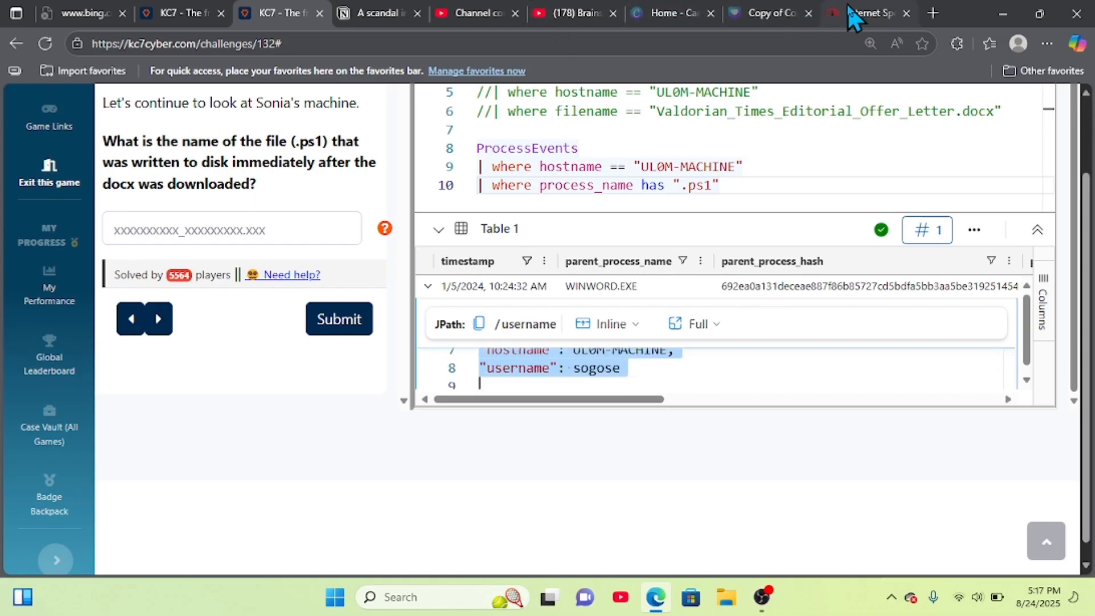
Step: Switch to the Notion notes and add the line "ps1 file process:" below the file creation record
left_click(365, 10)
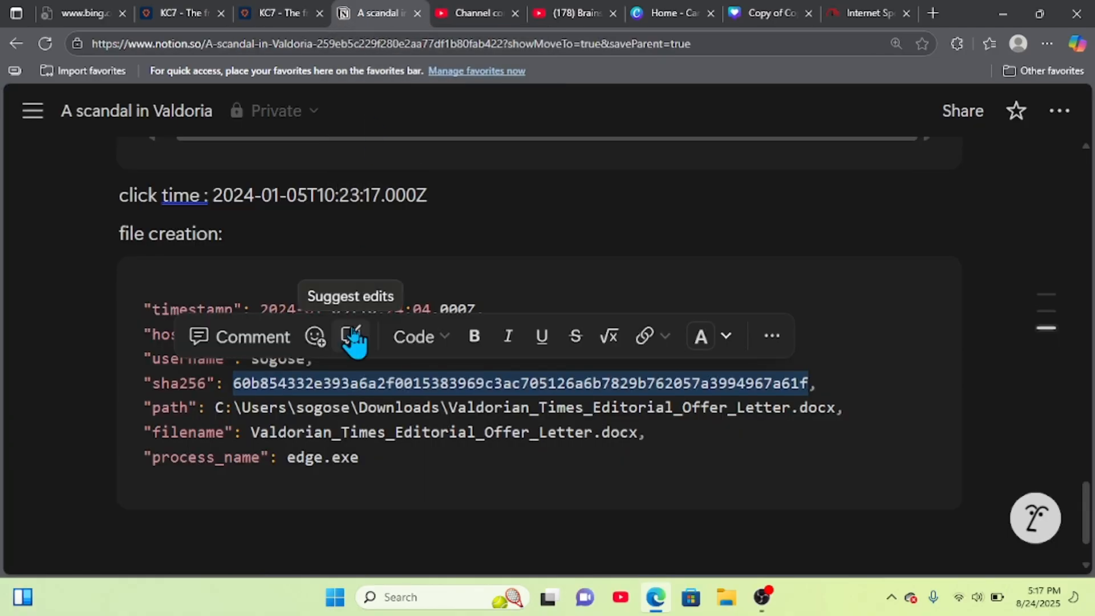
scroll(342, 423, "down", 2)
key("Escape")
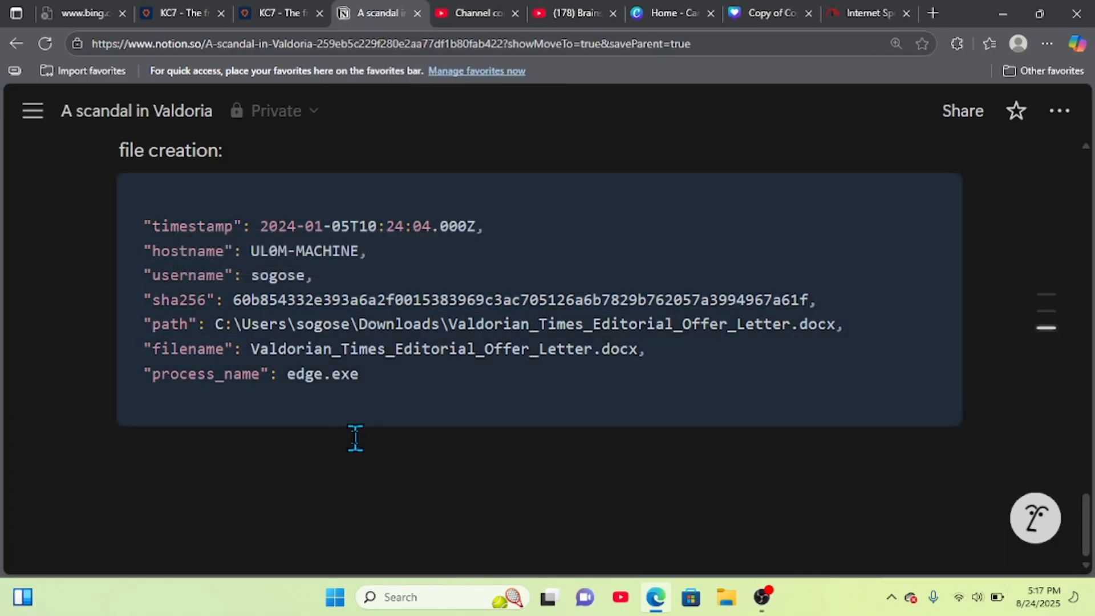
left_click(355, 438)
type("ps")
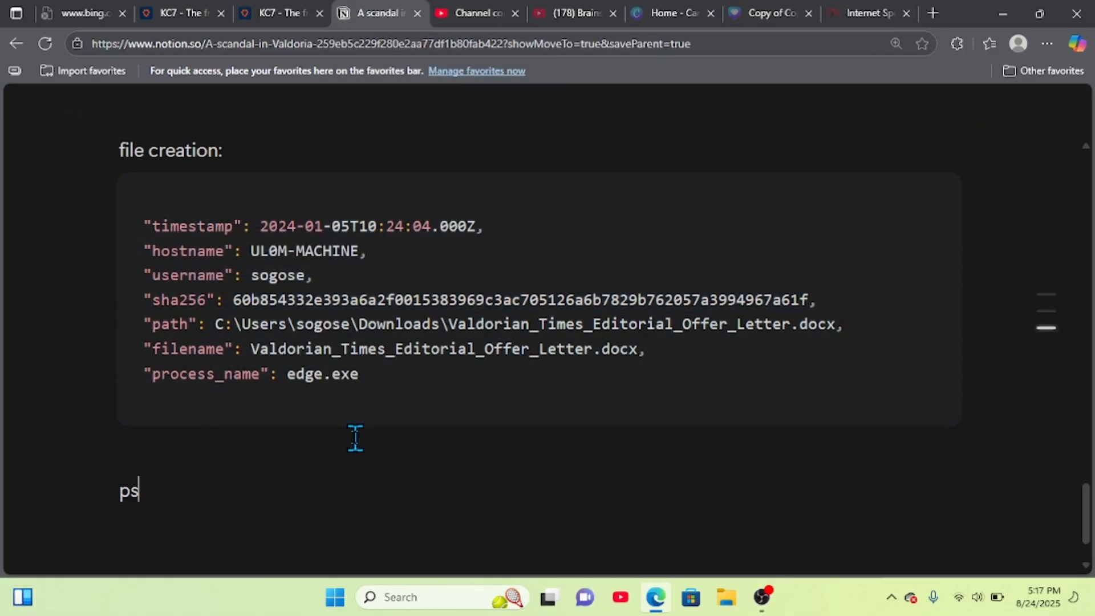
type("1 ")
type("fi")
type("ke")
key("BackSpace")
key("BackSpace")
type("le process:")
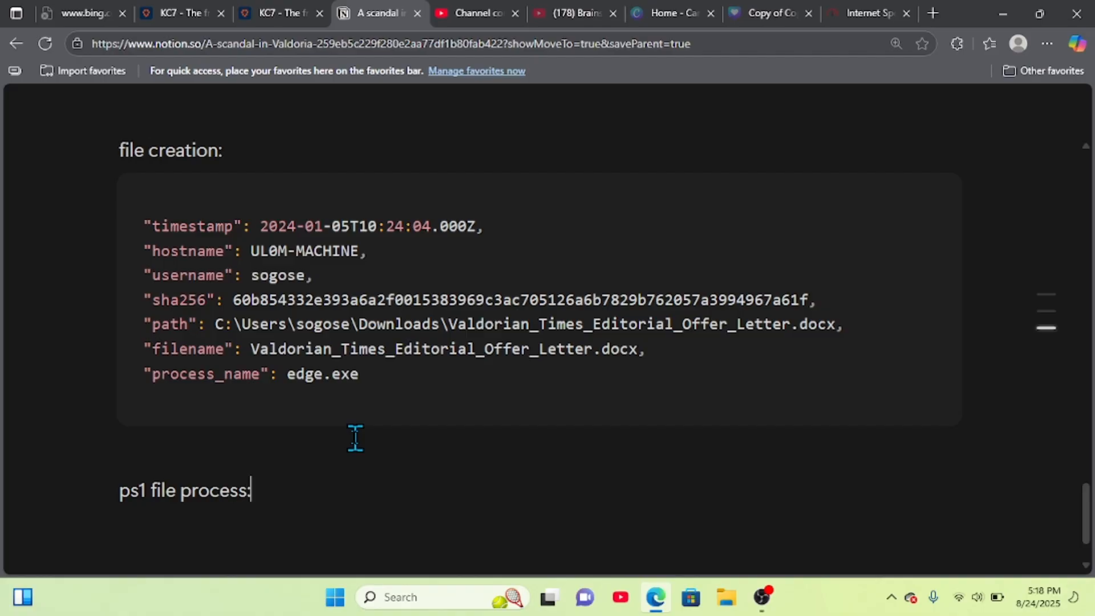
Step: Paste the copied process record under the "ps1 file process:" line and remove its trailing blank line
key("Return")
key("ctrl+v")
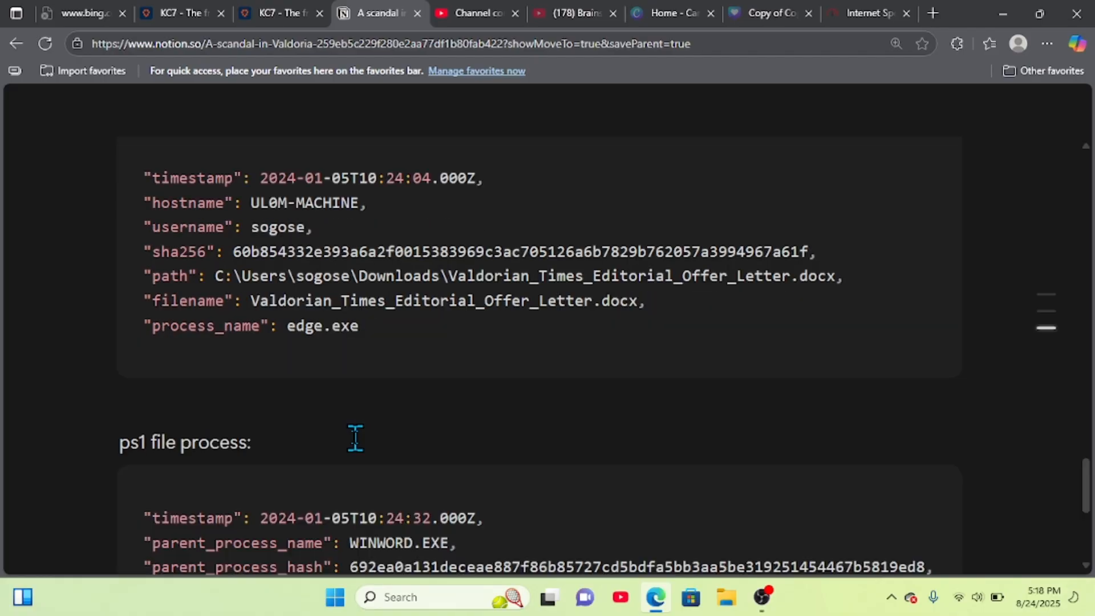
scroll(355, 438, "down", 5)
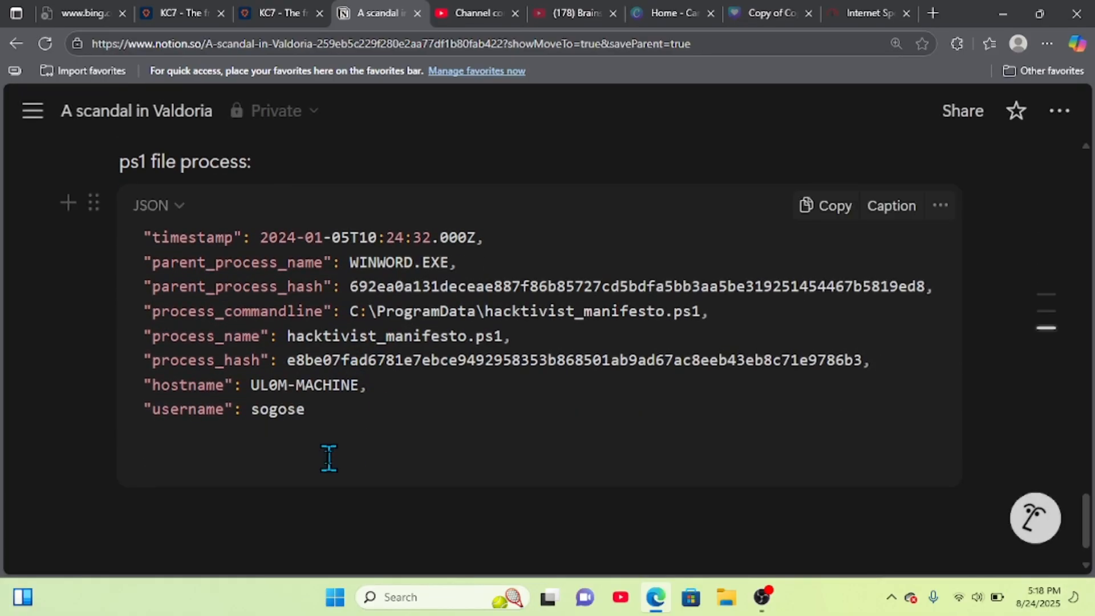
key("BackSpace")
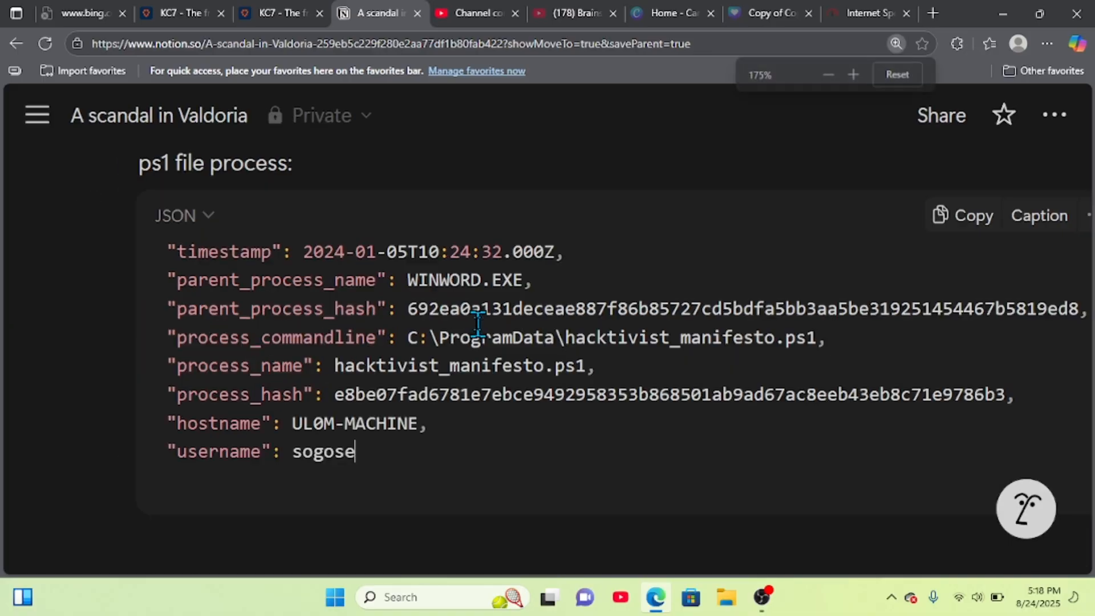
Step: Copy the process name hacktivist_manifesto.ps1 from the notes and submit it as the answer to KC7 question 12
key("ctrl+plus")
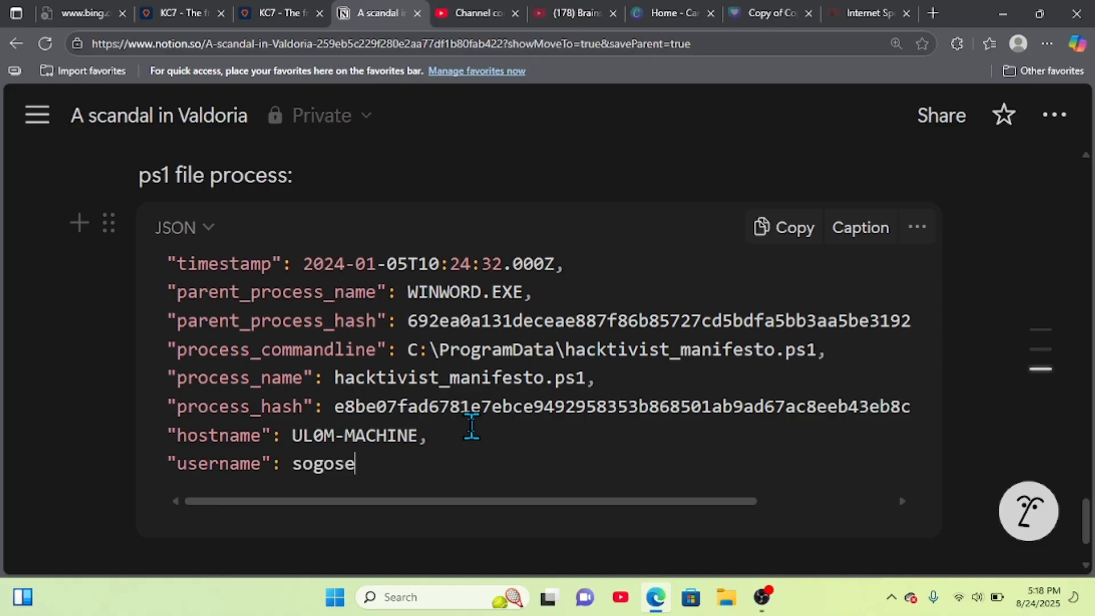
left_click(261, 12)
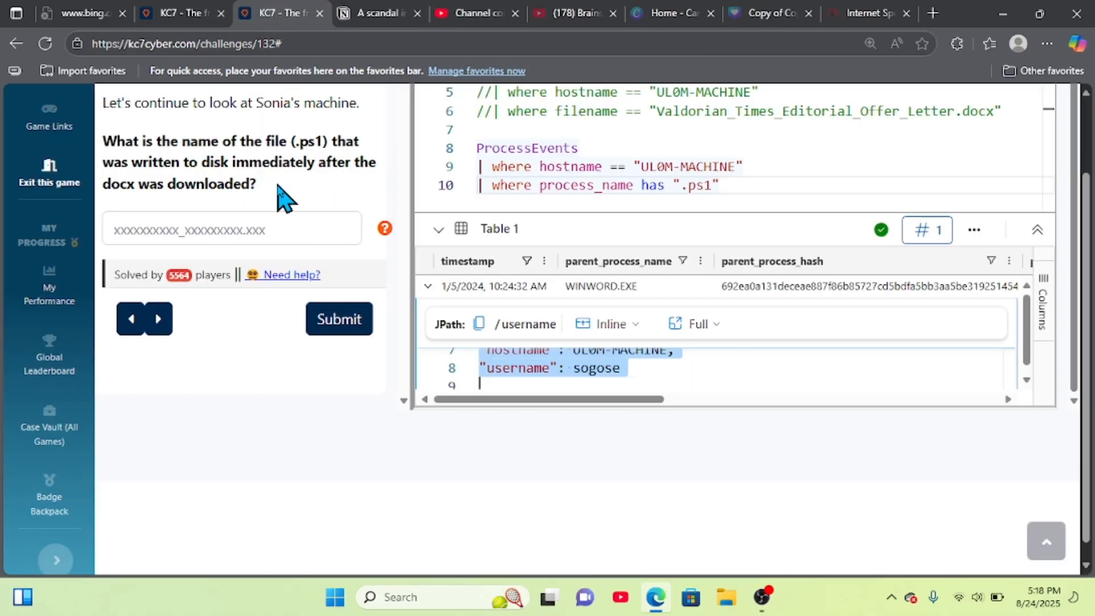
left_click(374, 11)
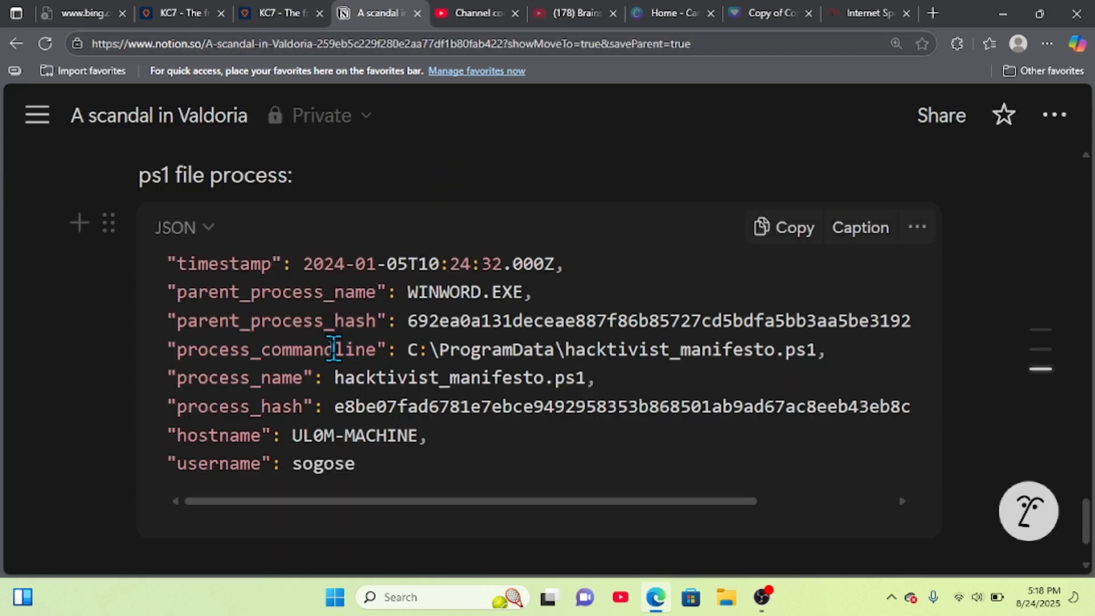
left_click_drag(341, 378, 403, 378)
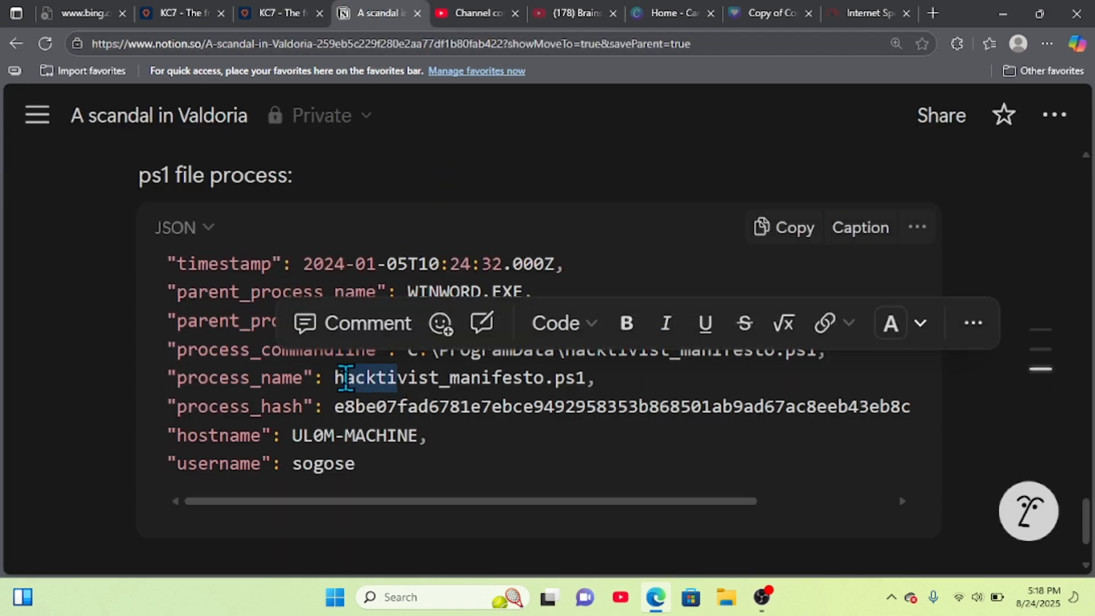
left_click_drag(336, 378, 586, 378)
key("ctrl+c")
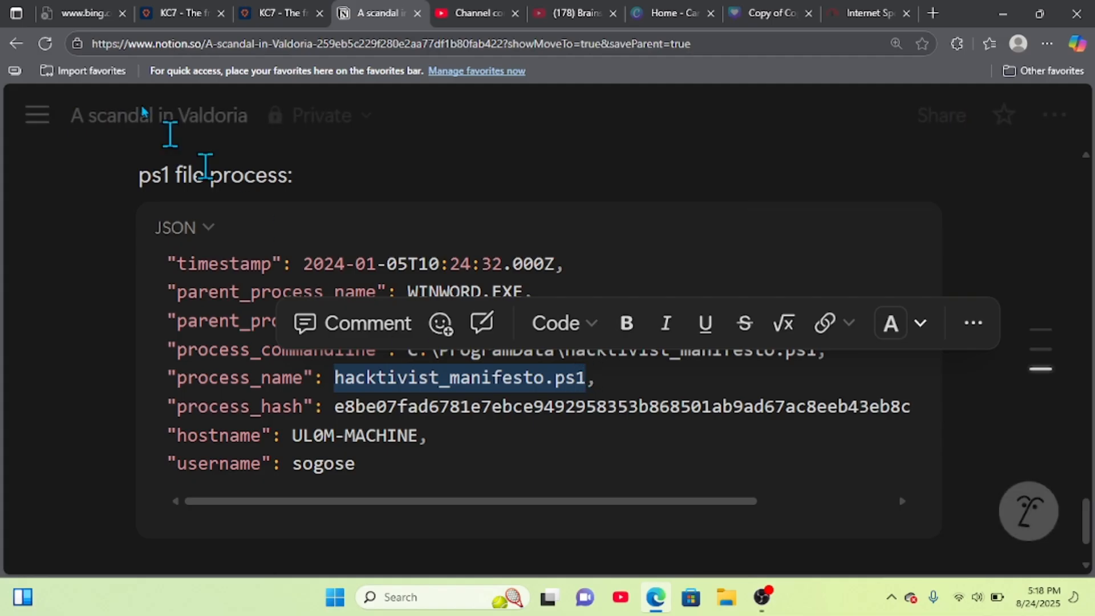
left_click(282, 22)
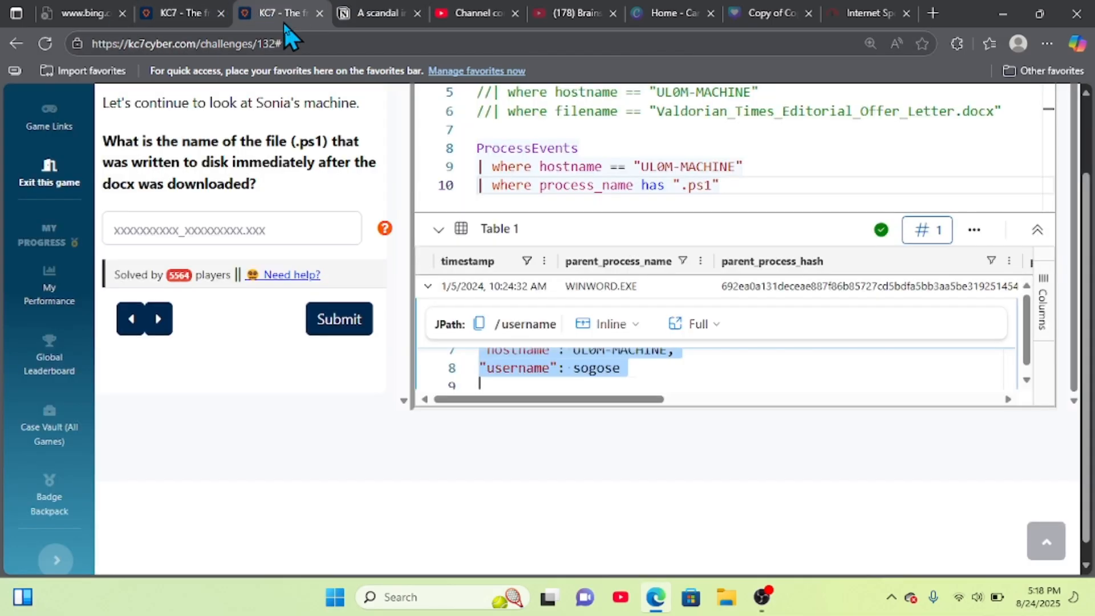
left_click(300, 226)
key("ctrl+v")
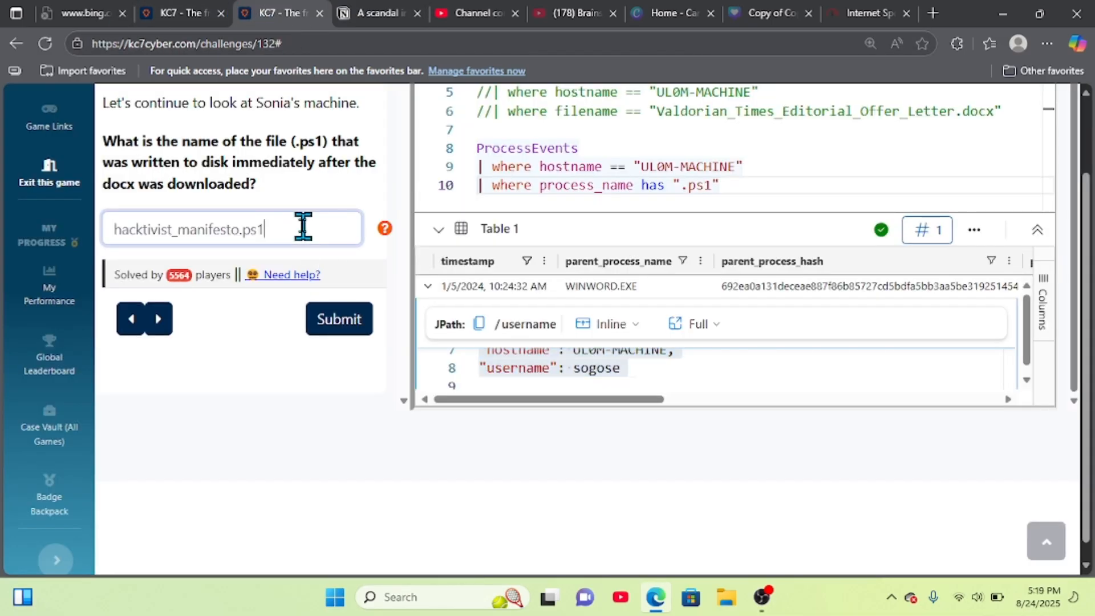
left_click(346, 332)
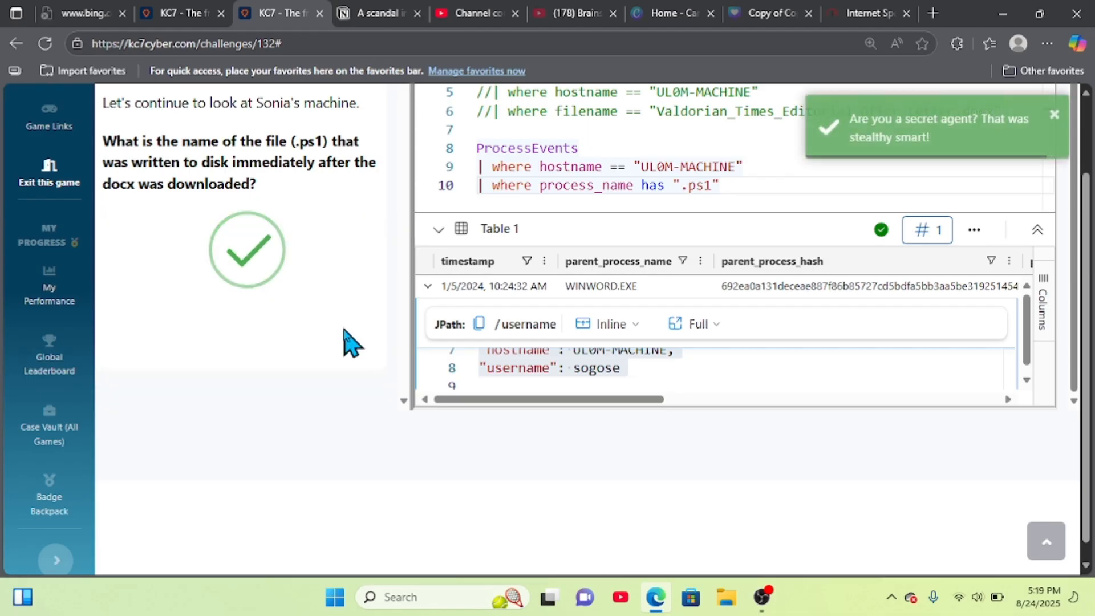
Step: Copy the timestamp 2024-01-05T10:24:32.000Z from the ps1 record in the notes and submit it for KC7 question 13
scroll(345, 343, "up", 1)
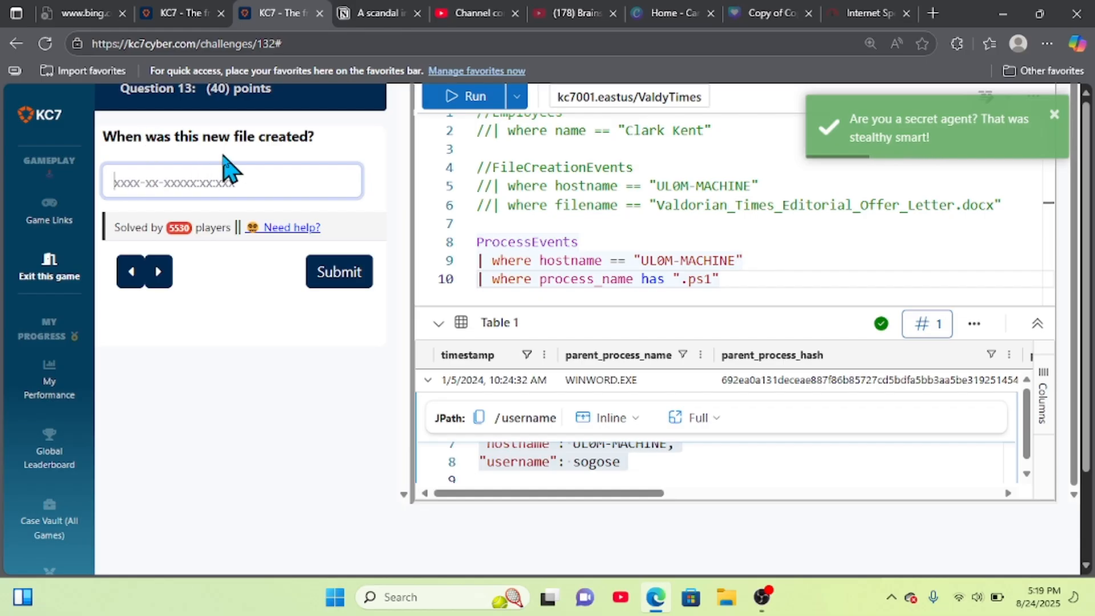
left_click(398, 8)
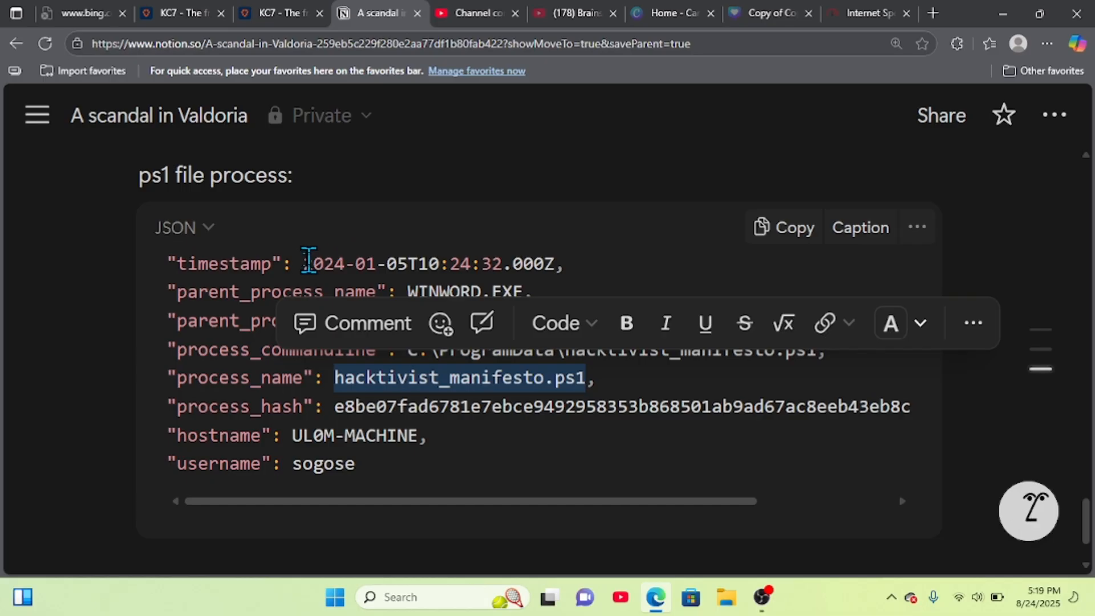
left_click_drag(304, 263, 550, 268)
key("ctrl+c")
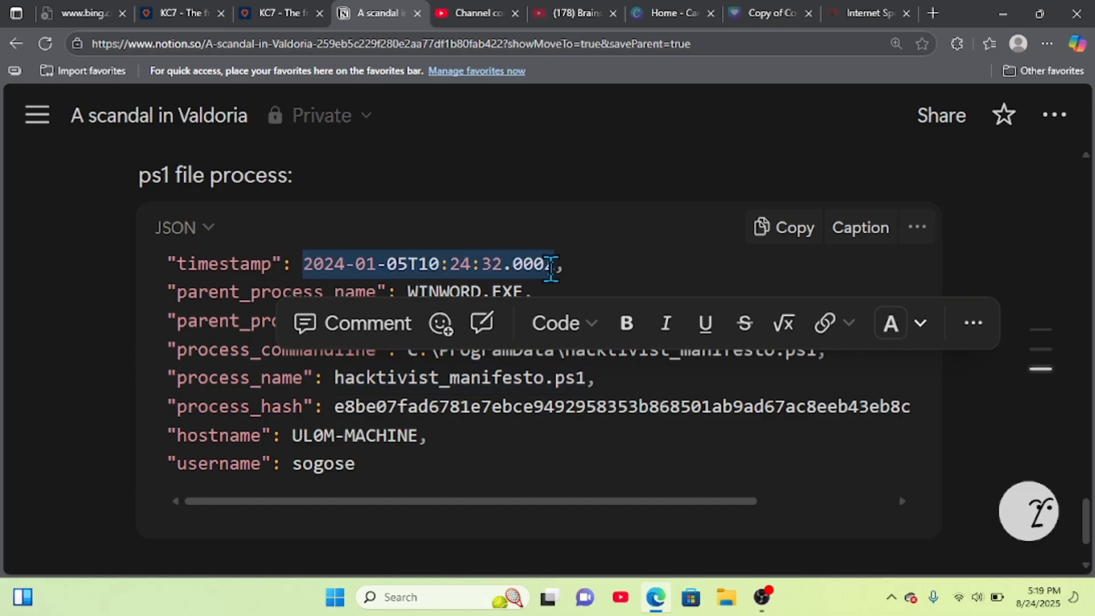
left_click(277, 12)
left_click(312, 180)
key("ctrl+v")
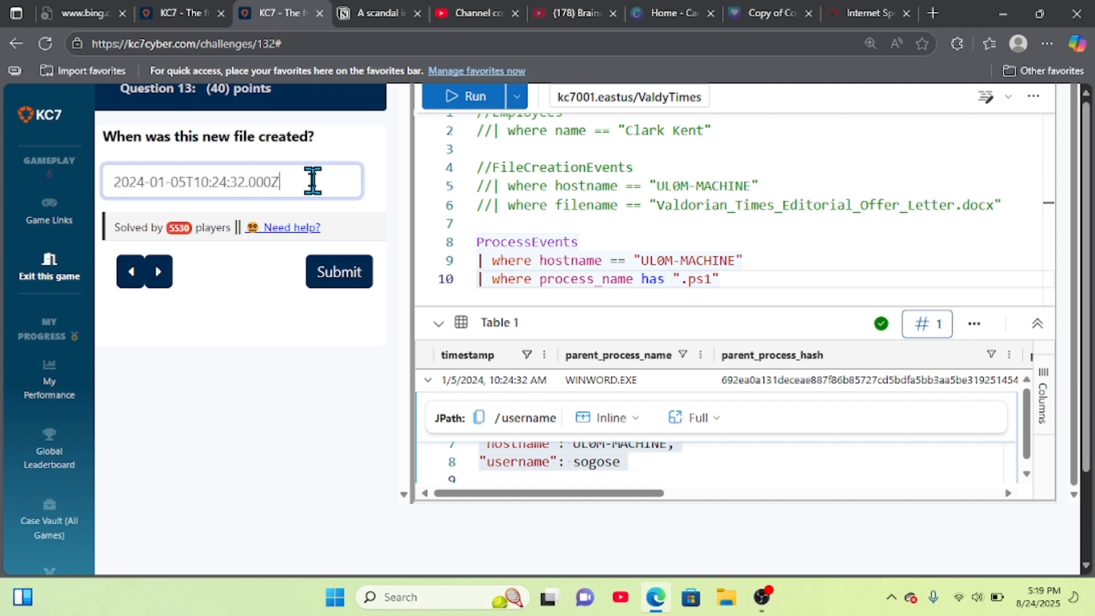
left_click(347, 277)
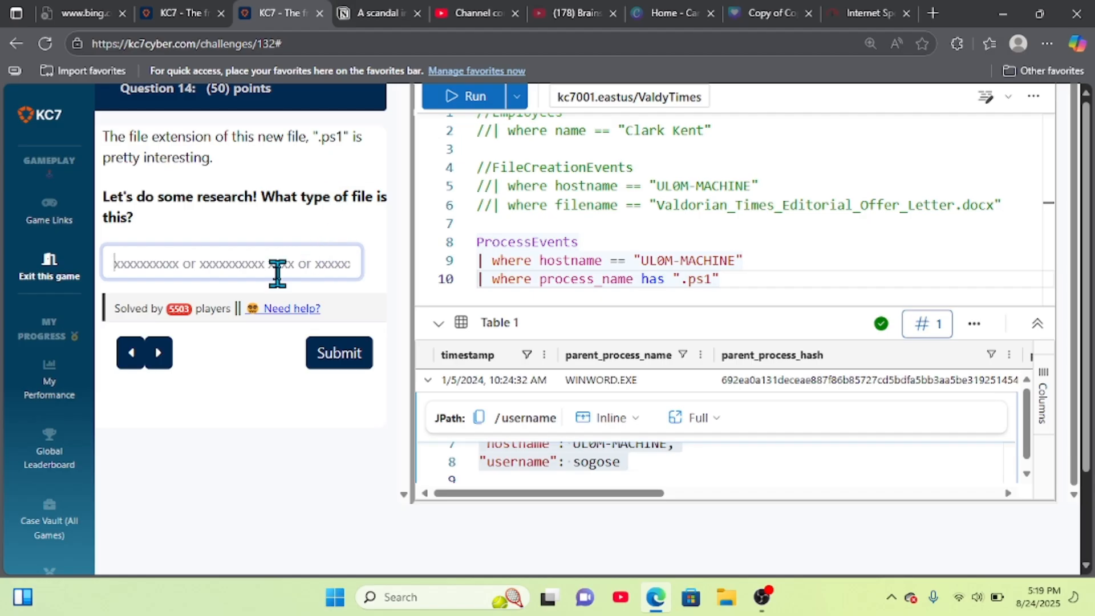
Step: Submit "powershell" as the file type for question 14 and dismiss the level-up message to keep playing
type("powe")
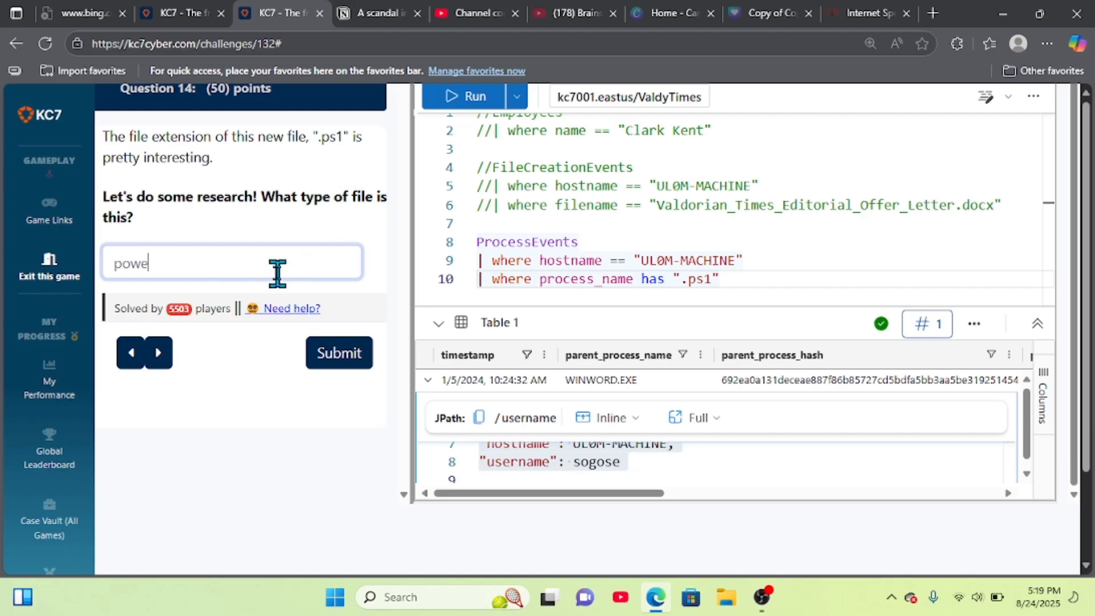
type("rshellll")
left_click(340, 353)
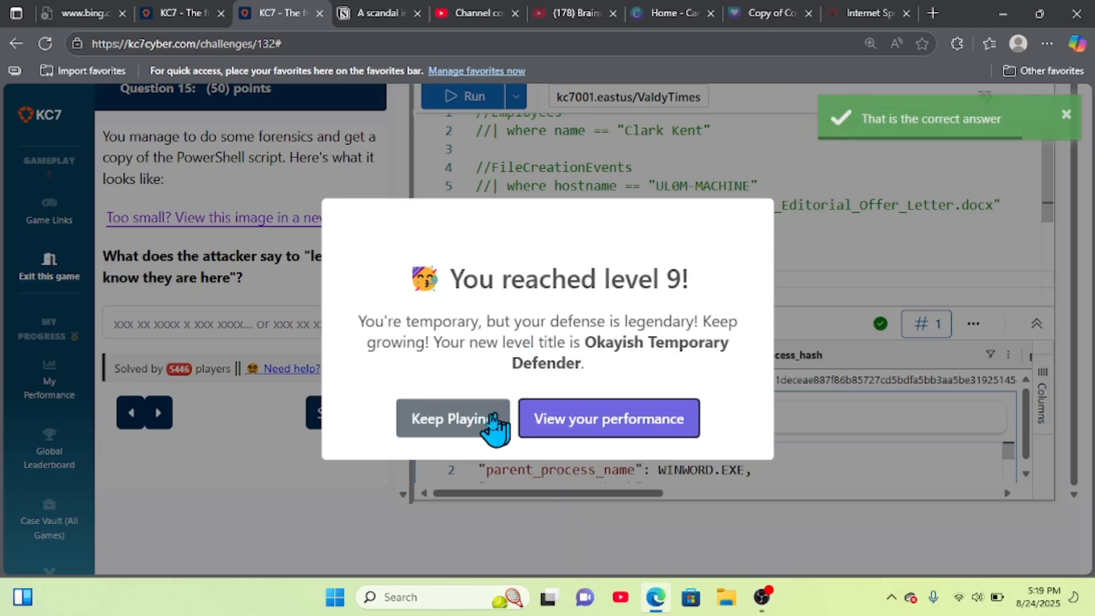
left_click(477, 423)
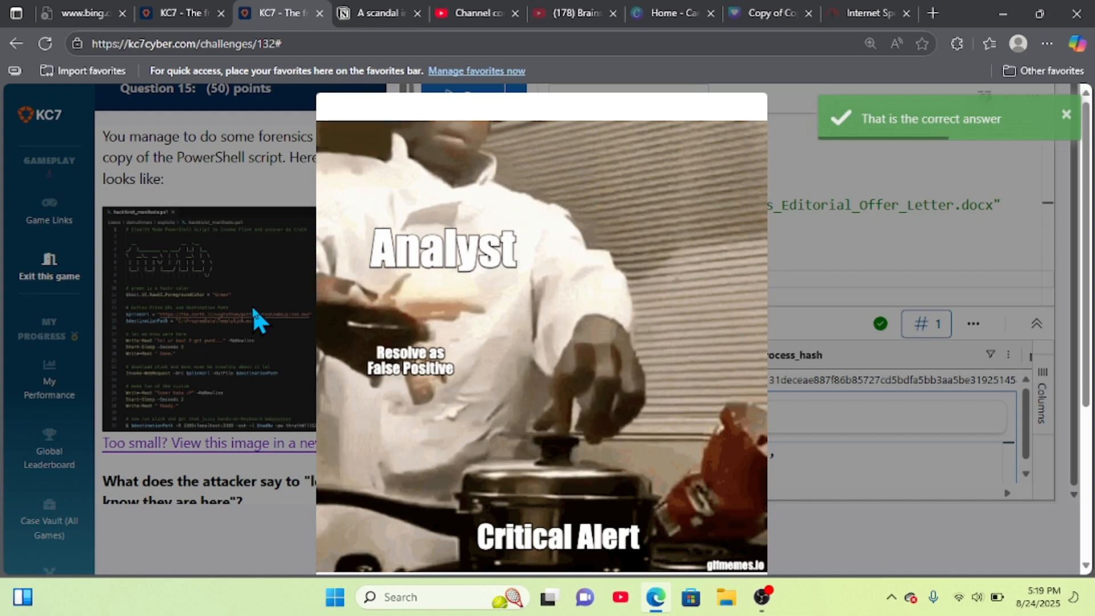
scroll(365, 391, "down", 4)
left_click(459, 527)
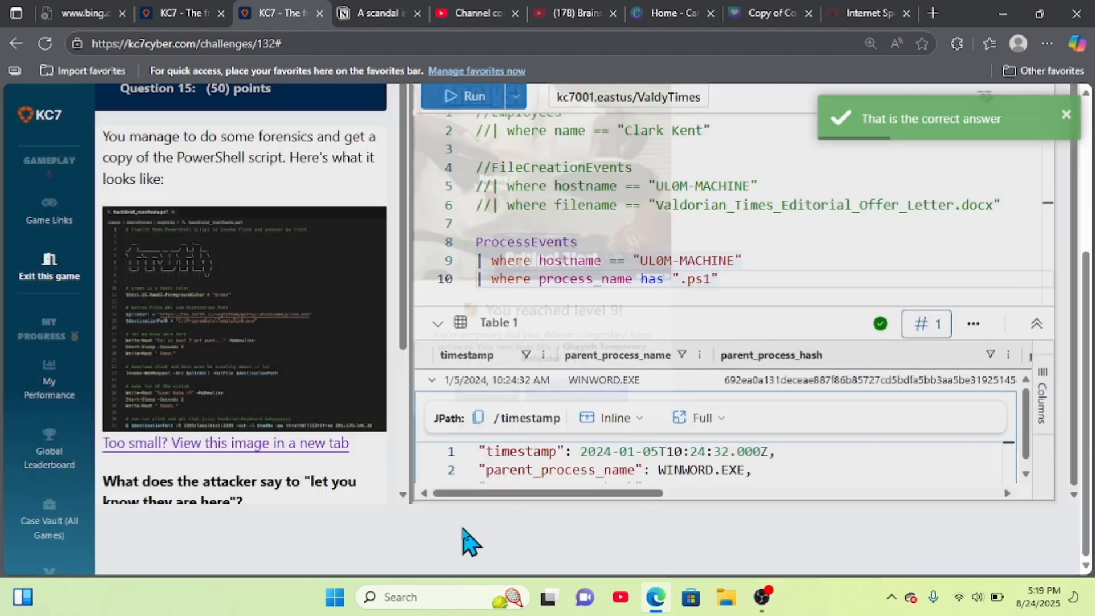
Step: Enlarge the PowerShell script image in question 15 and examine its Write-Host lines for the attacker's announcement
scroll(220, 252, "down", 5)
scroll(220, 251, "up", 5)
key("ctrl+plus")
key("ctrl+plus")
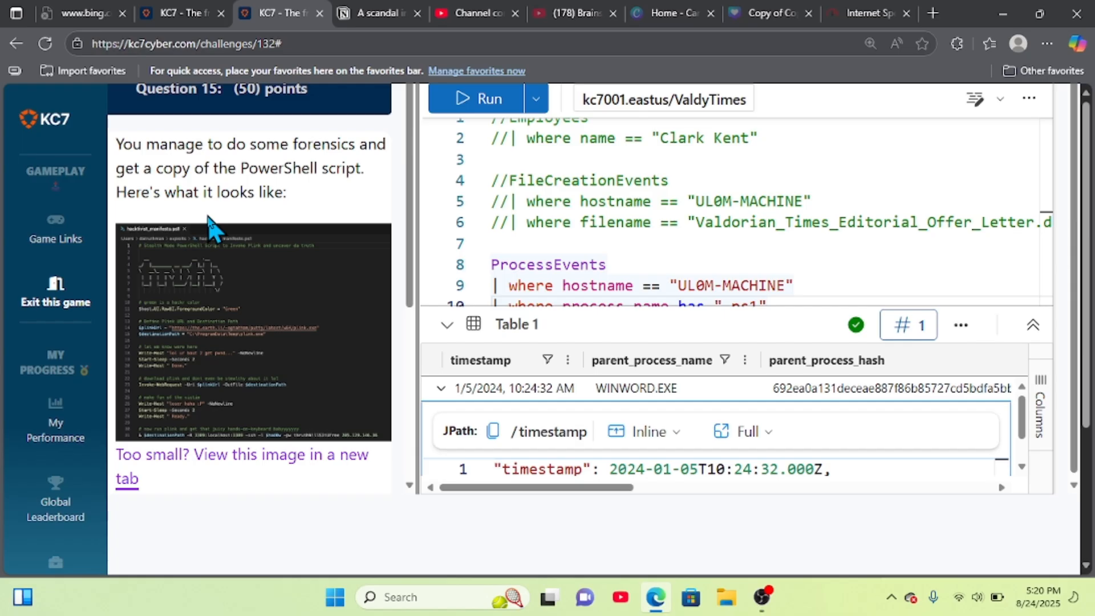
left_click(224, 317)
scroll(342, 354, "down", 3)
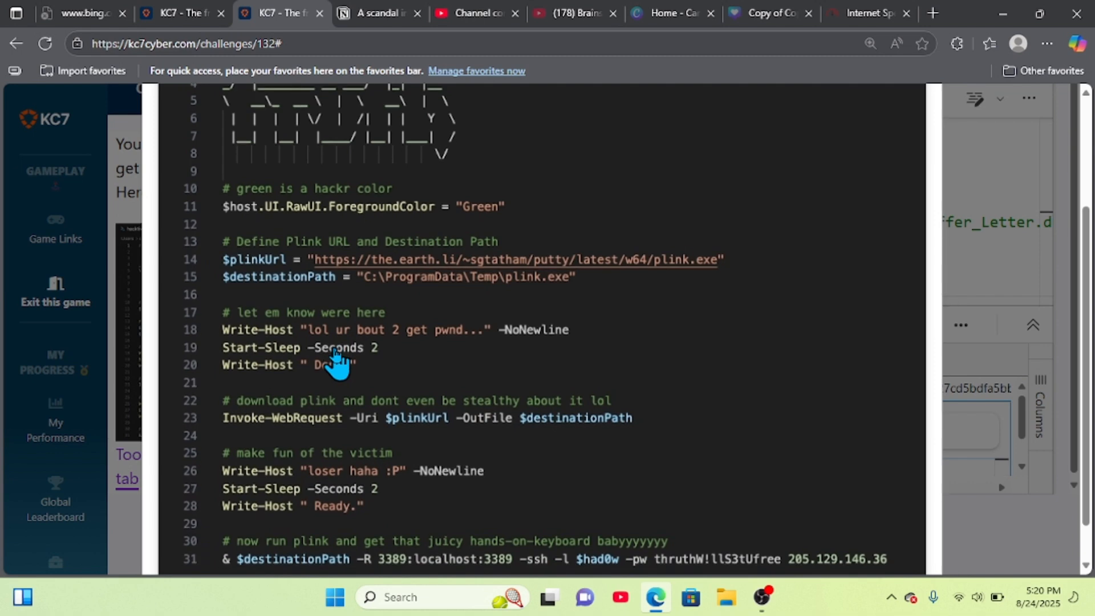
Step: Examine the hacktivist_manifesto.ps1 script in the enlarged image and its downloaded copy, and close both views
key("ctrl+0")
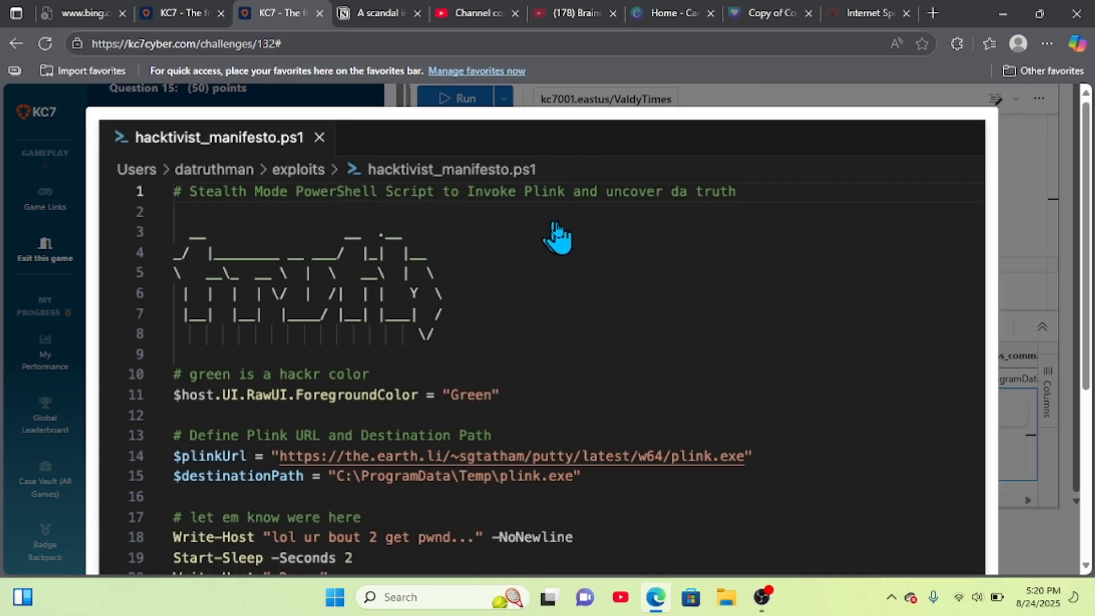
scroll(621, 239, "down", 3)
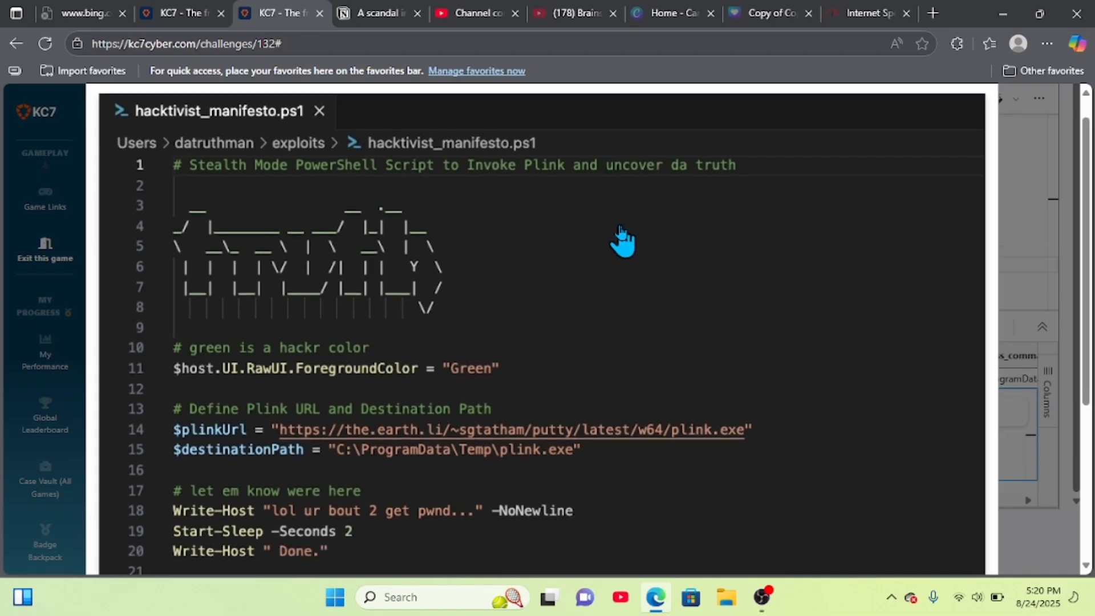
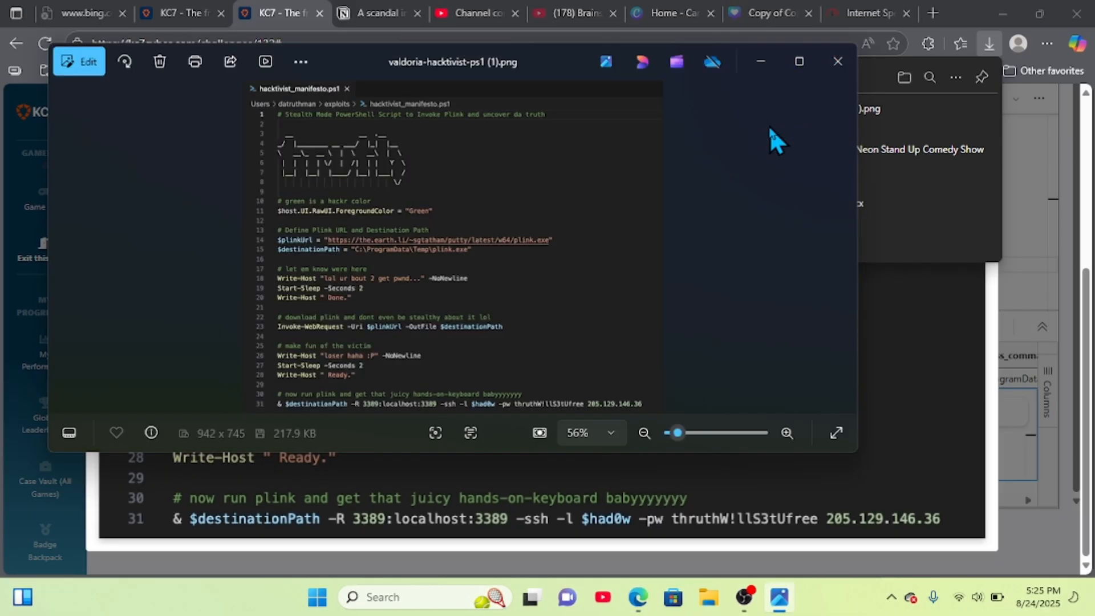
scroll(690, 200, "up", 4)
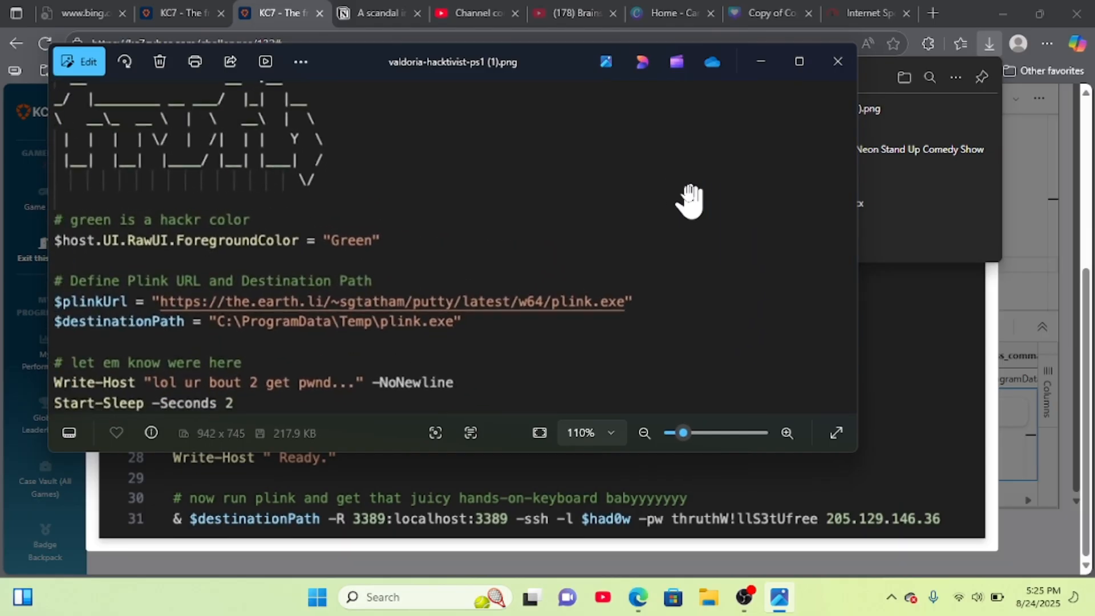
scroll(690, 200, "down", 1)
left_click(761, 61)
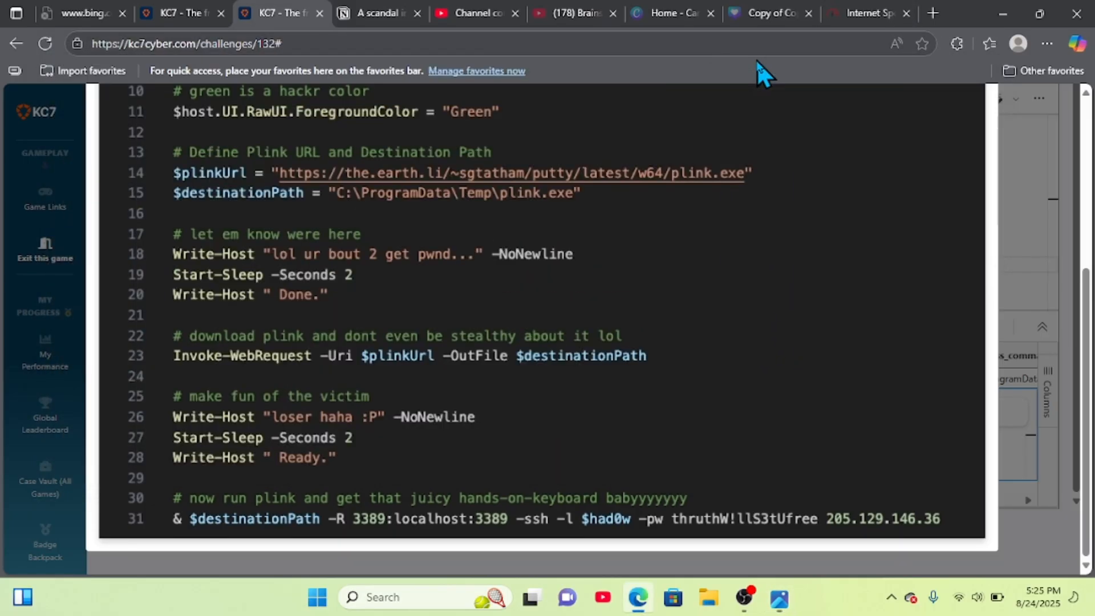
left_click(354, 10)
left_click(268, 5)
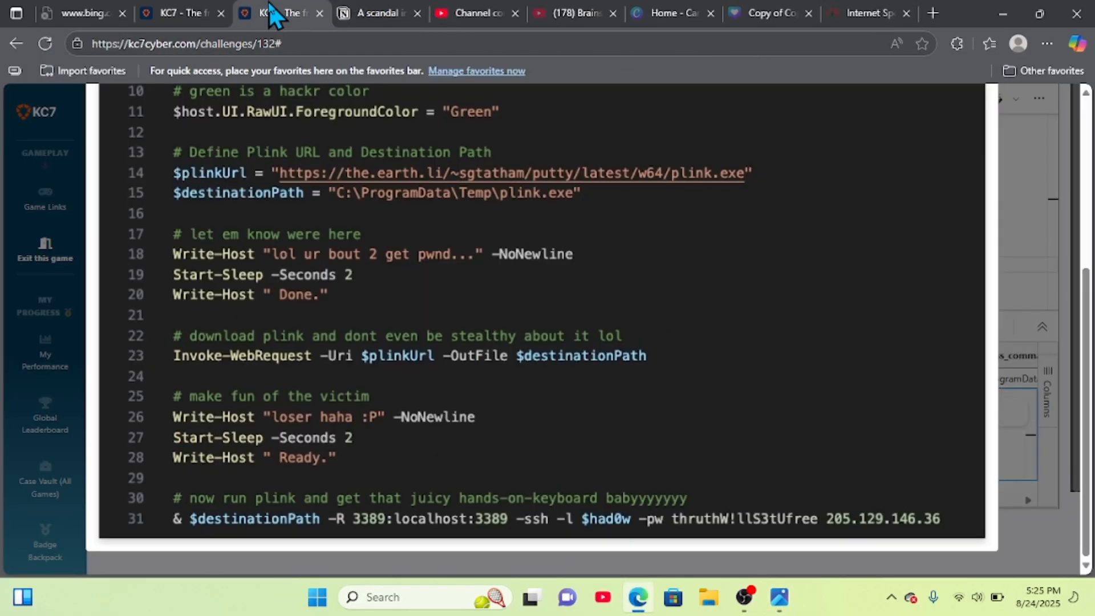
left_click(69, 258)
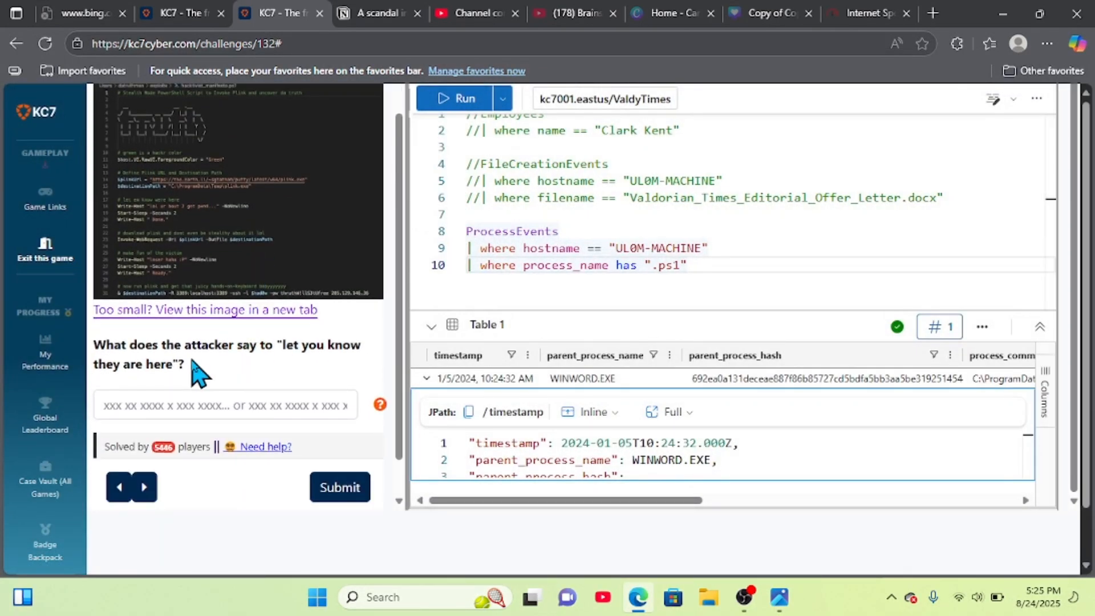
Step: Check the "let em know were here" line in the script image and submit "lol ur bout 2 get pwnd" for question 15
scroll(194, 373, "down", 1)
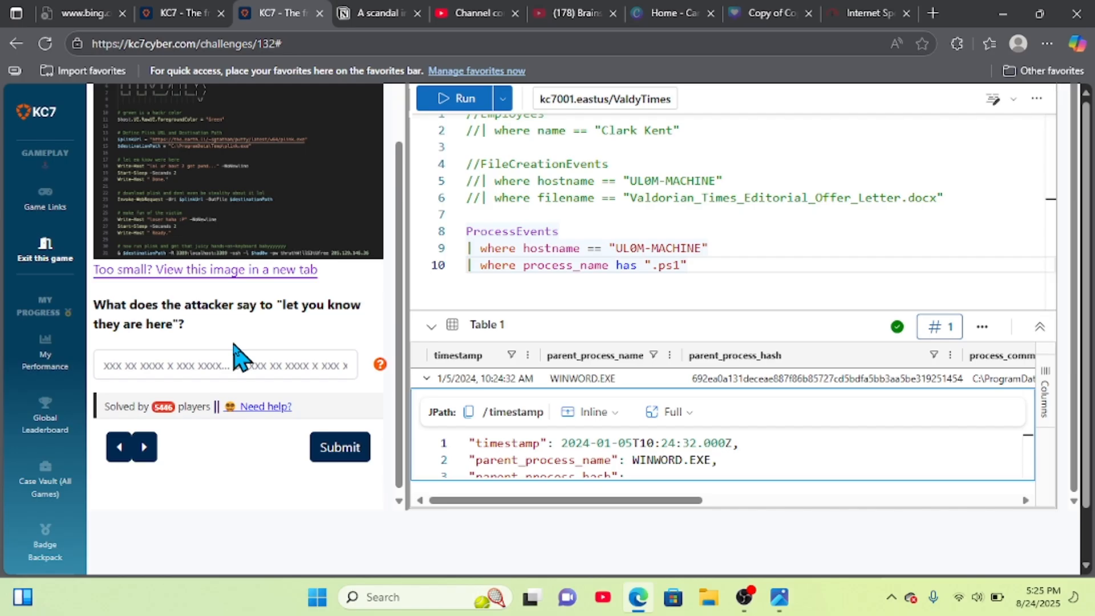
left_click(246, 225)
scroll(430, 313, "down", 3)
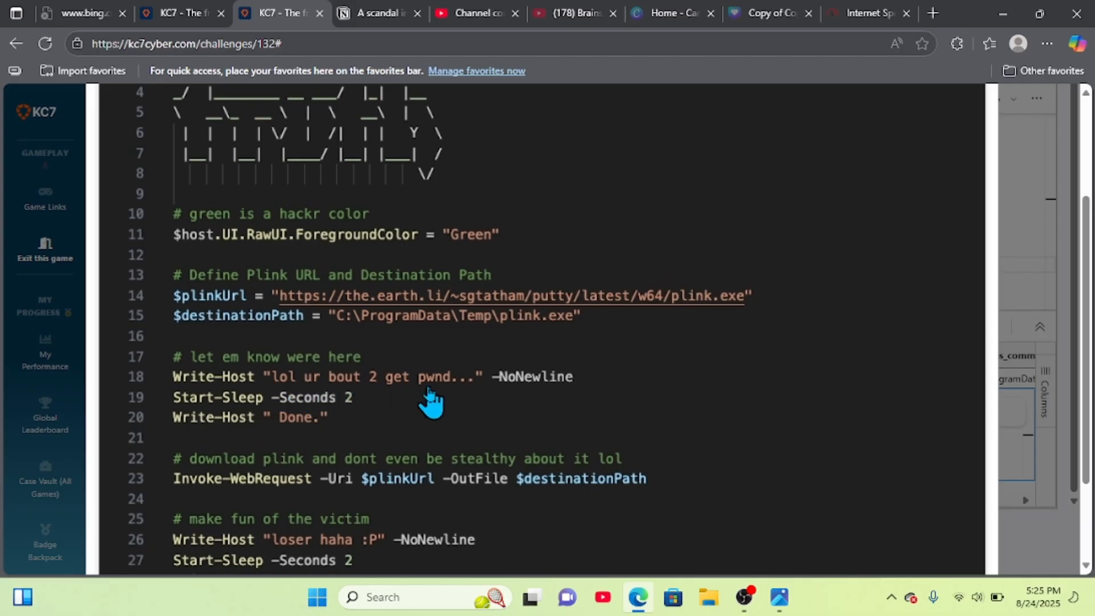
left_click(73, 397)
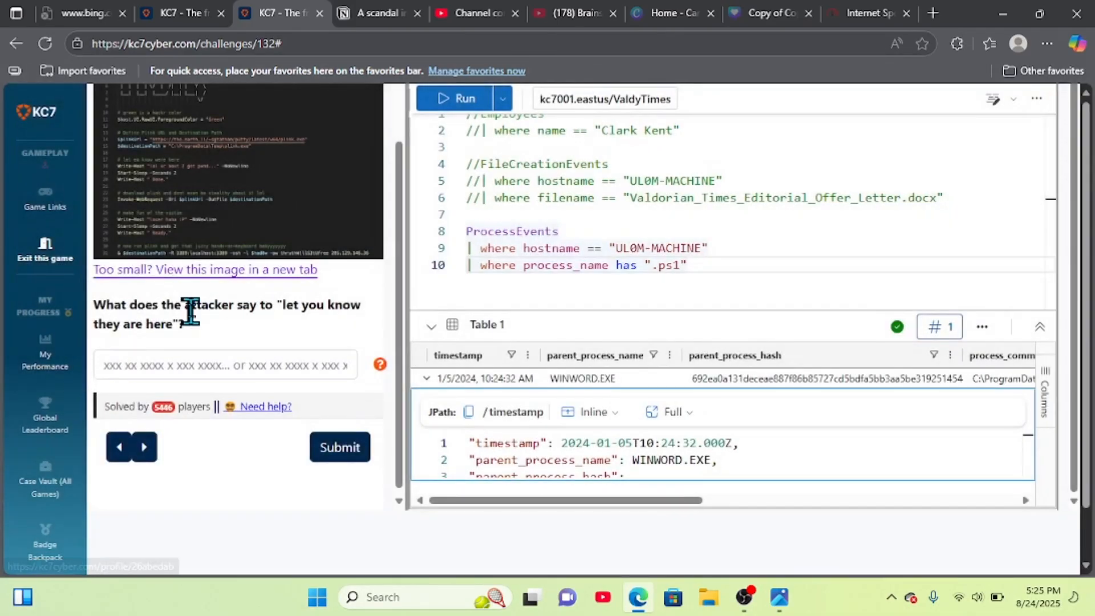
left_click(188, 365)
type("k")
key("BackSpace")
type("lol")
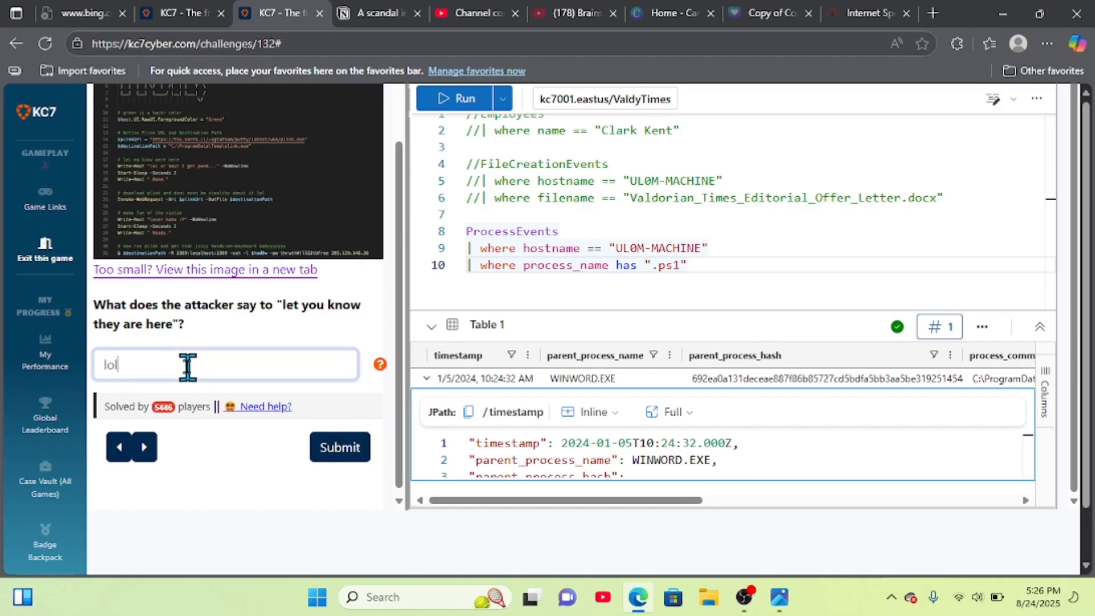
type(" ur bout 2 get pwnd")
left_click(321, 454)
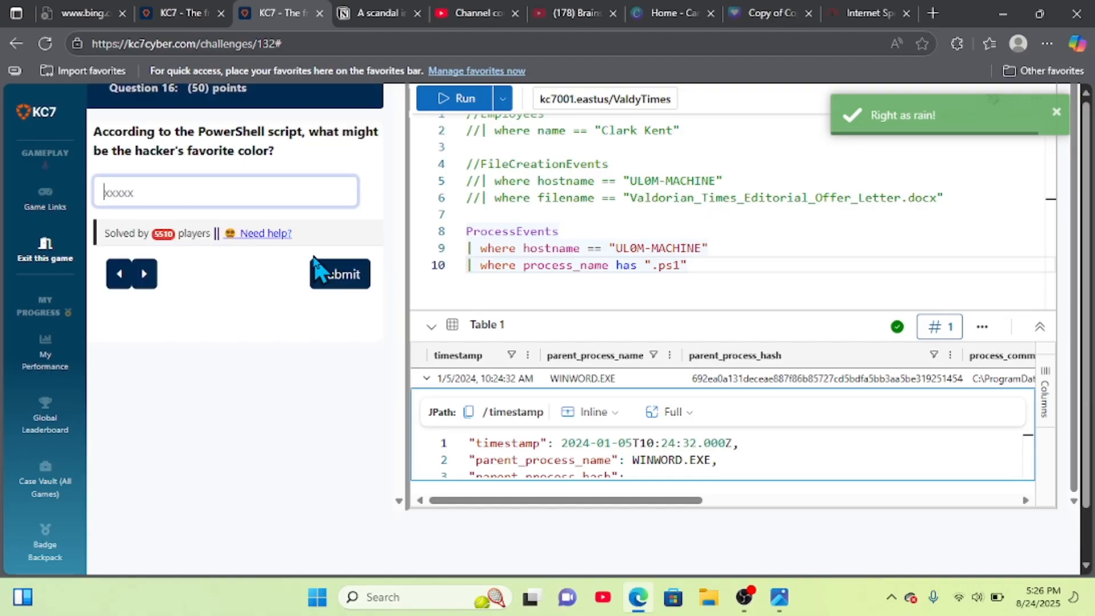
Step: Submit "green" as the hacker's favorite color for question 16
key("ctrl+plus")
key("ctrl+plus")
key("ctrl+plus")
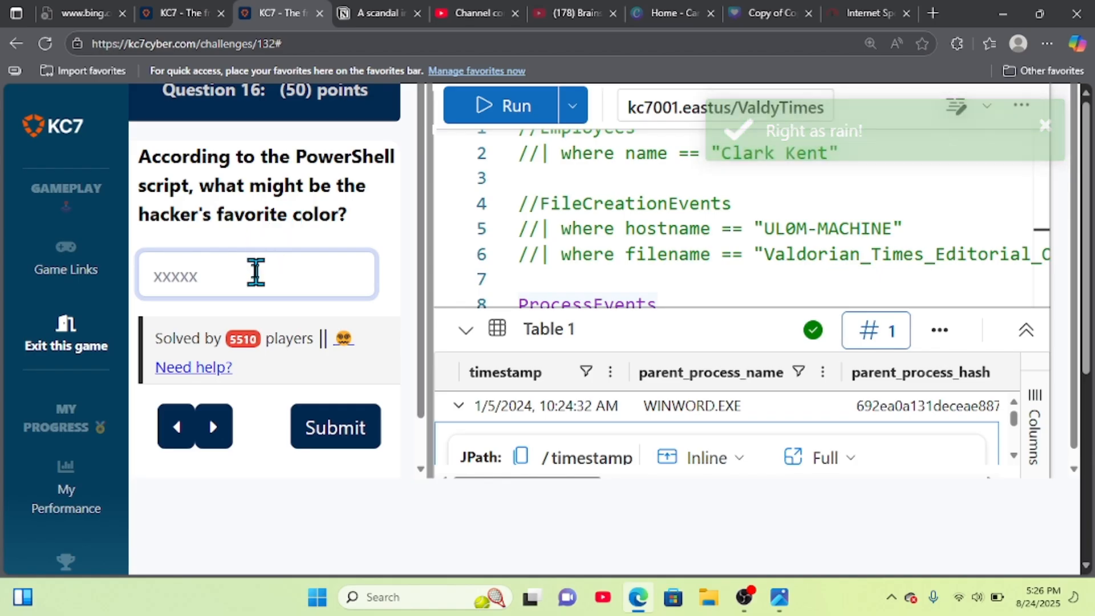
type("green")
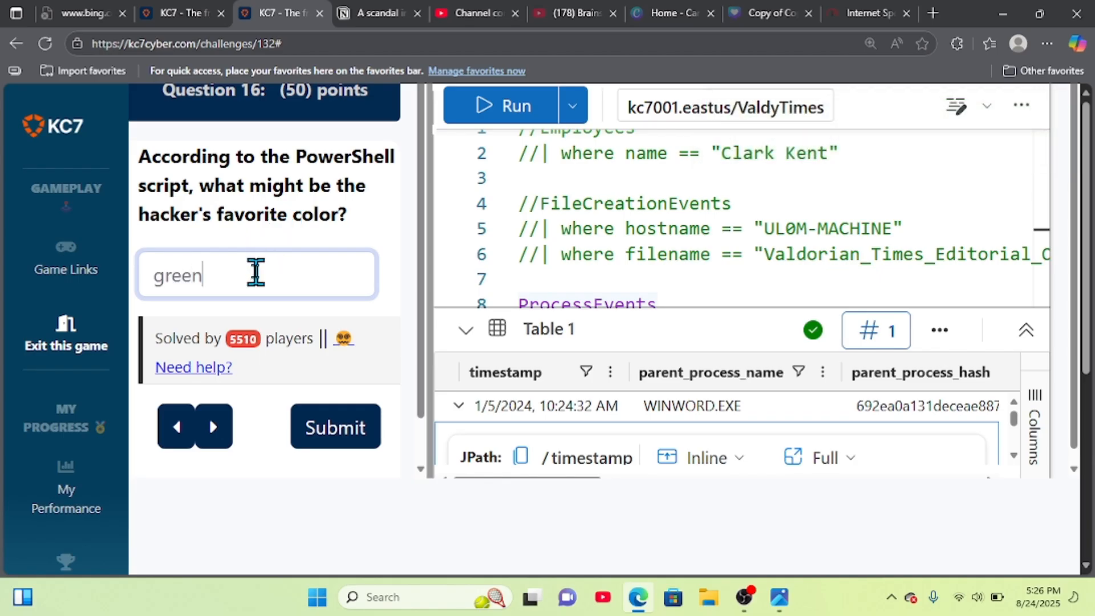
left_click(348, 443)
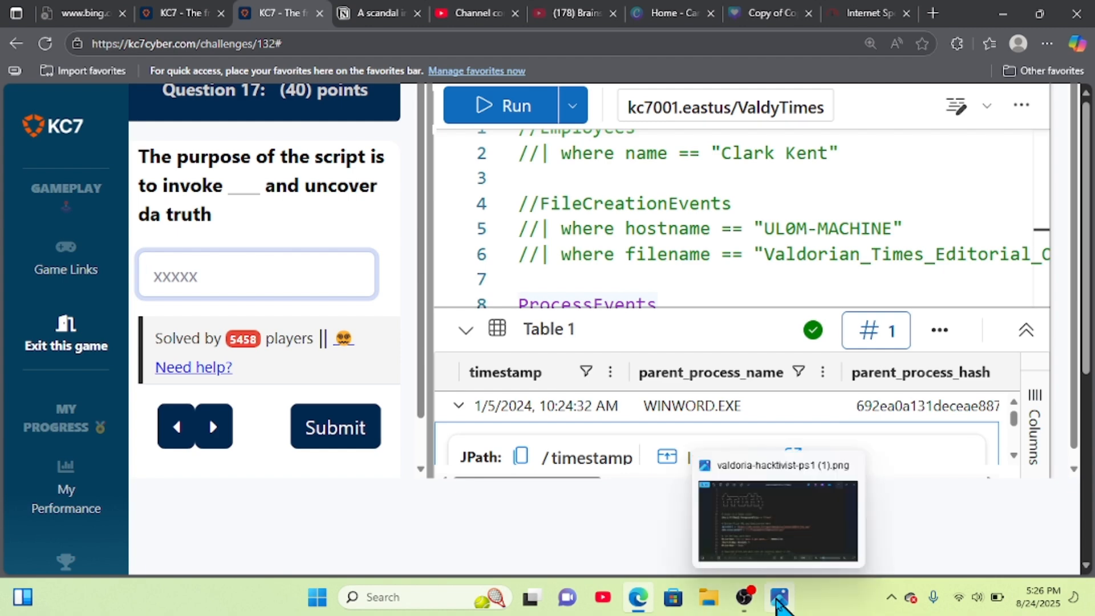
Step: Check the downloaded script image for the tool it invokes and submit "plink" as the answer to question 17
left_click(779, 597)
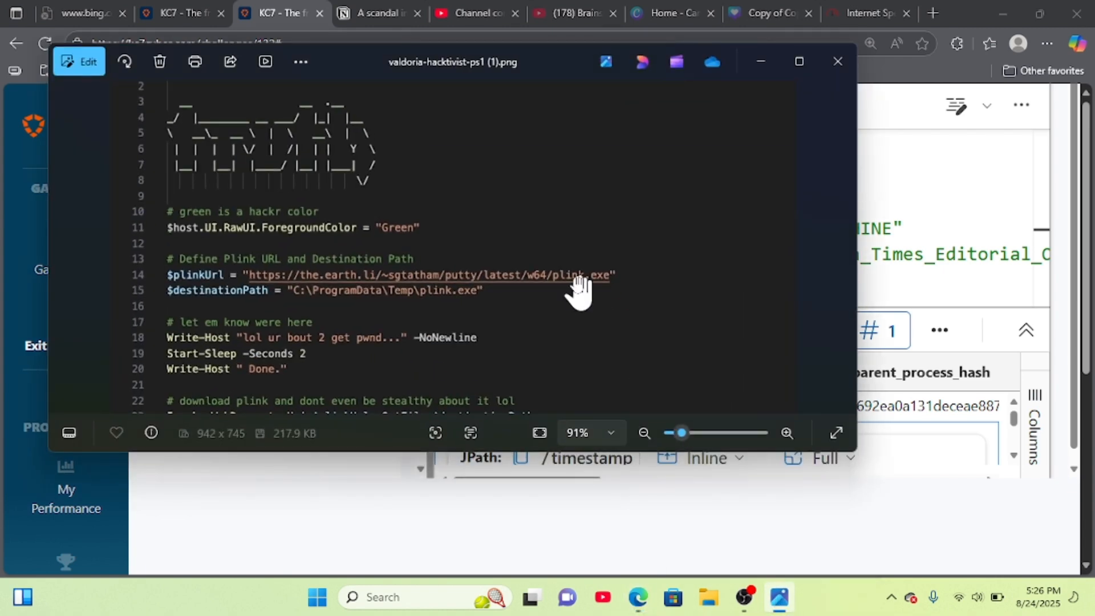
left_click(958, 168)
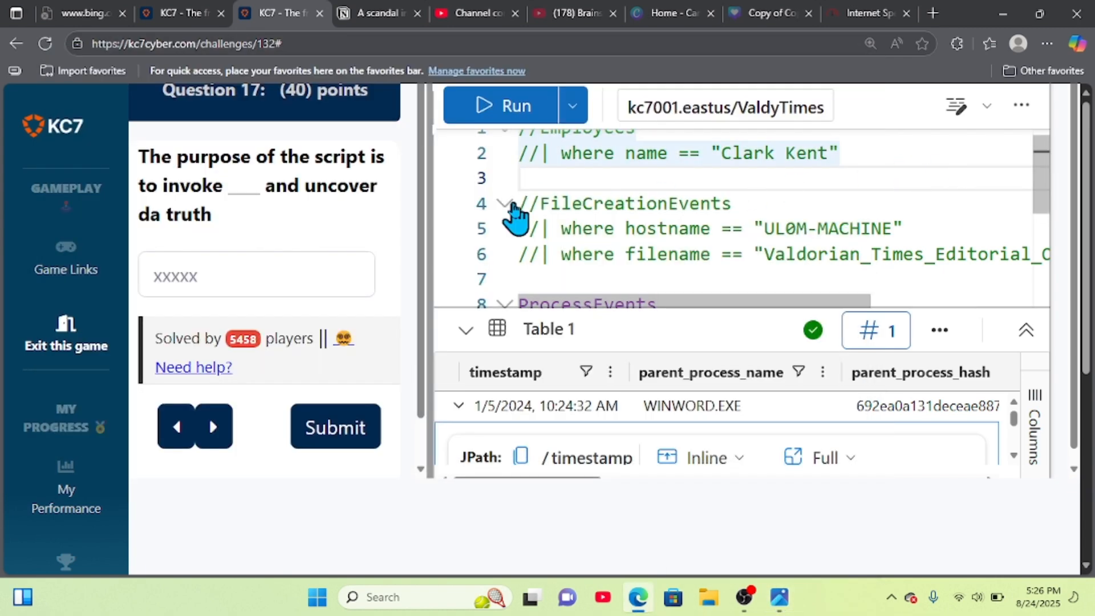
left_click(293, 292)
type("plink")
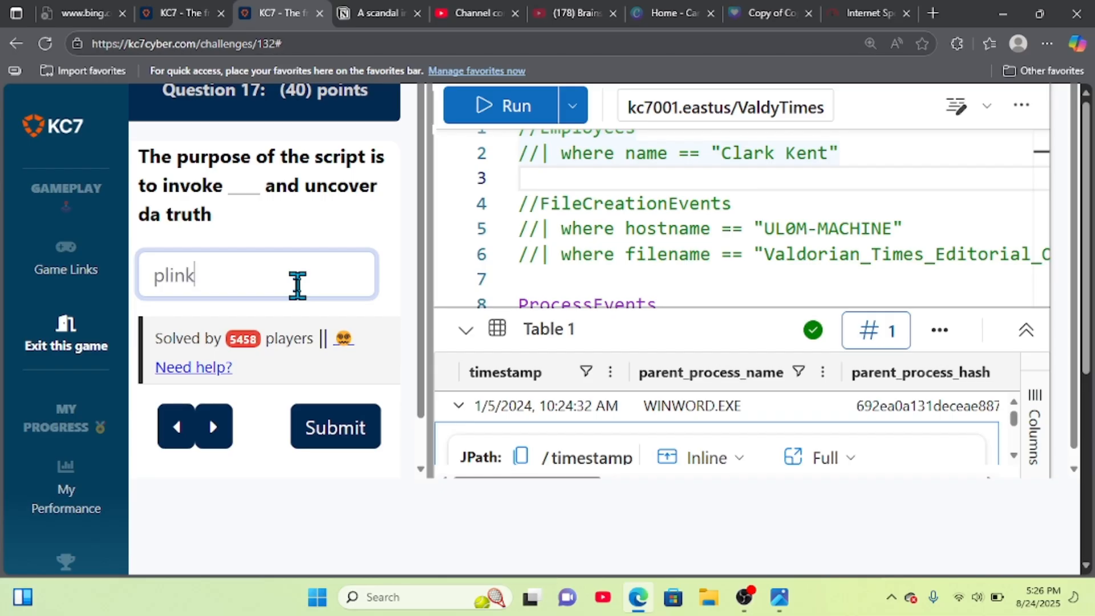
left_click(326, 427)
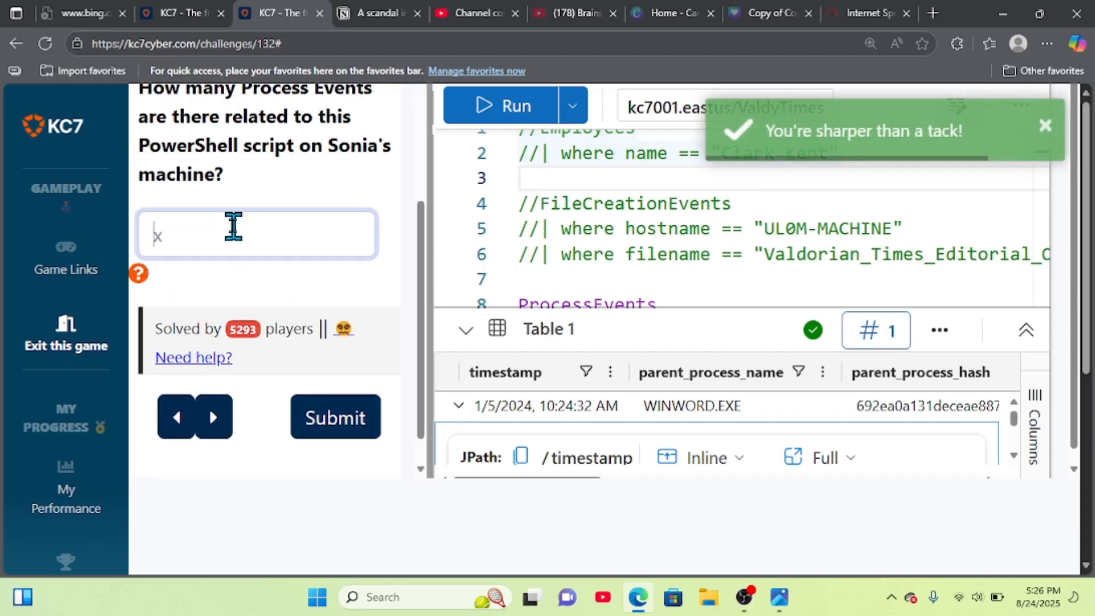
Step: Read the full question 18 text about process events related to the PowerShell script
scroll(233, 226, "up", 4)
scroll(234, 227, "up", 3)
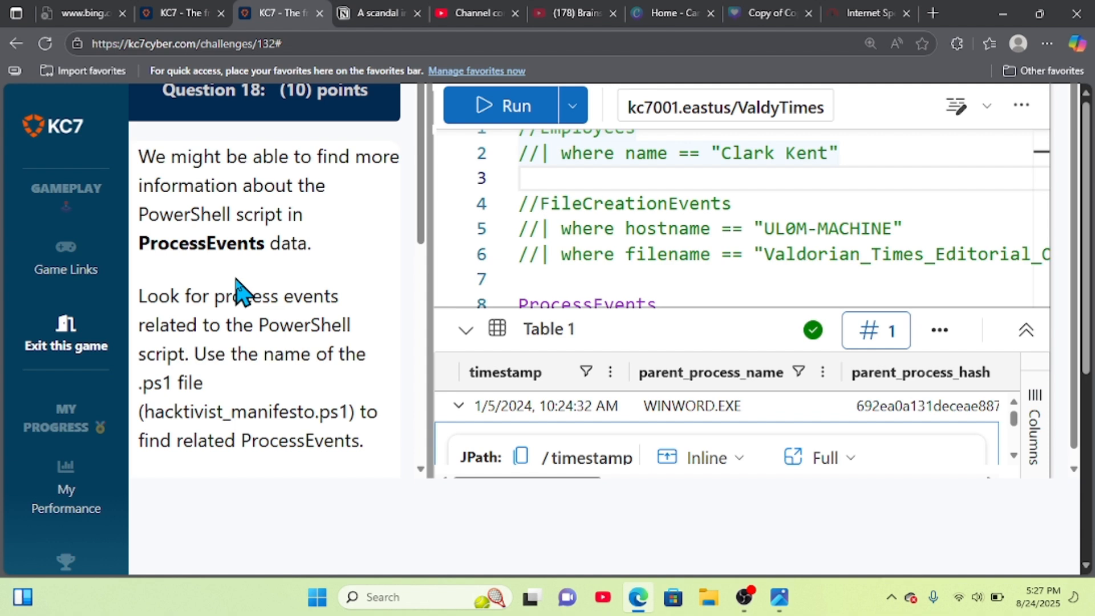
scroll(253, 305, "down", 1)
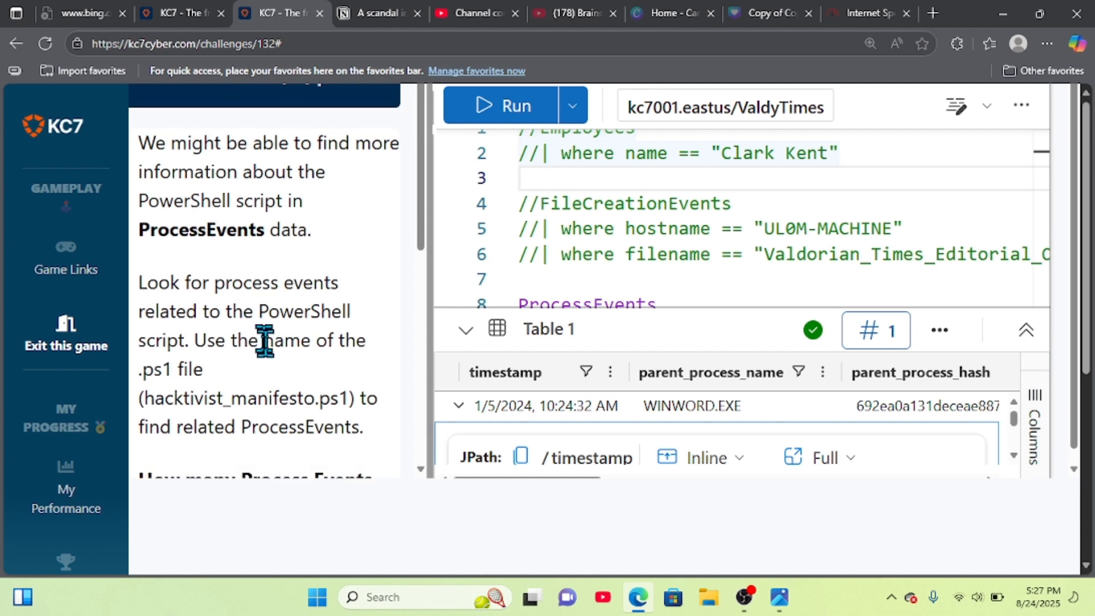
scroll(264, 339, "down", 2)
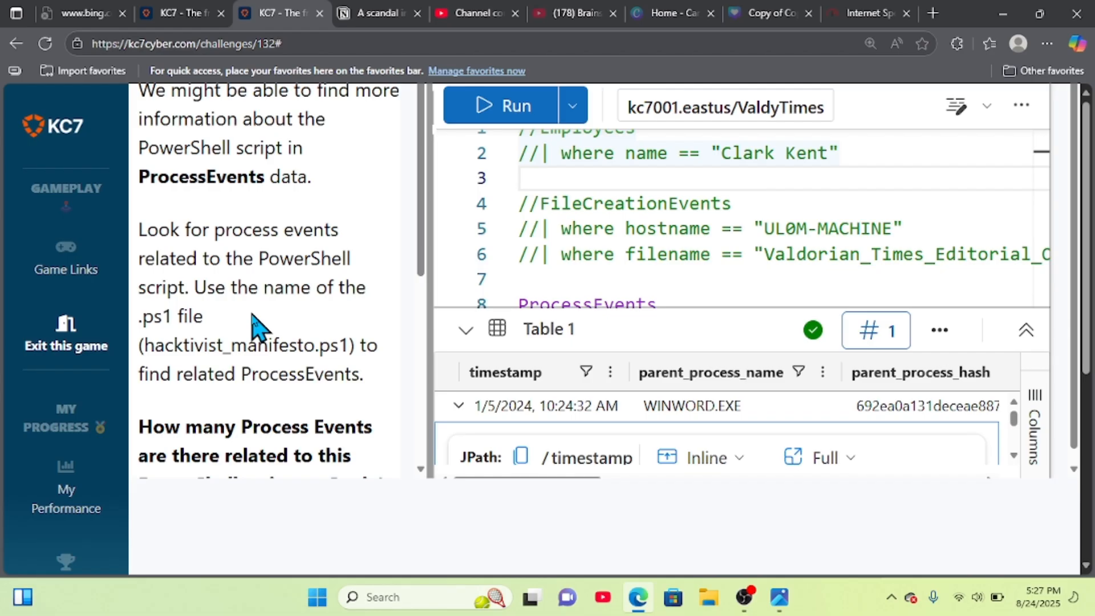
scroll(262, 321, "down", 1)
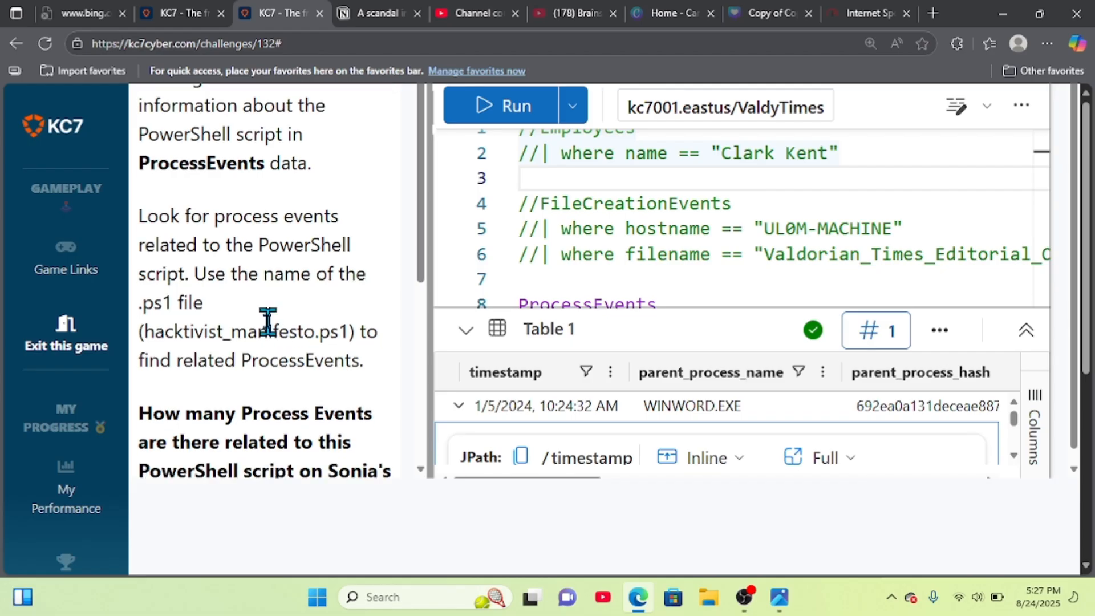
scroll(268, 321, "down", 1)
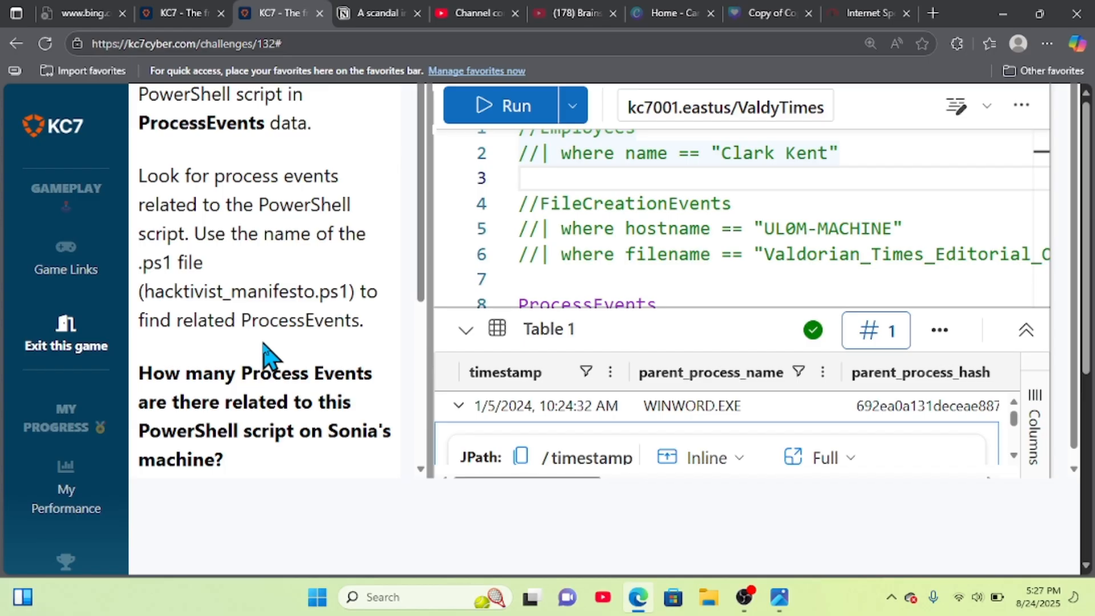
scroll(264, 344, "down", 1)
scroll(249, 411, "down", 2)
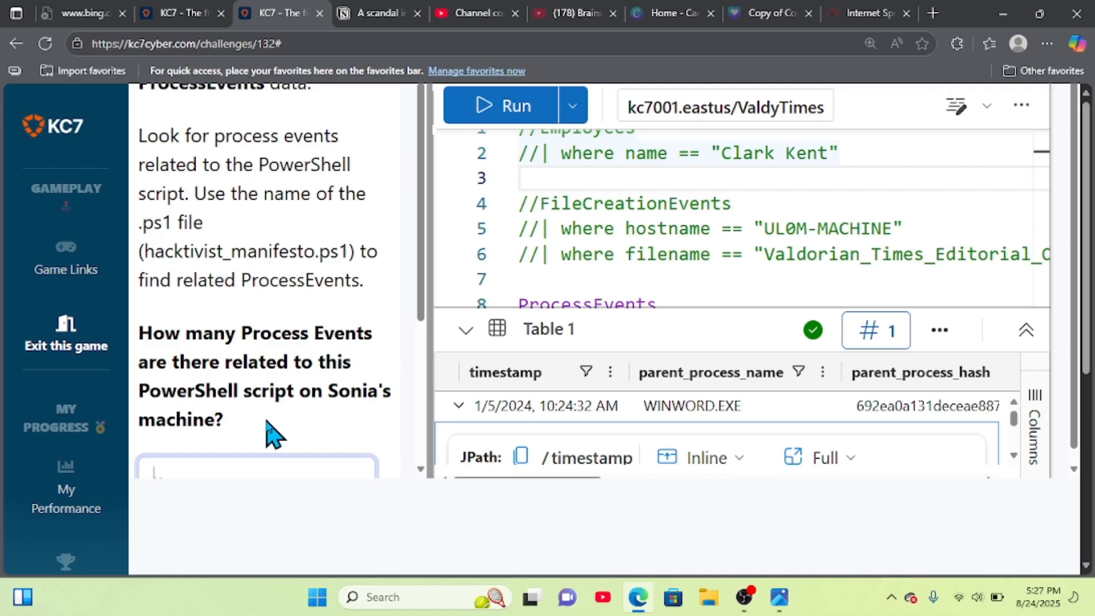
Step: Replace the has operator with == in the process_name filter of the ProcessEvents query
scroll(606, 268, "down", 1)
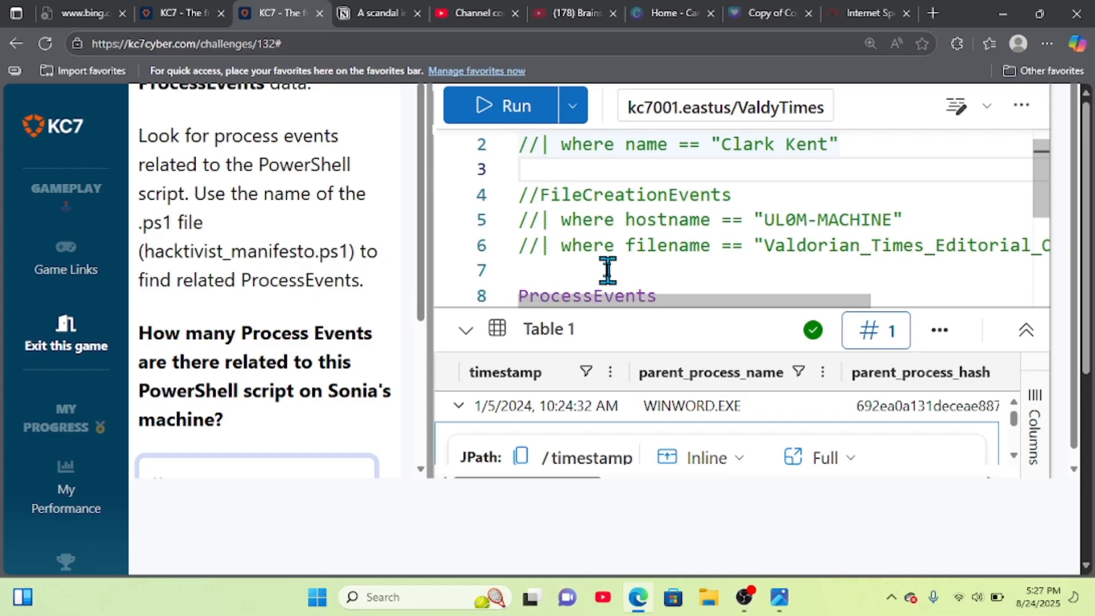
scroll(607, 268, "down", 2)
scroll(606, 268, "down", 1)
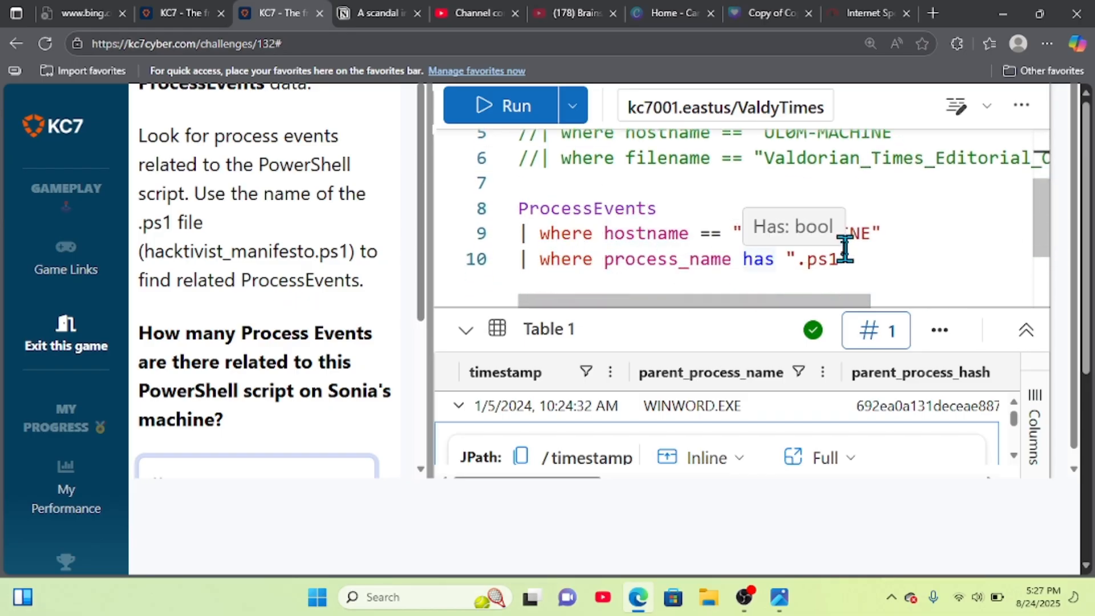
left_click(866, 256)
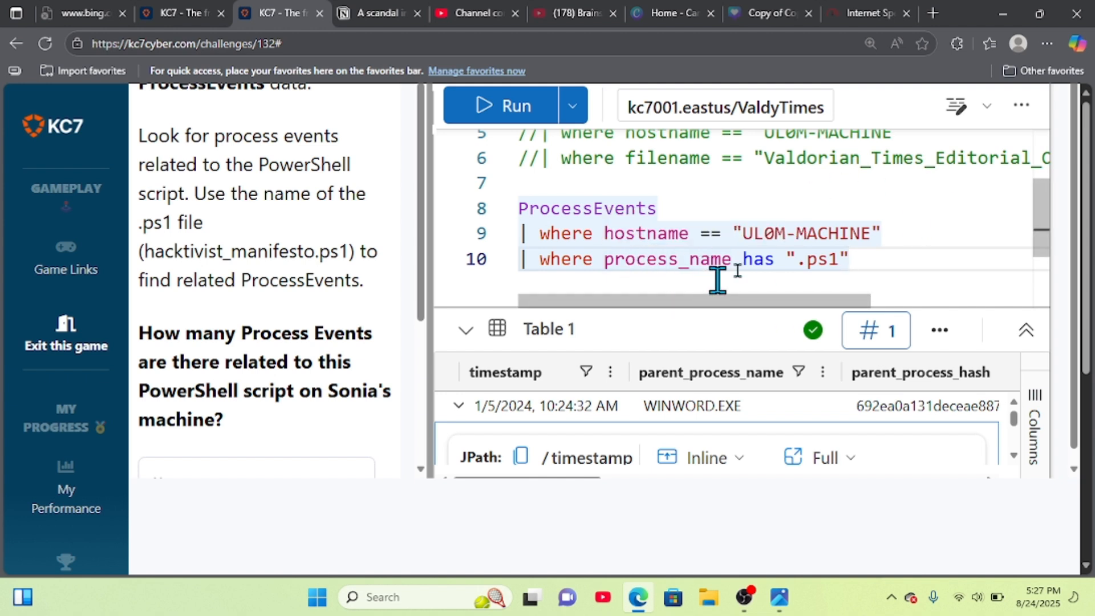
double_click(779, 260)
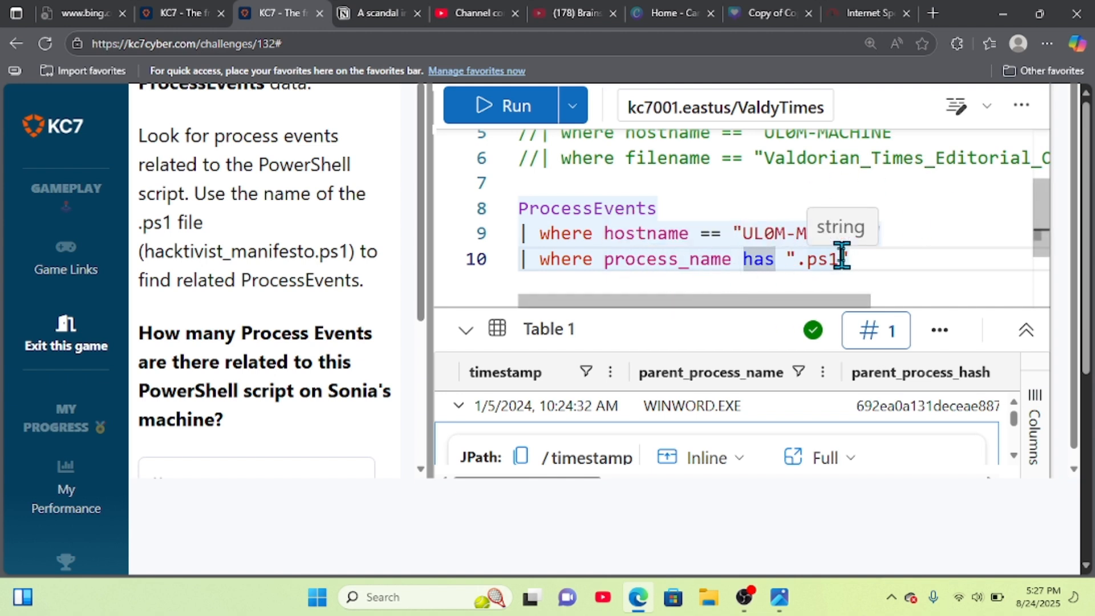
key("BackSpace")
type("==")
key("Right")
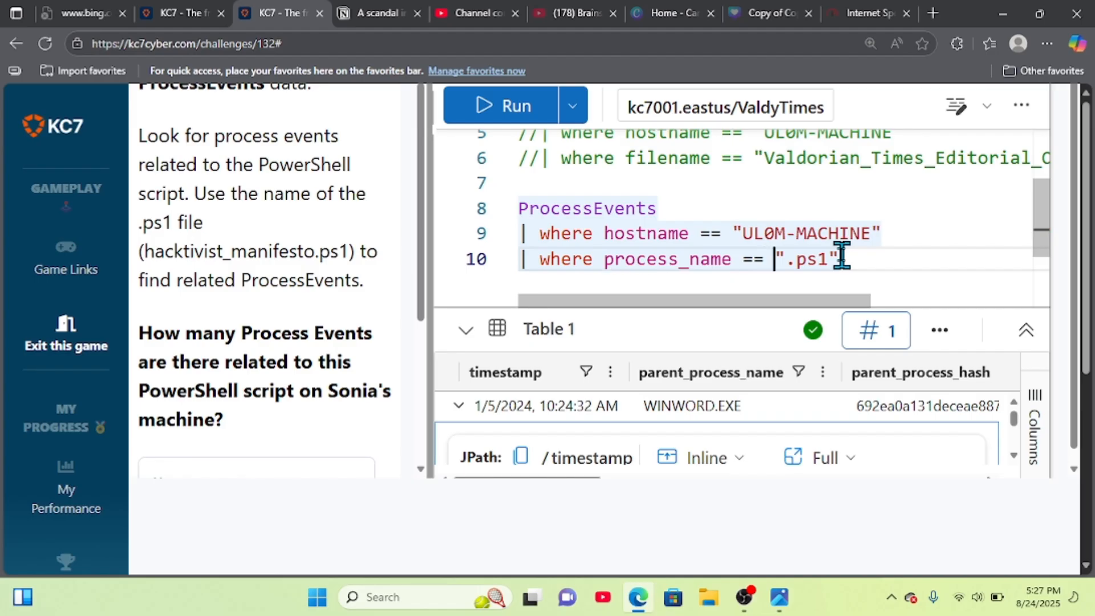
key("Right")
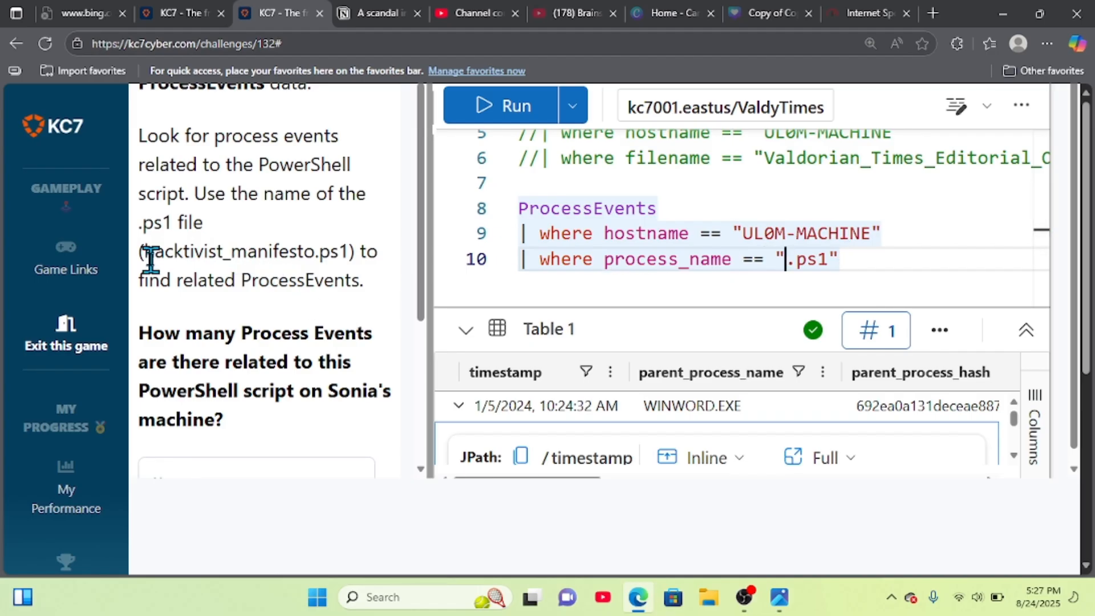
Step: Copy hacktivist_manifesto.ps1 from the question into the process_name filter as its complete value and run the query
left_click_drag(144, 252, 349, 258)
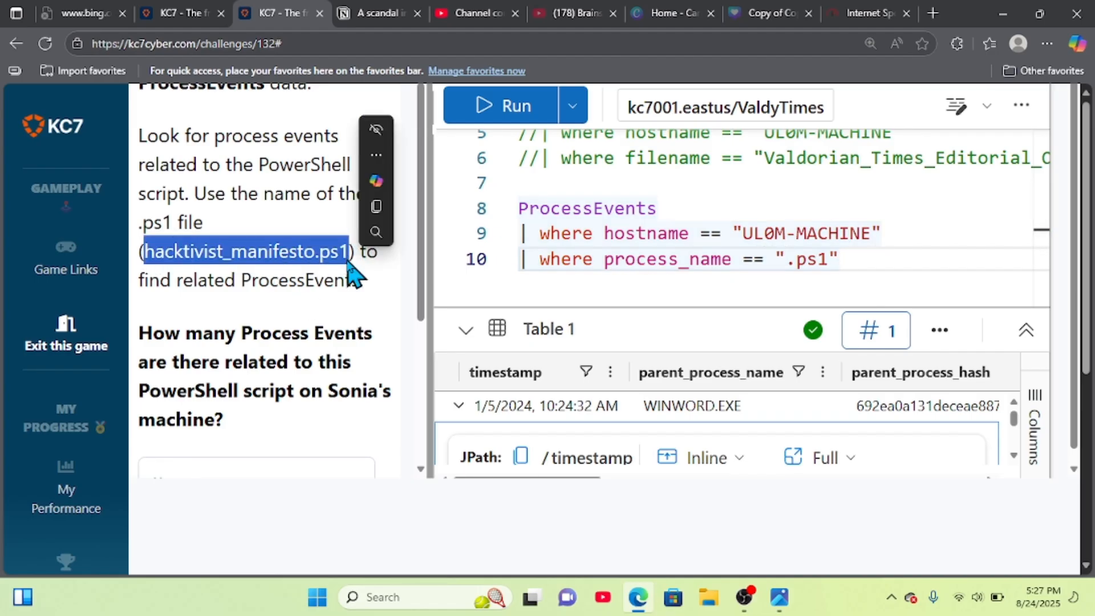
left_click(790, 260)
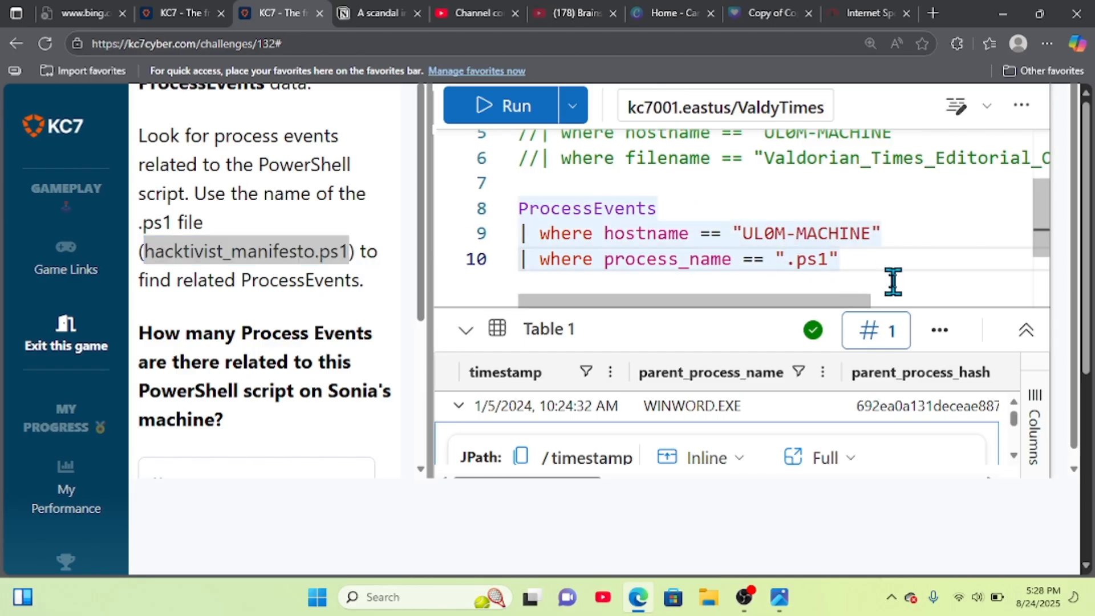
type("hacktivist_manifesto.ps1")
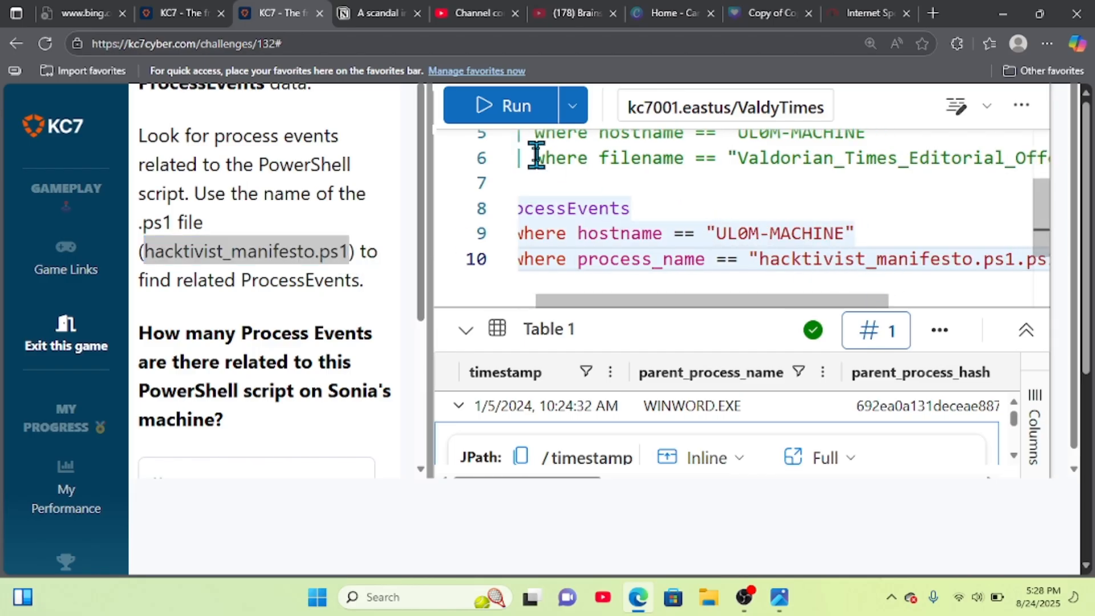
key("BackSpace")
key("BackSpace")
key("BackSpace")
key("BackSpace")
left_click(507, 108)
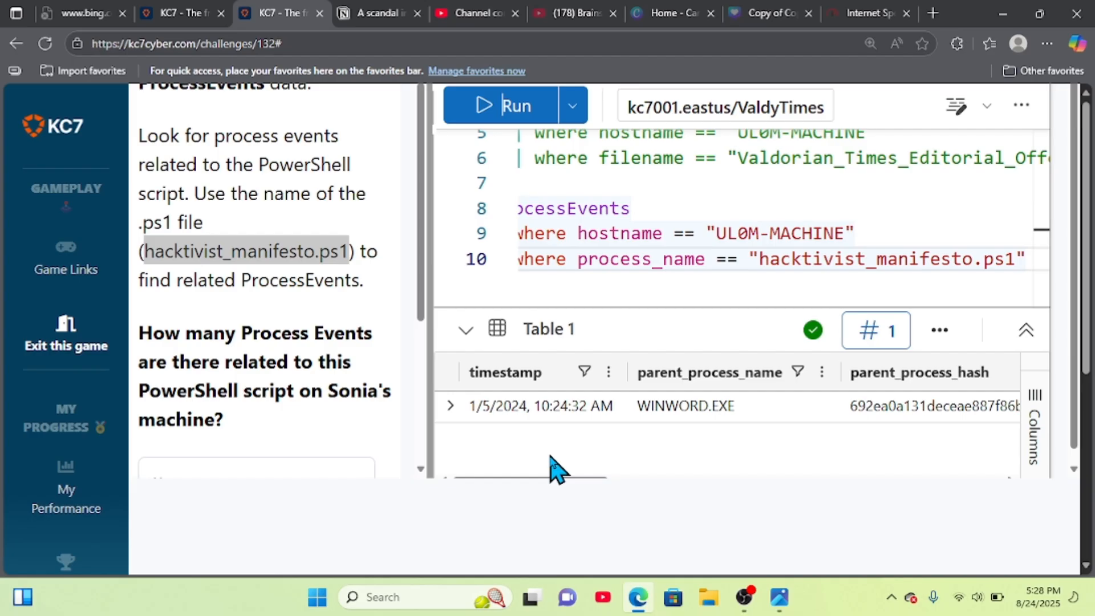
Step: Submit 1 as the answer to question 18 on the number of related process events
left_click(257, 471)
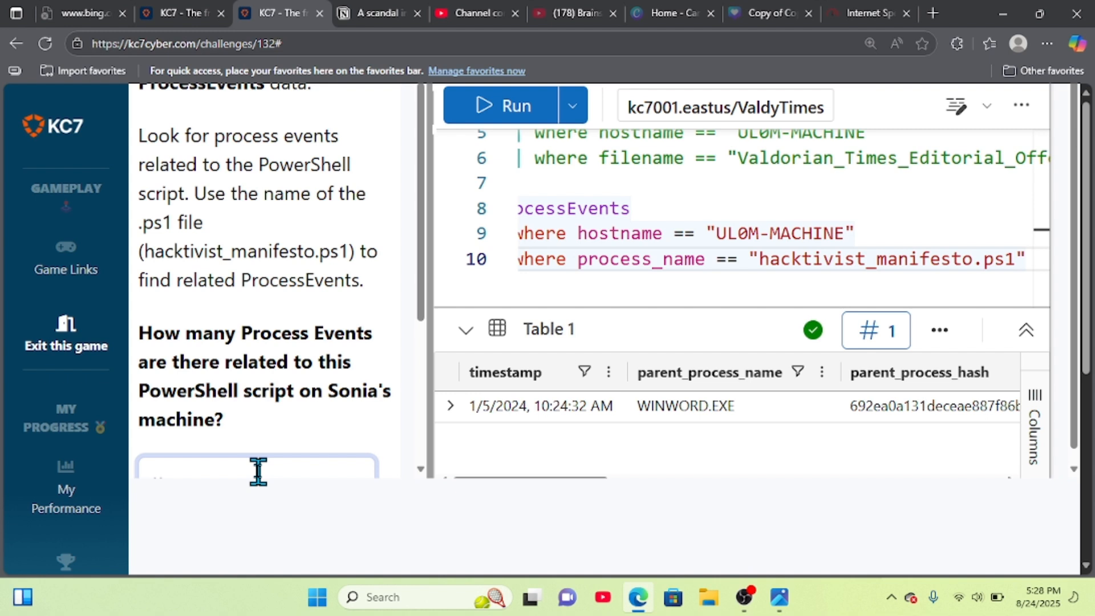
type("1")
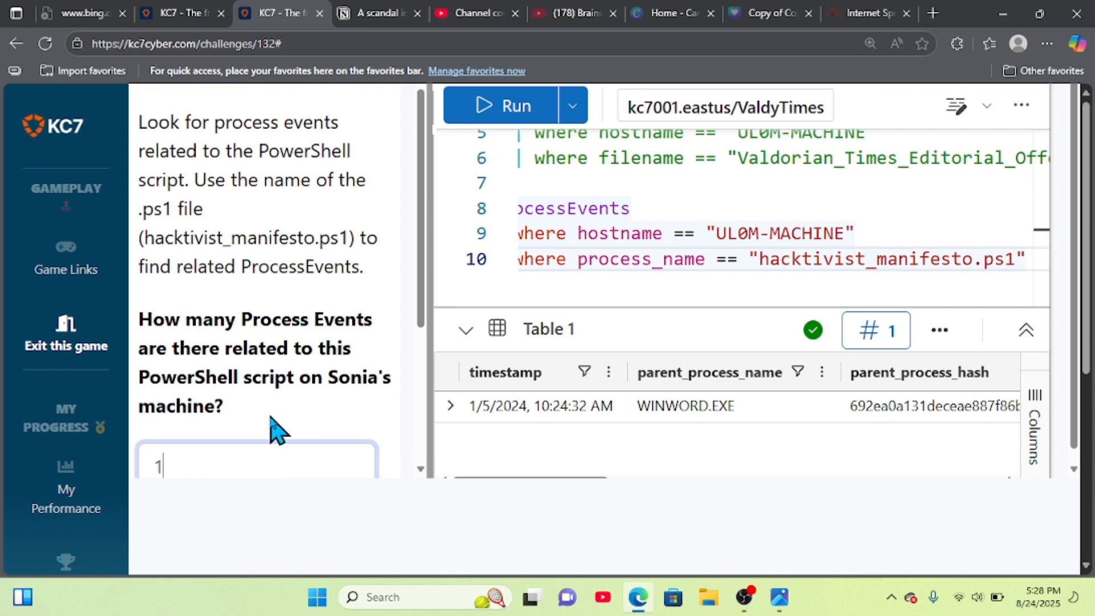
scroll(274, 428, "down", 4)
left_click(313, 436)
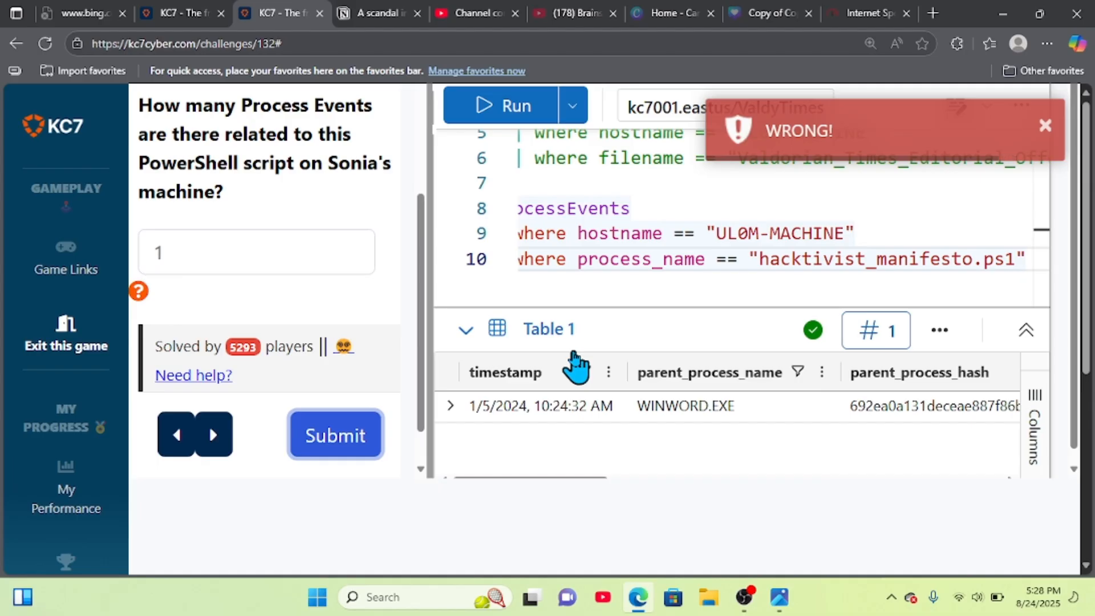
Step: Reread the question 18 instructions on finding process events related to the PowerShell script
scroll(576, 365, "up", 1)
scroll(576, 268, "up", 1)
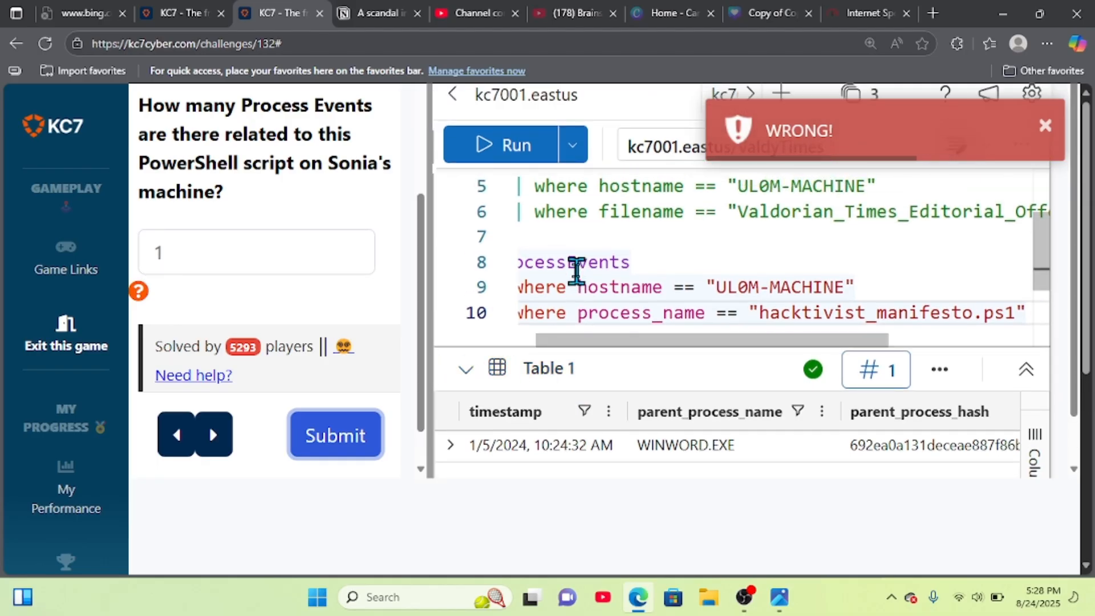
scroll(268, 239, "up", 6)
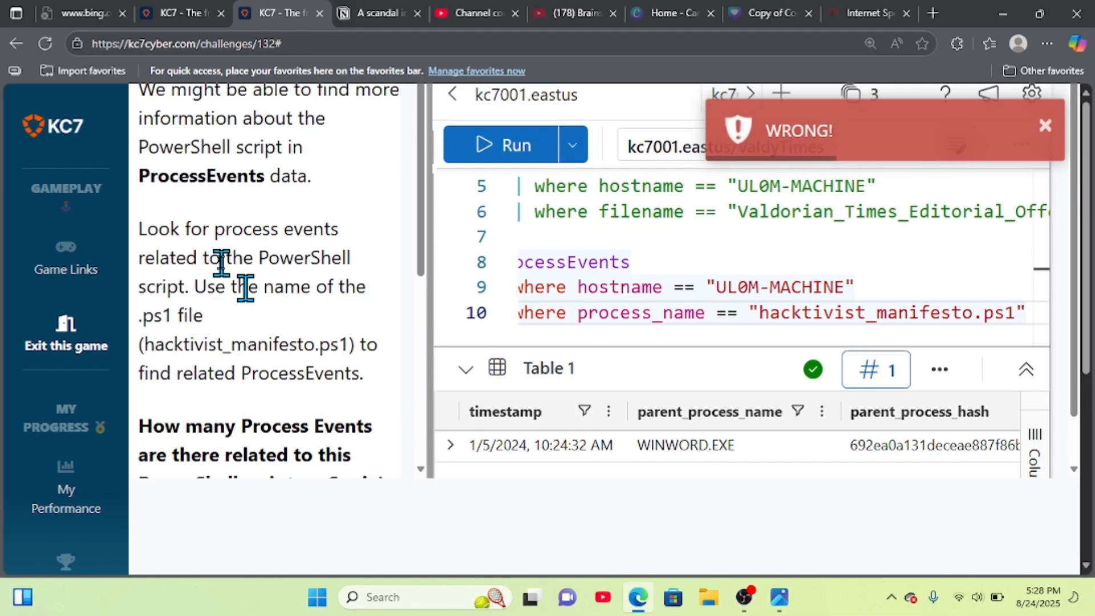
scroll(245, 288, "down", 1)
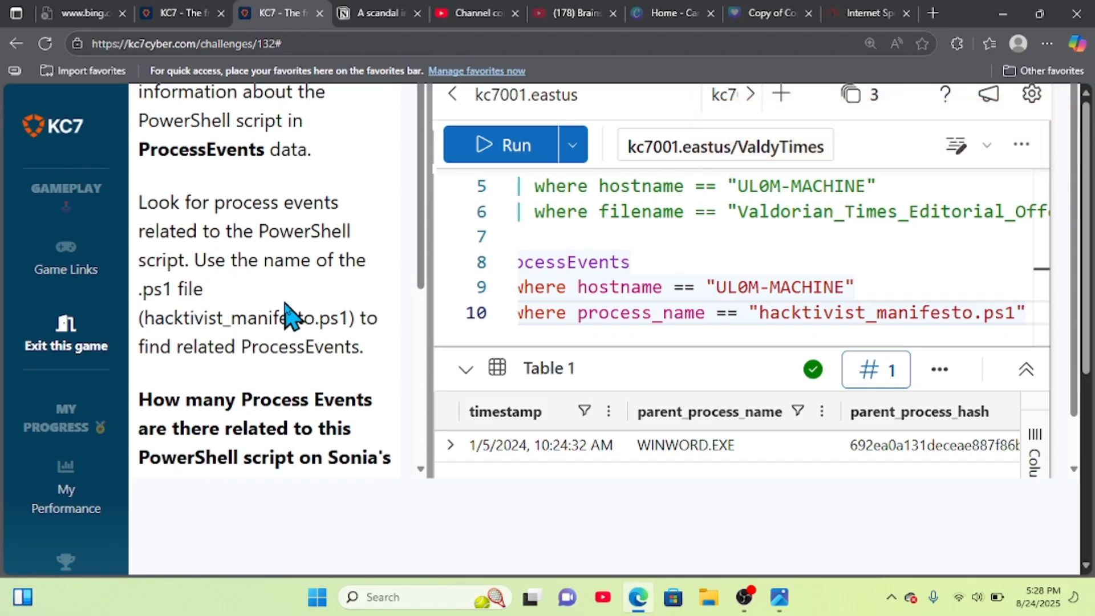
scroll(290, 315, "down", 1)
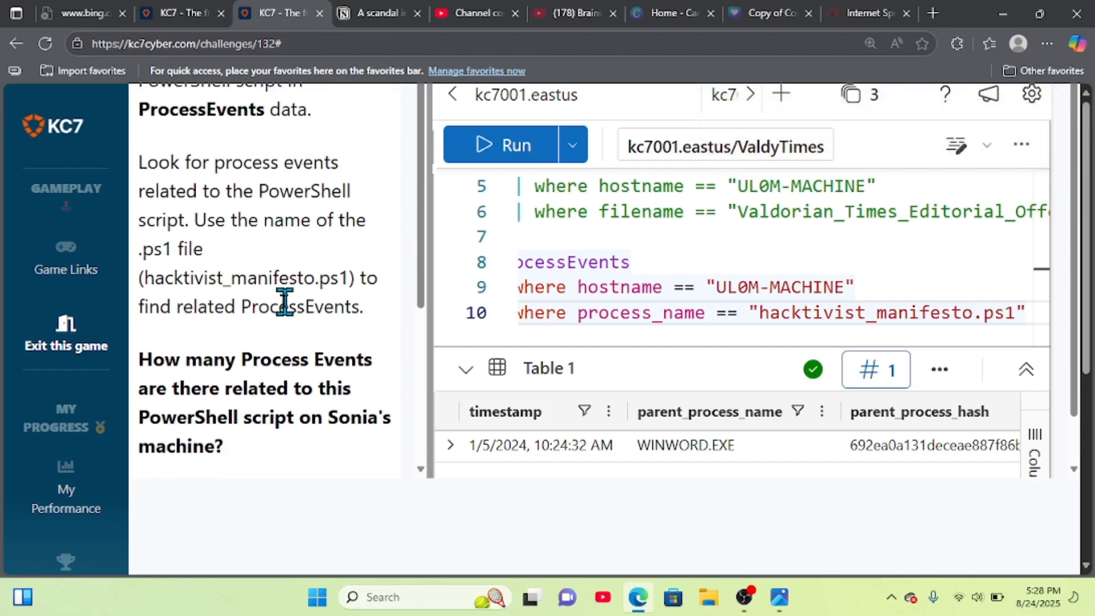
scroll(285, 301, "down", 1)
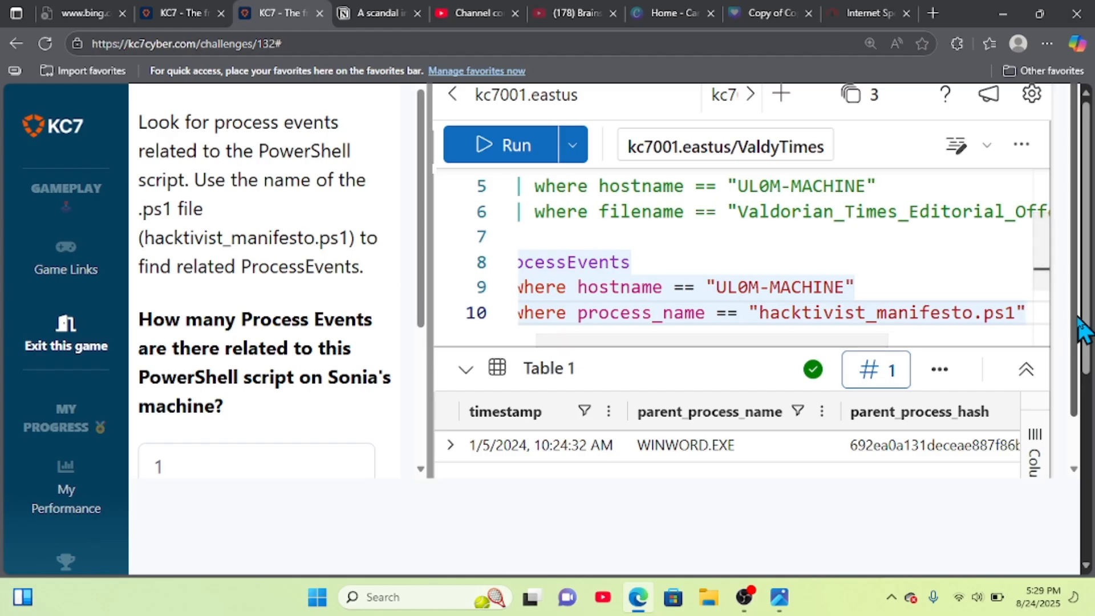
Step: Change the process_name == condition in the ProcessEvents query to filter process_commandline with the has operator
key("Left")
key("Left")
key("Left")
key("Left")
key("Left")
key("Left")
key("Left")
key("Left")
key("Left")
key("Left")
key("Left")
key("Left")
key("Left")
key("Left")
key("Left")
key("Left")
key("Left")
key("Left")
key("Left")
key("Left")
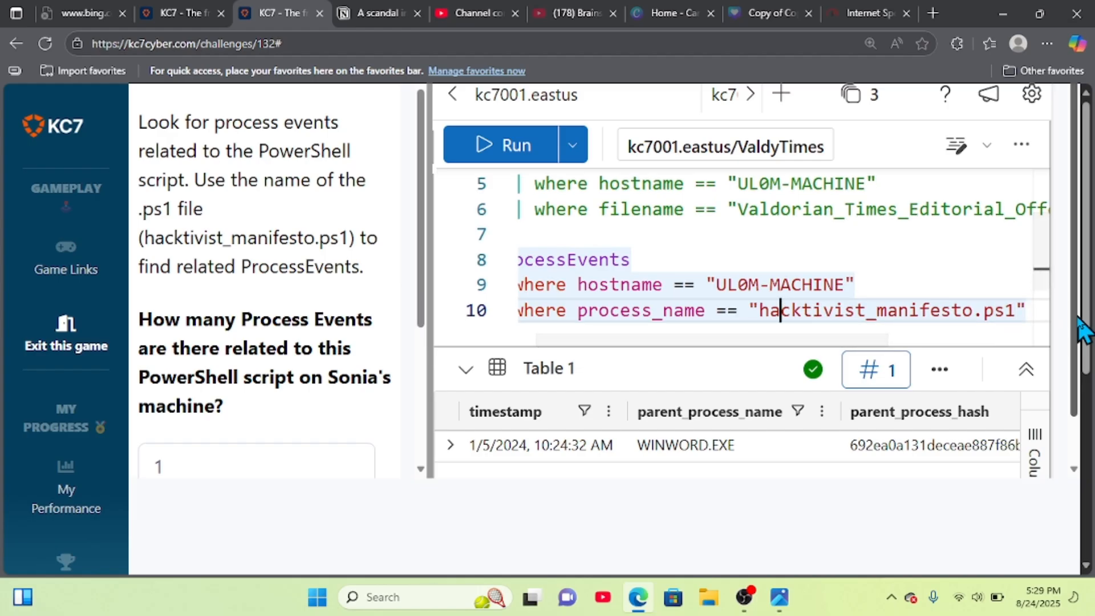
type("(")
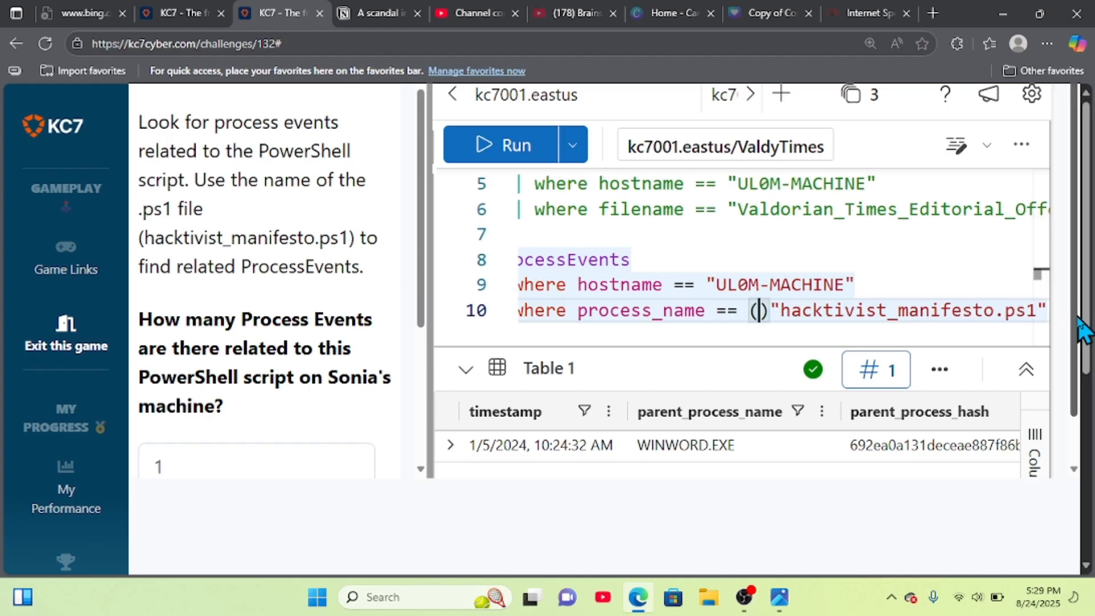
key("BackSpace")
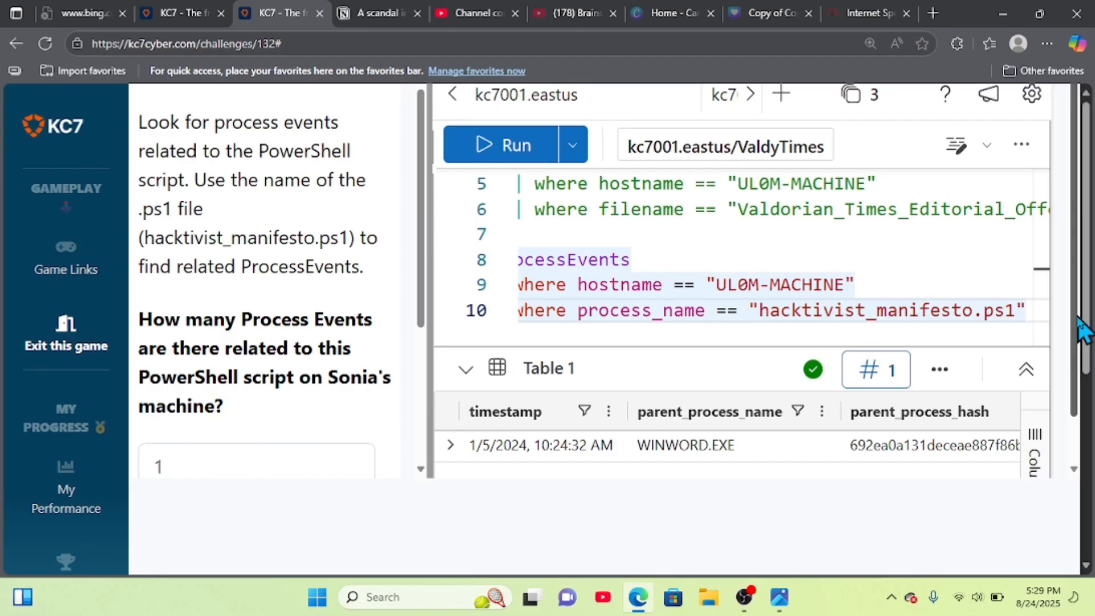
key("Left")
key("Left")
key("Left")
key("BackSpace")
key("BackSpace")
key("BackSpace")
key("BackSpace")
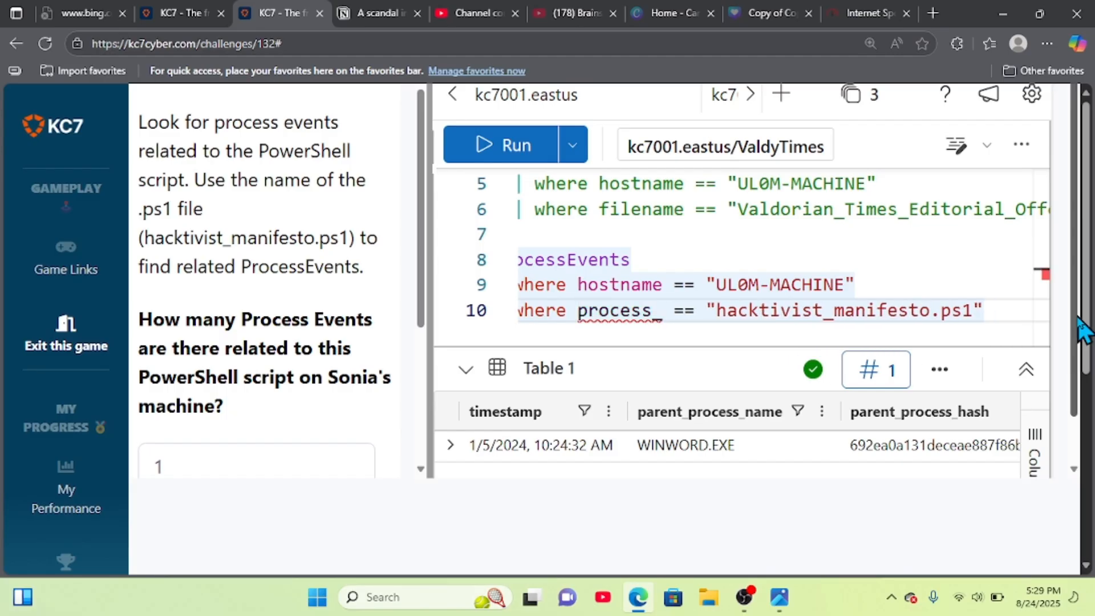
type("commandline")
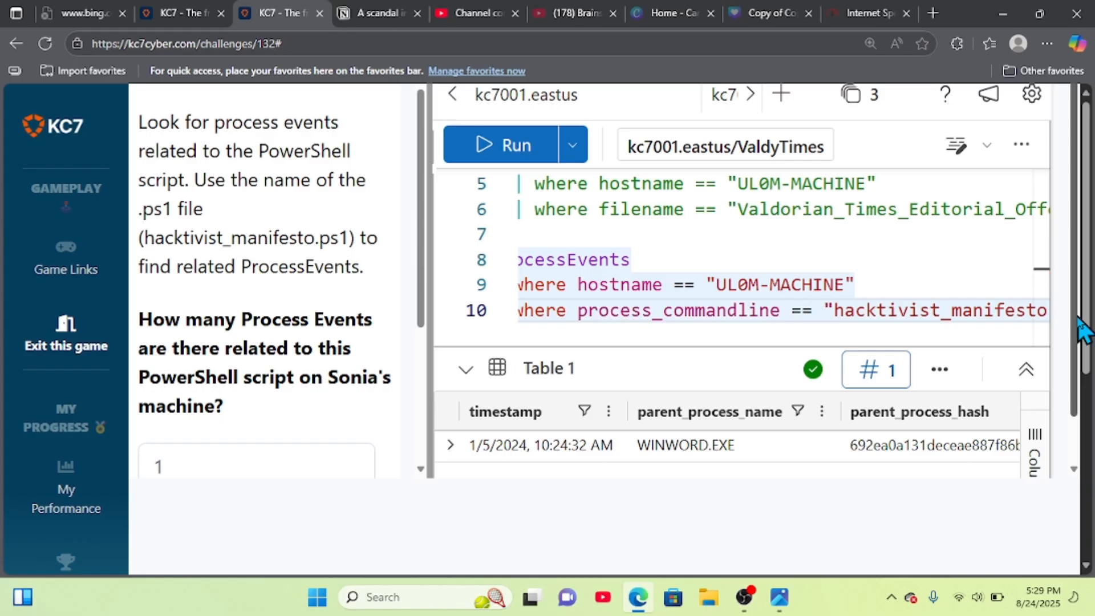
key("Right")
key("Right")
key("BackSpace")
key("BackSpace")
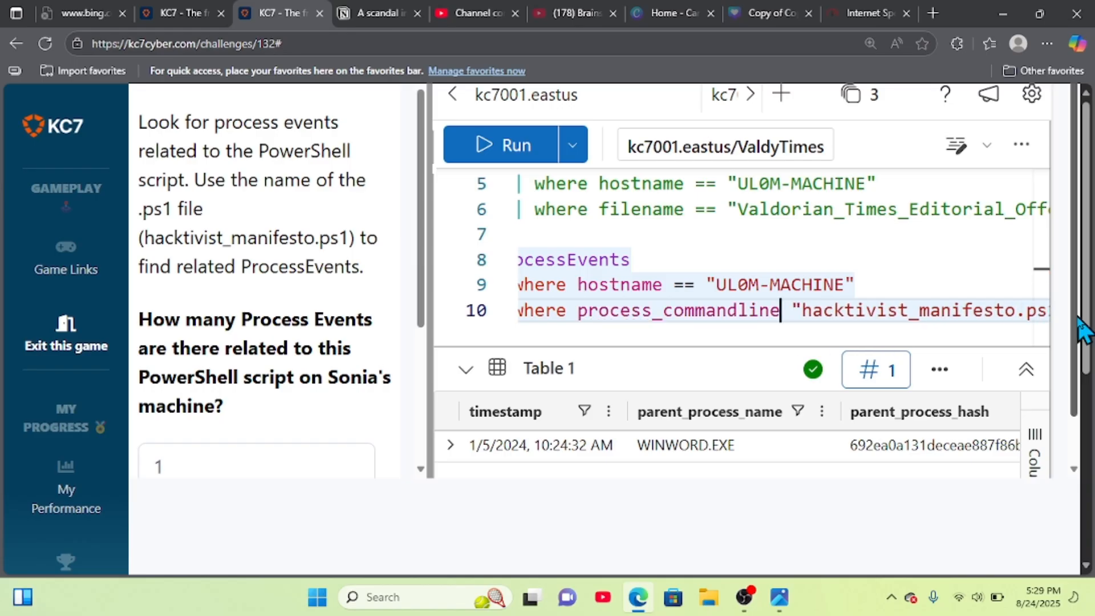
type("has")
Step: Replace hacktivist_manifesto.ps1 in the process_commandline filter with plink and run the query
key("Right")
key("Right")
key("Right")
key("Right")
key("Right")
key("Right")
key("Right")
key("Right")
key("Right")
key("Right")
key("Right")
key("Right")
key("Right")
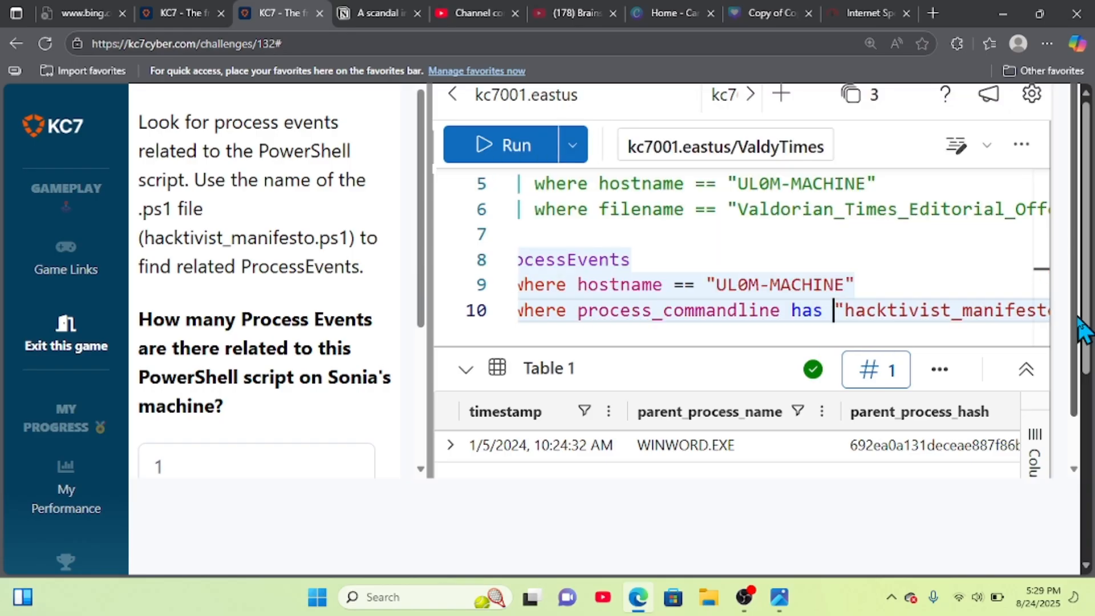
key("Right")
key("Right")
key("Right")
key("Right")
key("Right")
key("Right")
key("Right")
key("Right")
key("Right")
key("Right")
key("Right")
key("Right")
key("Right")
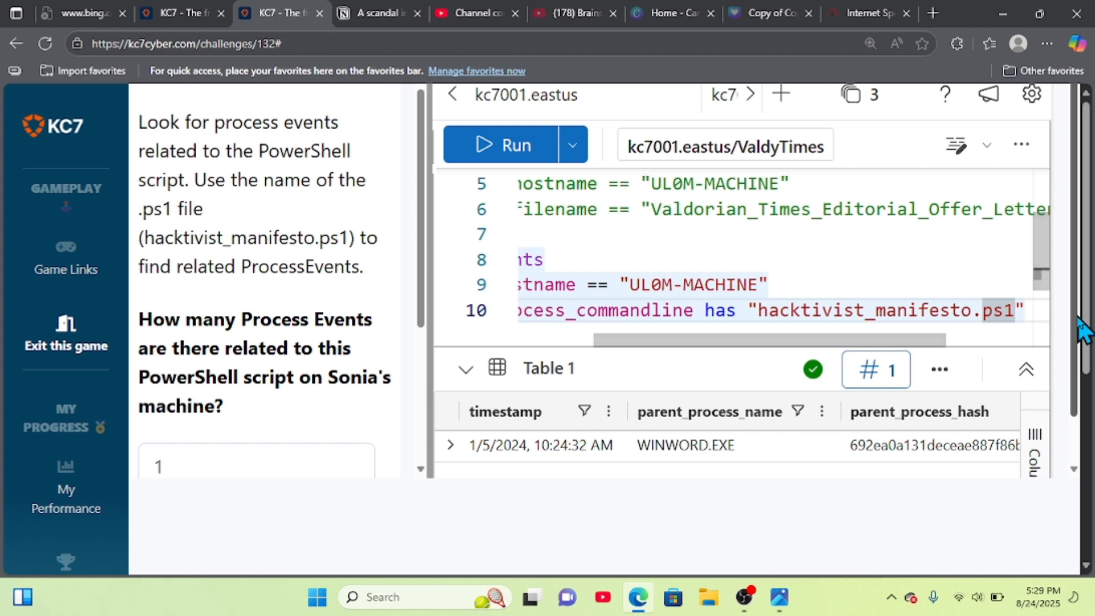
key("BackSpace")
key("BackSpace")
key("BackSpace")
key("BackSpace")
key("BackSpace")
key("BackSpace")
key("BackSpace")
key("BackSpace")
key("BackSpace")
key("BackSpace")
key("BackSpace")
key("BackSpace")
key("BackSpace")
key("BackSpace")
key("BackSpace")
key("BackSpace")
key("BackSpace")
key("BackSpace")
key("BackSpace")
key("BackSpace")
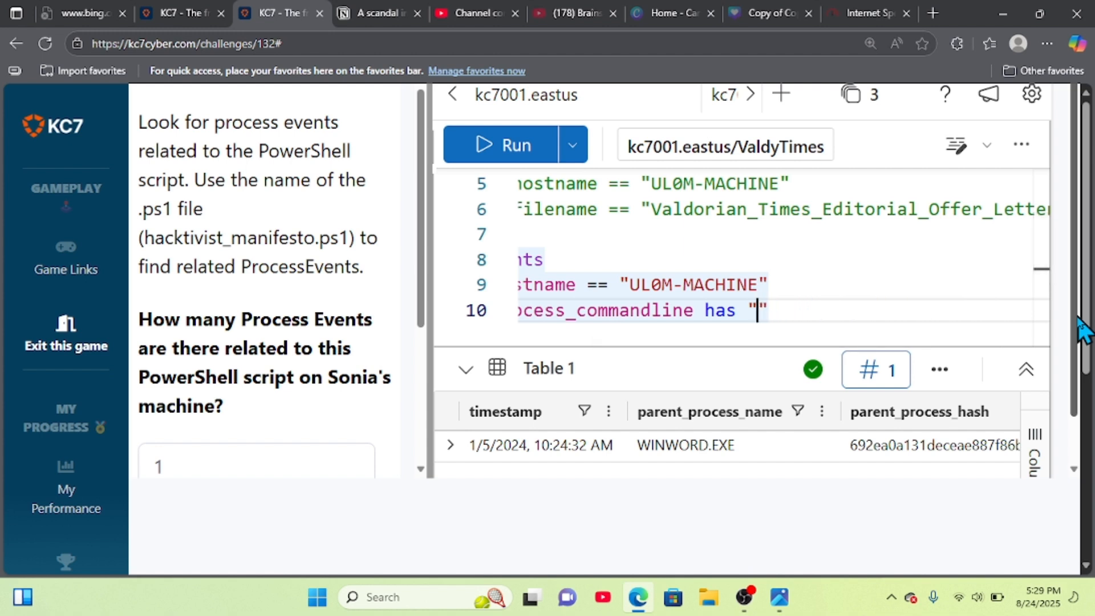
type("pas")
key("BackSpace")
key("BackSpace")
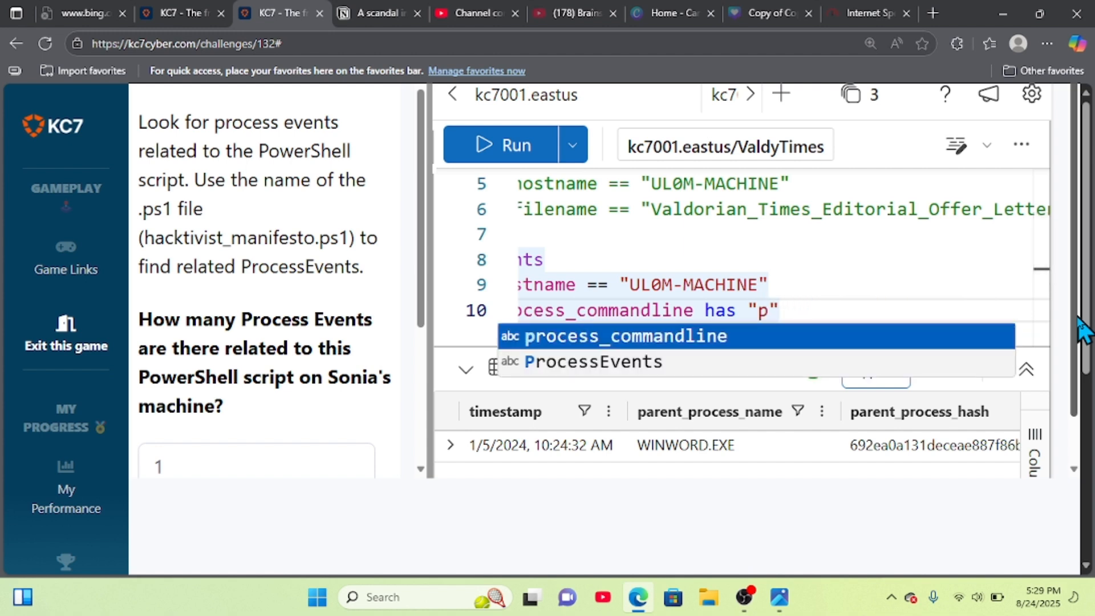
type("lis")
key("BackSpace")
type("nk")
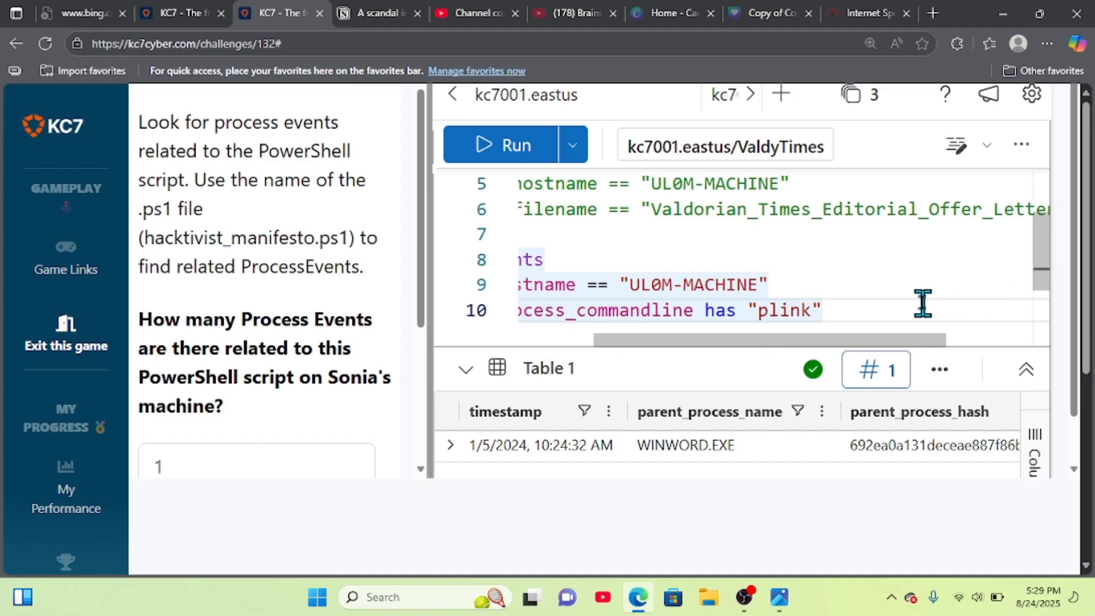
left_click(506, 151)
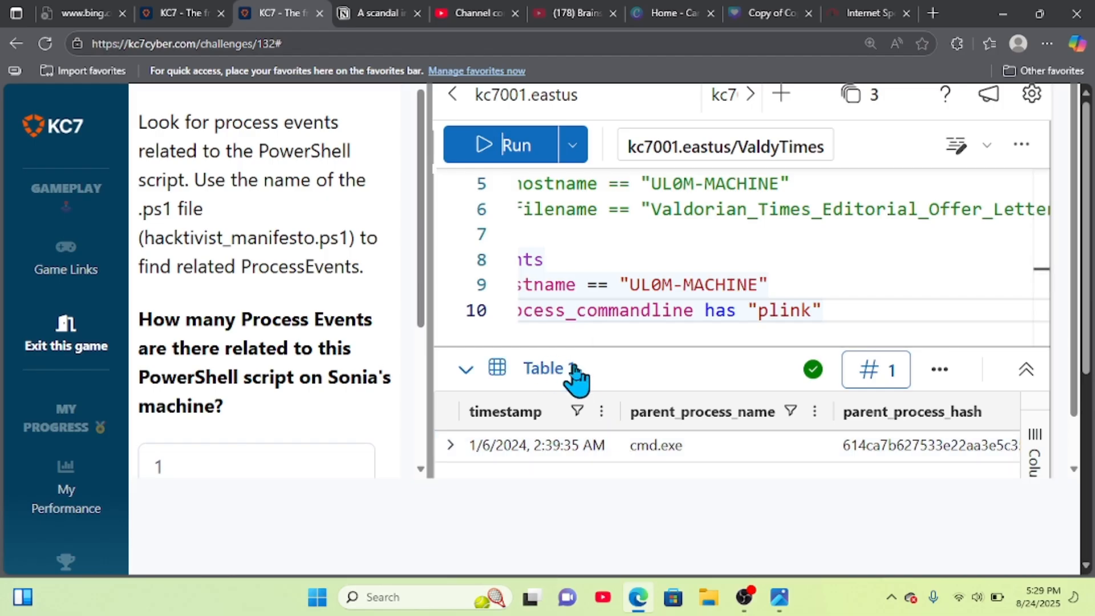
scroll(635, 323, "left", 3)
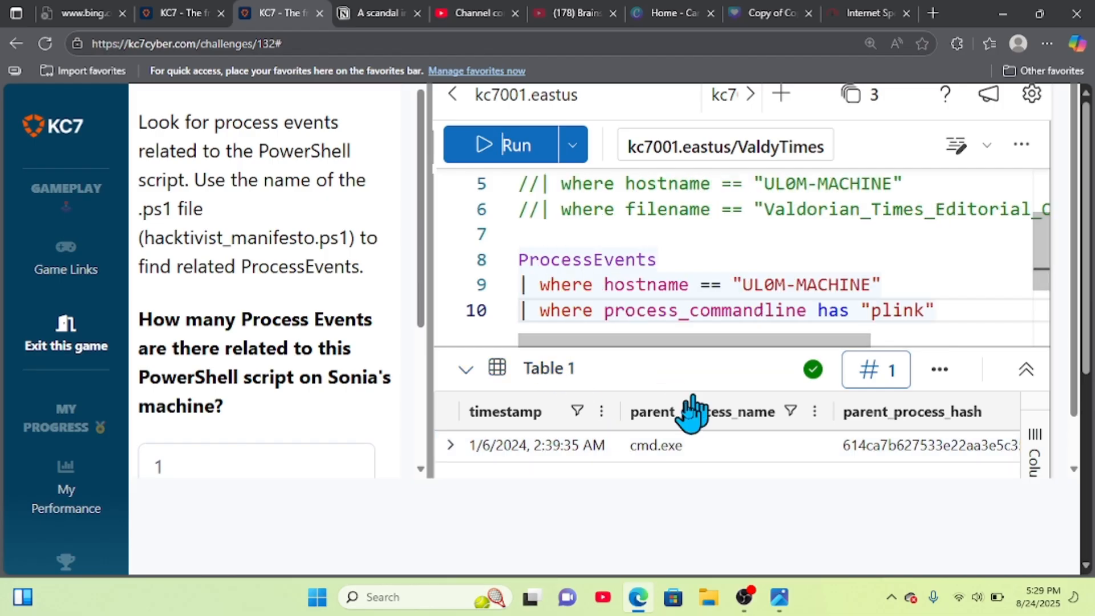
left_click(910, 284)
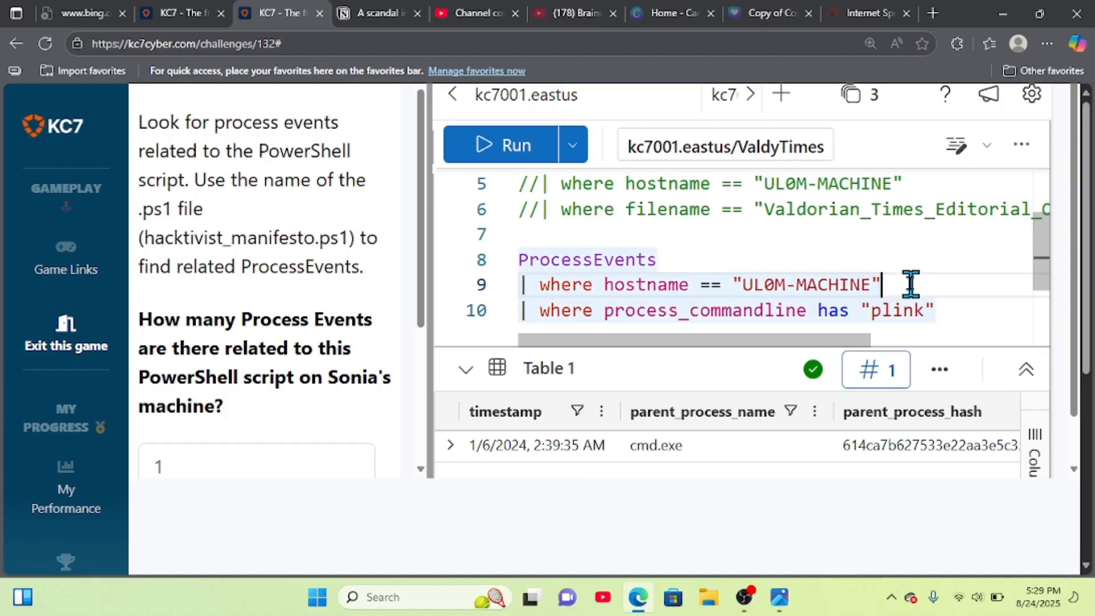
key("Return")
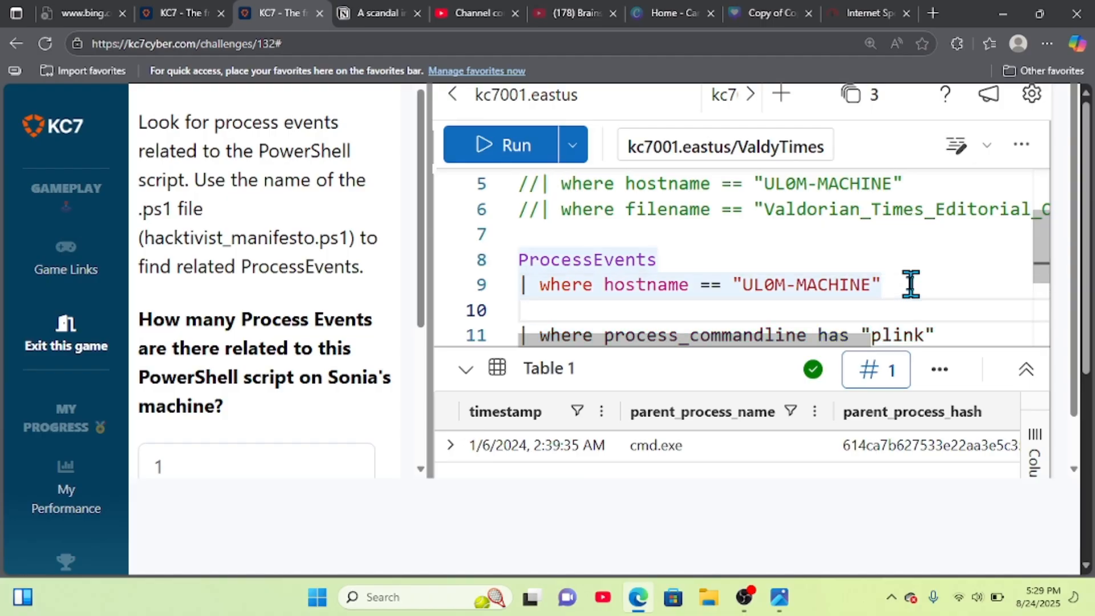
type("| ehrt")
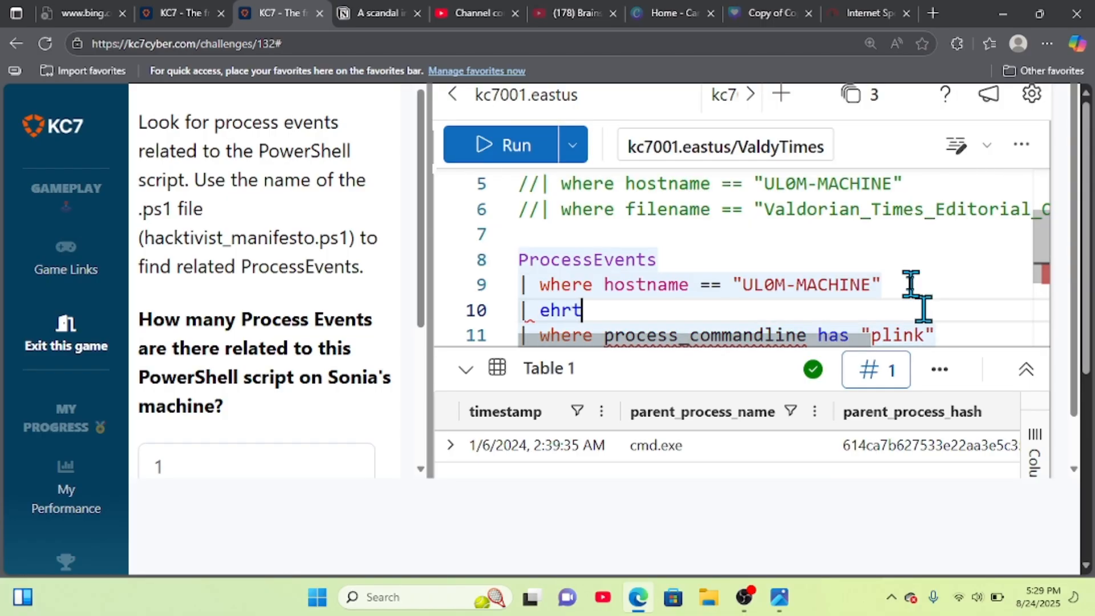
key("BackSpace")
key("BackSpace")
key("BackSpace")
key("BackSpace")
type("wher")
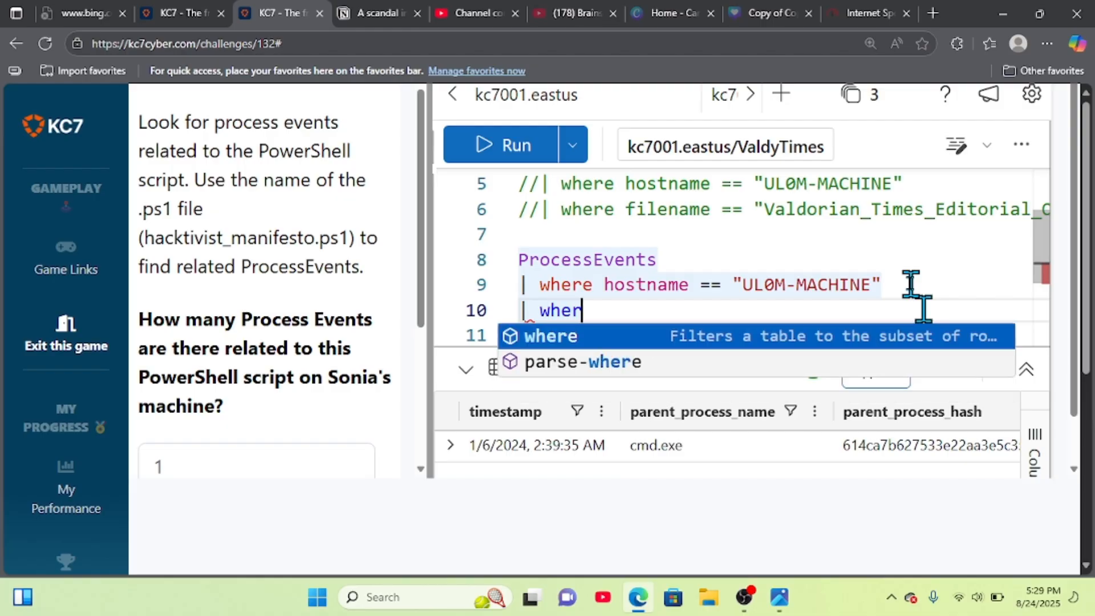
type("e")
key("BackSpace")
key("BackSpace")
key("BackSpace")
key("BackSpace")
key("BackSpace")
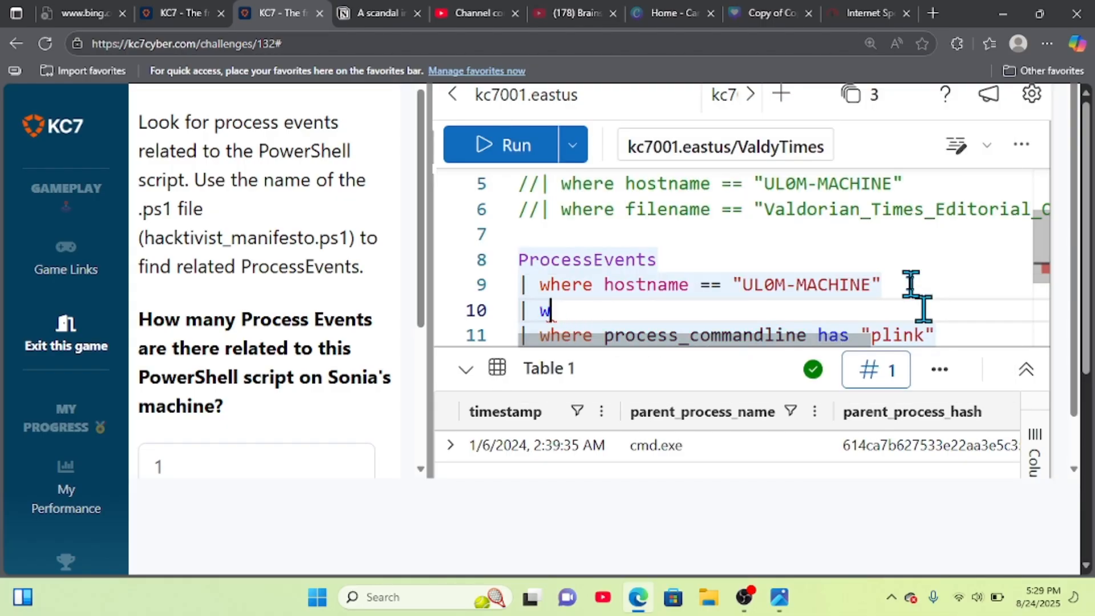
key("BackSpace")
key("BackSpace")
key("BackSpace")
key("BackSpace")
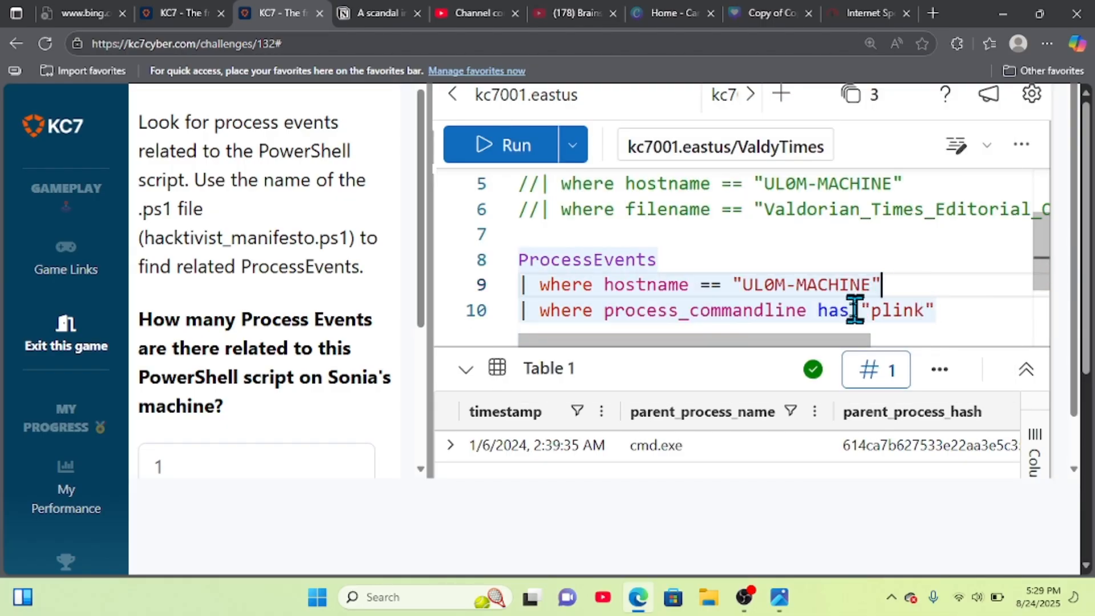
Step: Change the has operator in the process_commandline filter to has_any and open a parenthesized list before "plink"
left_click(855, 310)
type("_")
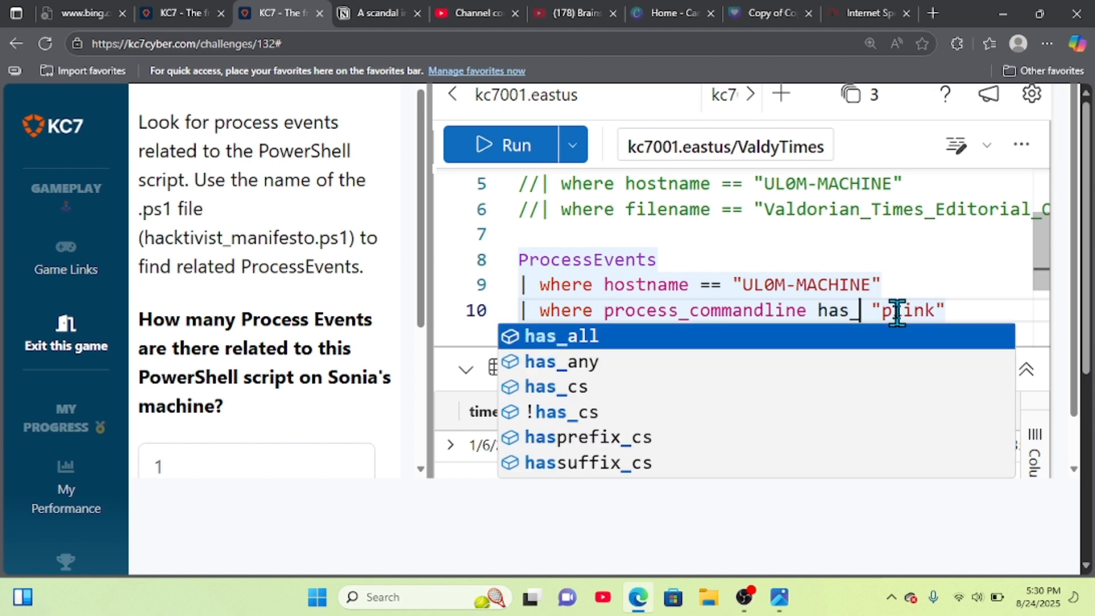
type("any")
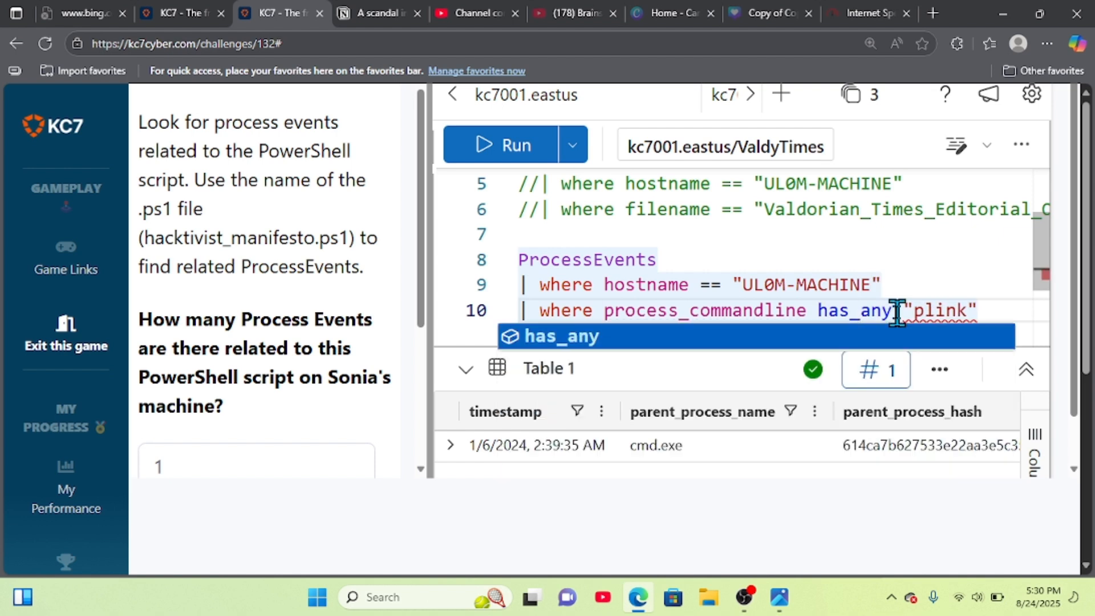
key("Right")
type("()")
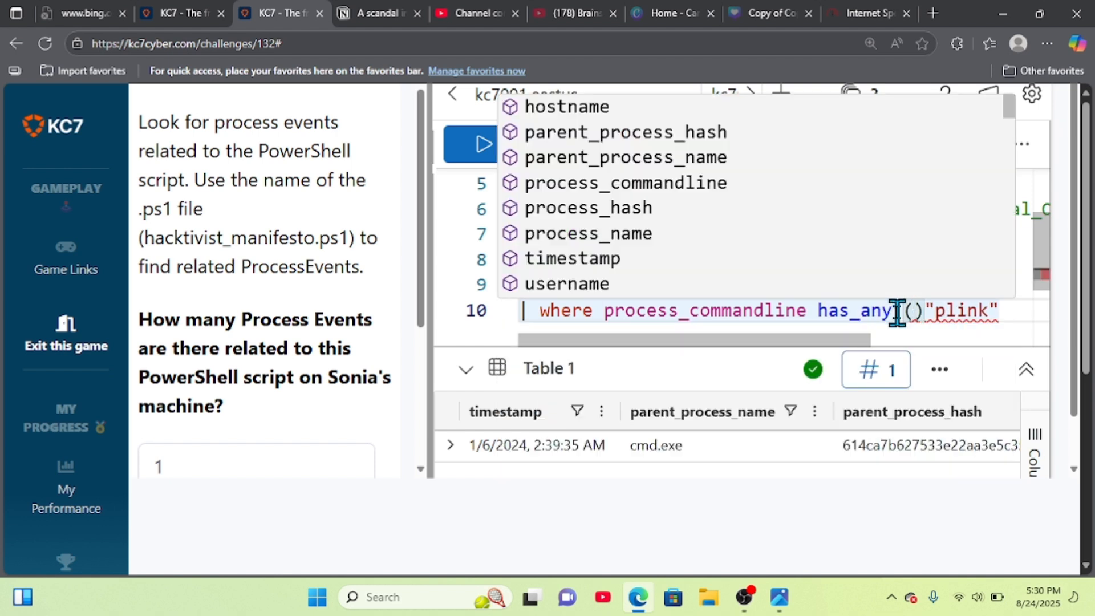
key("BackSpace")
key("End")
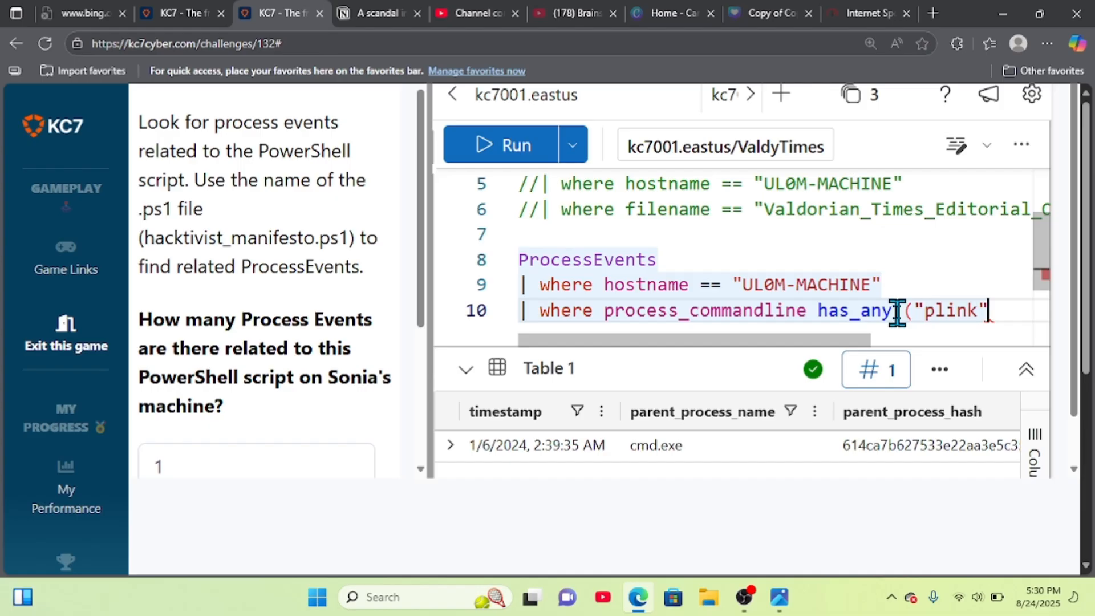
Step: Add "hacktivist_manifesto.ps1" as a second value after "plink" in the has_any list and run the query
type("&")
key("BackSpace")
type(", ")
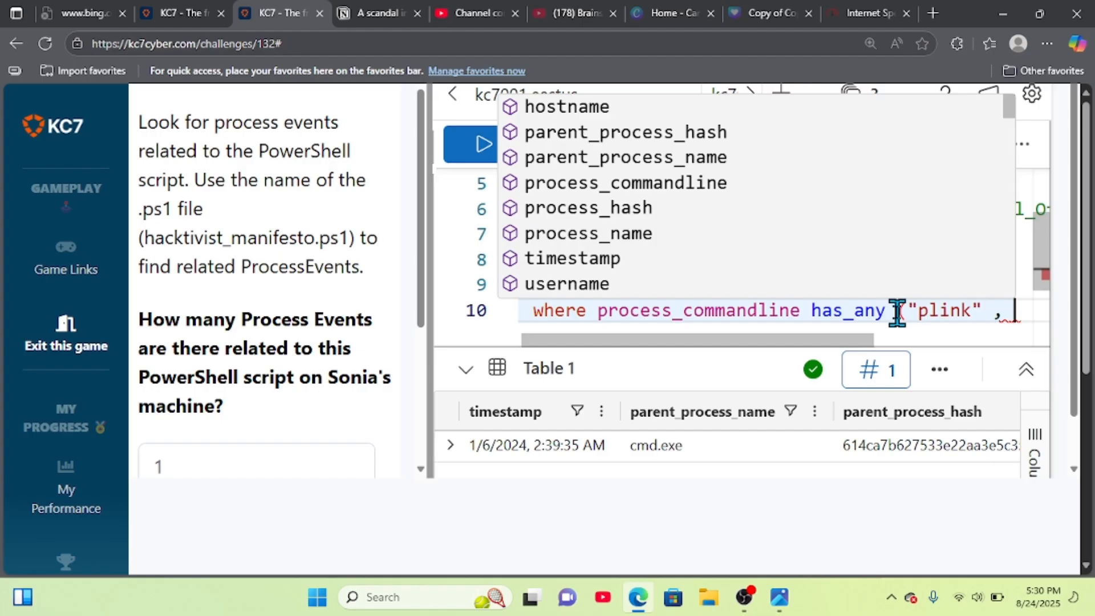
type("\"hackti")
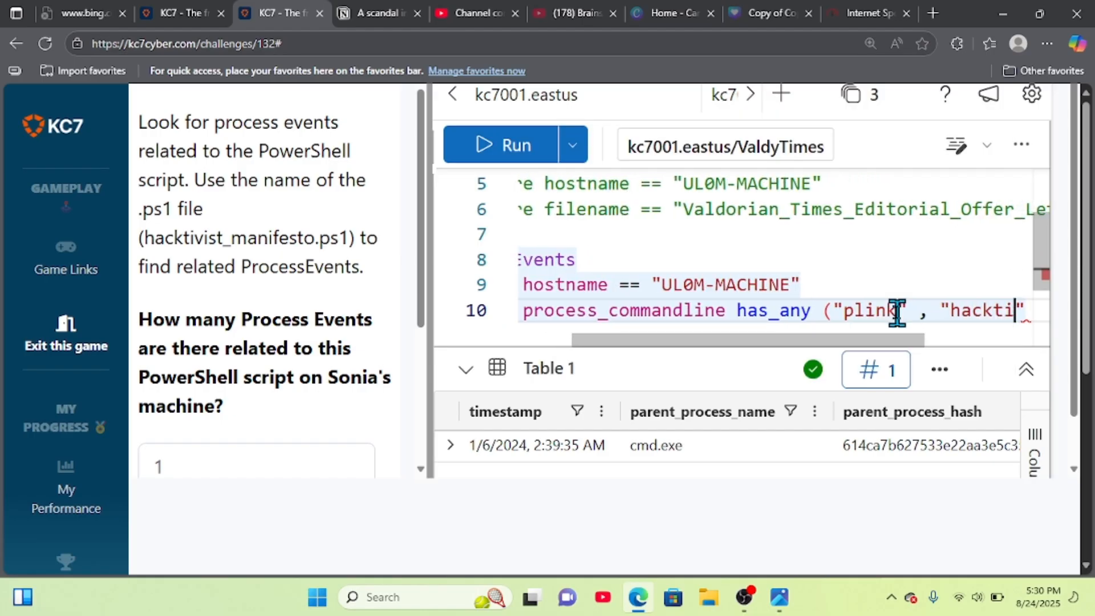
type("vid")
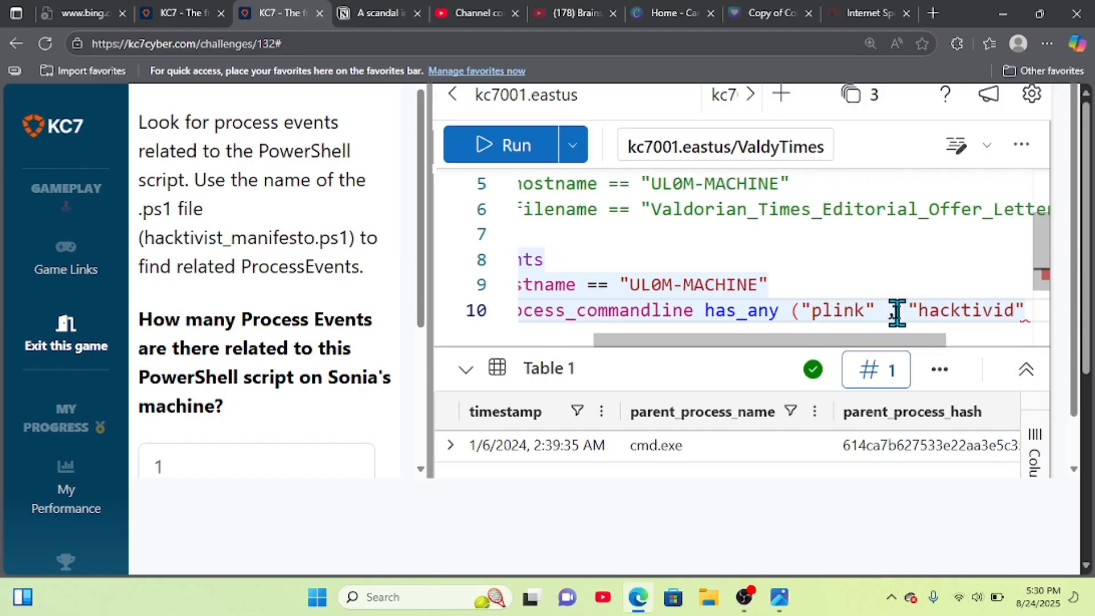
key("BackSpace")
type("st_")
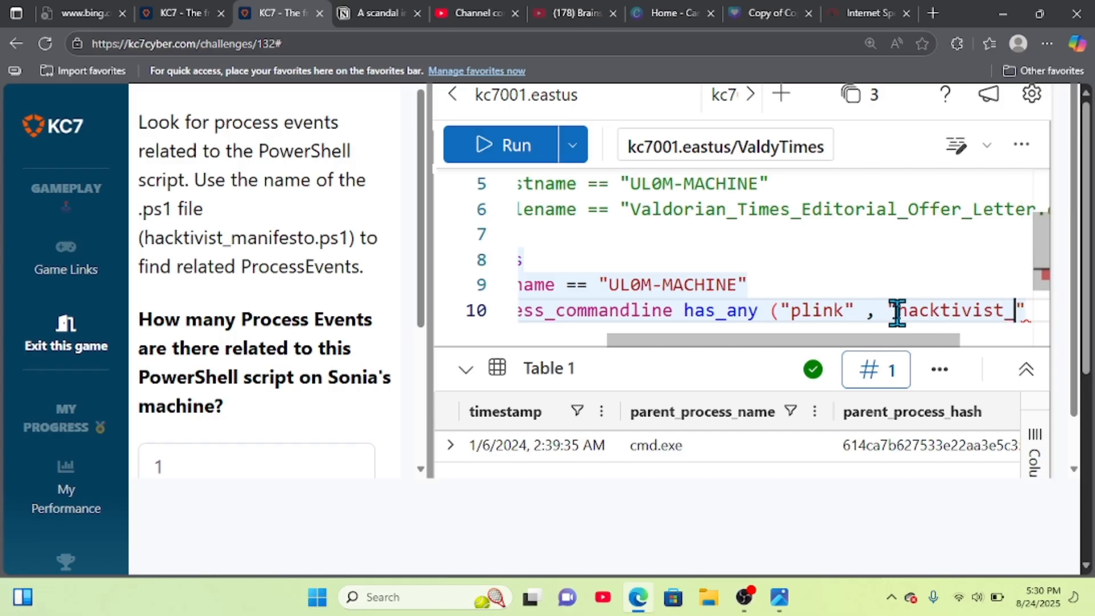
type("mani")
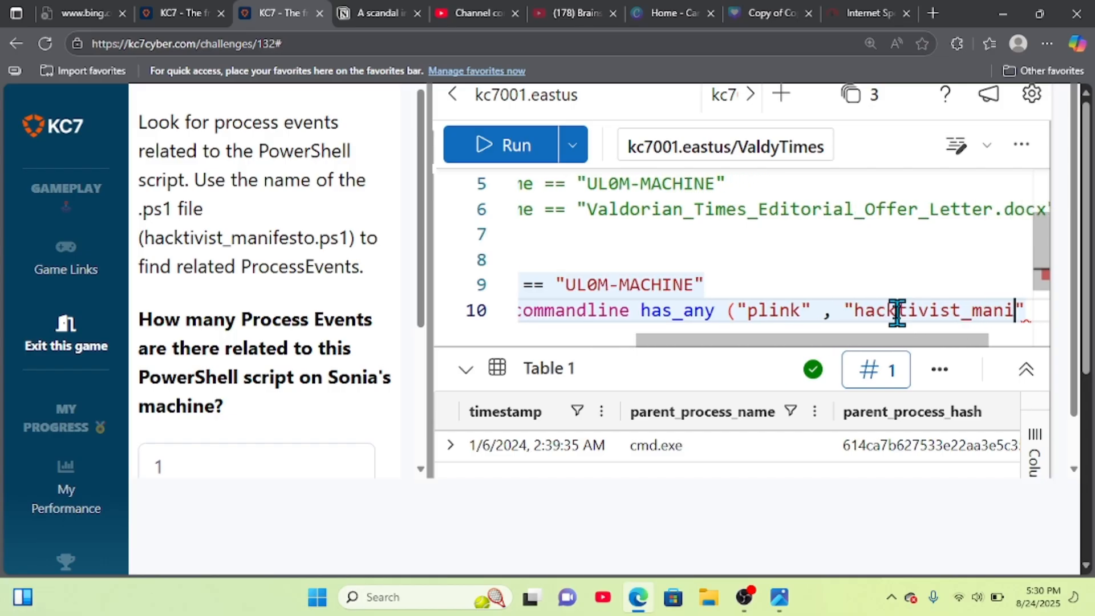
type("festo.")
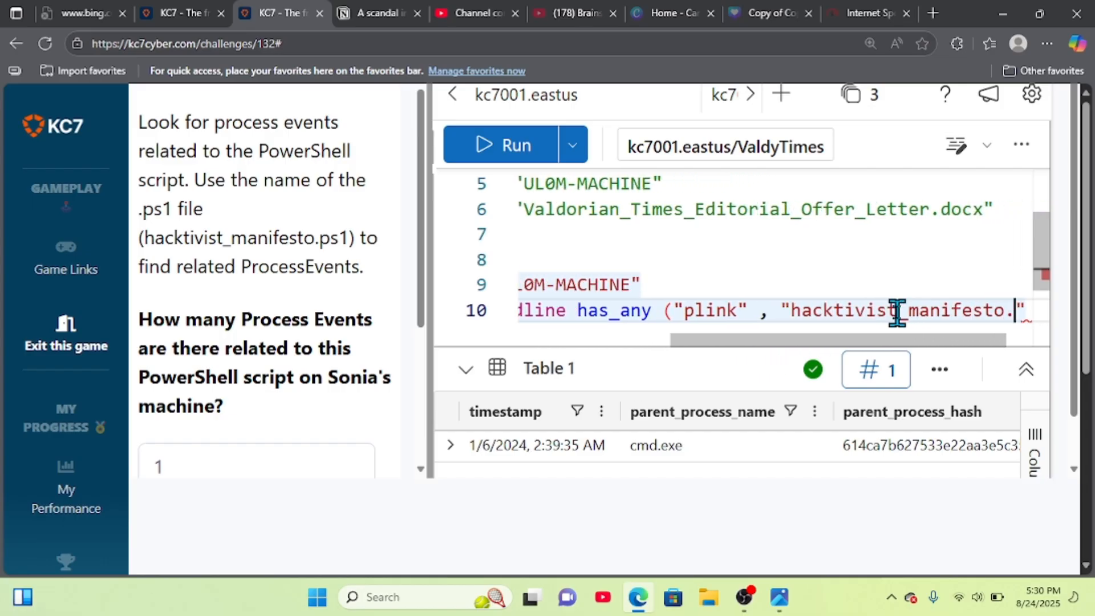
type("ps")
key("Escape")
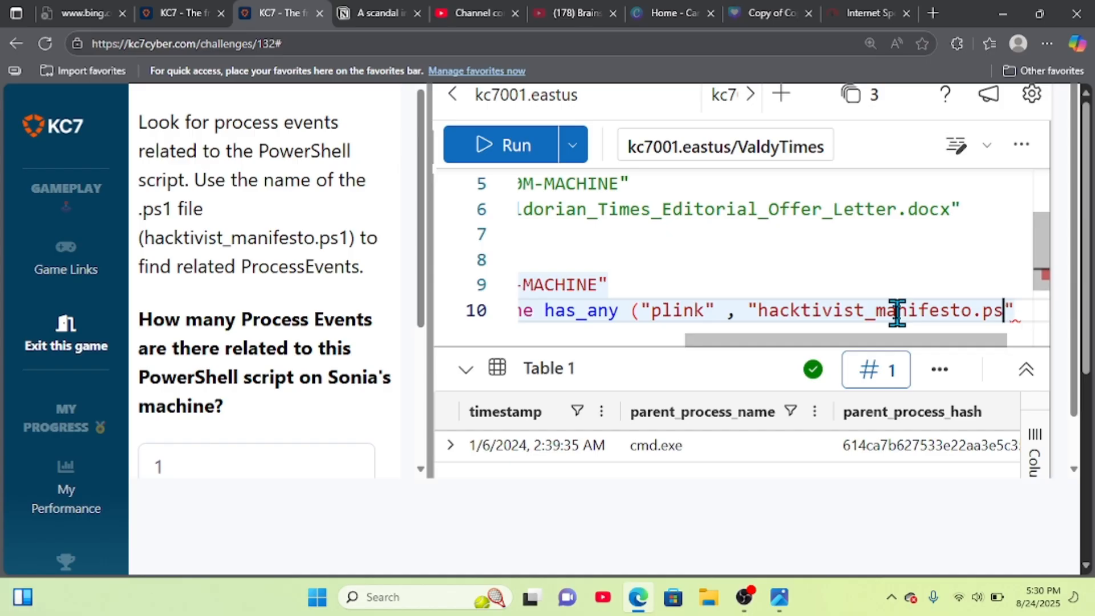
type("1")
left_click(515, 150)
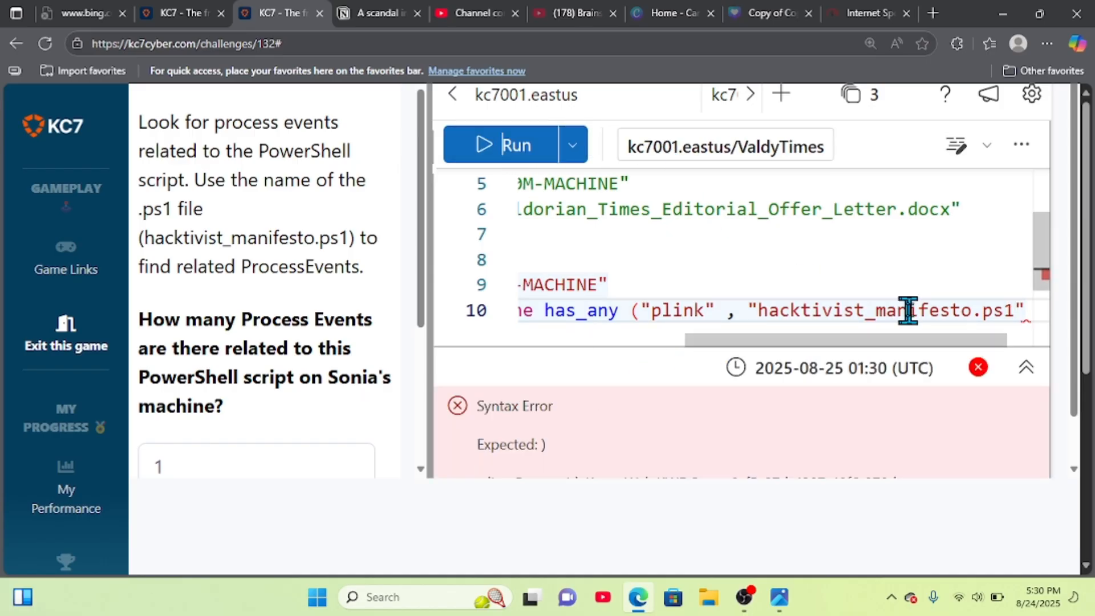
Step: Remove the .ps1 extension from the second has_any value, leaving "hacktivist_manifesto"
double_click(956, 313)
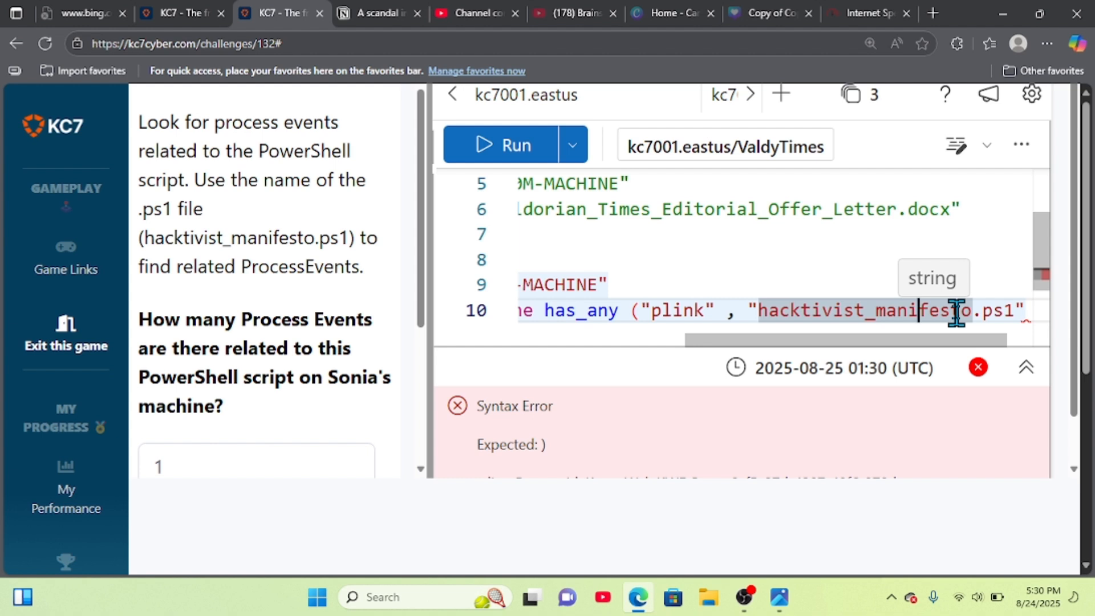
key("End")
key("Left")
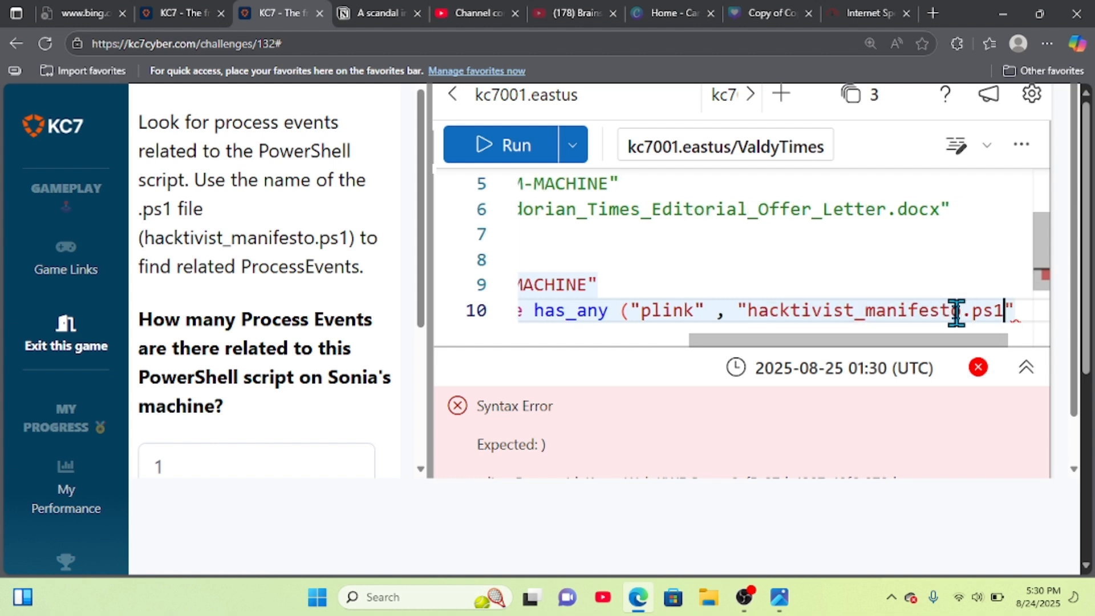
key("BackSpace")
key("BackSpace")
key("BackSpace")
key("BackSpace")
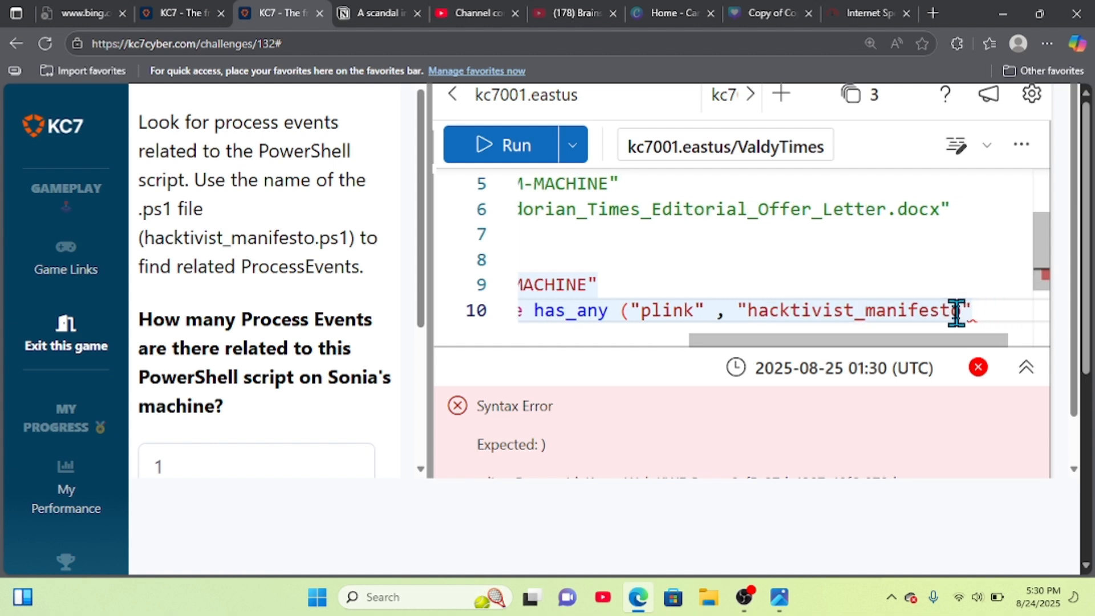
Step: Remove the spaces around the comma between "plink" and "hacktivist_manifesto" and rerun the query
key("Left")
key("Left")
key("Left")
key("Left")
key("Left")
key("Left")
key("Left")
key("Left")
key("Left")
key("Left")
key("Left")
key("Left")
key("Left")
key("Left")
key("Left")
key("Left")
key("Left")
key("Left")
key("Left")
key("Left")
key("BackSpace")
key("BackSpace")
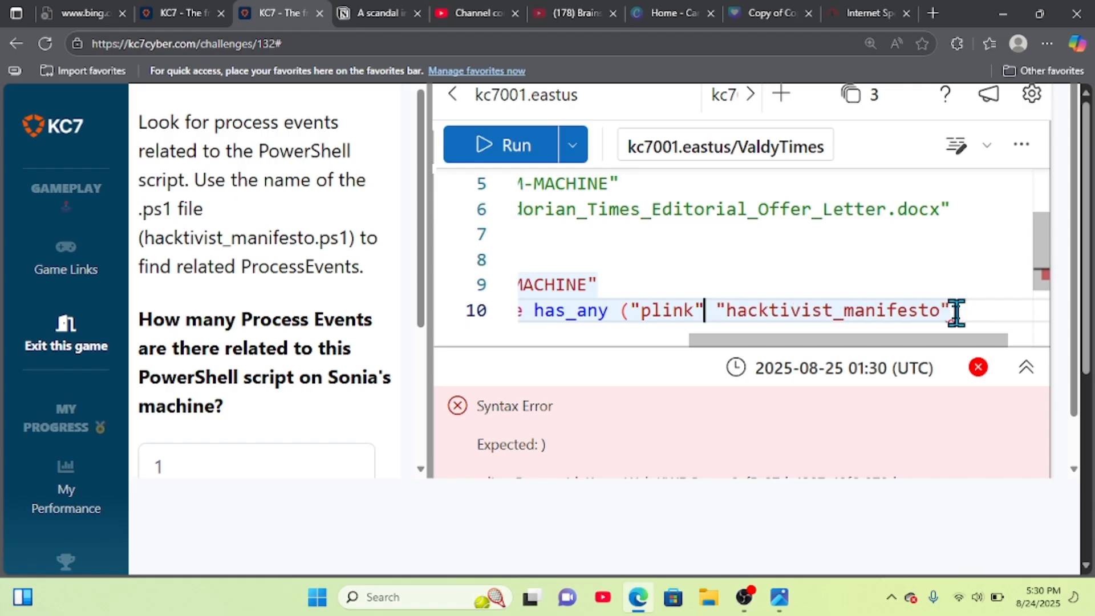
key("Right")
key("BackSpace")
type(",")
key("Left")
key("Left")
key("Left")
key("Left")
key("Left")
key("Left")
key("Left")
key("Left")
key("Left")
key("Left")
key("Left")
key("Left")
key("Left")
key("Left")
key("Left")
key("Left")
key("Left")
key("Left")
key("Left")
key("Left")
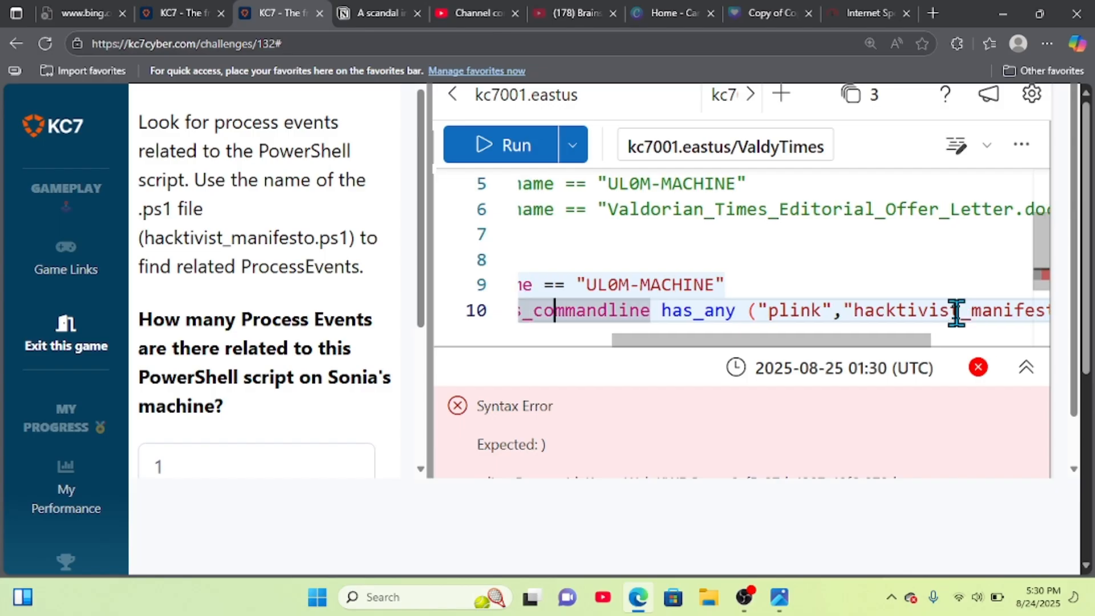
key("Left")
key("Left")
key("Left")
key("Left")
key("Left")
key("Left")
key("Left")
key("Left")
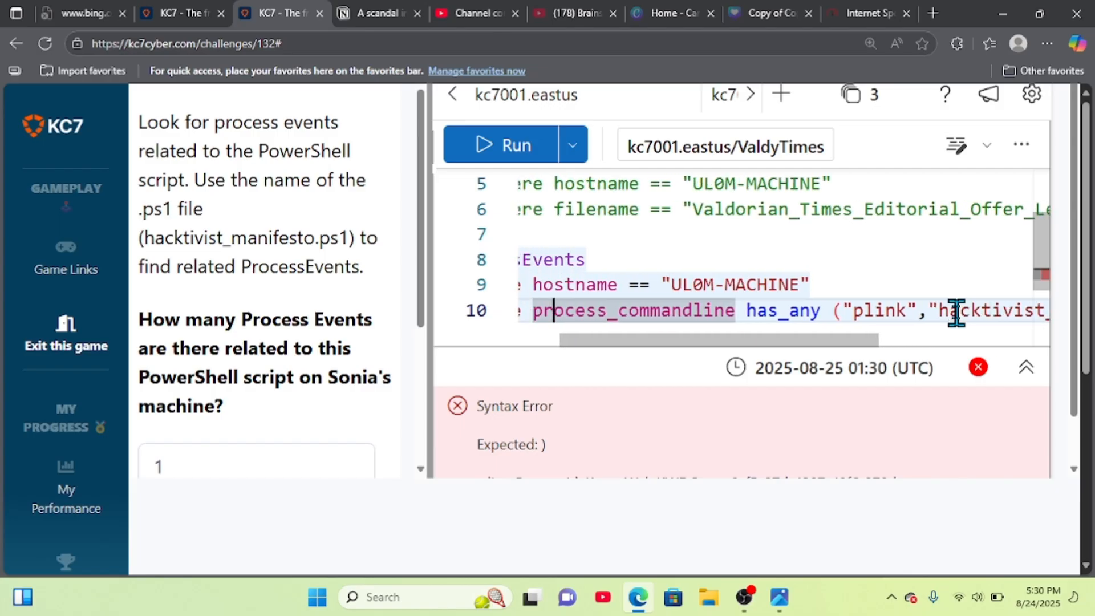
key("Left")
key("Left")
key("Left")
key("Left")
key("Left")
key("Left")
key("Left")
key("Left")
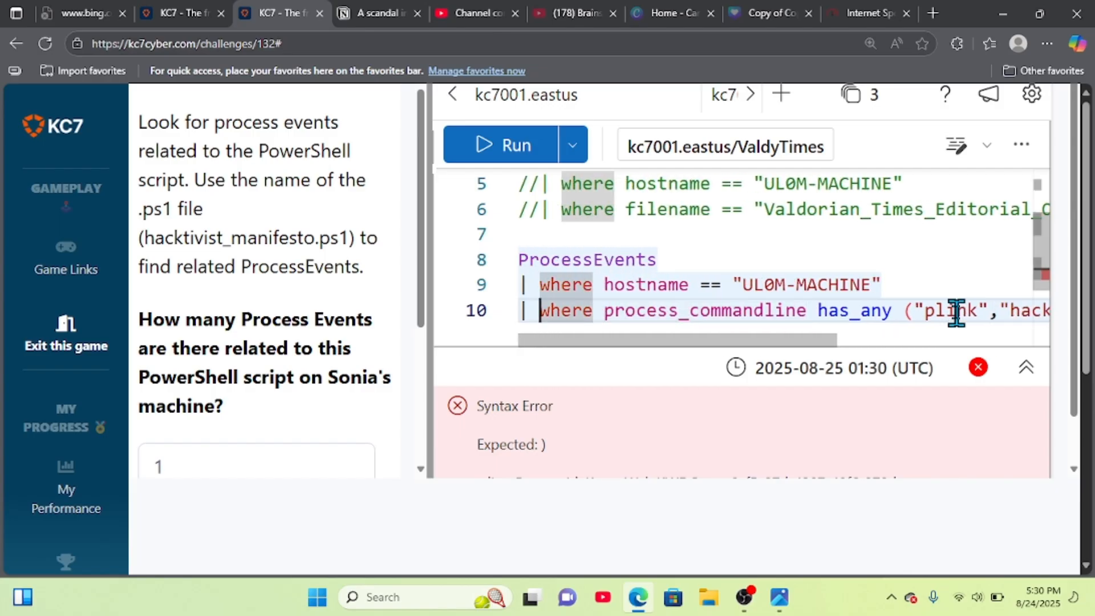
left_click(499, 154)
Step: Try running the query with a space instead of the comma between the two has_any values
left_click(998, 311)
key("BackSpace")
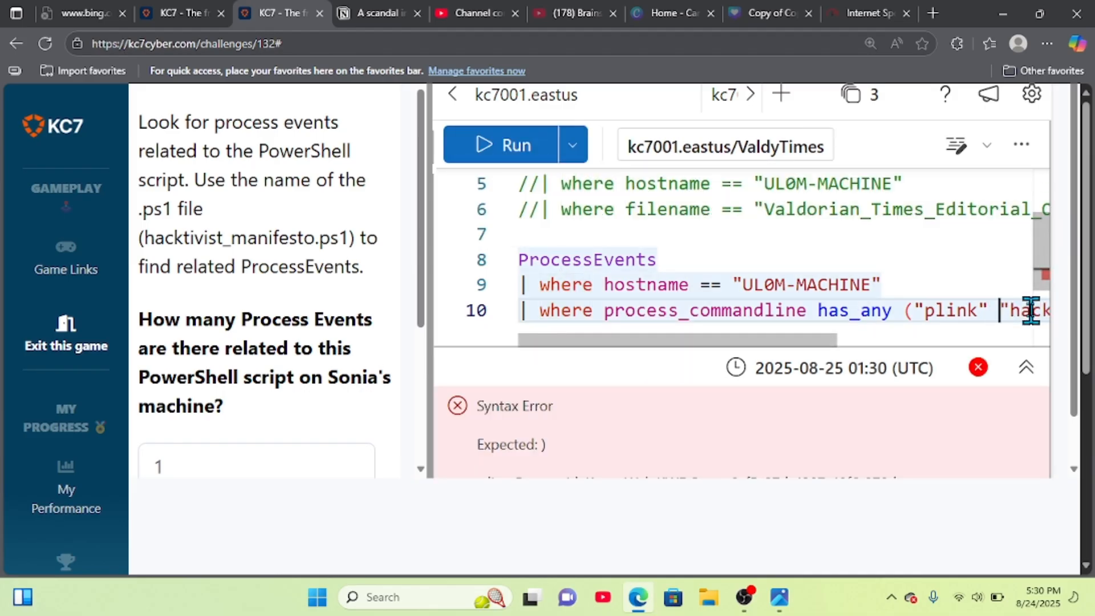
left_click(480, 152)
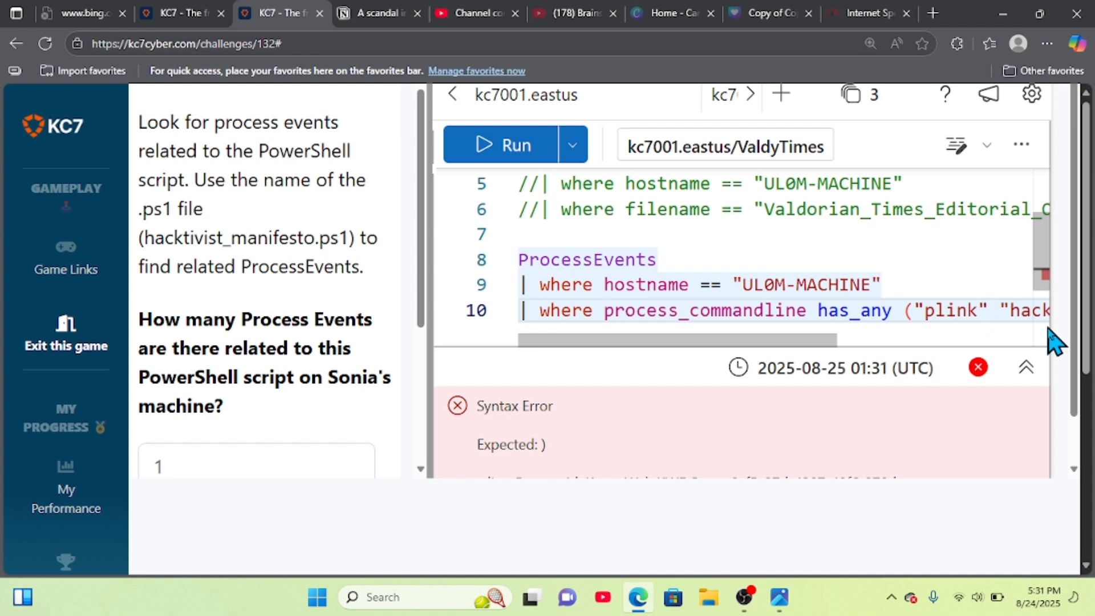
key("Left")
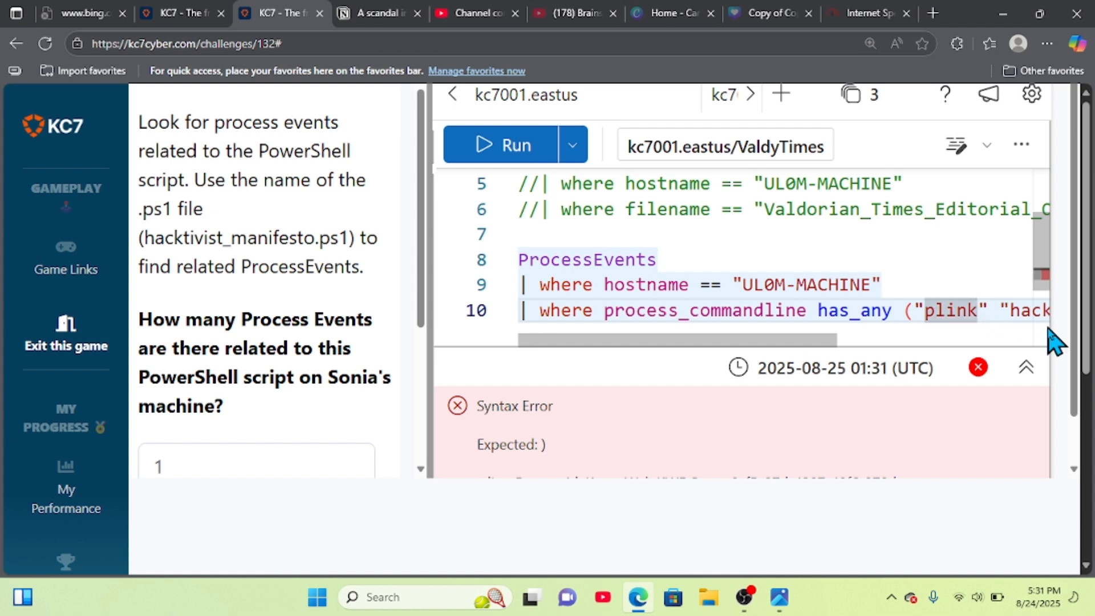
key("Right")
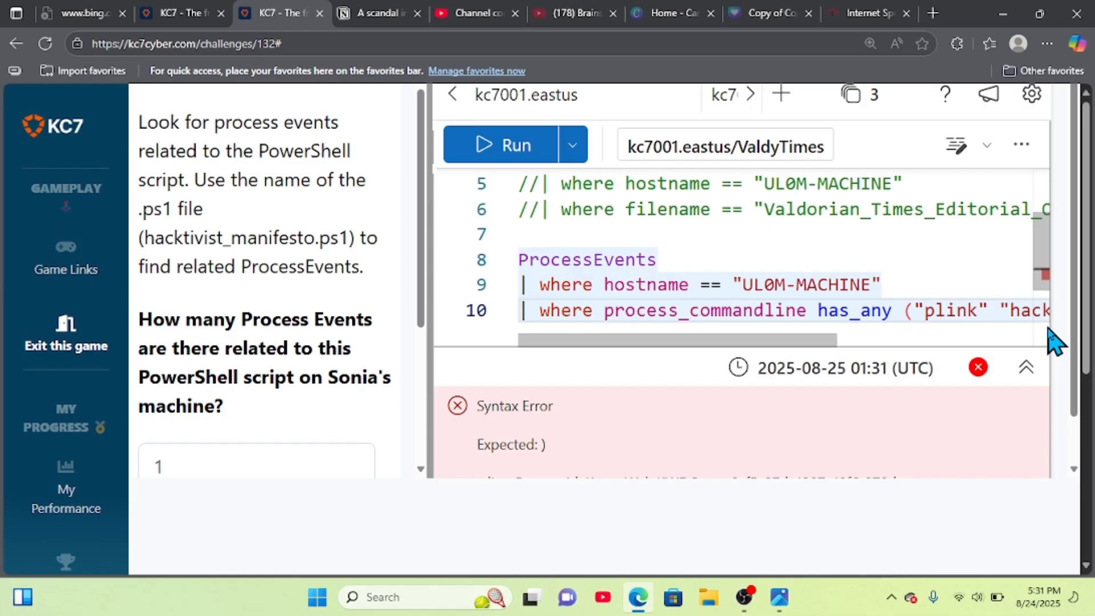
Step: Remove the space between has_any and its parenthesis, put a comma after "plink", and rerun the query
key("Left")
key("Left")
key("Left")
key("Left")
key("Left")
key("Left")
key("Left")
key("Left")
key("BackSpace")
key("Right")
key("Right")
key("Right")
key("Right")
key("Right")
key("Right")
key("Right")
key("Right")
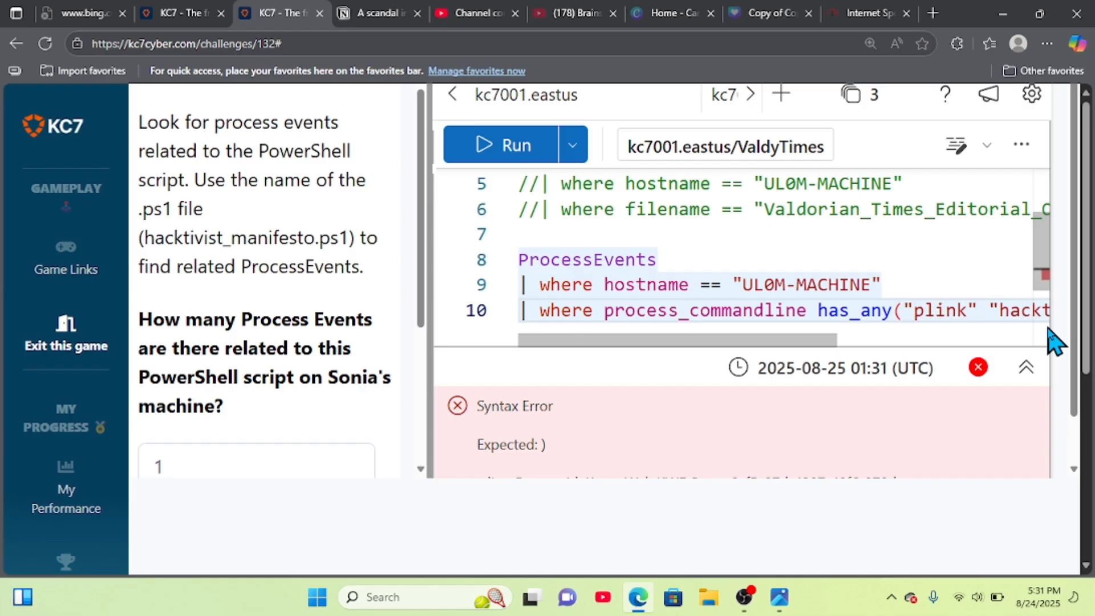
type(",")
left_click(501, 145)
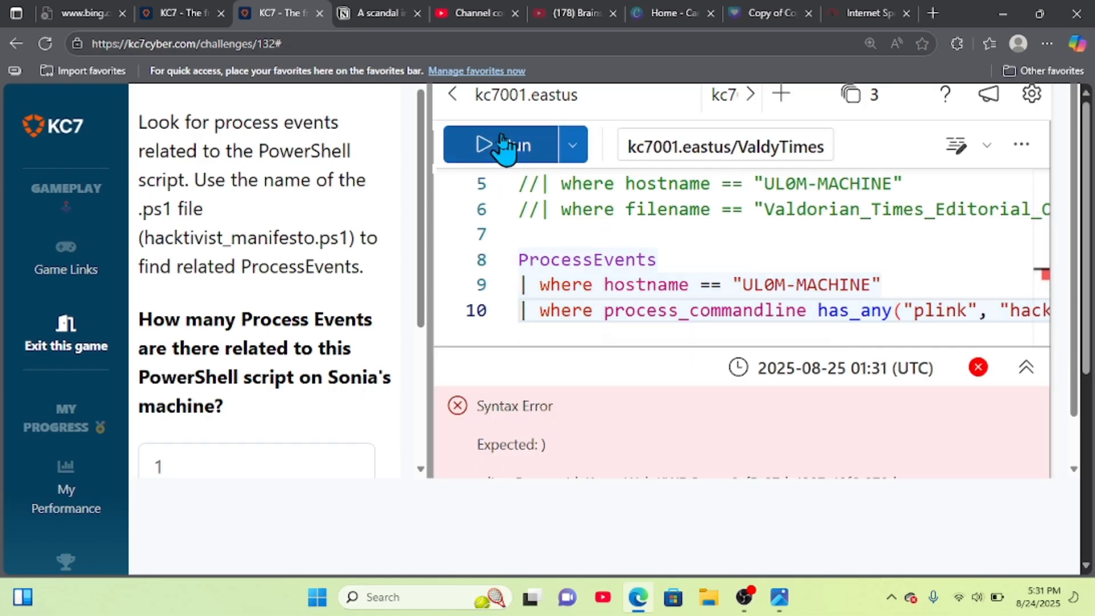
Step: Close the has_any list with a parenthesis after "hacktivist_manifesto" and run the query
scroll(647, 271, "down", 4)
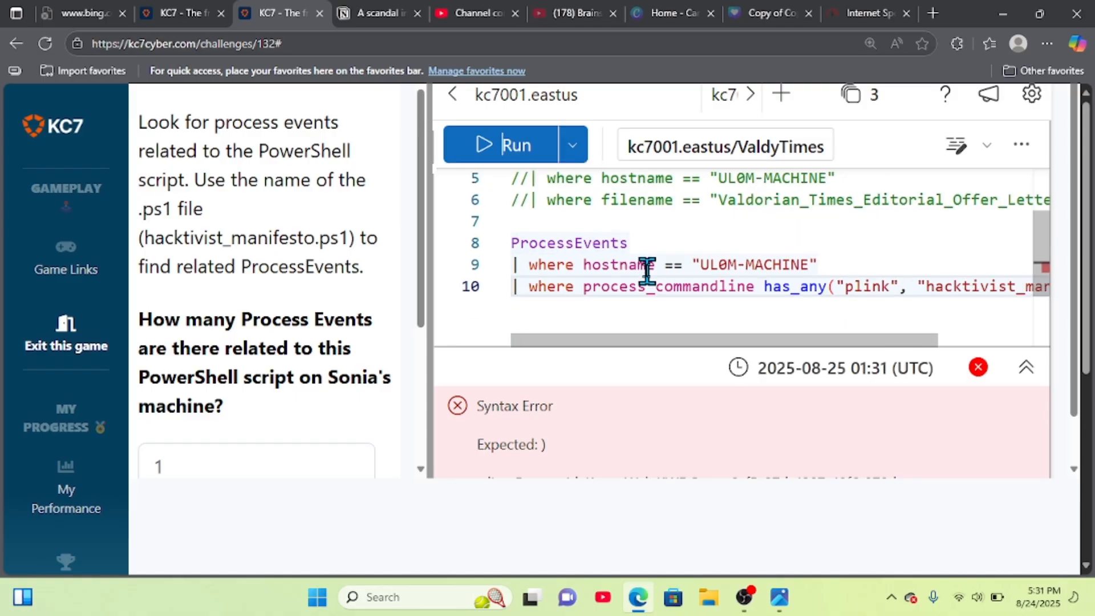
scroll(648, 271, "down", 3)
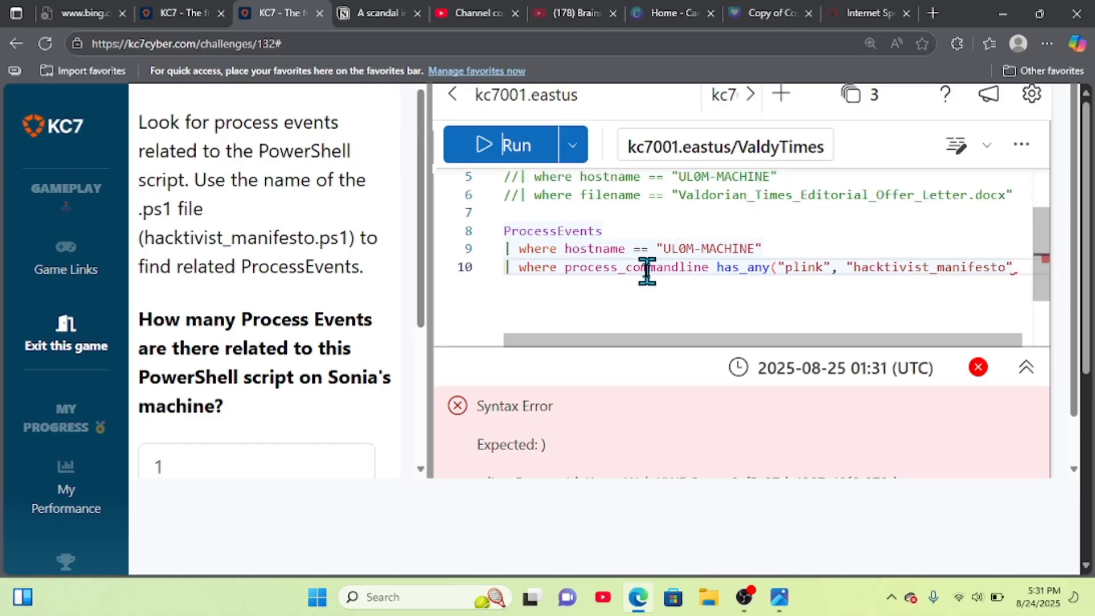
scroll(647, 271, "down", 3)
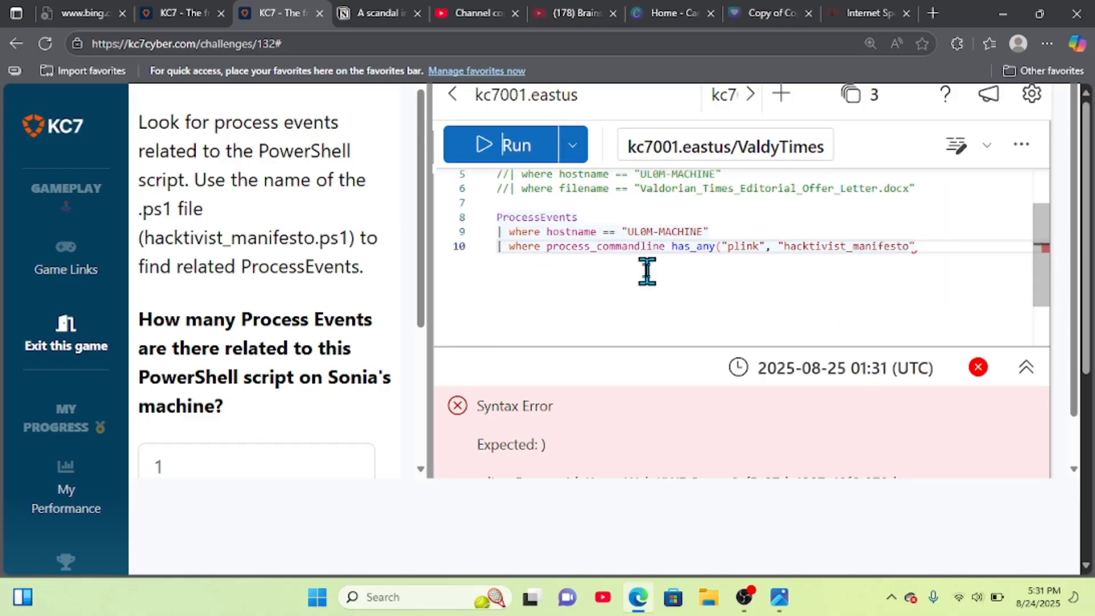
left_click(947, 251)
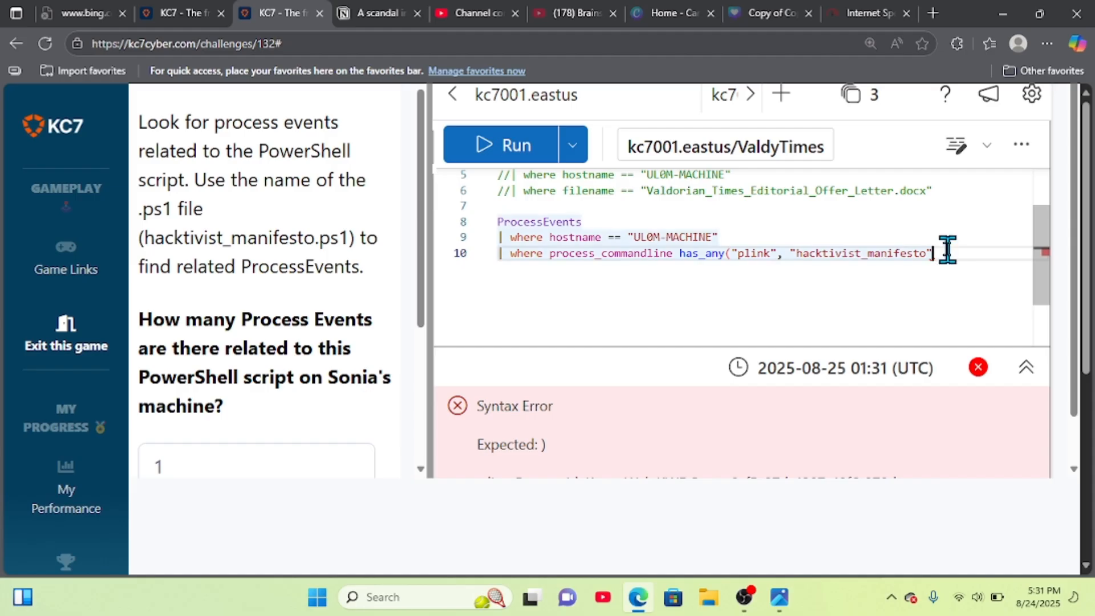
type(")")
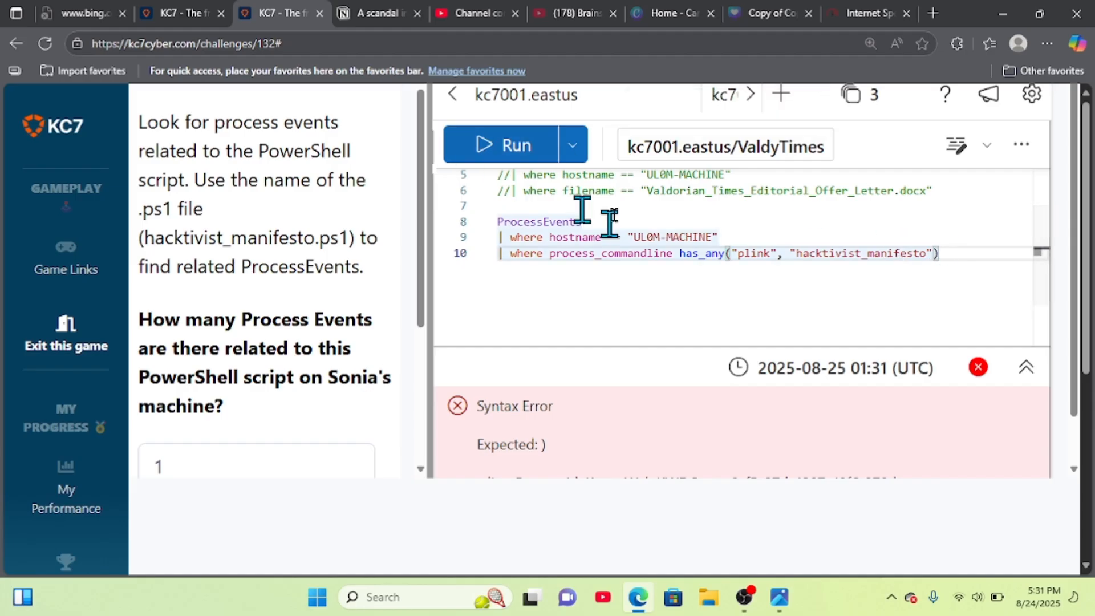
left_click(477, 150)
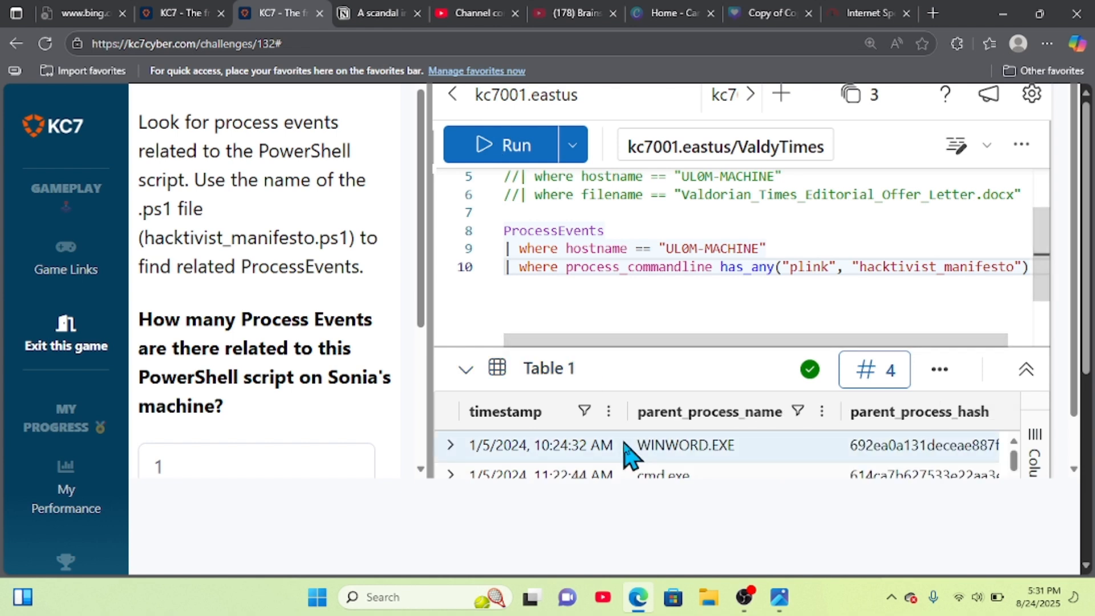
Step: Replace the answer to the process event count question with 4 and submit it
scroll(552, 464, "down", 1)
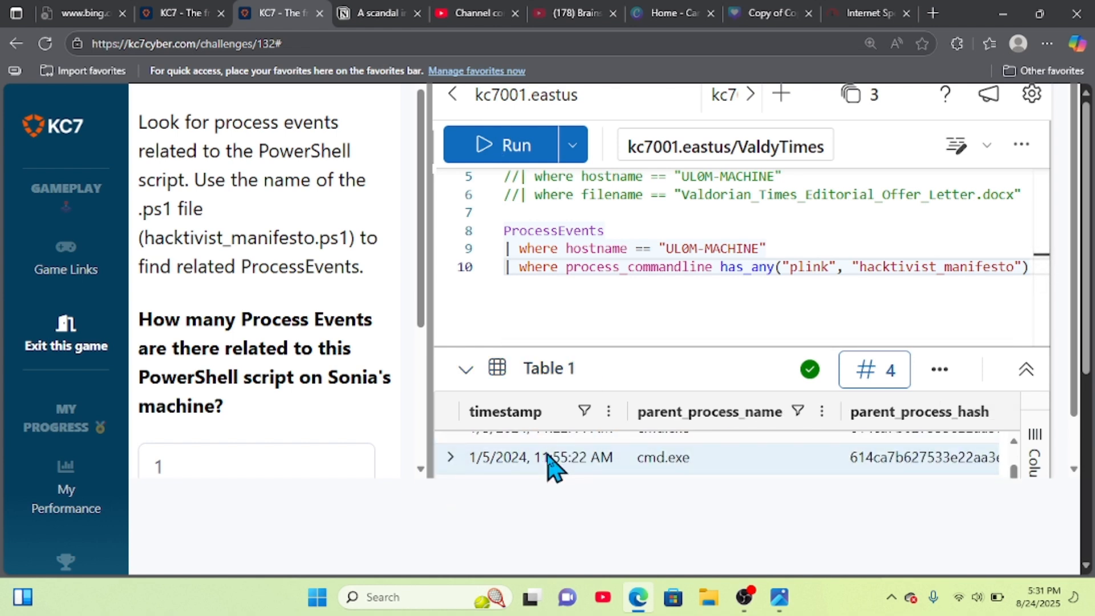
left_click(193, 467)
key("BackSpace")
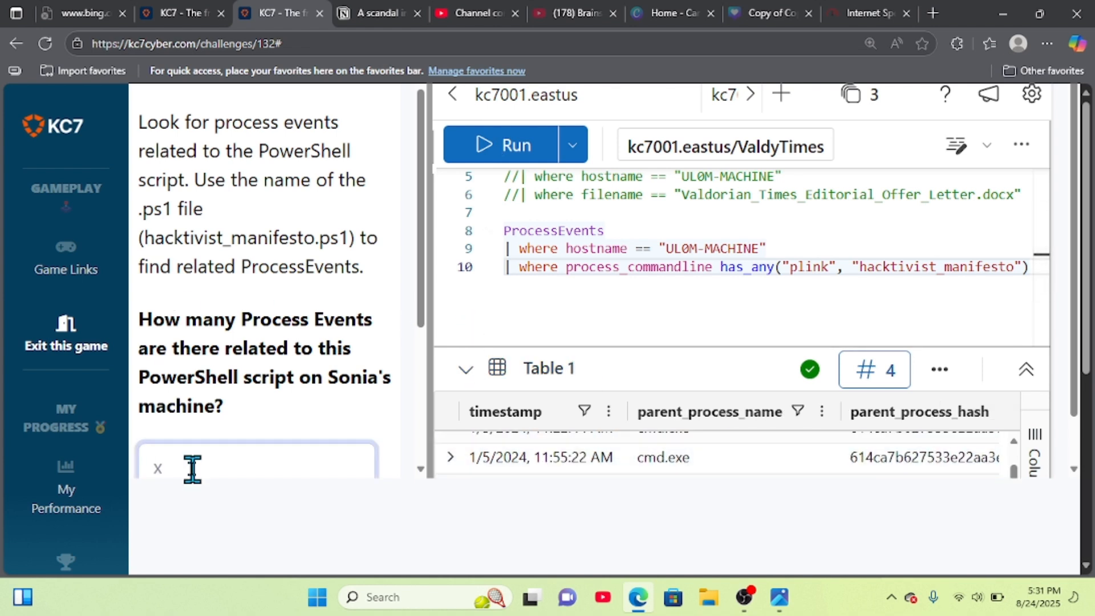
scroll(244, 439, "down", 5)
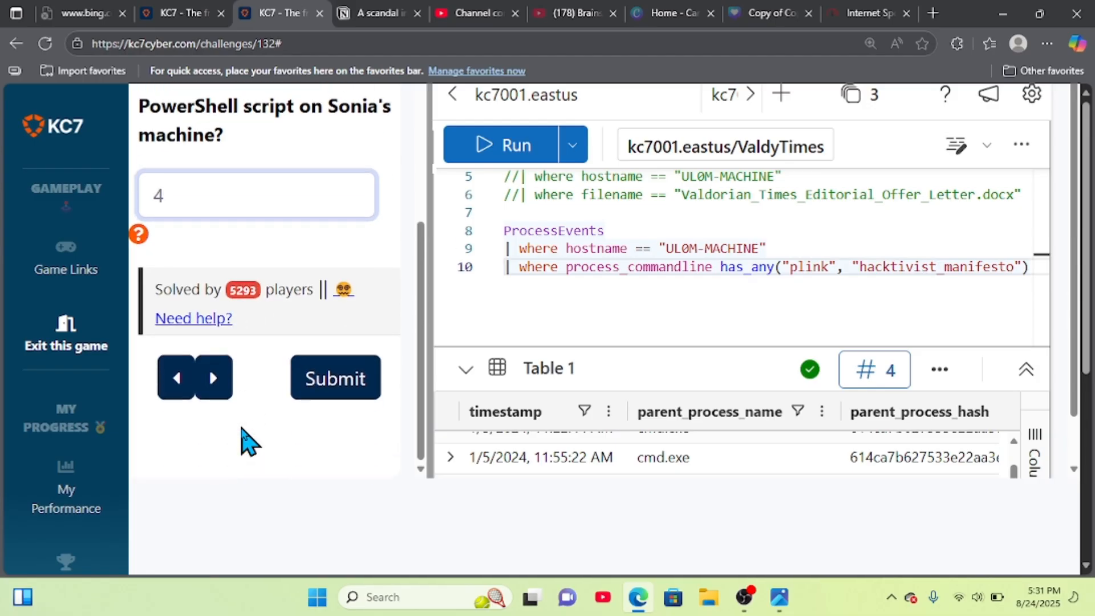
left_click(336, 389)
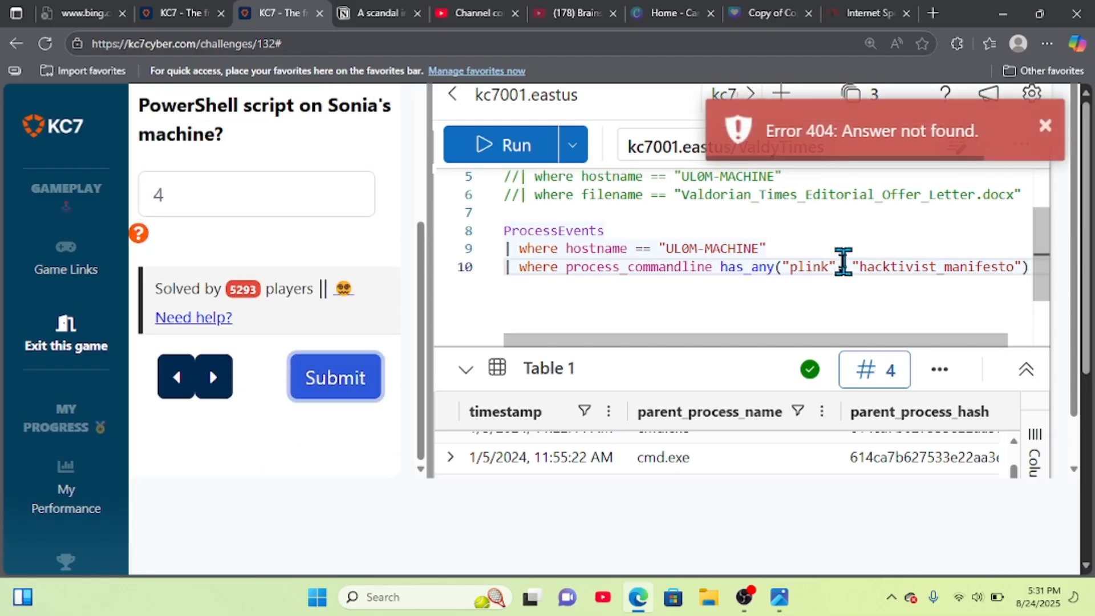
Step: Remove "plink" from the has_any list, keeping only "hacktivist_manifesto", and rerun the query
scroll(355, 246, "up", 5)
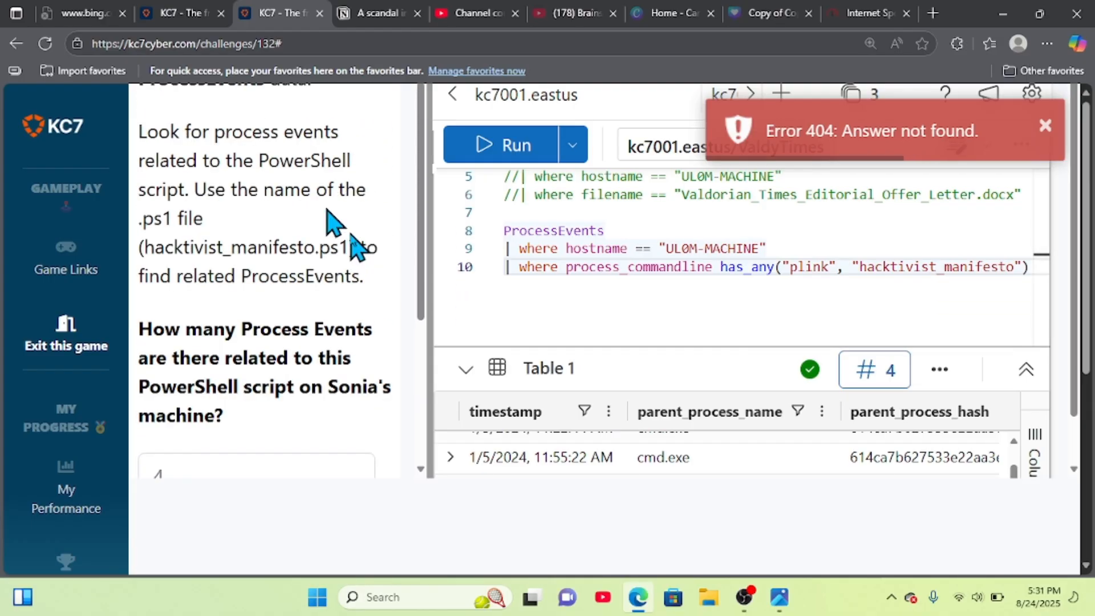
scroll(350, 235, "up", 1)
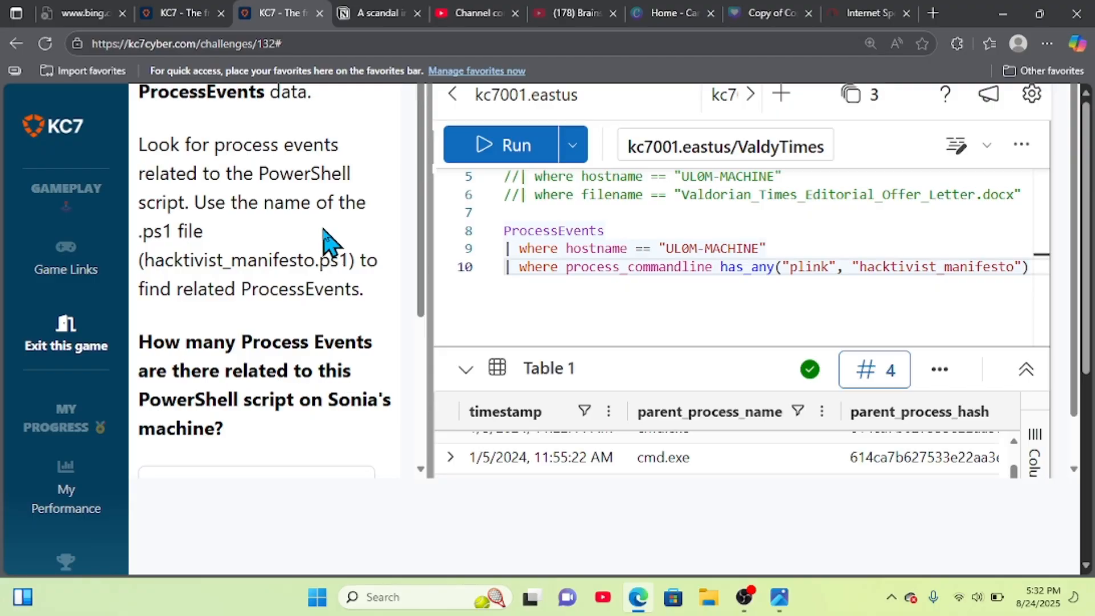
scroll(352, 282, "down", 1)
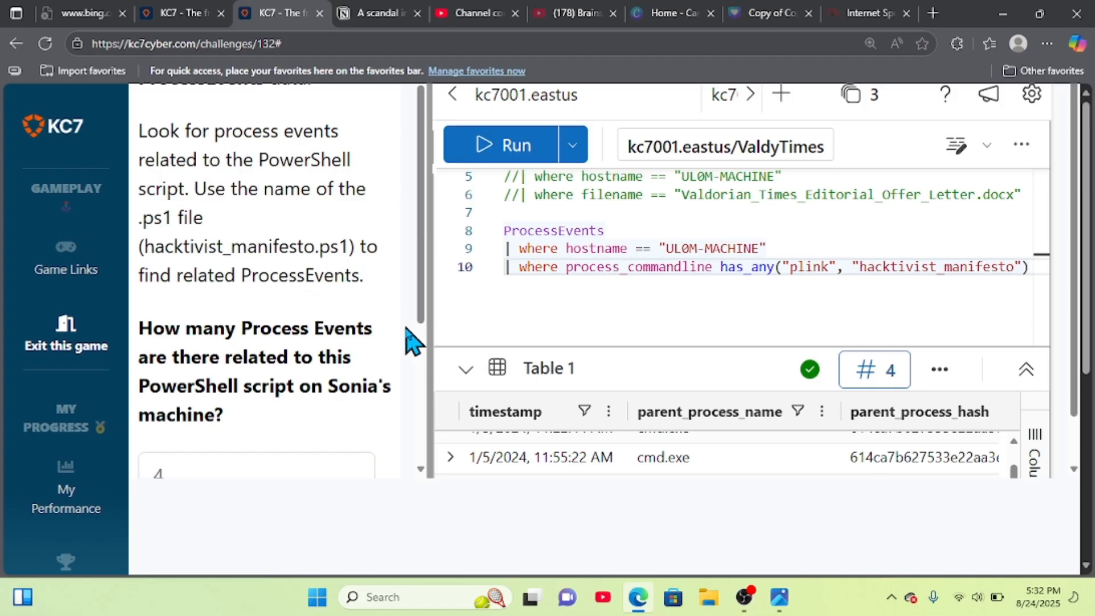
left_click(847, 268)
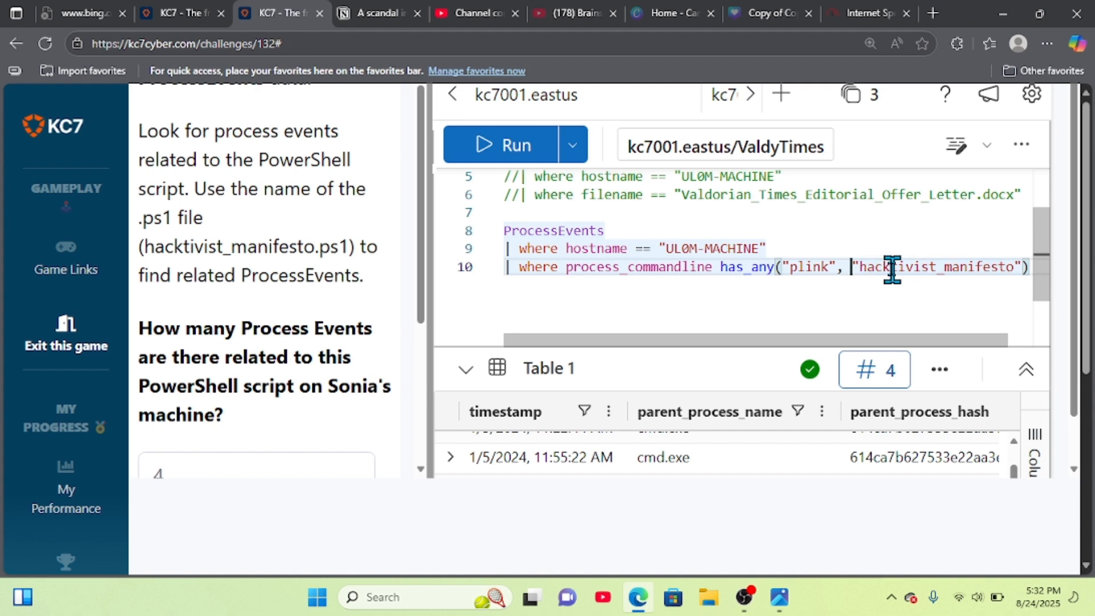
key("BackSpace")
key("BackSpace")
key("BackSpace")
key("BackSpace")
key("BackSpace")
key("BackSpace")
key("BackSpace")
key("BackSpace")
key("BackSpace")
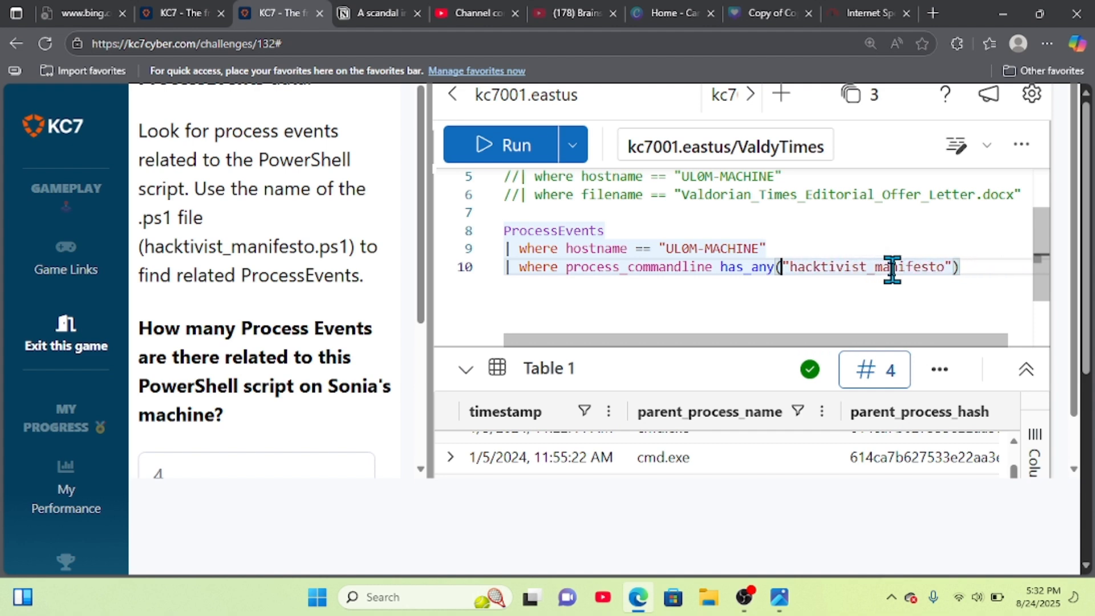
left_click(500, 151)
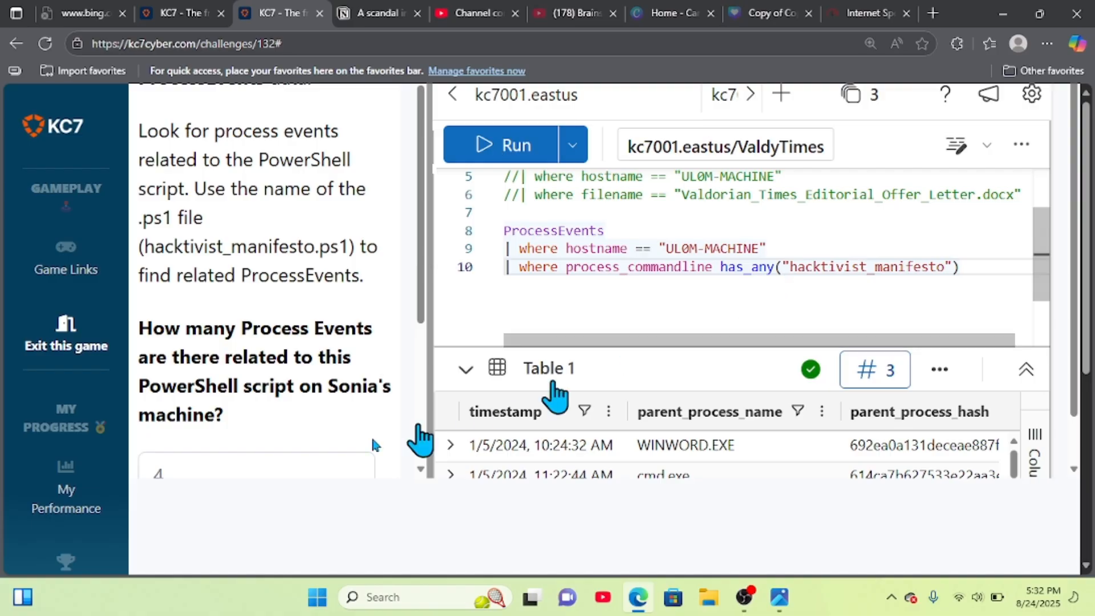
Step: Replace the answer to the process event count question with 3 and submit it
left_click(269, 476)
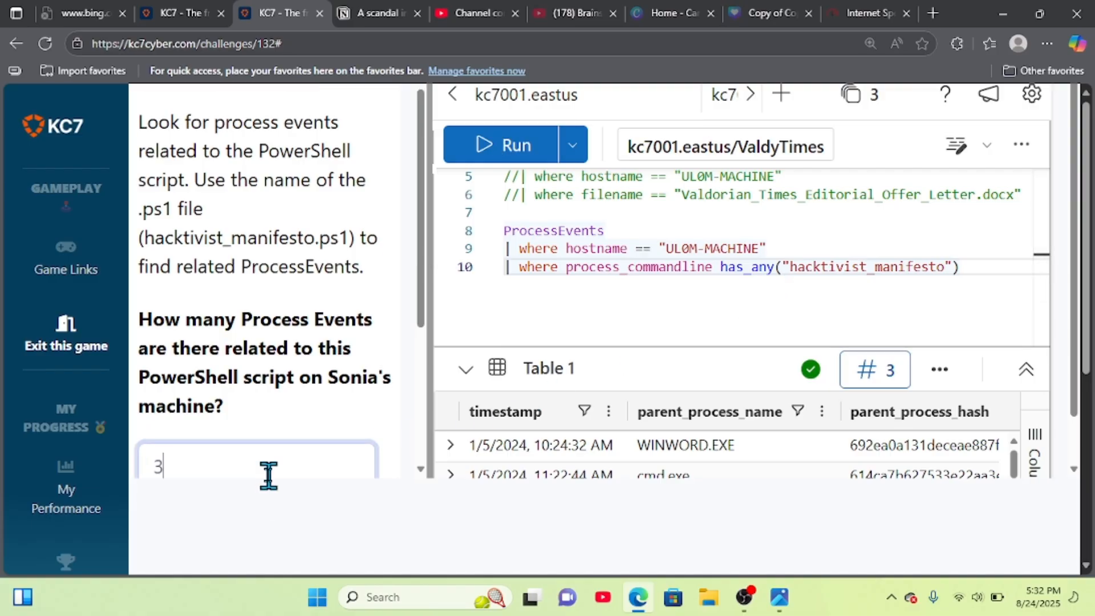
scroll(283, 439, "down", 4)
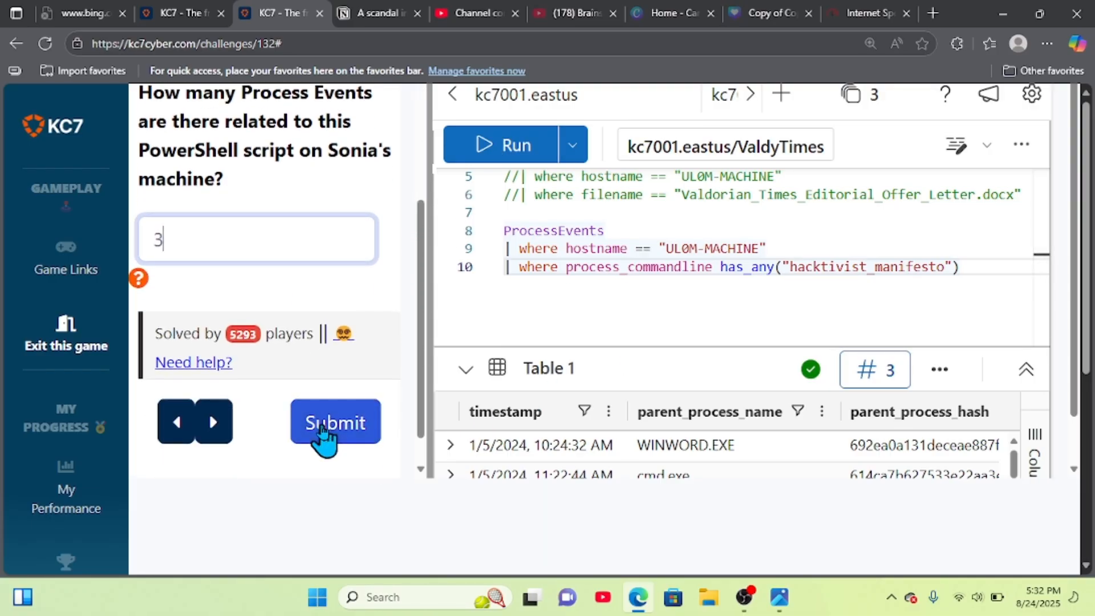
left_click(322, 433)
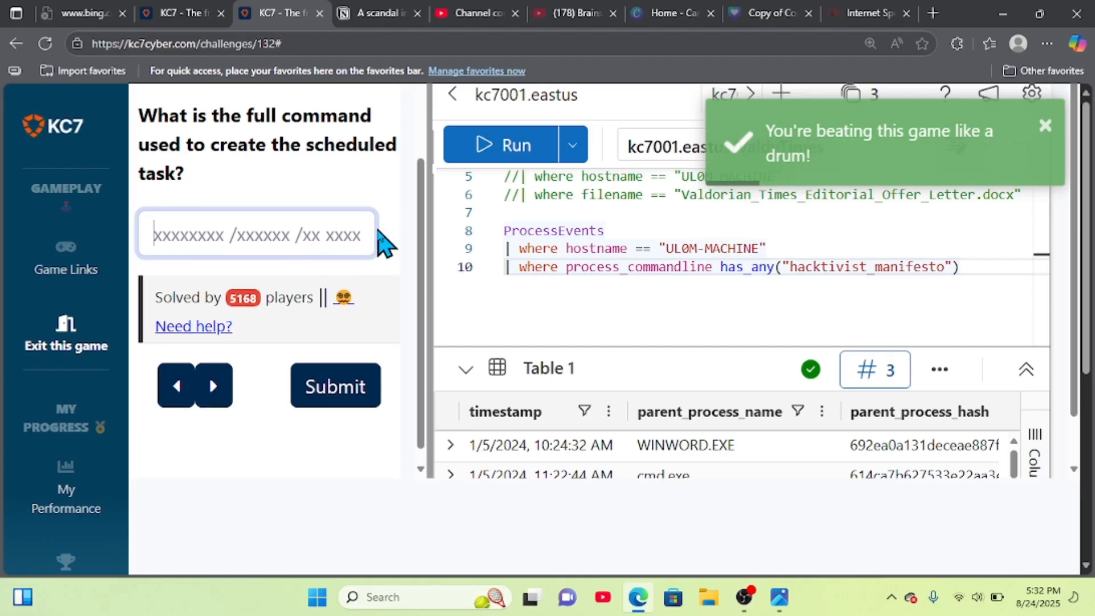
Step: Read the scheduled task question and start another where clause on a new line below the has_any filter
scroll(370, 228, "up", 5)
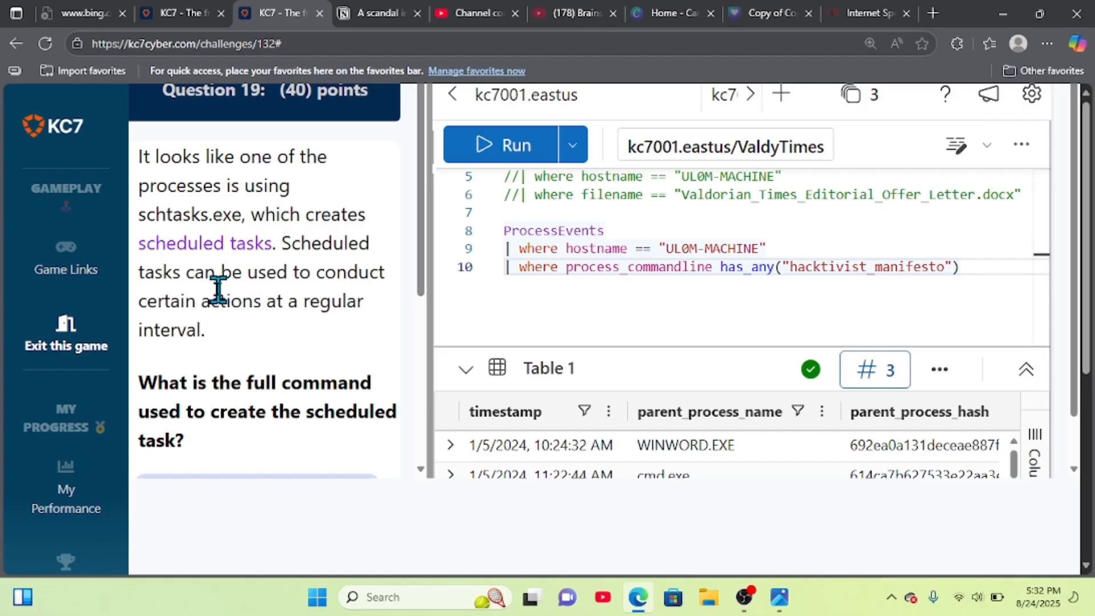
scroll(378, 264, "down", 2)
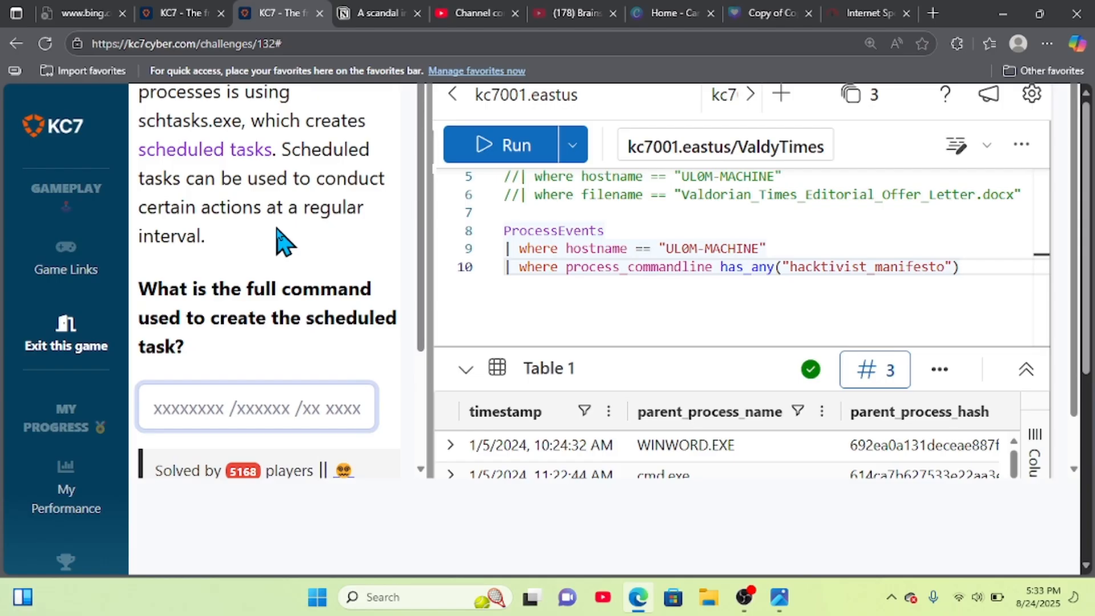
scroll(279, 248, "down", 1)
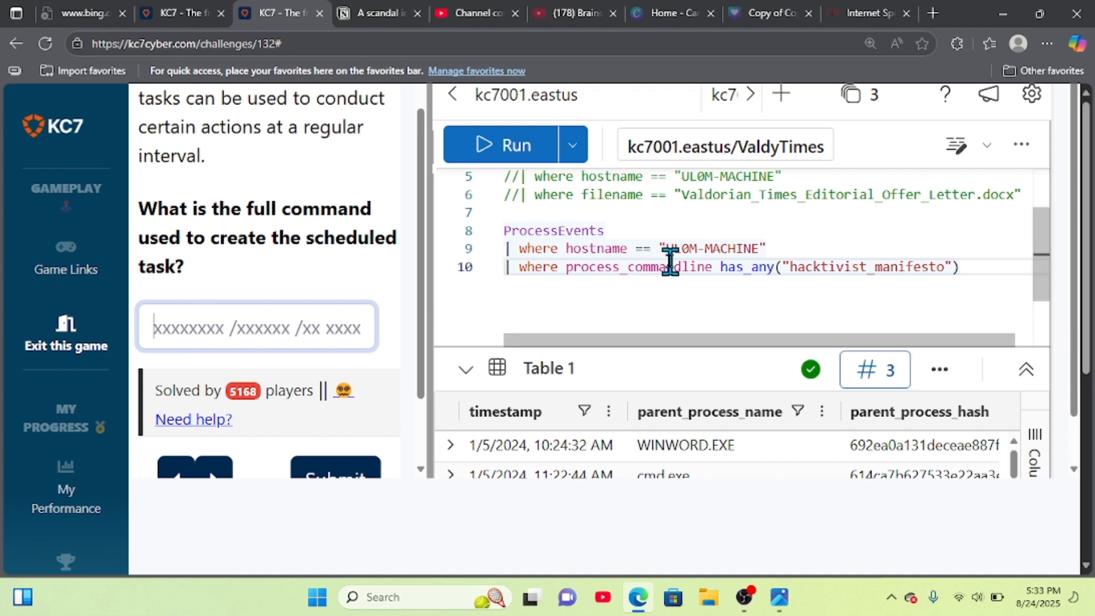
left_click(967, 273)
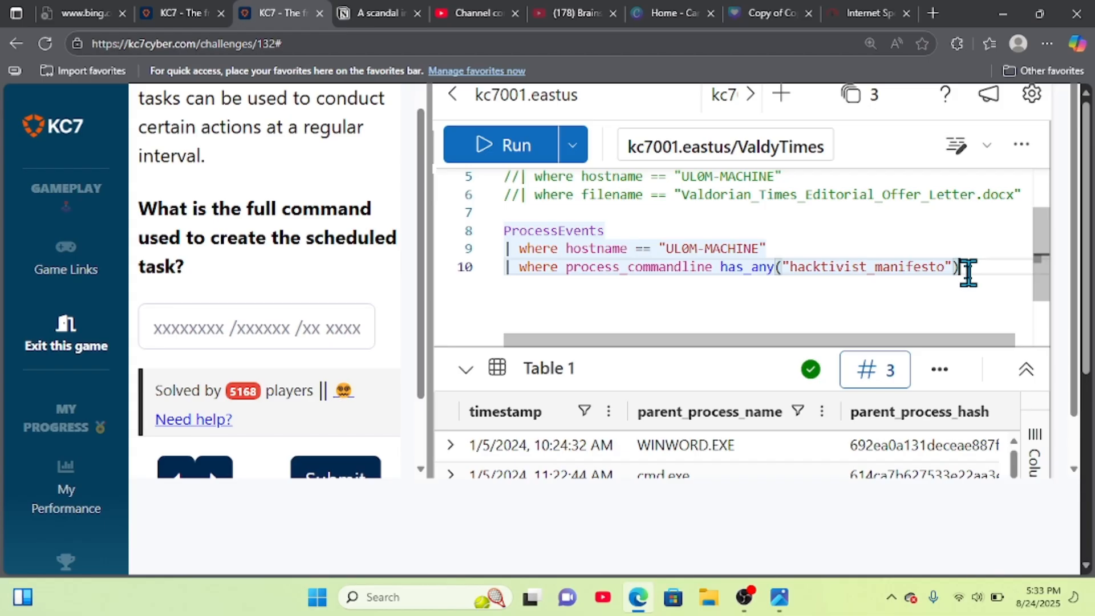
key("Left")
key("Left")
key("Left")
key("Left")
key("Left")
key("Left")
key("Left")
key("Left")
key("Left")
key("Left")
key("Left")
key("Left")
key("Left")
key("Left")
key("Left")
key("Left")
key("Left")
key("Right")
key("Right")
key("Right")
key("Right")
key("Right")
key("Right")
key("Right")
key("Right")
key("Right")
key("Right")
key("Right")
key("Right")
key("Right")
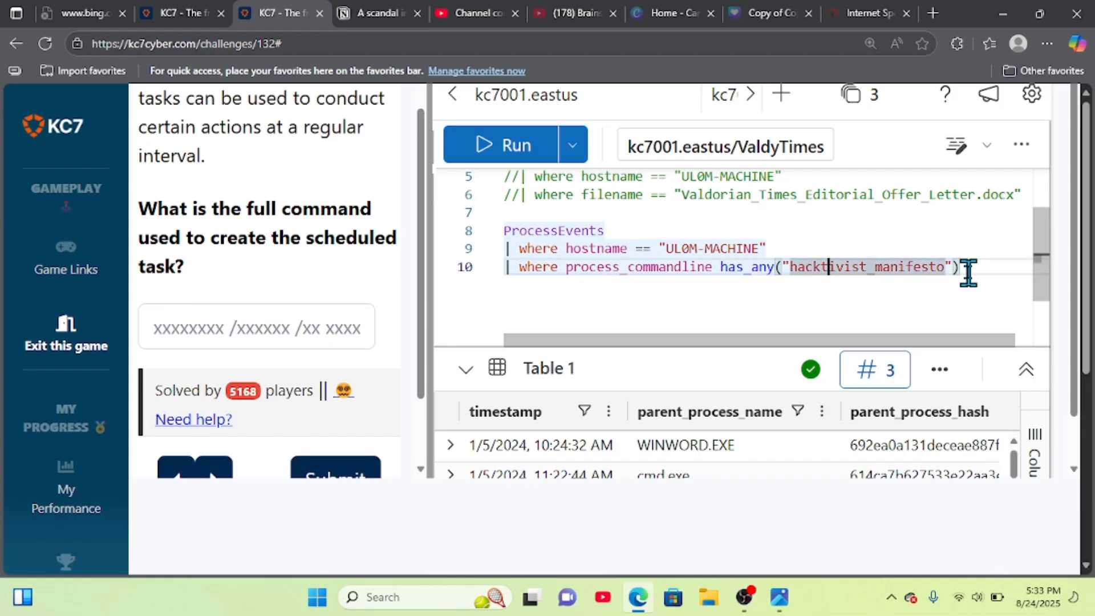
key("Right")
key("Right")
key("Right")
key("Right")
key("Right")
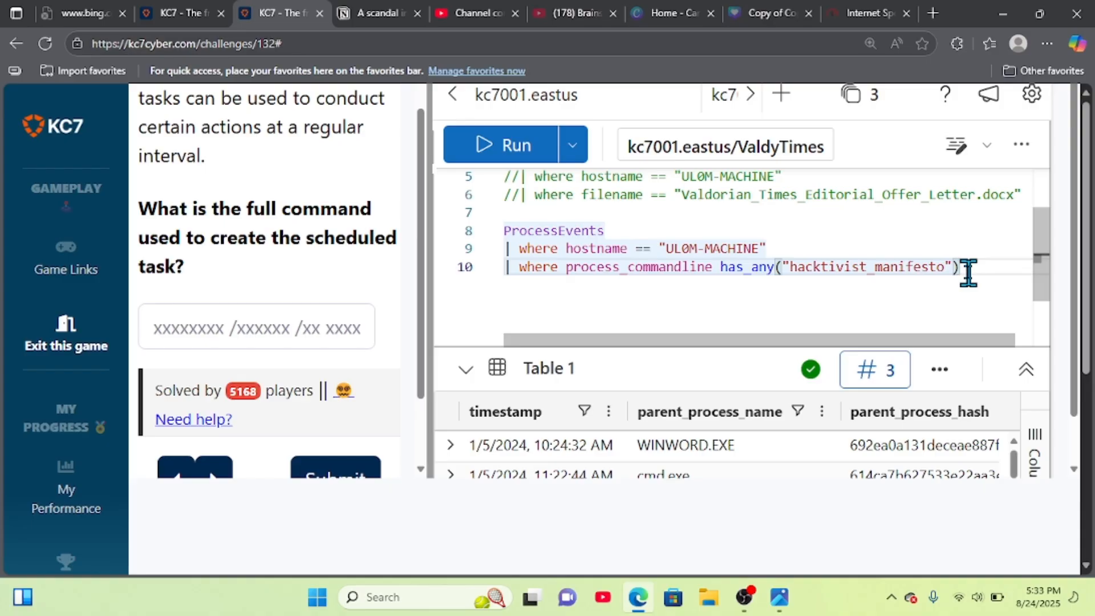
key("Return")
type("| ")
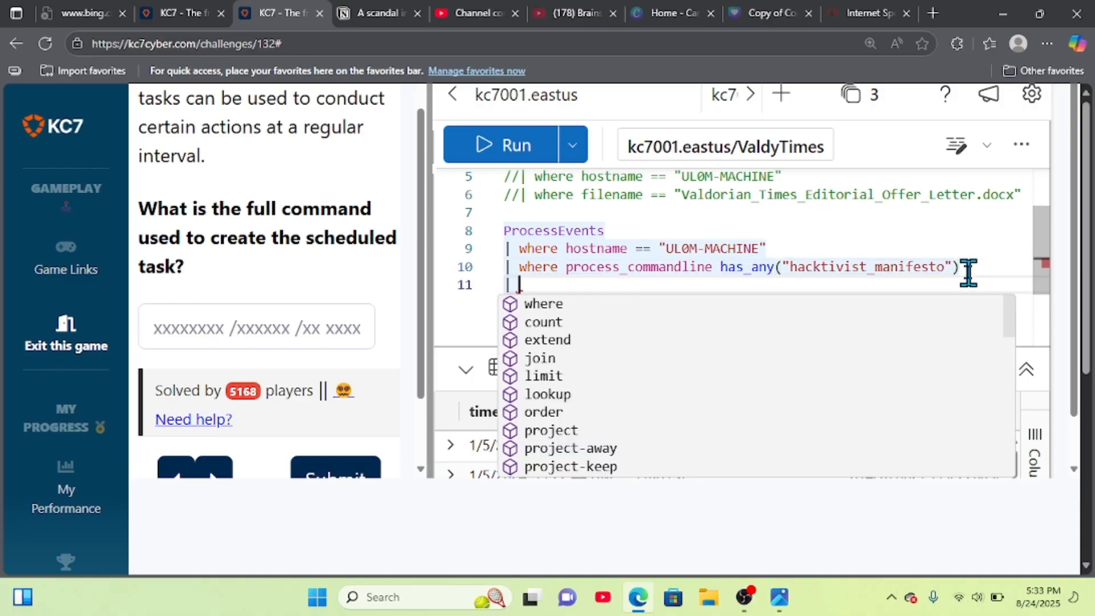
type("where")
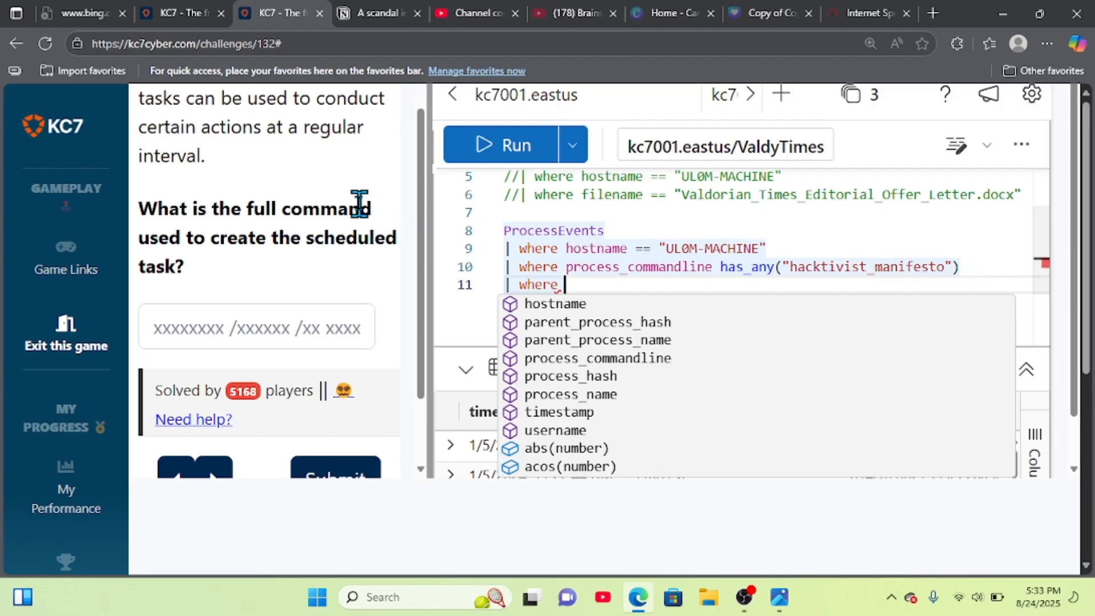
Step: Add "plink" after "hacktivist_manifesto" in the has_any list
scroll(359, 201, "up", 1)
scroll(359, 201, "up", 2)
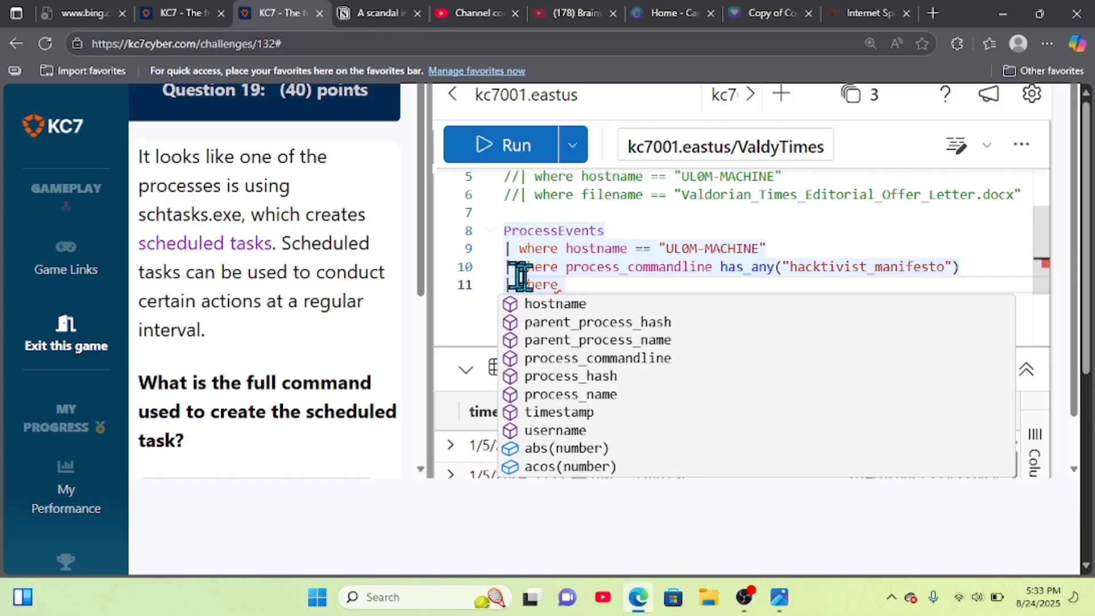
left_click(952, 268)
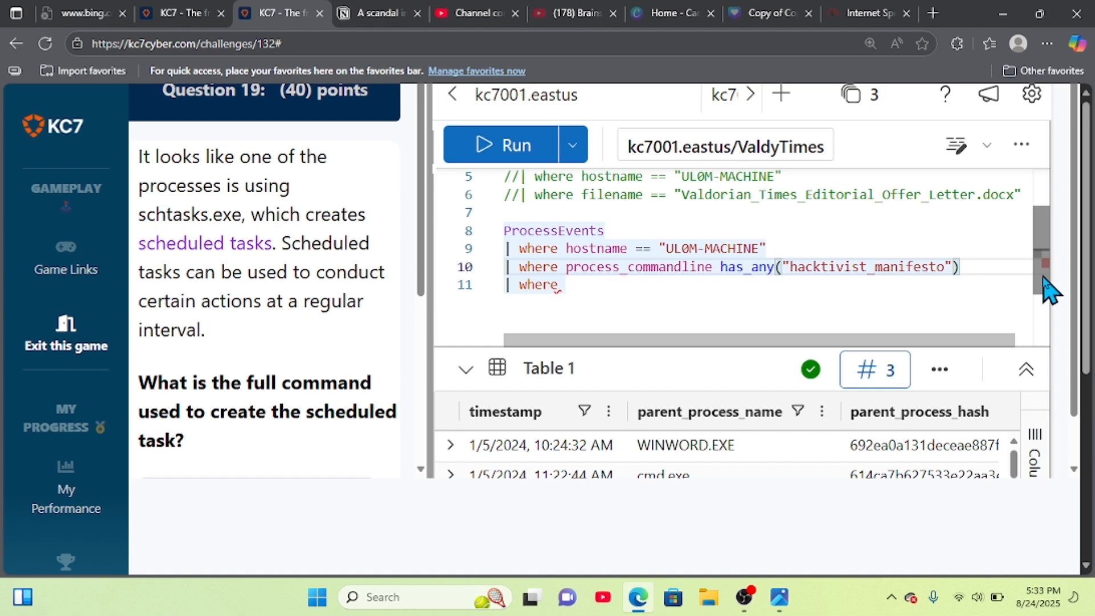
type(", \"")
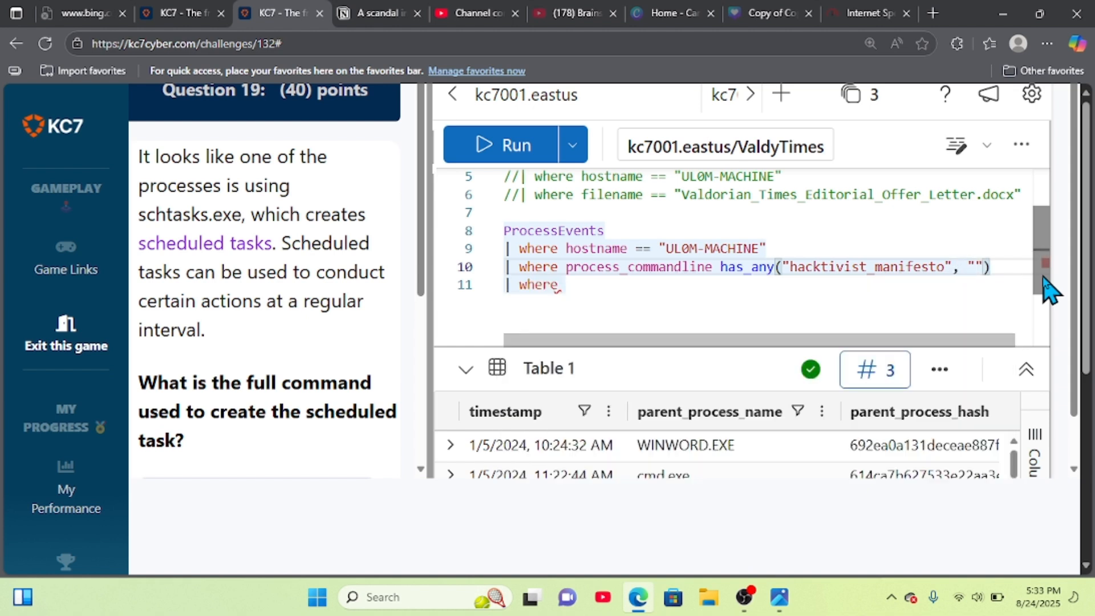
type("plink")
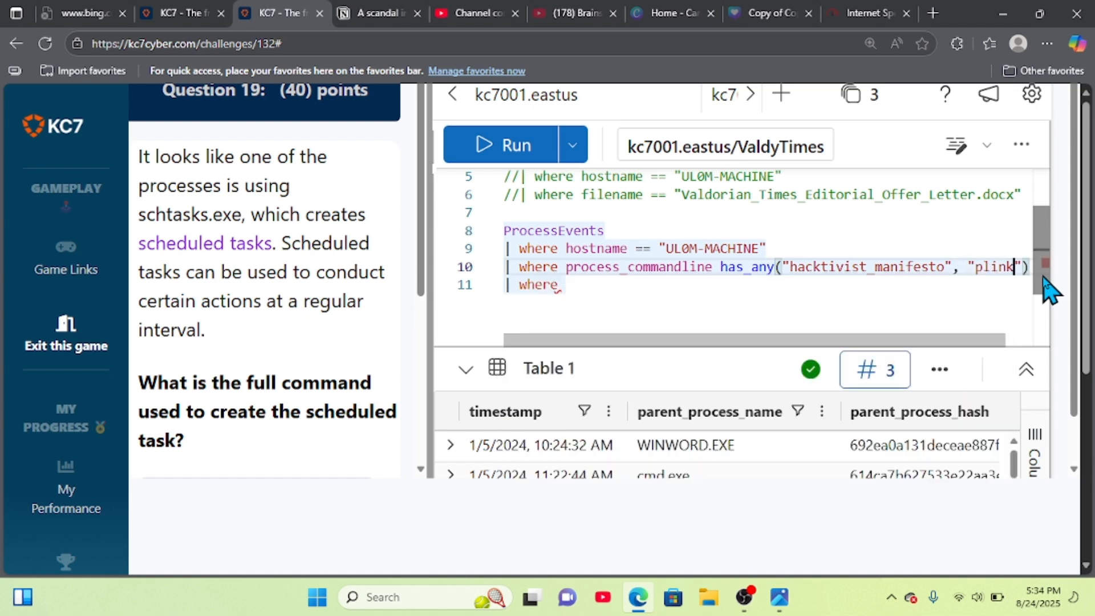
key("End")
key("Return")
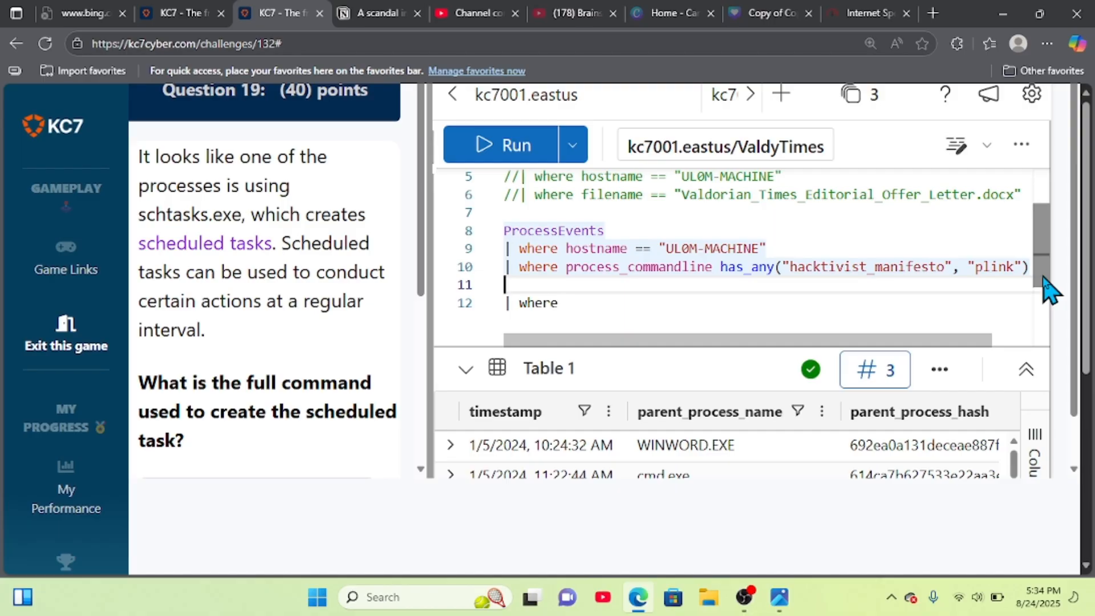
key("Down")
key("Right")
key("Right")
key("Right")
key("Right")
key("Right")
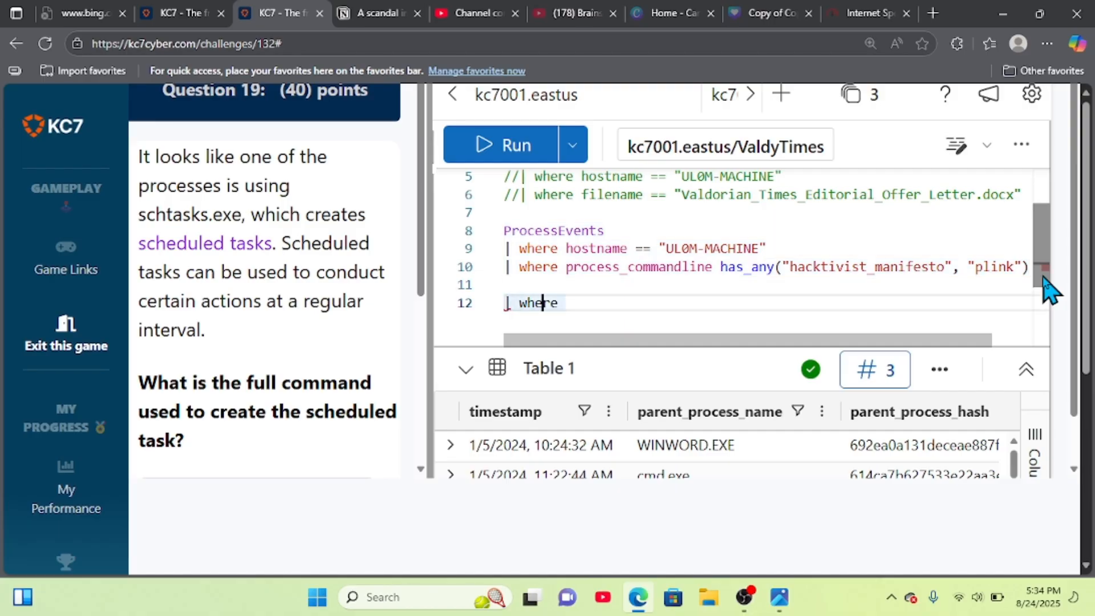
key("Left")
key("Left")
key("Left")
key("Left")
key("Left")
key("BackSpace")
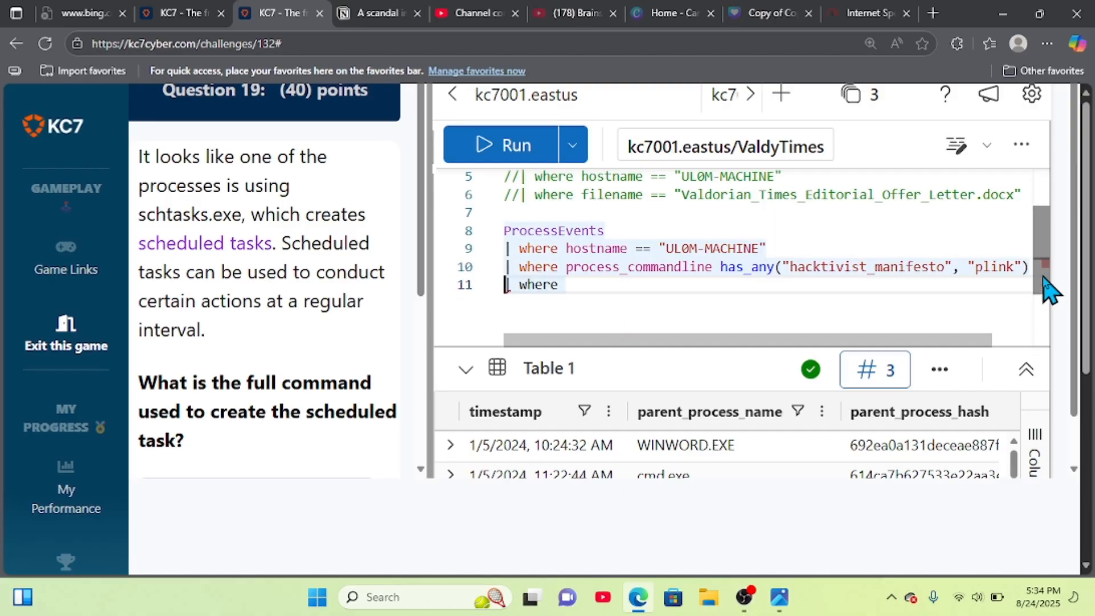
Step: Complete the last where clause as process_commandline has "schtask" and run the query
key("End")
type("pro")
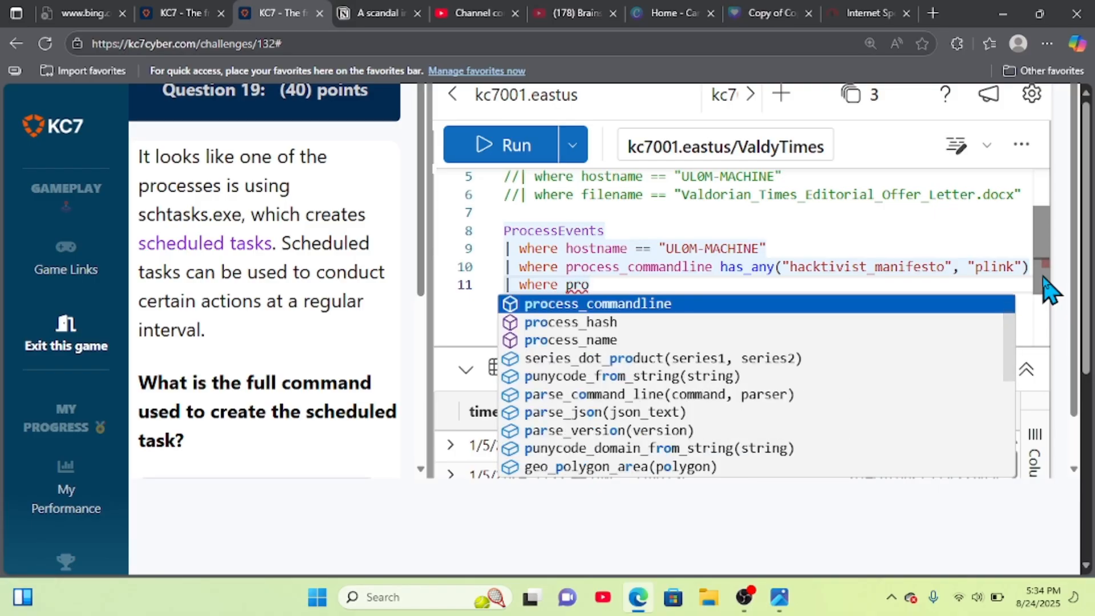
key("Tab")
type("has ")
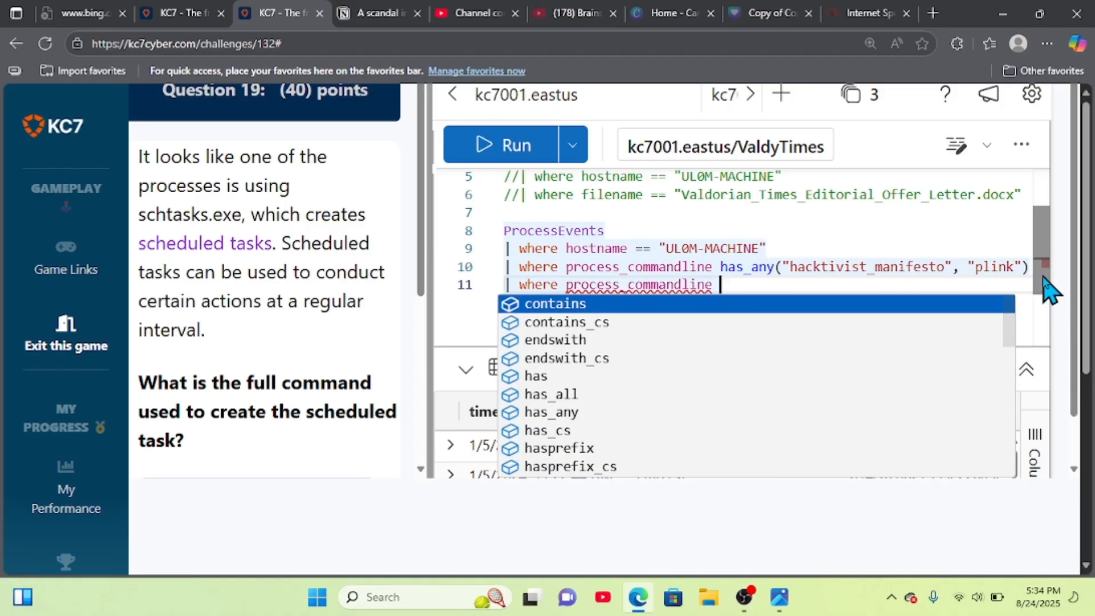
type("\"")
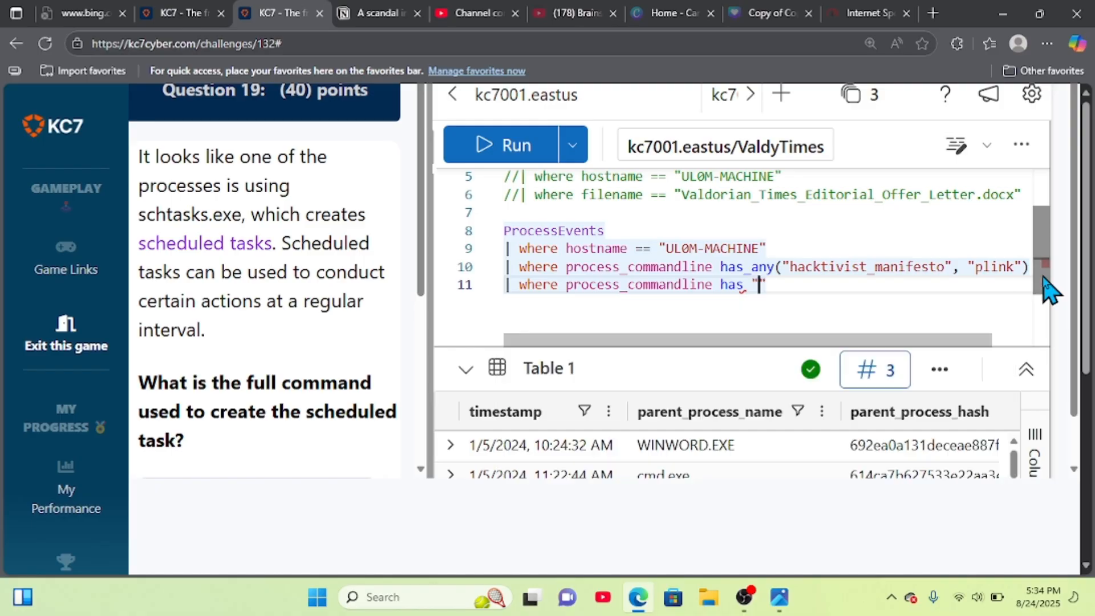
type("schtask")
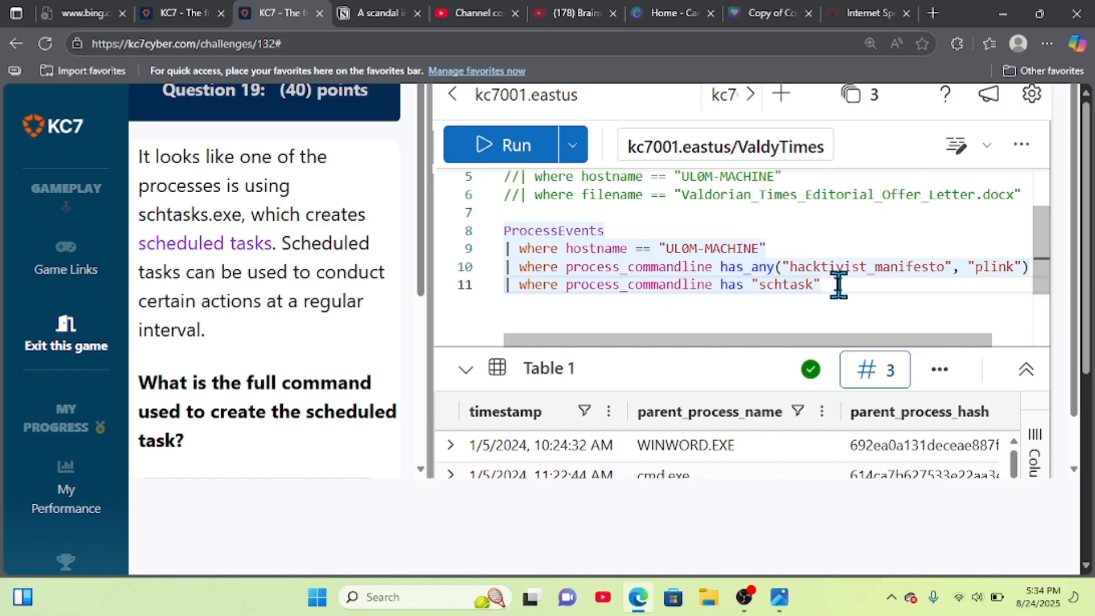
left_click(503, 154)
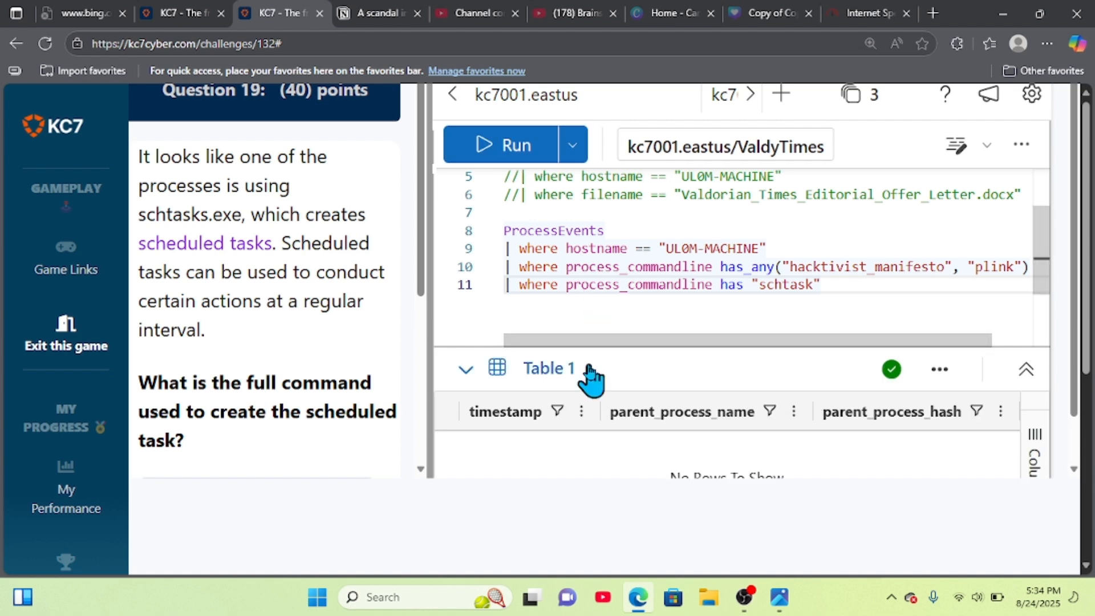
Step: Change the operator in the "schtask" filter to contains and rerun the query
scroll(547, 453, "down", 1)
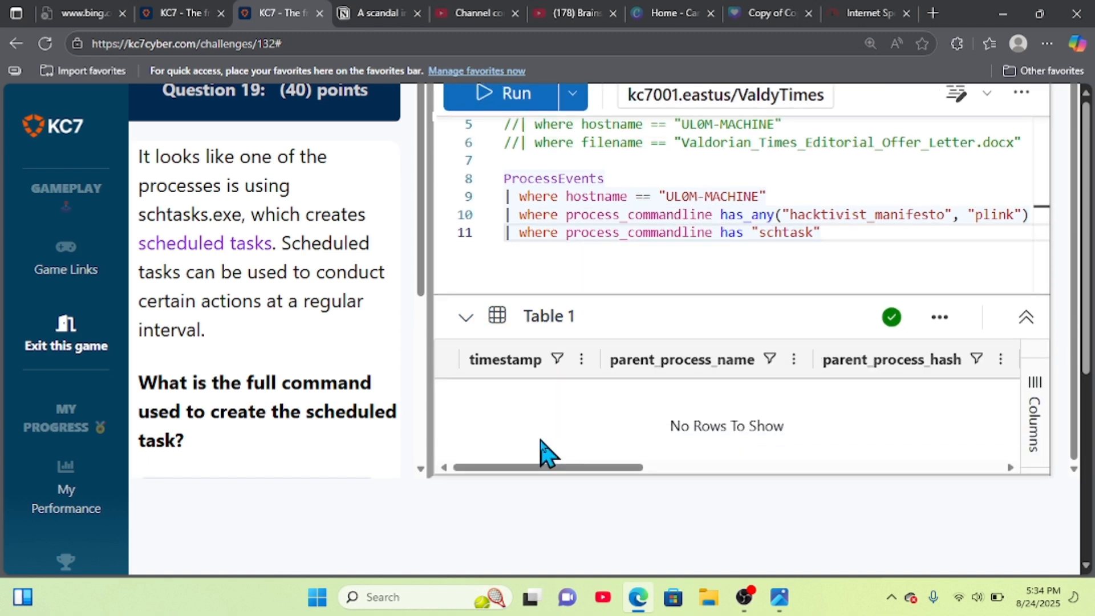
double_click(813, 234)
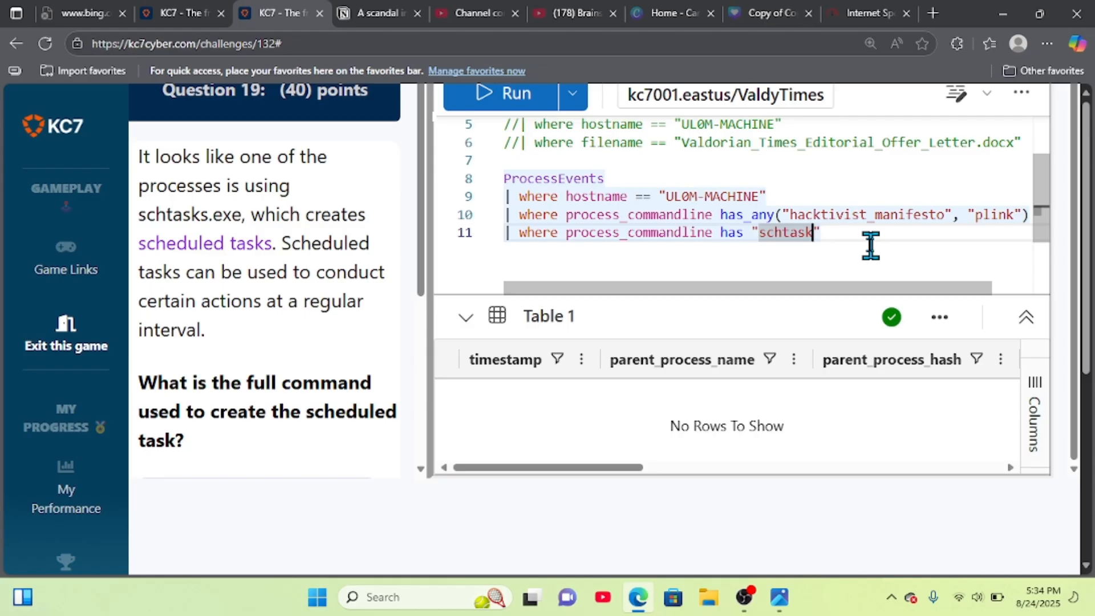
key("Left")
key("Left")
key("Left")
key("Left")
key("Left")
key("Left")
key("Left")
key("Left")
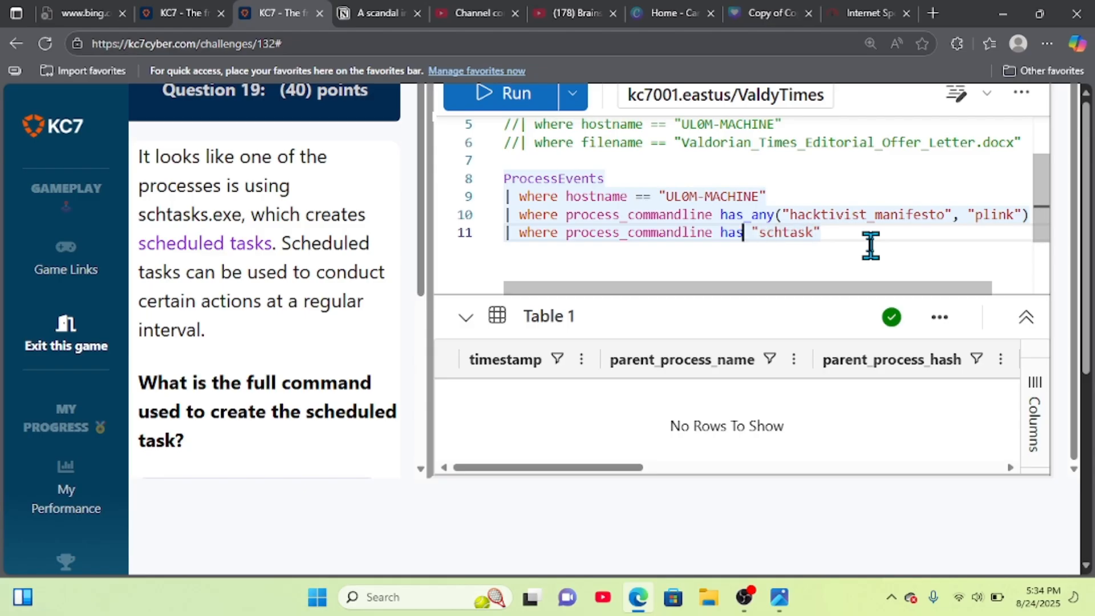
key("BackSpace")
key("BackSpace")
key("BackSpace")
type("contains")
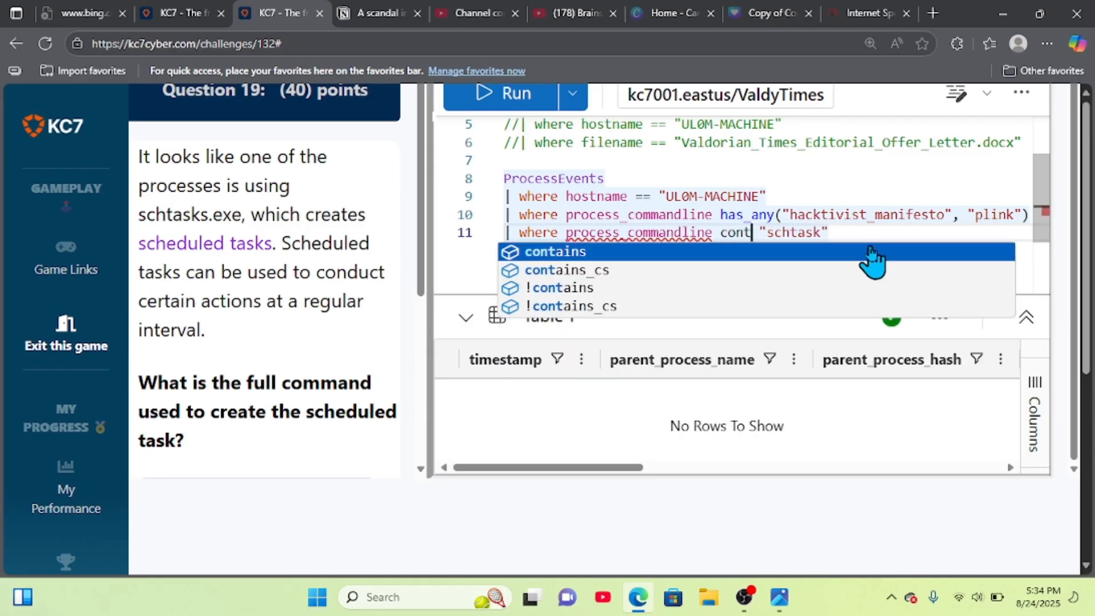
left_click(517, 103)
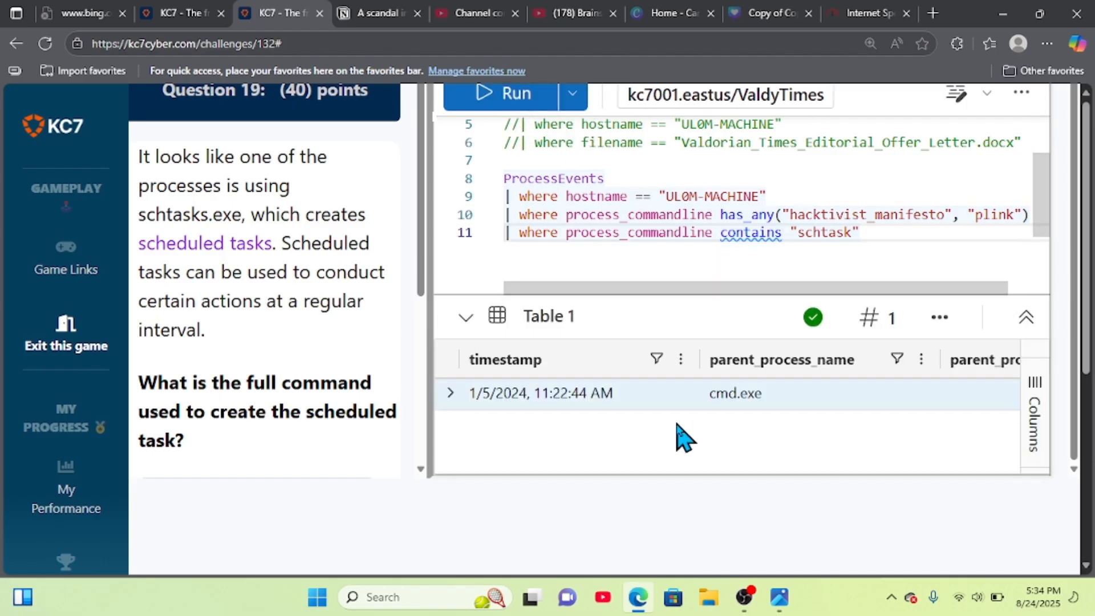
Step: Expand the schtasks result row and copy all of its record details, from timestamp through username
left_click(449, 394)
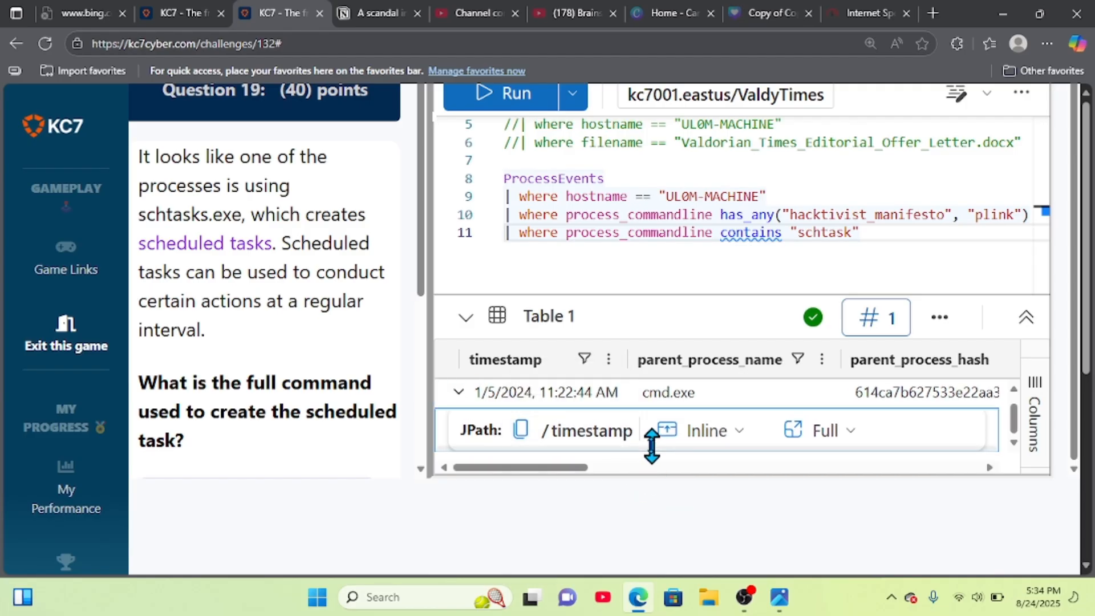
key("ctrl+minus")
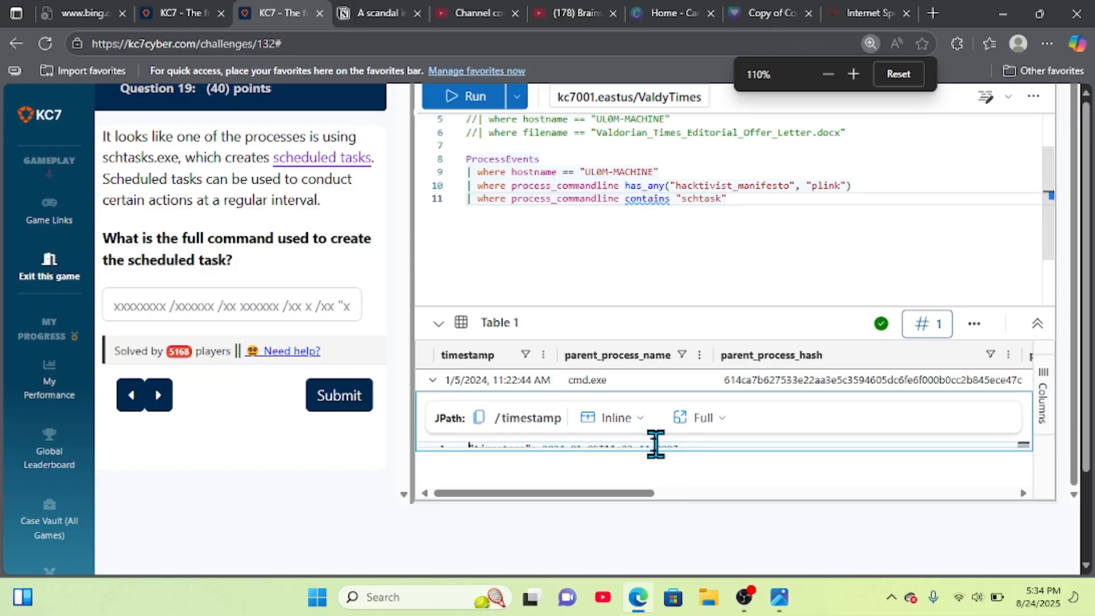
left_click_drag(655, 447, 656, 513)
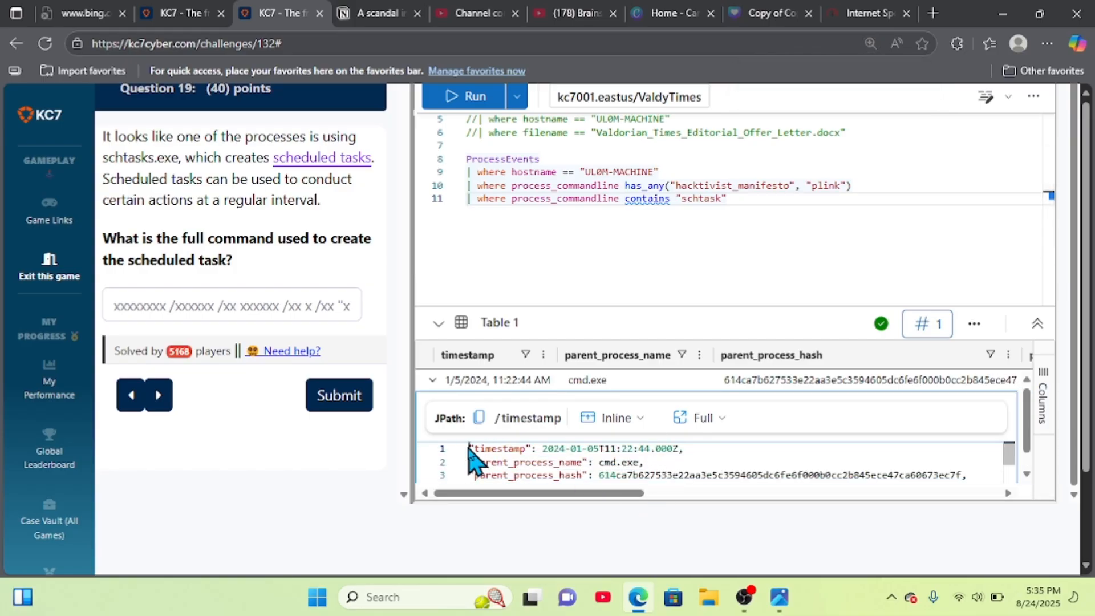
left_click_drag(469, 444, 613, 510)
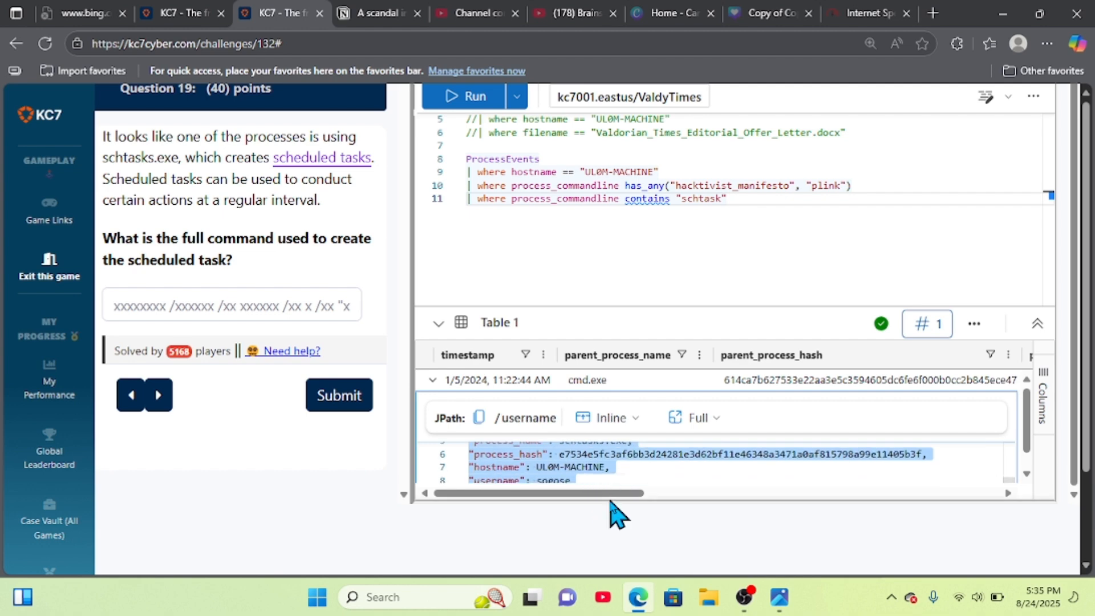
Step: Switch to the Notion notes and add the label "scedule task:" below the ps1 file process block
left_click(385, 12)
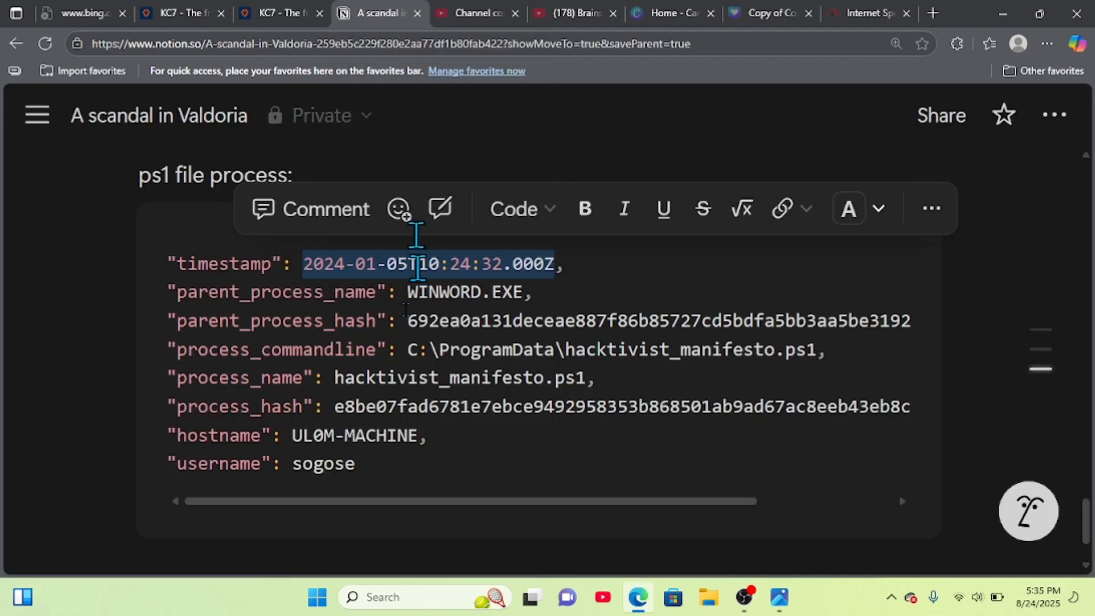
scroll(409, 445, "down", 2)
left_click(410, 445)
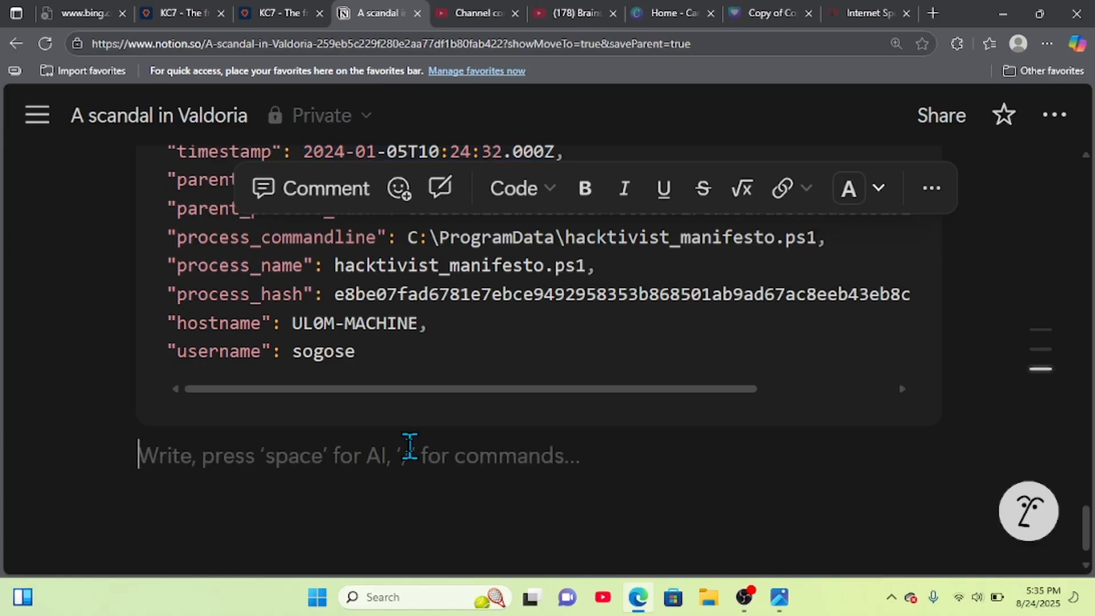
type("sce")
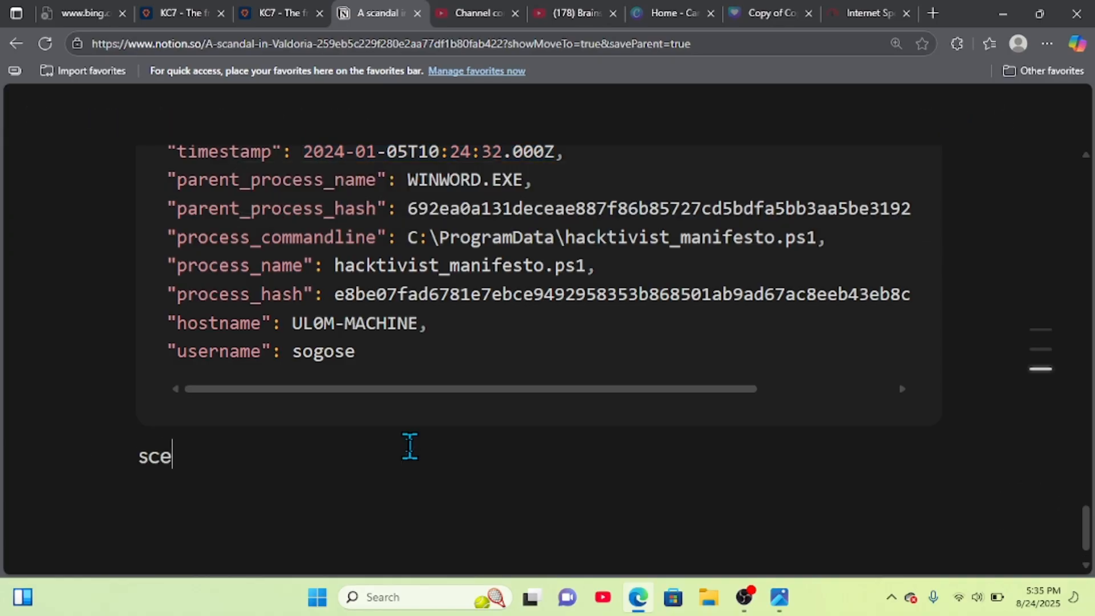
type("dule")
type("task:")
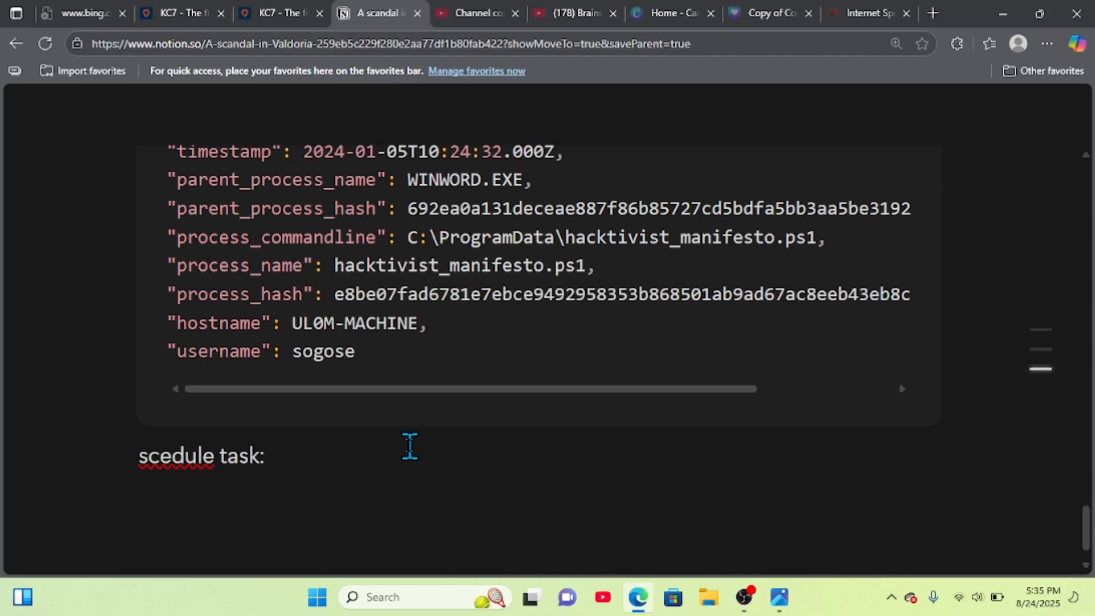
Step: Paste the copied process record on the line below the "scedule task:" label and review its full process_commandline
key("Return")
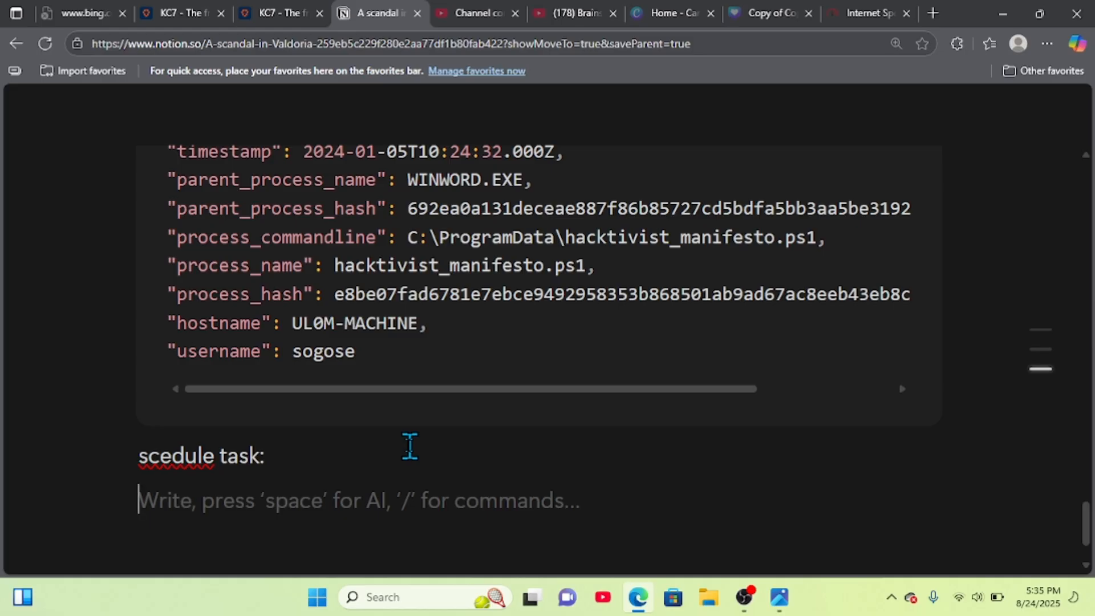
key("ctrl+v")
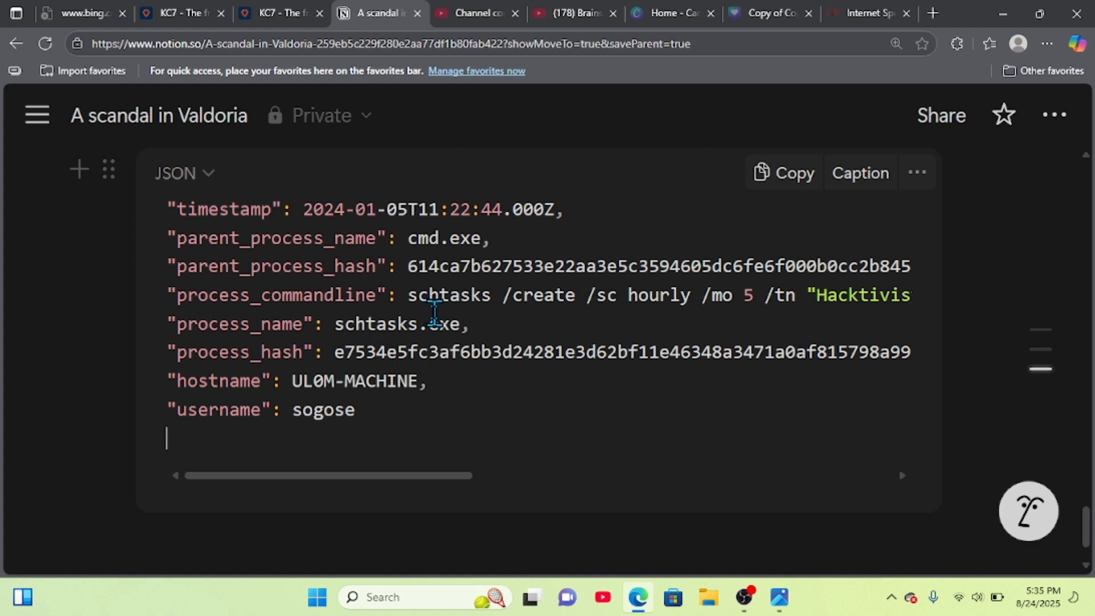
scroll(492, 302, "right", 10)
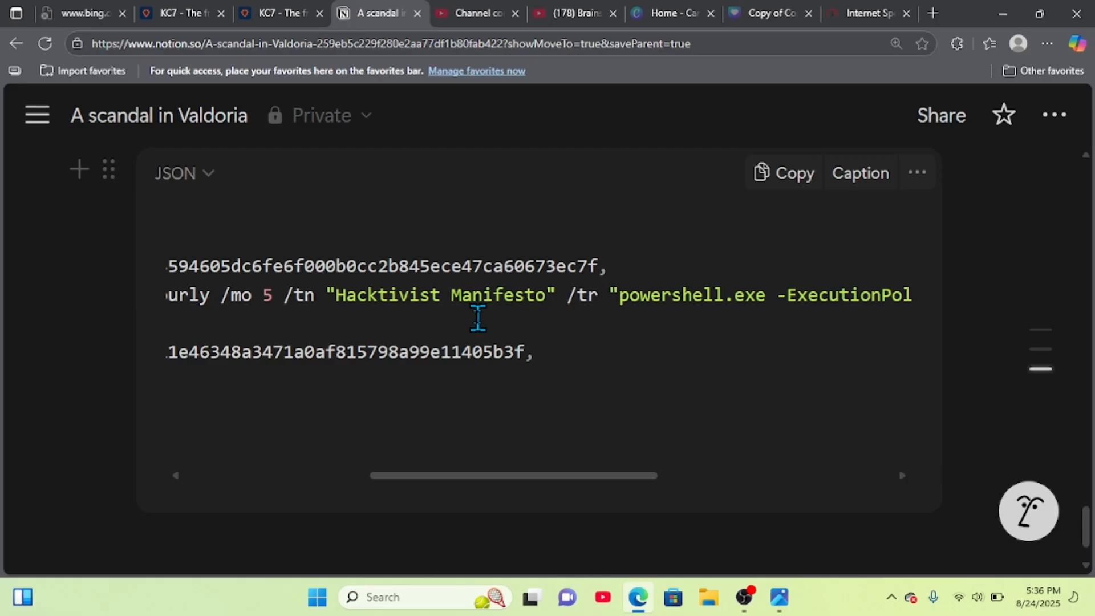
scroll(403, 290, "left", 5)
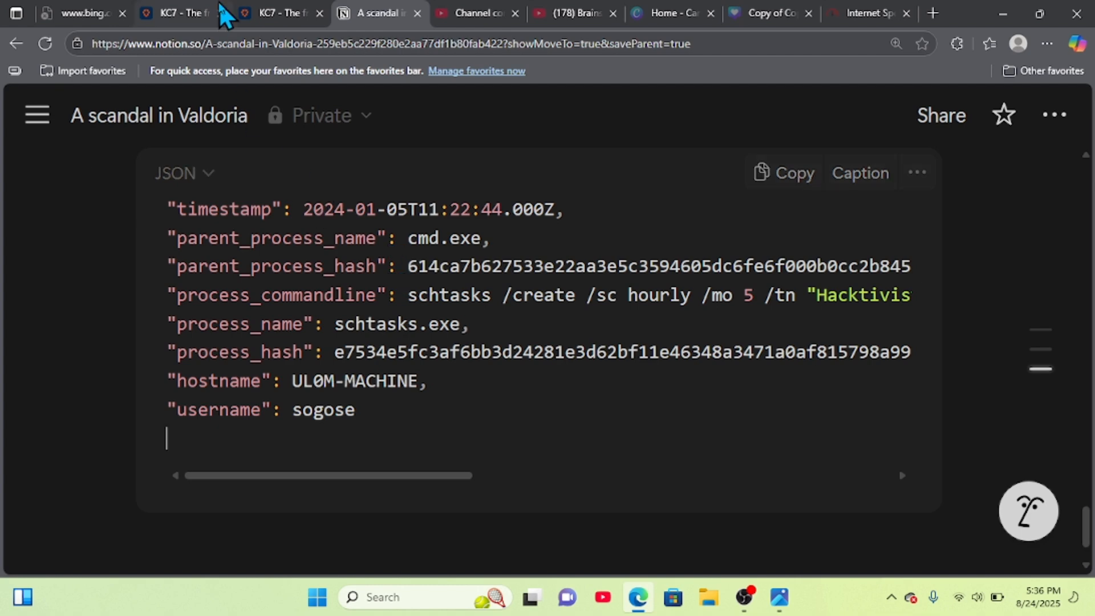
Step: Copy the full schtasks /create command from the Notion record and submit it as the KC7 answer to question 19
left_click(279, 10)
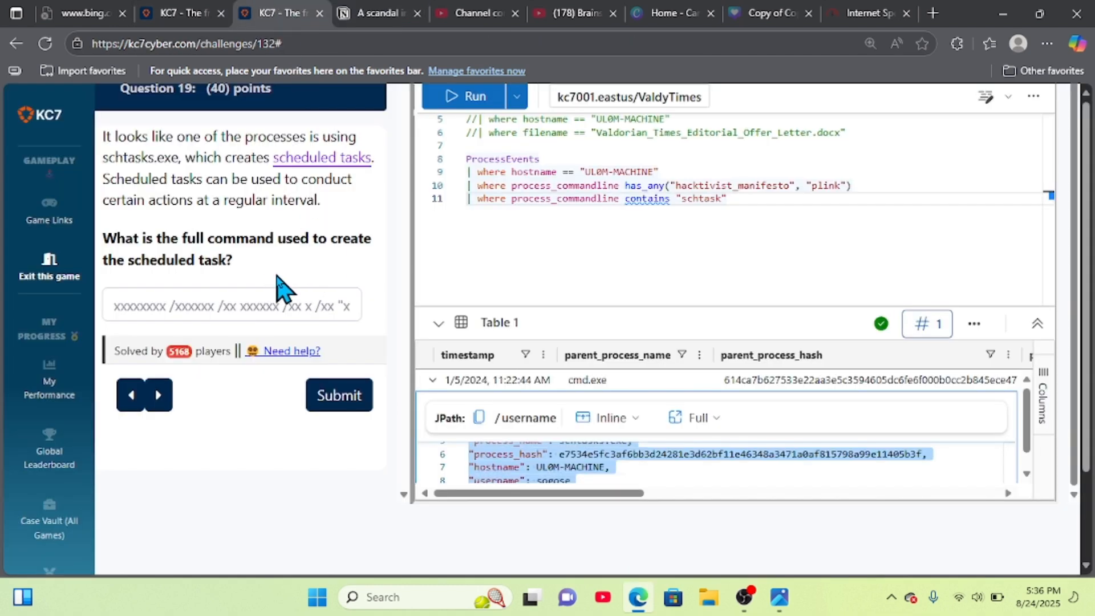
left_click(370, 11)
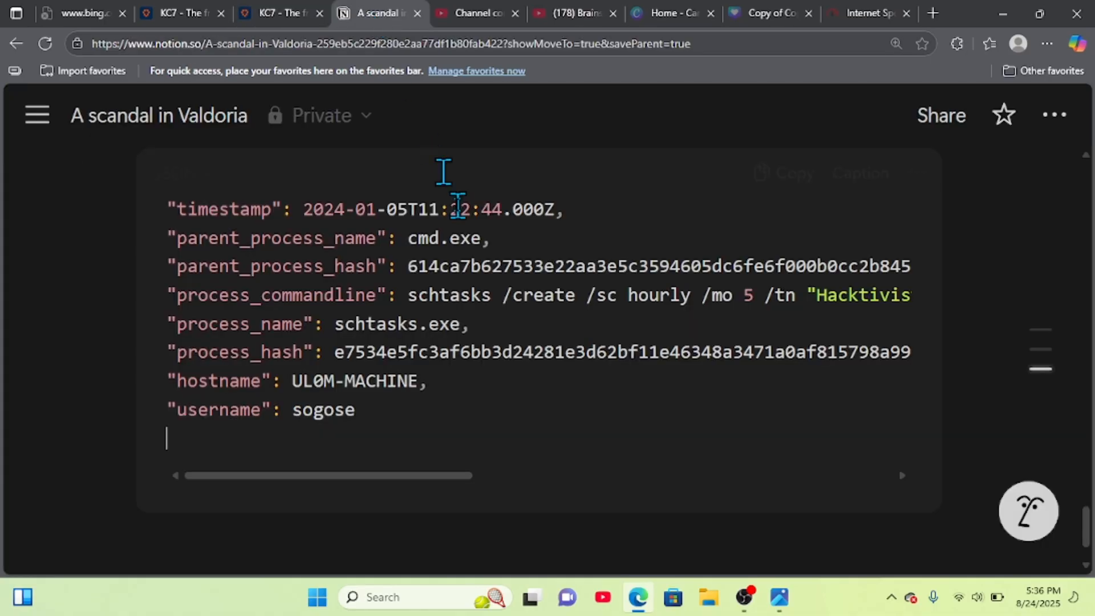
left_click_drag(399, 294, 901, 297)
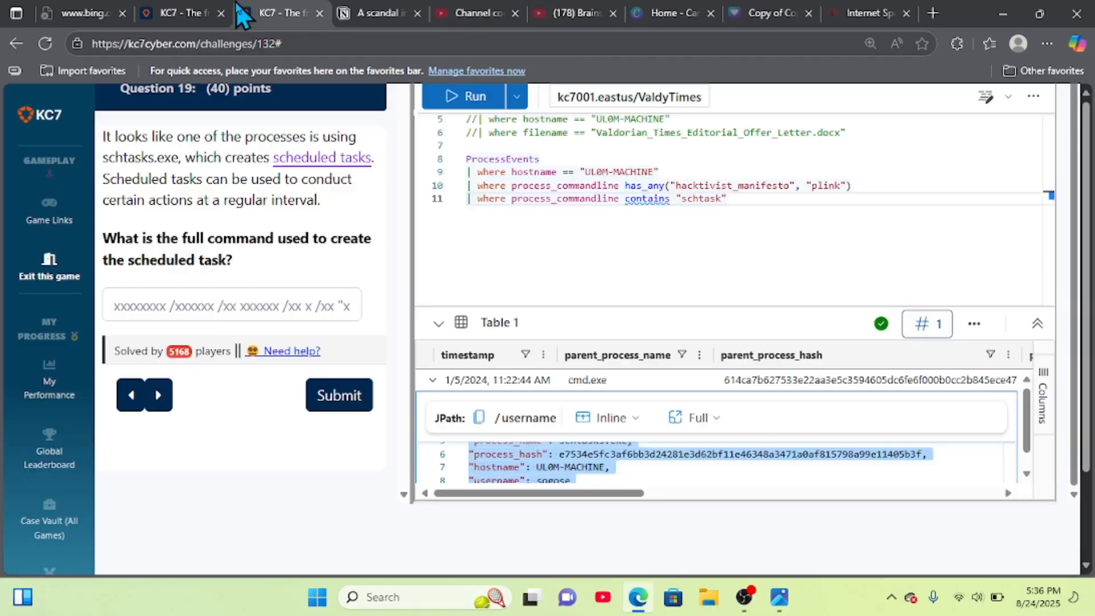
left_click(237, 2)
left_click(264, 306)
key("ctrl+v")
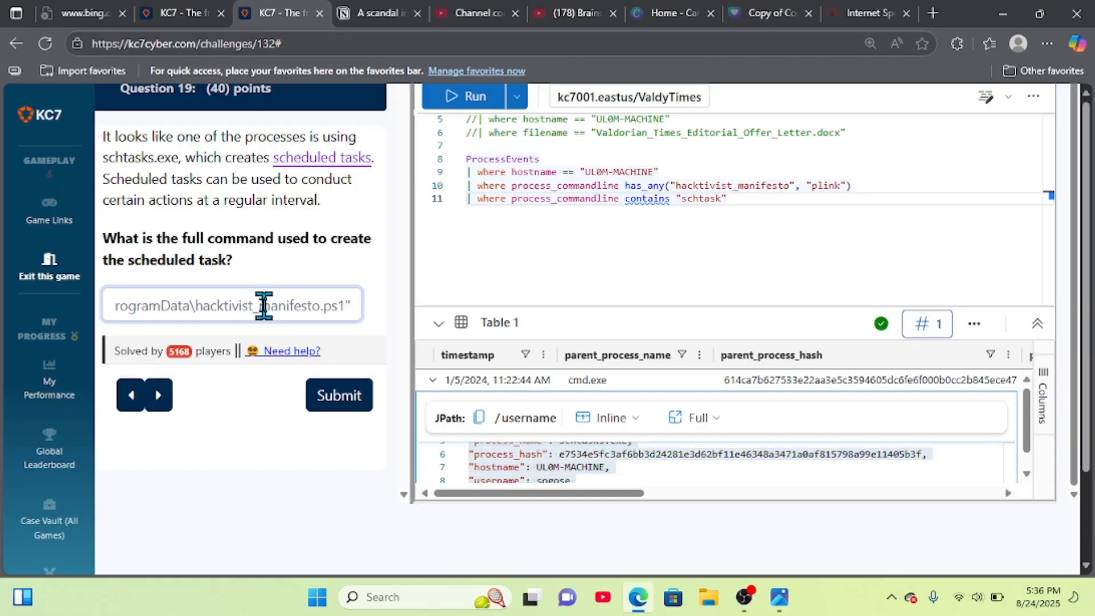
left_click(336, 399)
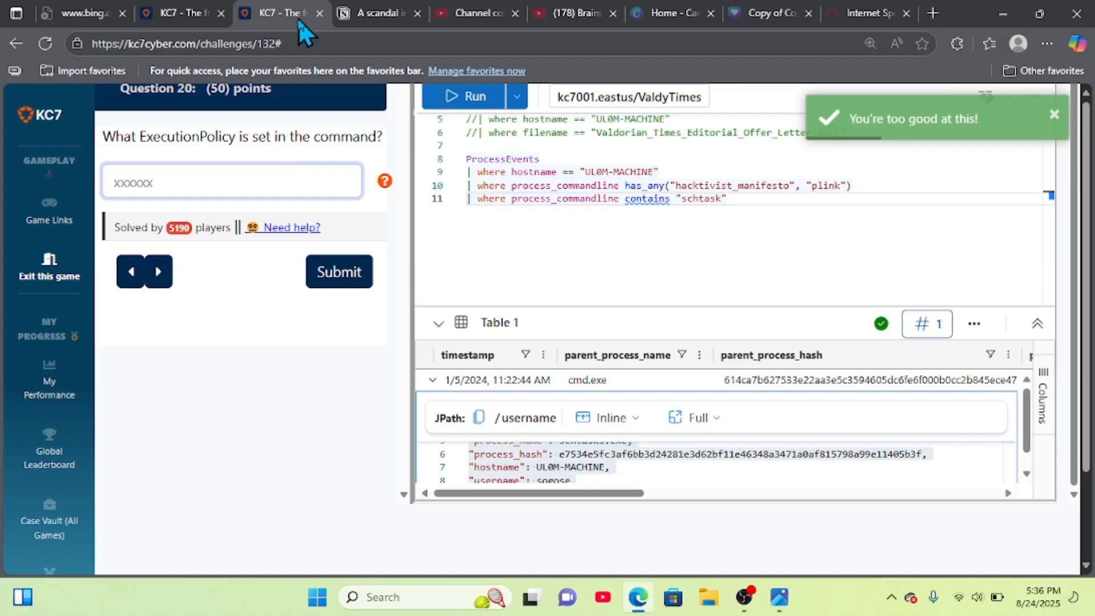
Step: Check the ExecutionPolicy value in the noted schtasks command and submit "Bypass" as the answer to question 20
left_click(361, 12)
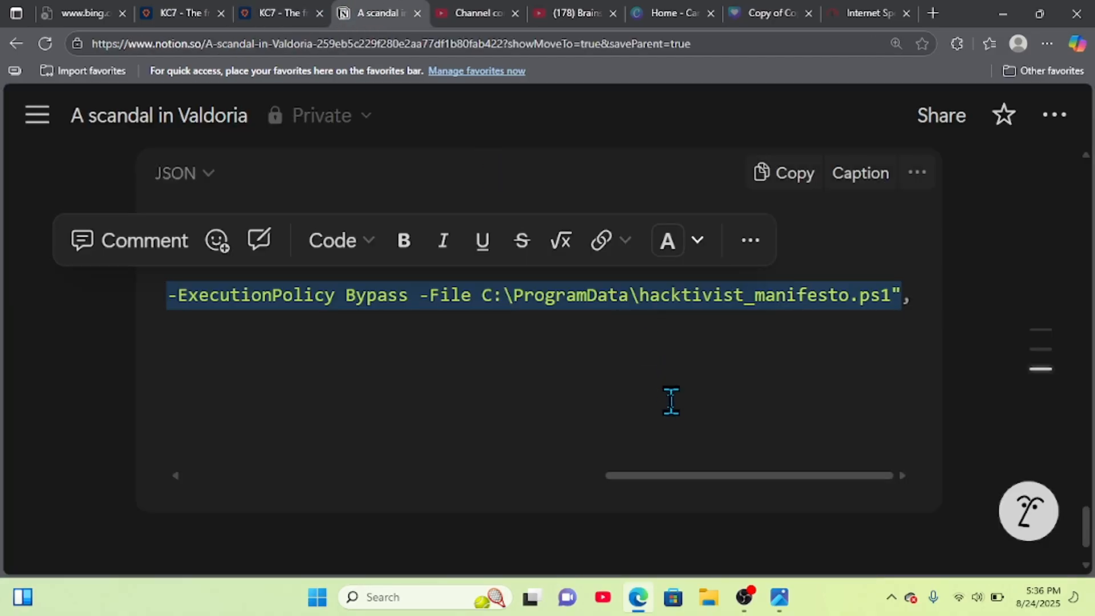
left_click_drag(716, 475, 635, 467)
left_click(559, 320)
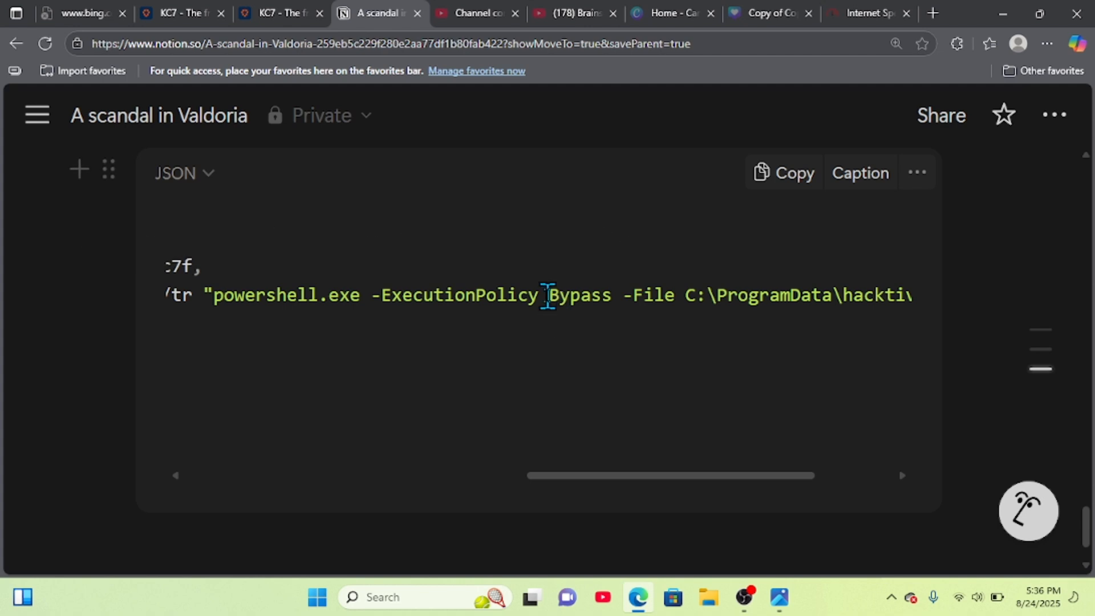
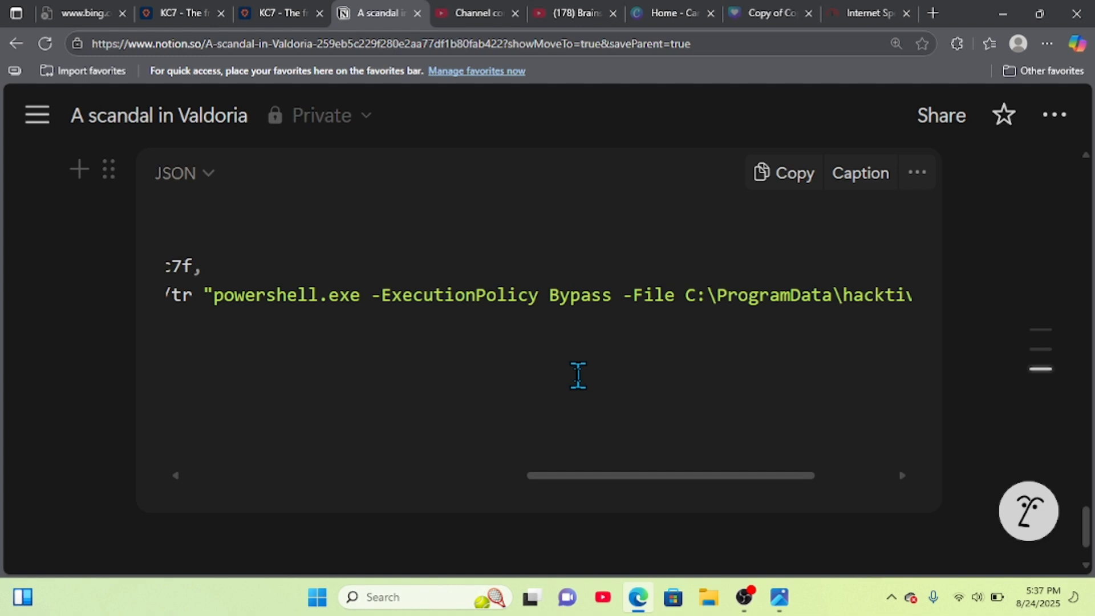
left_click(269, 13)
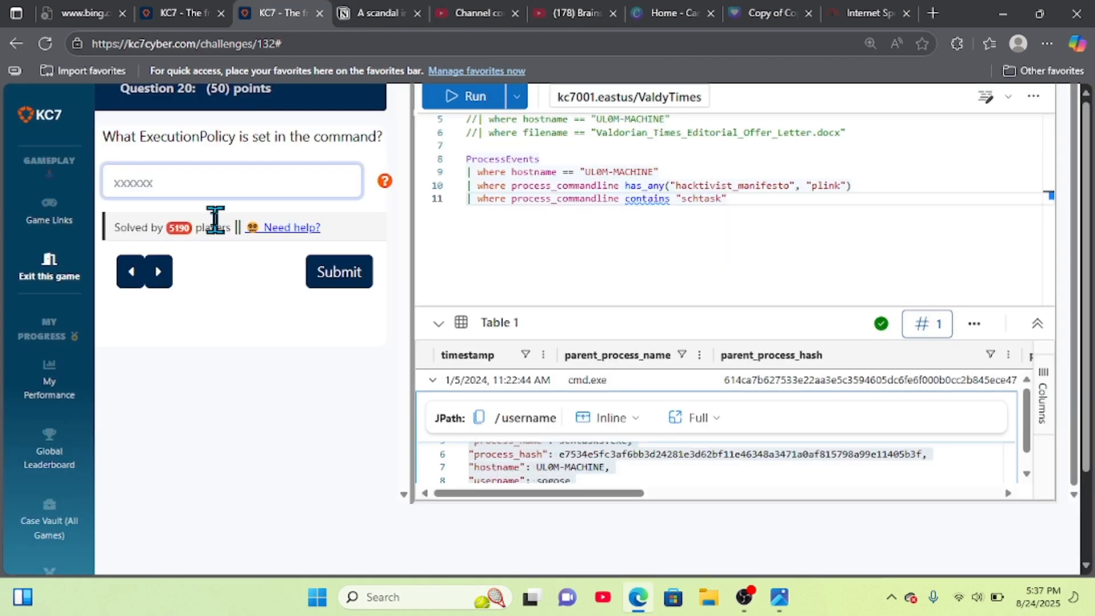
left_click(221, 179)
type("Bypass")
left_click(317, 280)
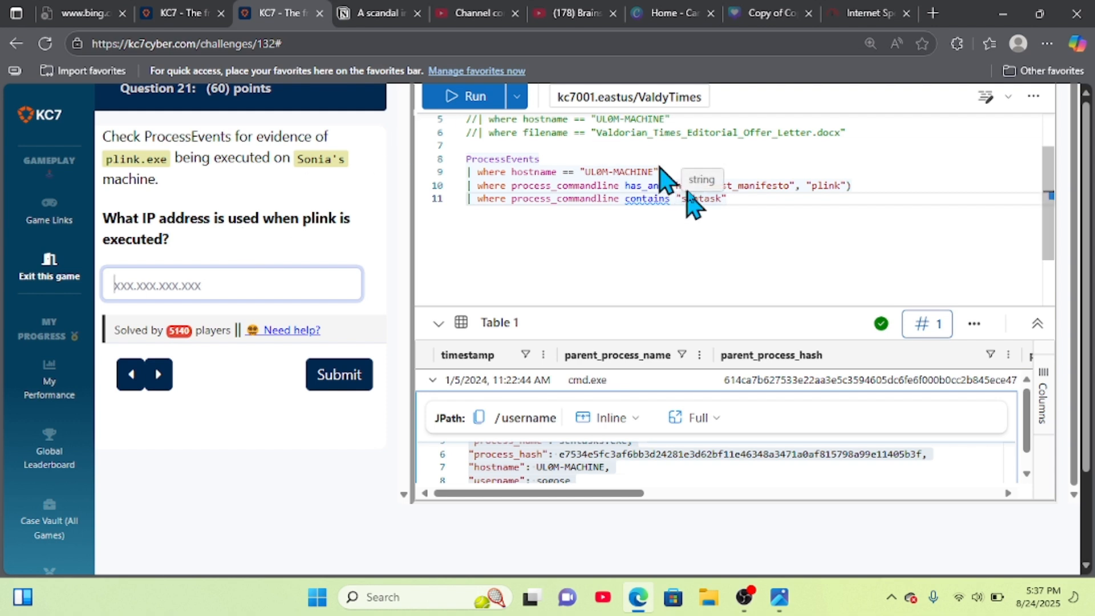
Step: Remove "hacktivist_manifesto" and its comma from the has_any list, keeping only "plink"
left_click(800, 186)
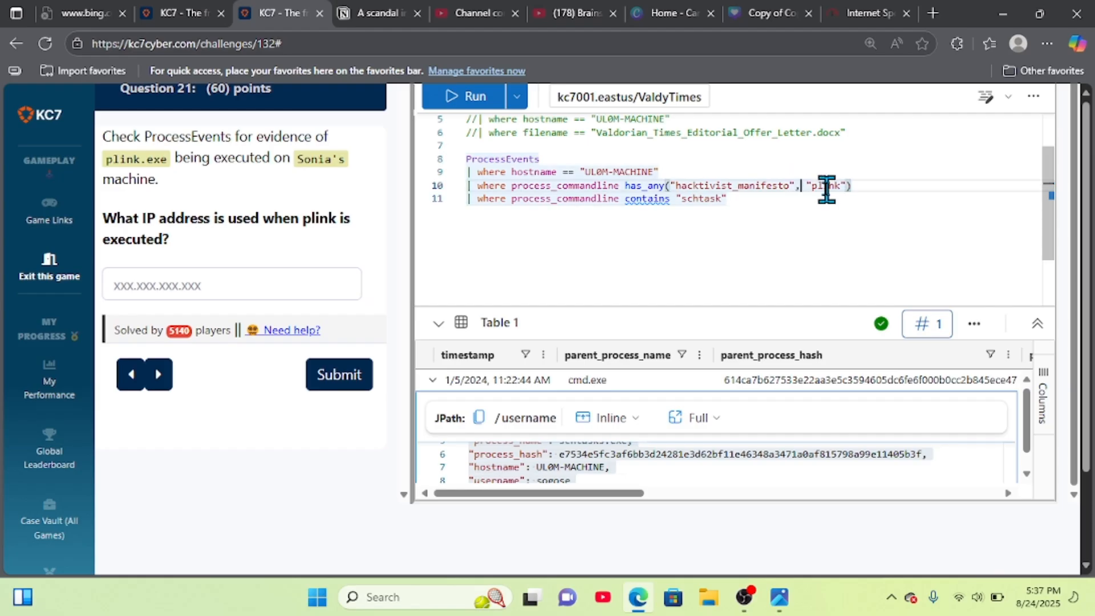
key("Left")
key("BackSpace")
key("BackSpace")
key("BackSpace")
key("BackSpace")
key("BackSpace")
key("BackSpace")
key("BackSpace")
key("BackSpace")
key("BackSpace")
key("BackSpace")
key("BackSpace")
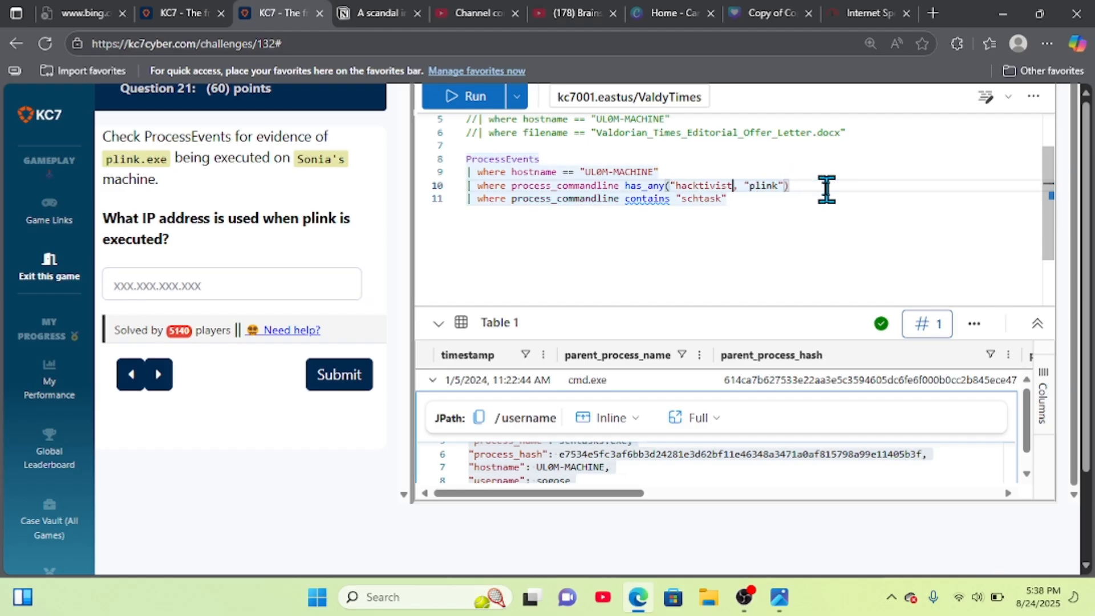
key("BackSpace")
key("BackSpace")
key("BackSpace")
key("BackSpace")
key("BackSpace")
key("BackSpace")
key("BackSpace")
key("BackSpace")
key("BackSpace")
key("BackSpace")
key("BackSpace")
key("ctrl+End")
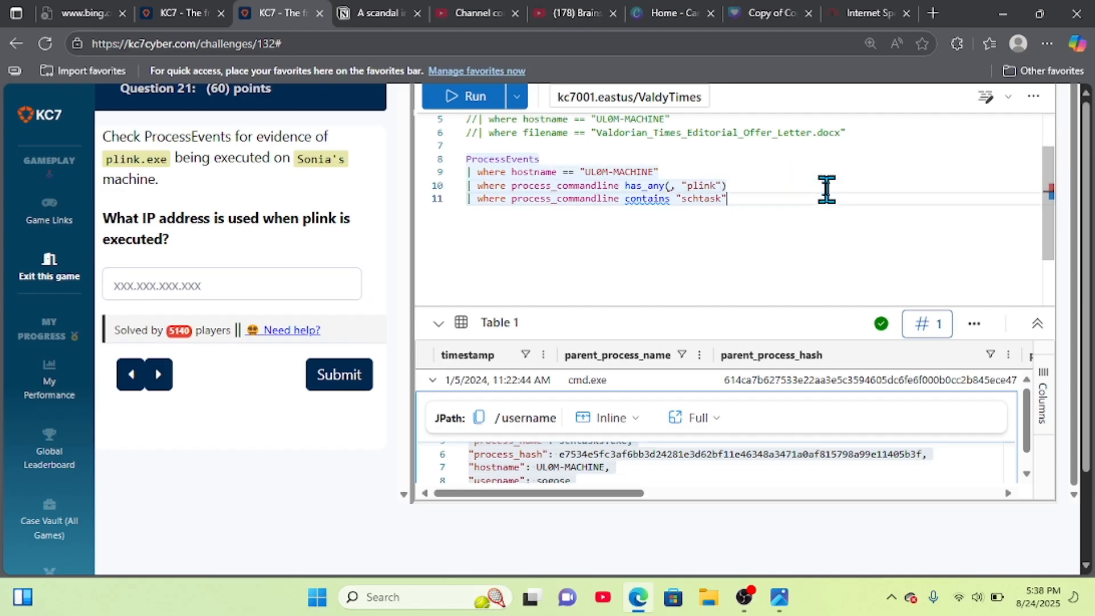
key("Up")
key("Left")
key("Left")
key("Left")
key("Left")
key("Left")
key("Left")
key("Left")
key("Left")
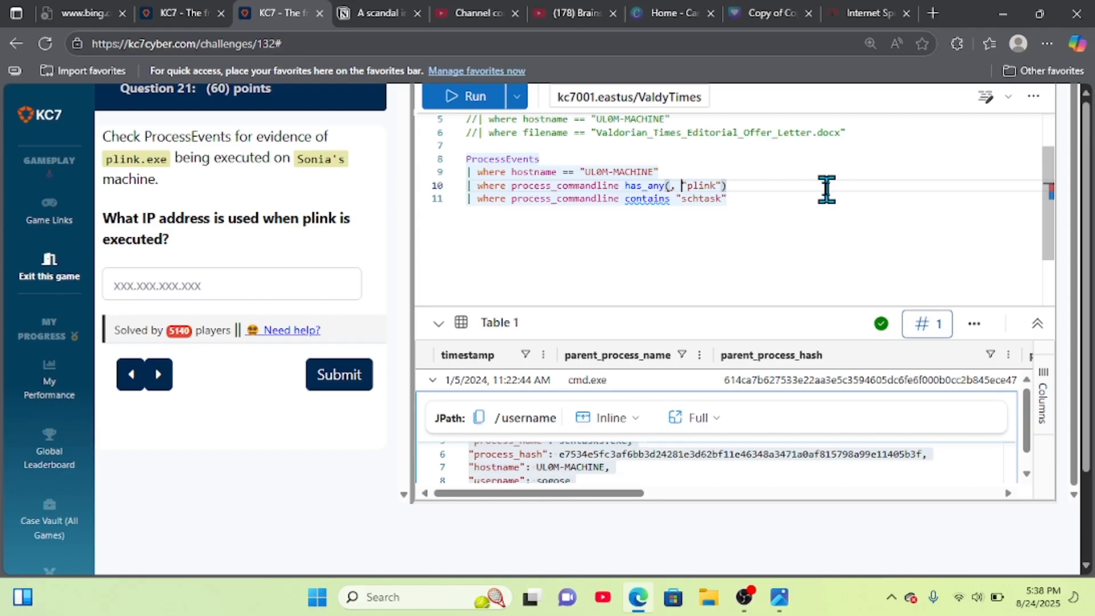
key("BackSpace")
key("BackSpace")
Step: Rewrite the "plink" filter as process_commandline has =="plink", replacing has_any and removing the parentheses
key("Left")
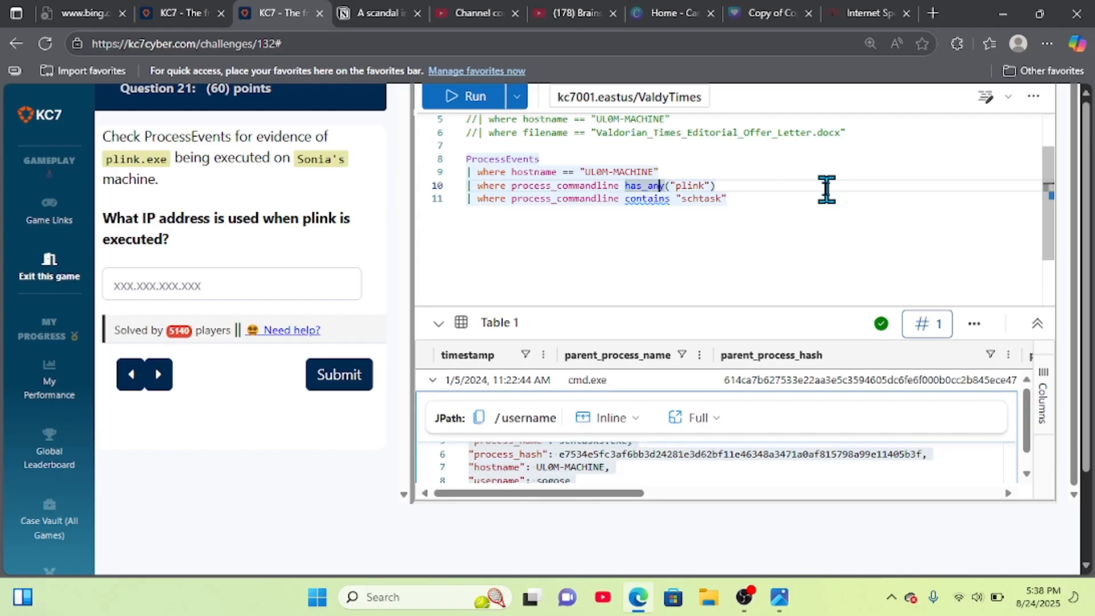
key("BackSpace")
key("BackSpace")
key("BackSpace")
key("BackSpace")
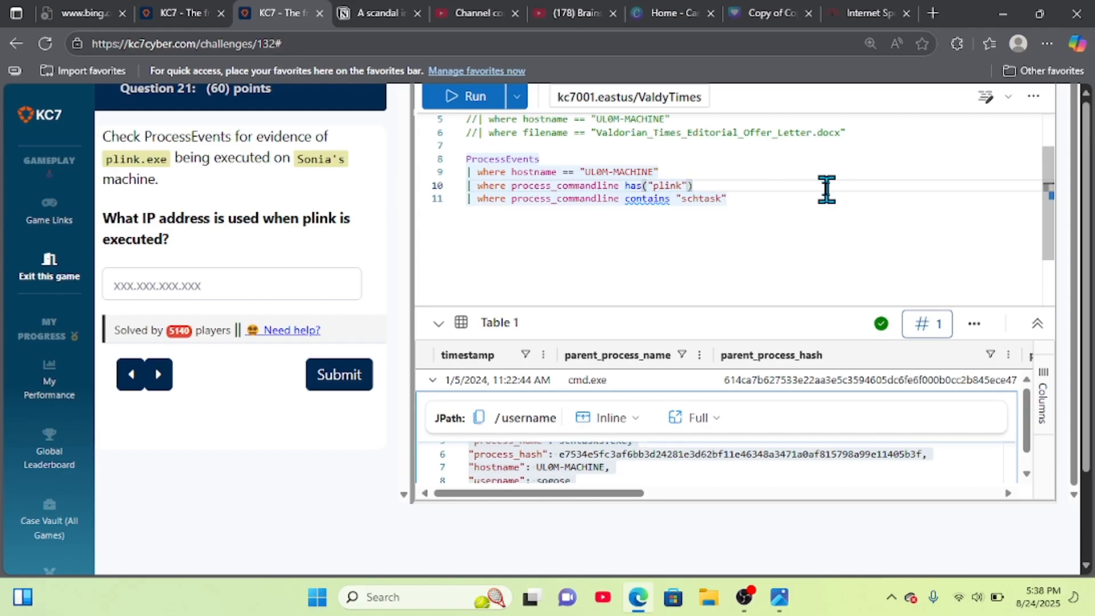
key("BackSpace")
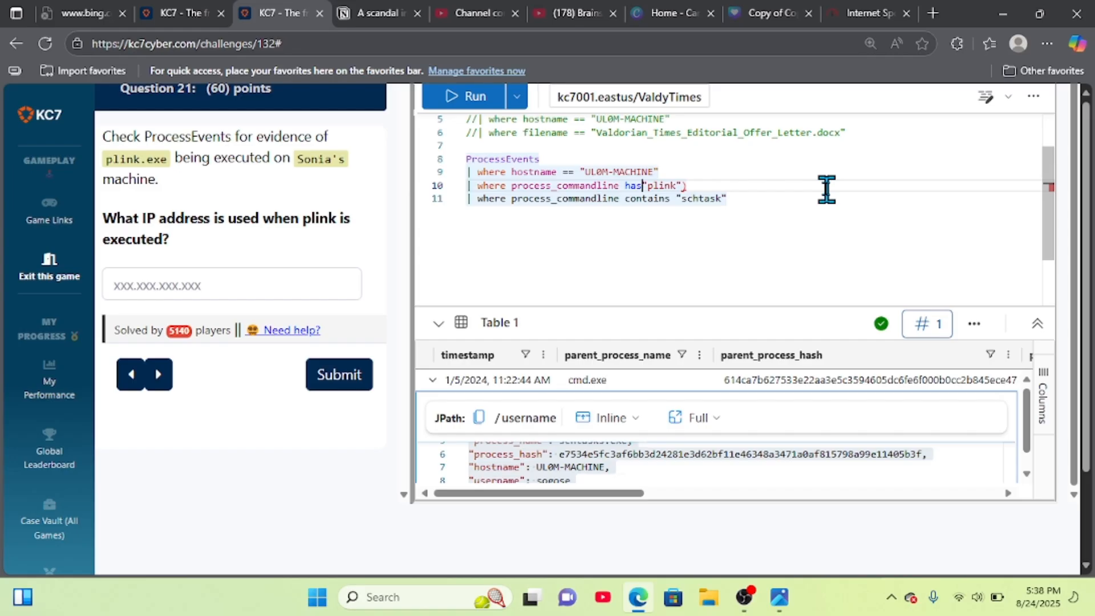
type("=")
scroll(826, 190, "up", 2)
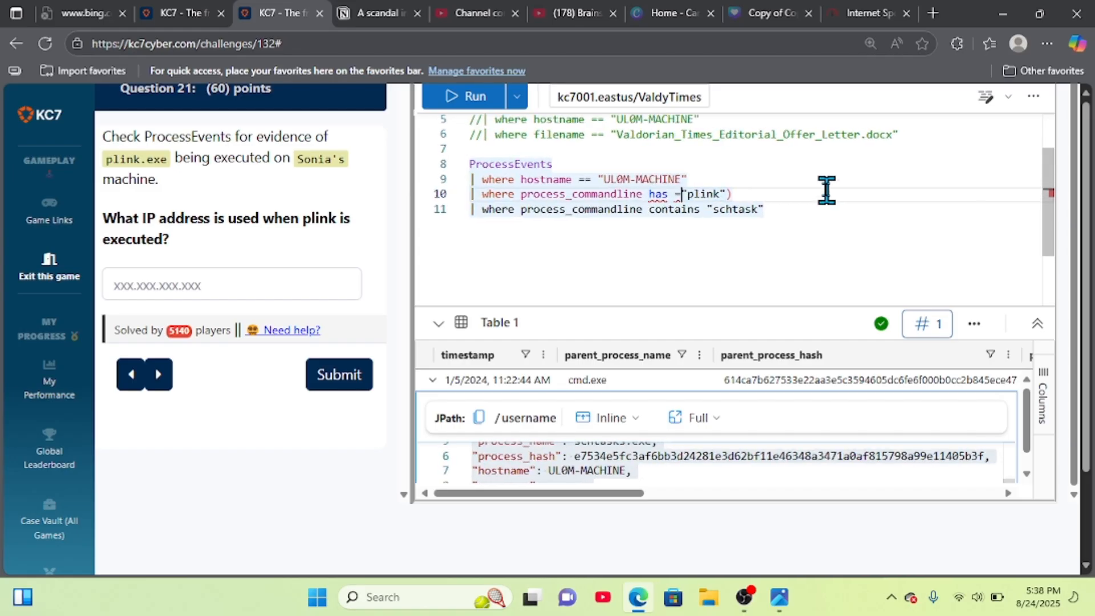
scroll(826, 190, "up", 2)
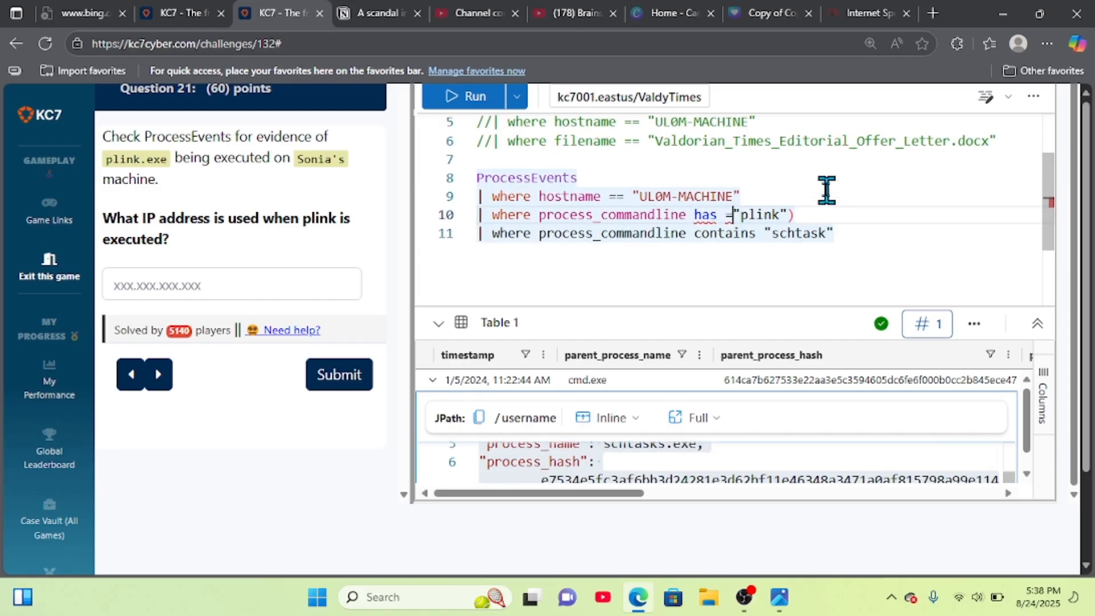
type("=")
key("Right")
key("Right")
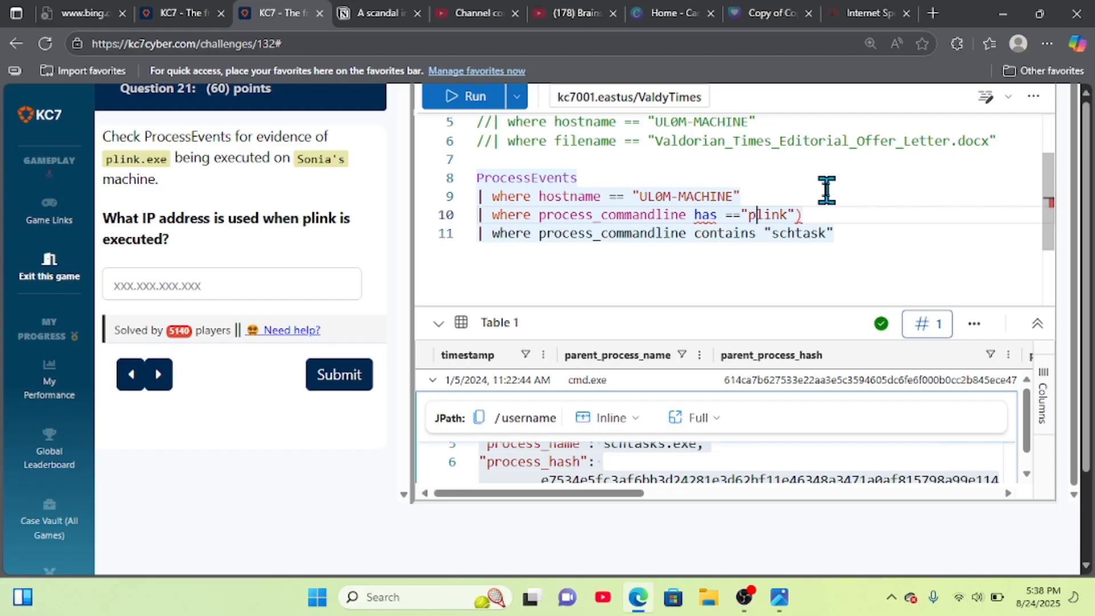
key("Right")
key("Right")
key("Right")
key("Right")
key("Right")
key("Right")
key("BackSpace")
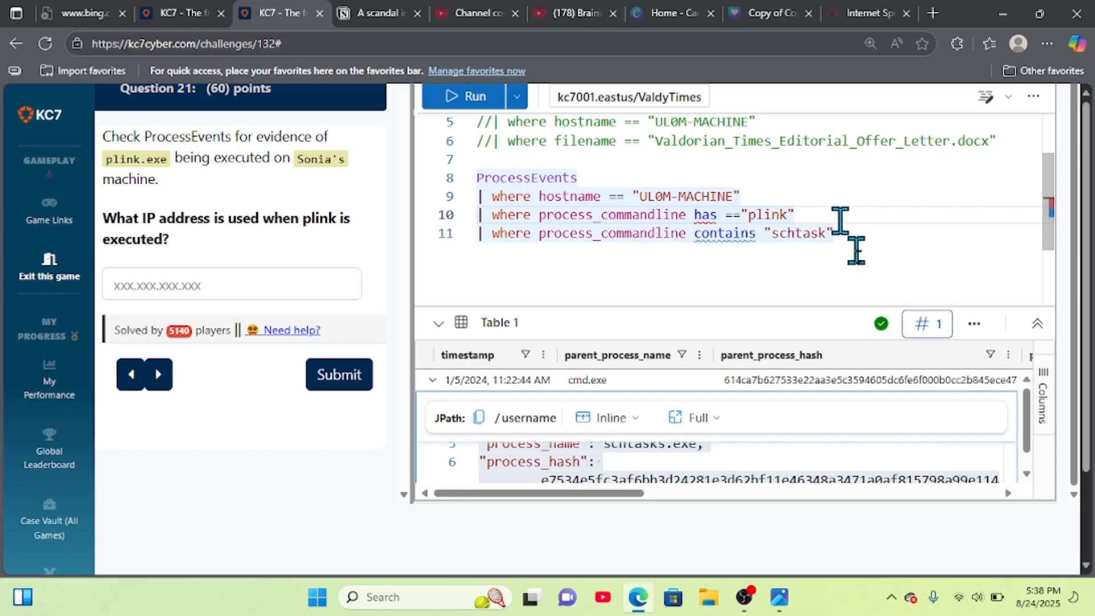
Step: Delete the where clause that filters process_commandline for "schtask" from the end of the query
left_click(853, 234)
key("BackSpace")
key("BackSpace")
key("BackSpace")
key("BackSpace")
key("BackSpace")
key("BackSpace")
key("BackSpace")
key("BackSpace")
key("BackSpace")
key("BackSpace")
key("BackSpace")
key("BackSpace")
key("BackSpace")
key("BackSpace")
key("BackSpace")
key("BackSpace")
key("BackSpace")
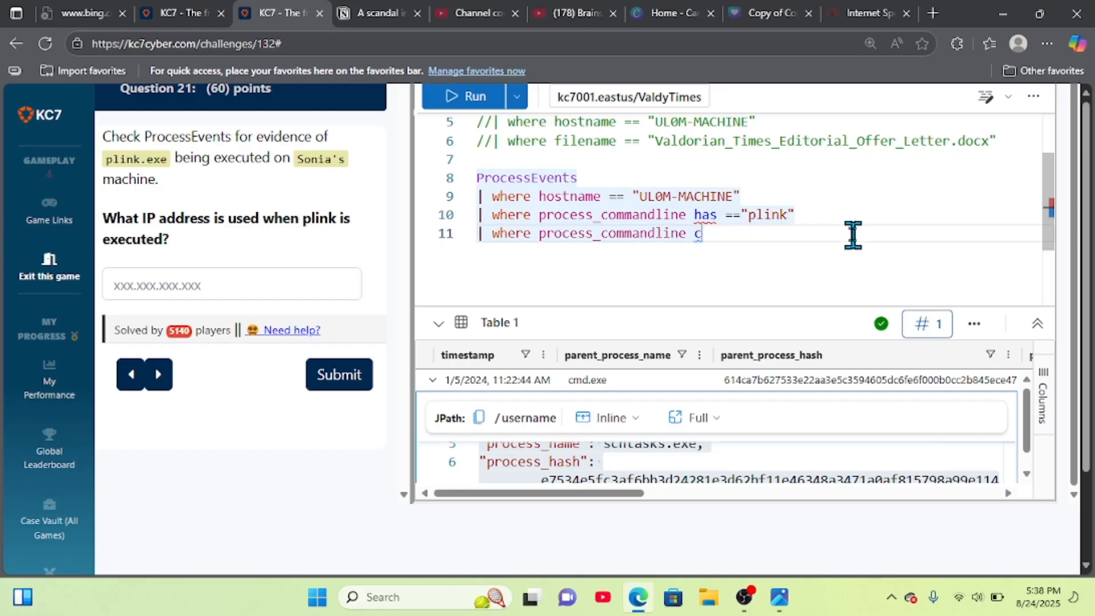
key("BackSpace")
key("BackSpace")
key("BackSpace")
key("BackSpace")
key("BackSpace")
key("BackSpace")
key("BackSpace")
key("BackSpace")
key("BackSpace")
key("BackSpace")
key("BackSpace")
key("BackSpace")
key("BackSpace")
key("BackSpace")
key("BackSpace")
key("BackSpace")
key("BackSpace")
key("BackSpace")
key("BackSpace")
key("BackSpace")
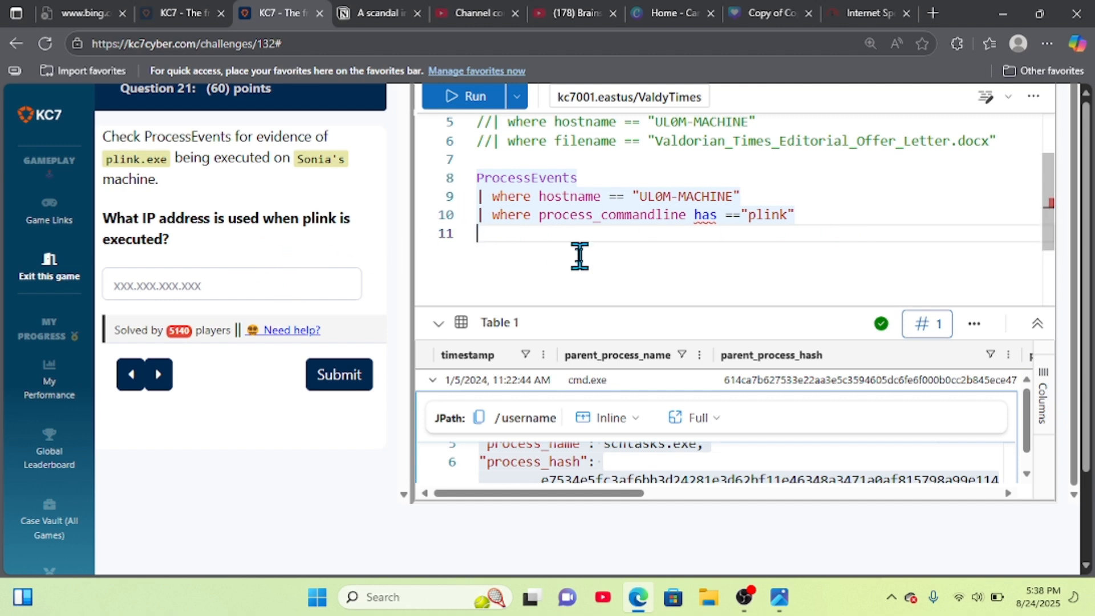
Step: Correct the command-line filter to process_commandline has "plink" by removing the == operator, and run the ProcessEvents query
left_click(467, 96)
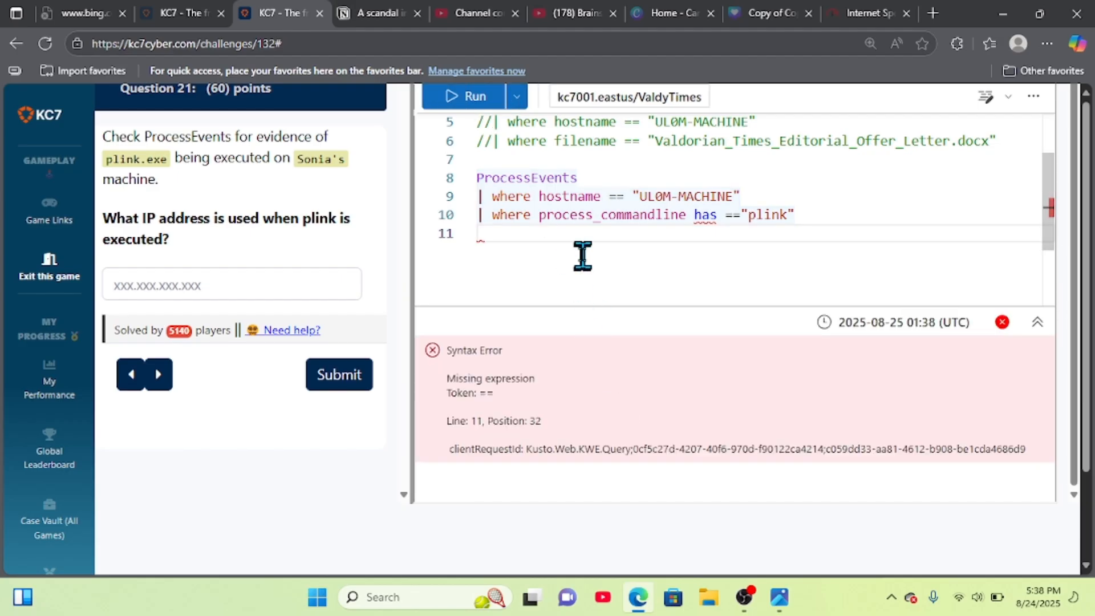
left_click(744, 216)
key("BackSpace")
key("BackSpace")
key("BackSpace")
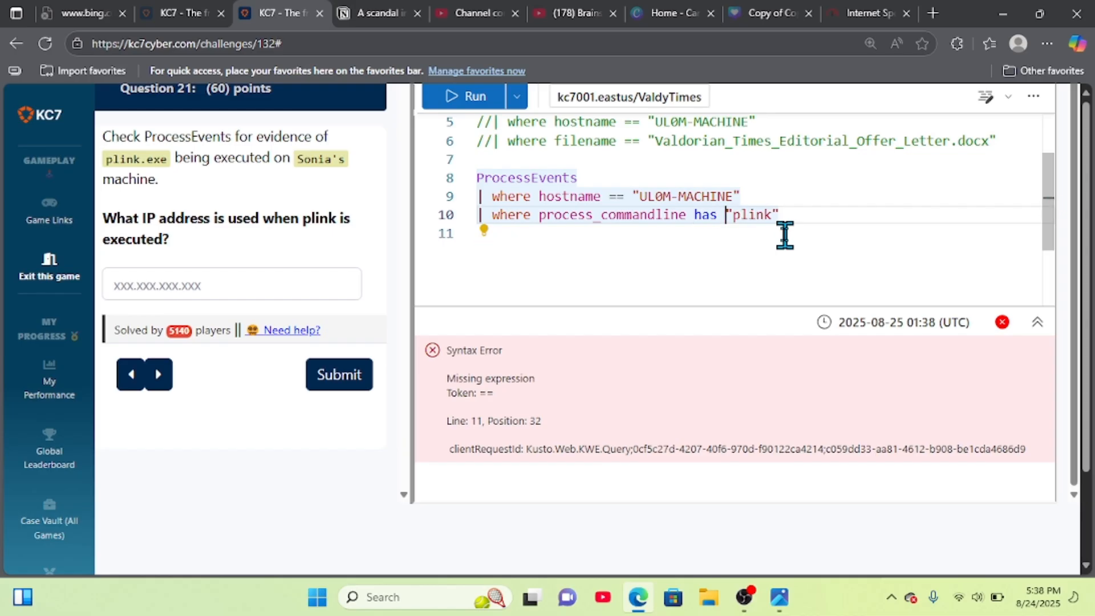
left_click(437, 106)
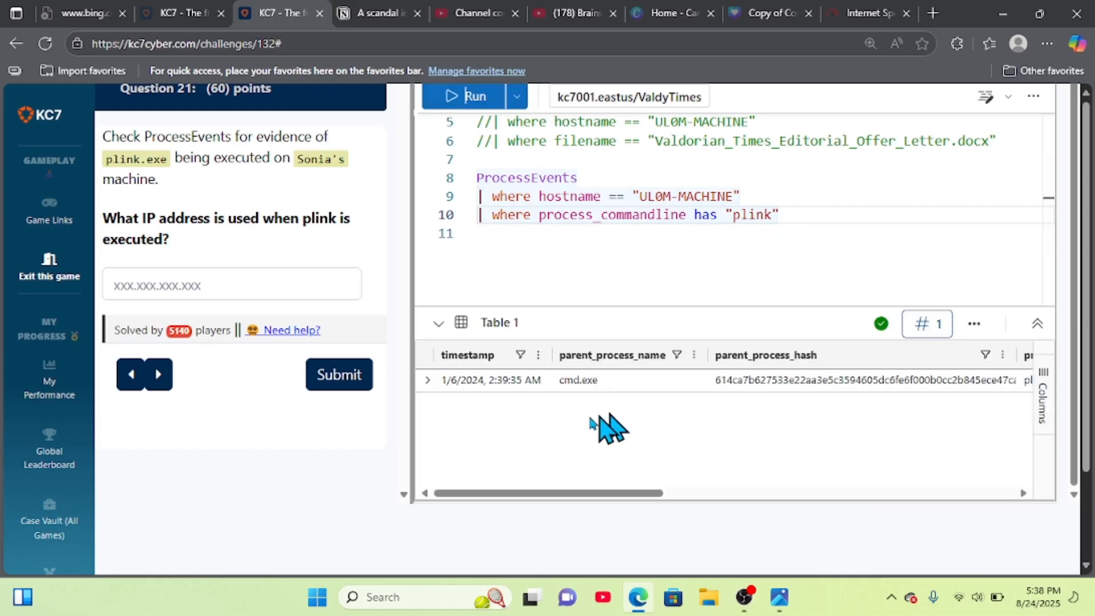
Step: Expand the returned plink event into its full record and examine its process_commandline value
left_click(427, 380)
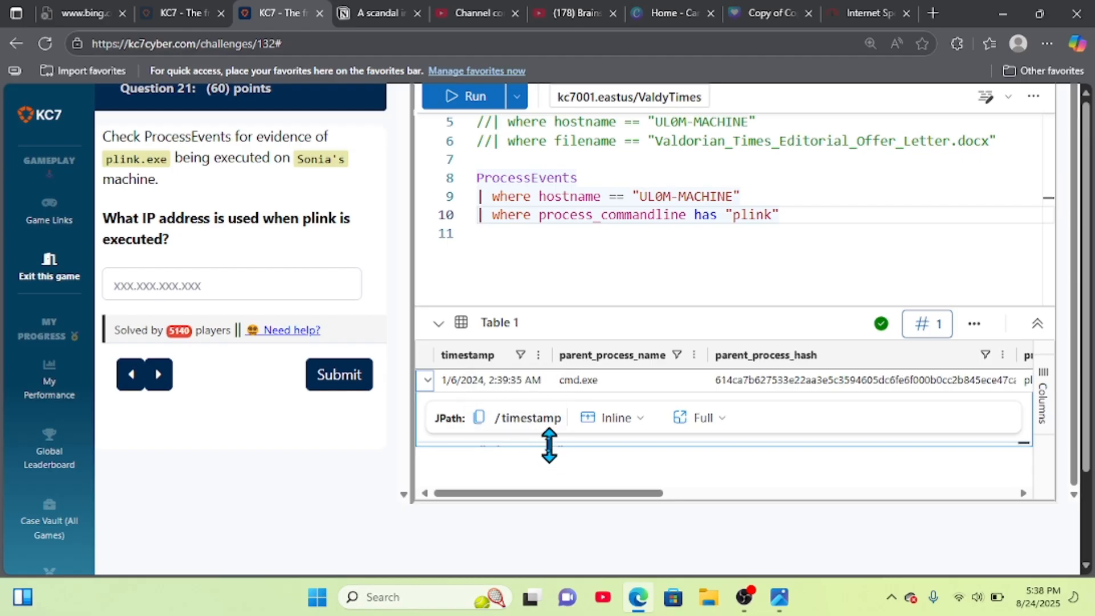
left_click_drag(549, 448, 558, 513)
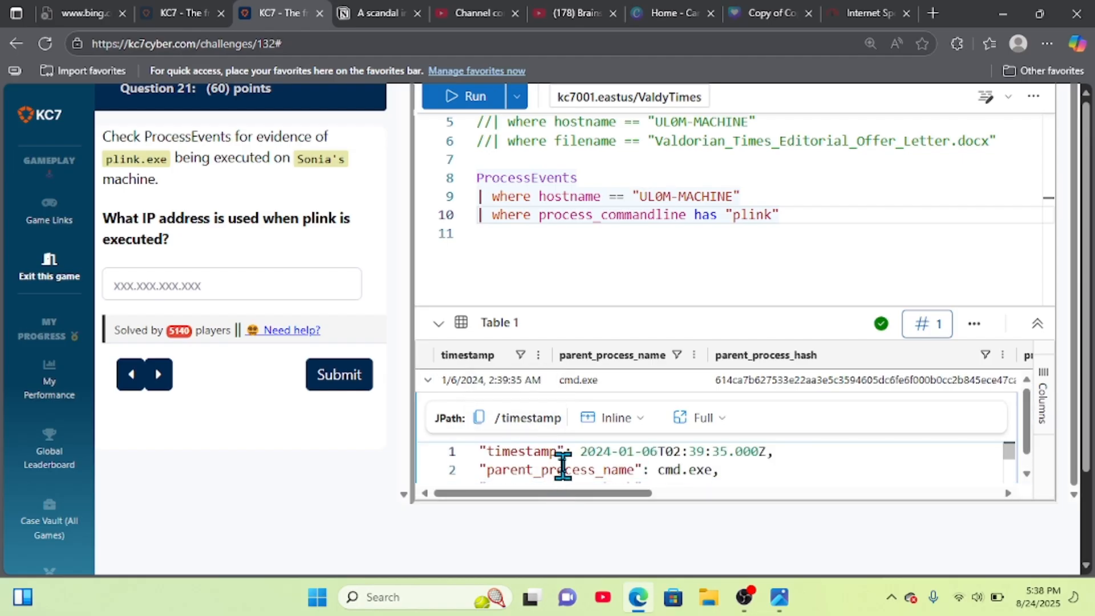
scroll(563, 466, "down", 1)
scroll(563, 466, "down", 4)
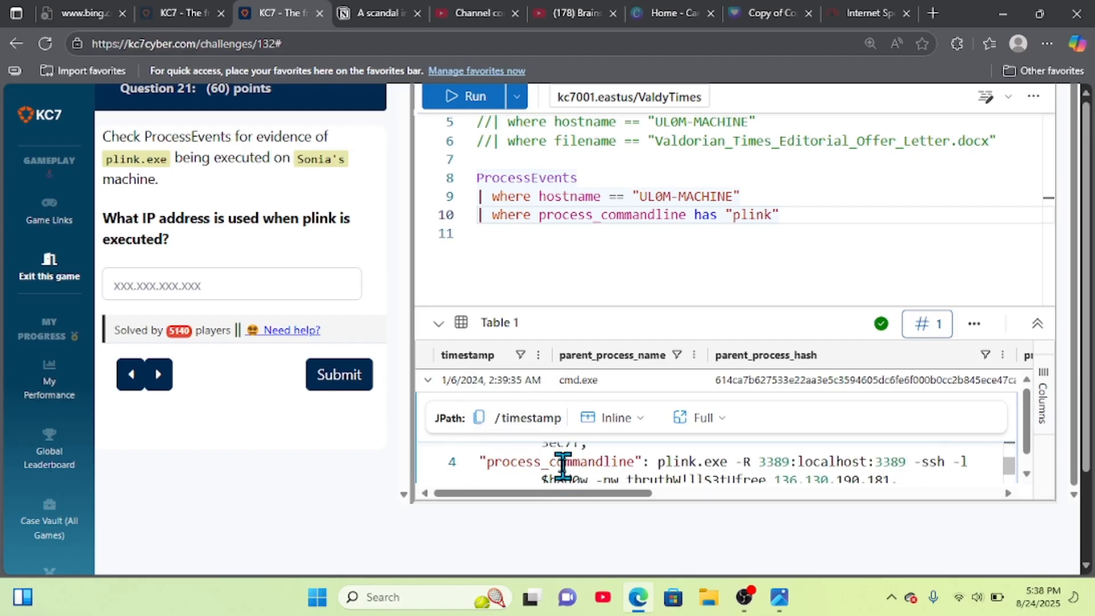
scroll(562, 466, "up", 1)
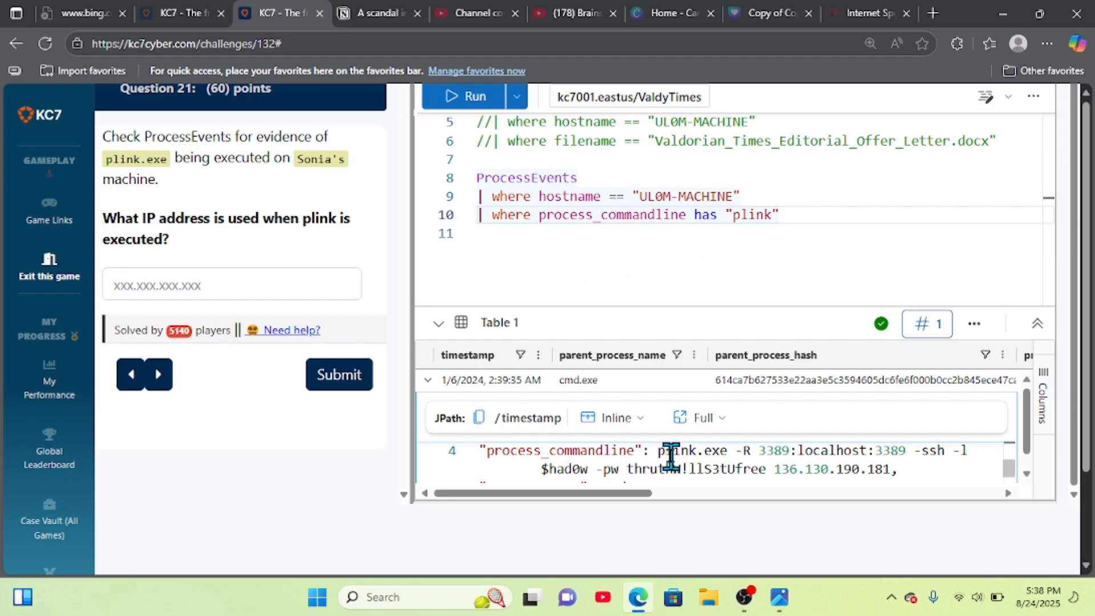
scroll(507, 459, "up", 1)
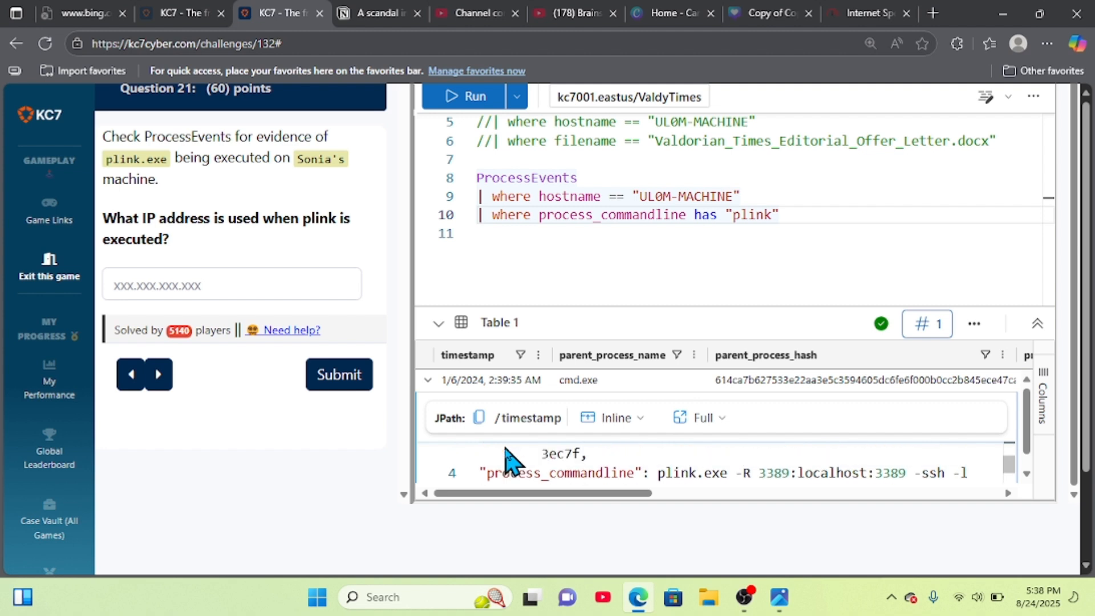
scroll(506, 459, "down", 1)
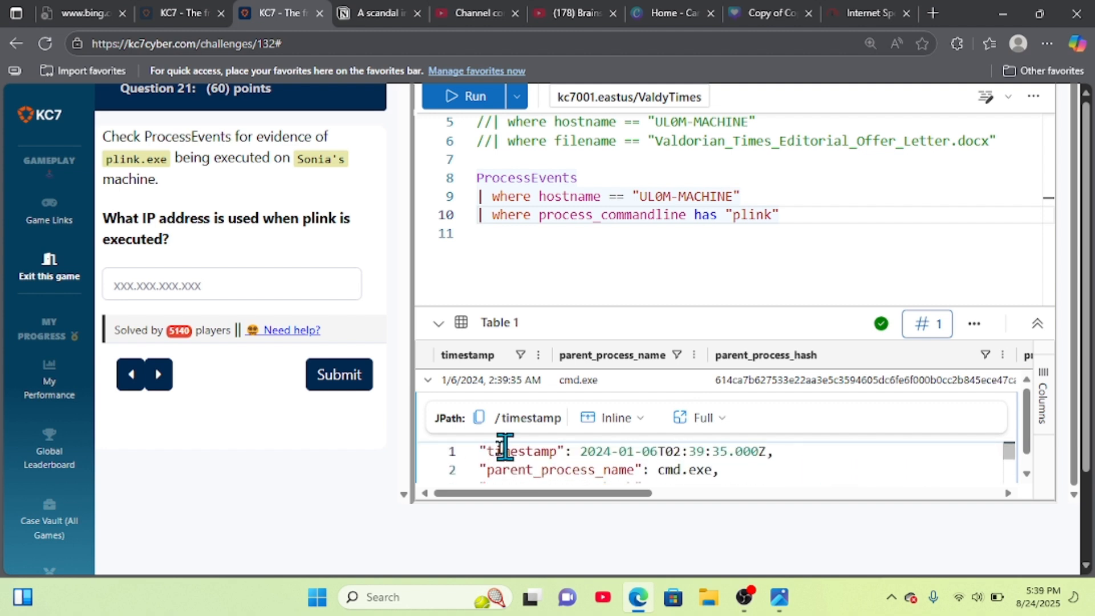
Step: Copy the full plink event record into the Notion notes as a JSON code block under the heading "plink process:"
left_click(479, 451)
left_click_drag(484, 450, 633, 529)
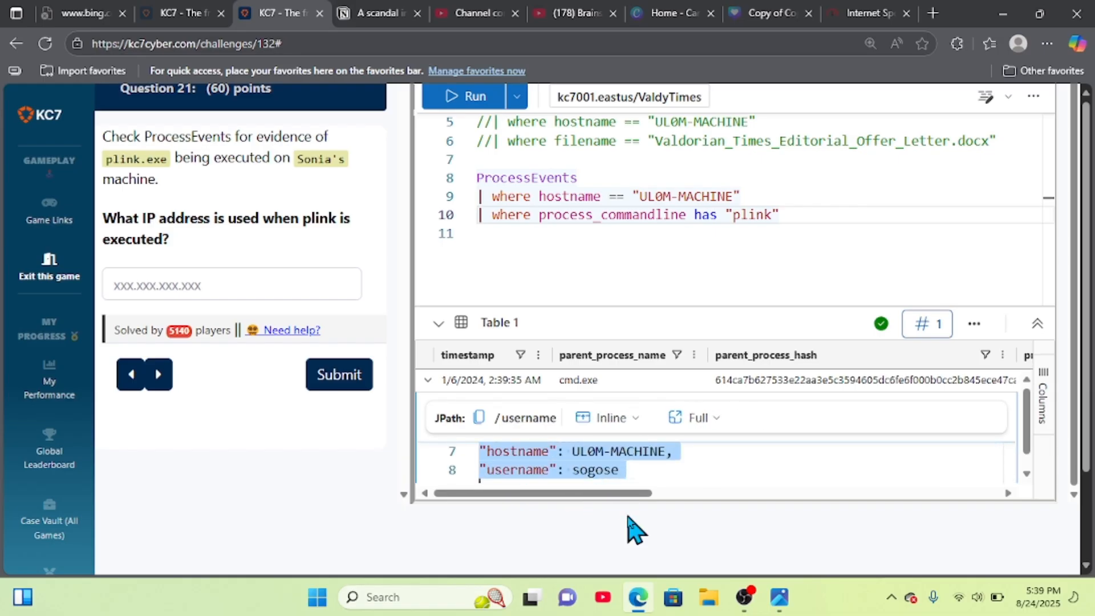
left_click(368, 18)
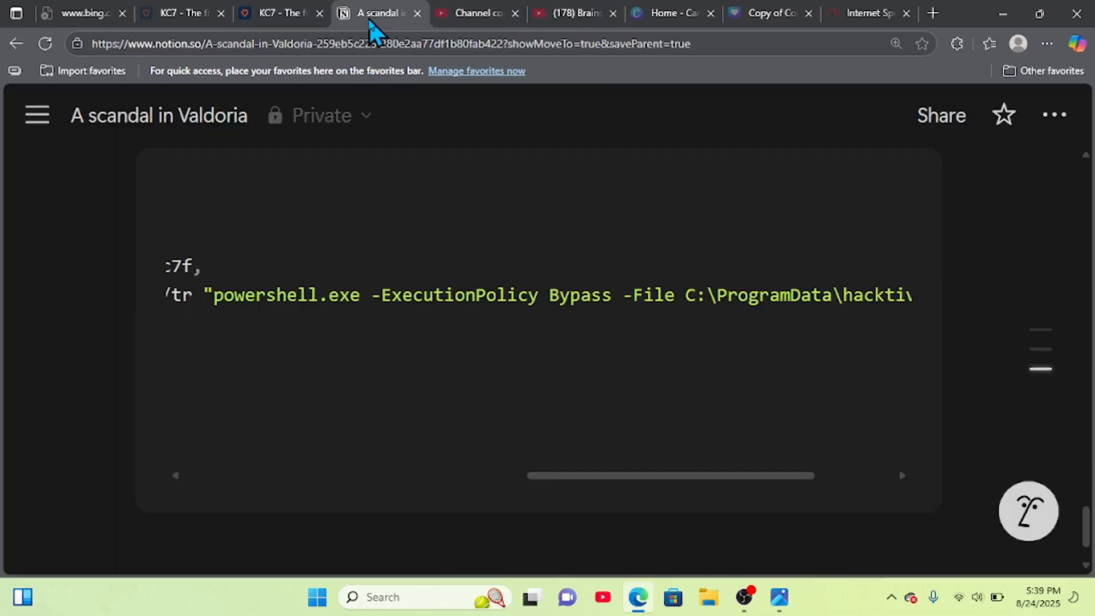
scroll(440, 320, "down", 1)
scroll(441, 320, "down", 2, "ctrl")
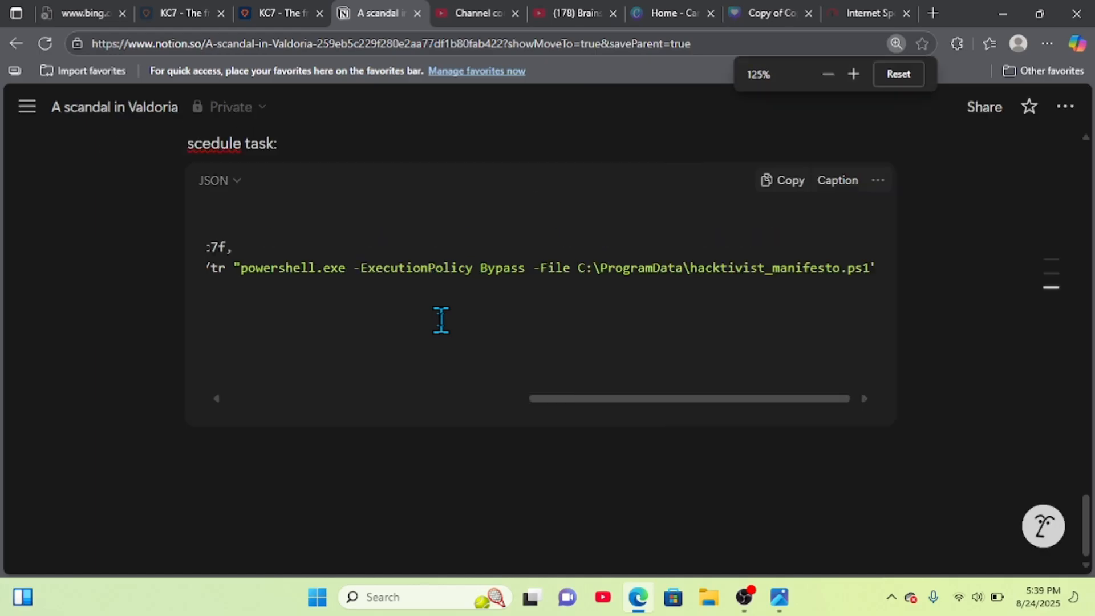
left_click(374, 450)
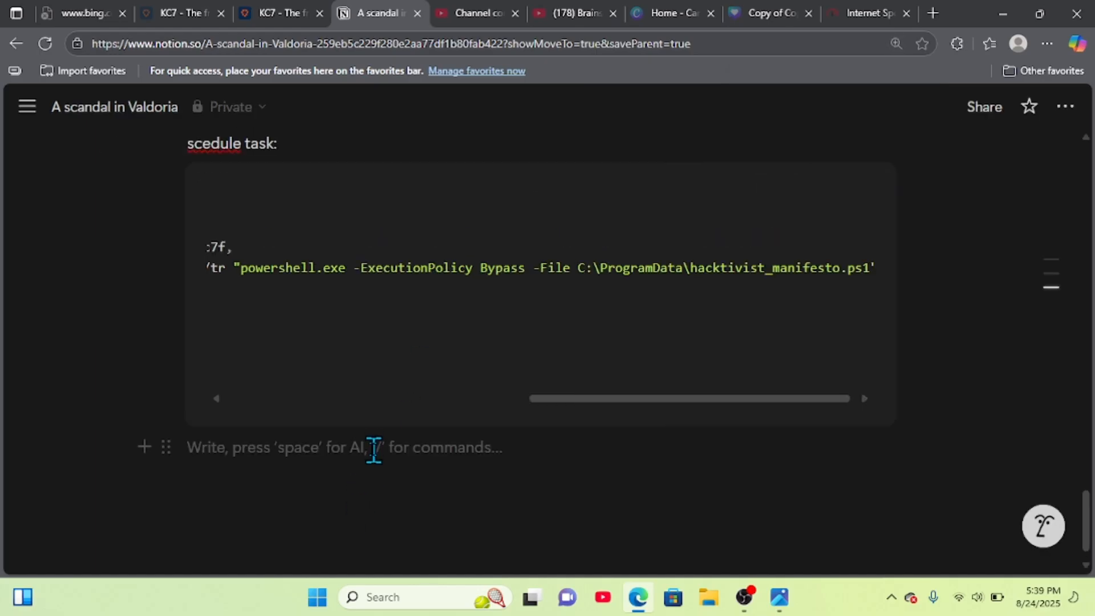
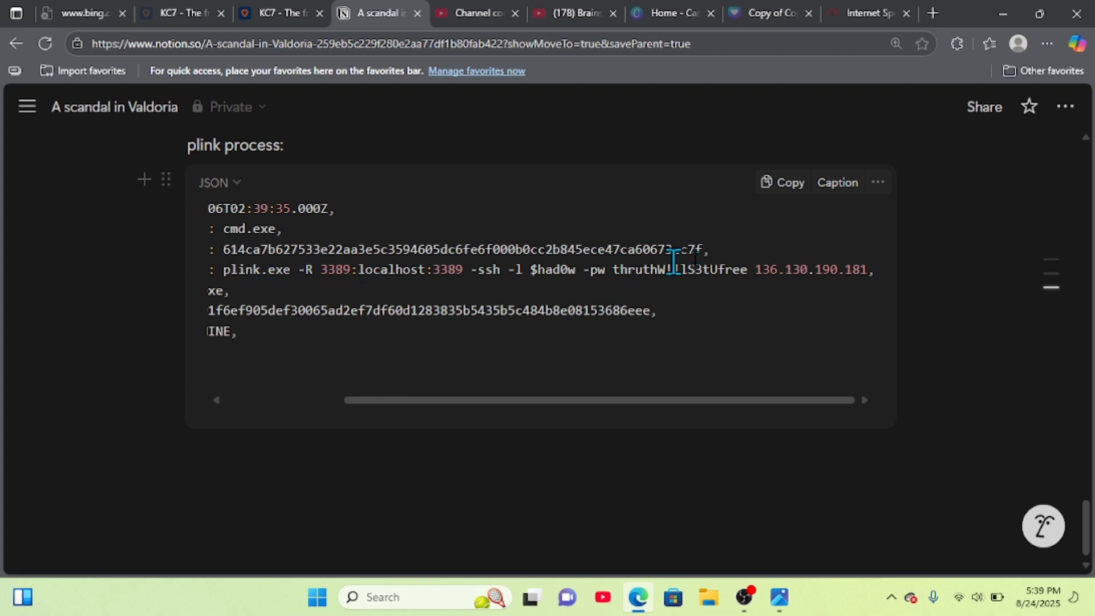
Step: Copy the IP address 136.130.190.181 from the noted plink command and submit it as the answer to question 21
left_click_drag(755, 271, 872, 280)
key("ctrl+c")
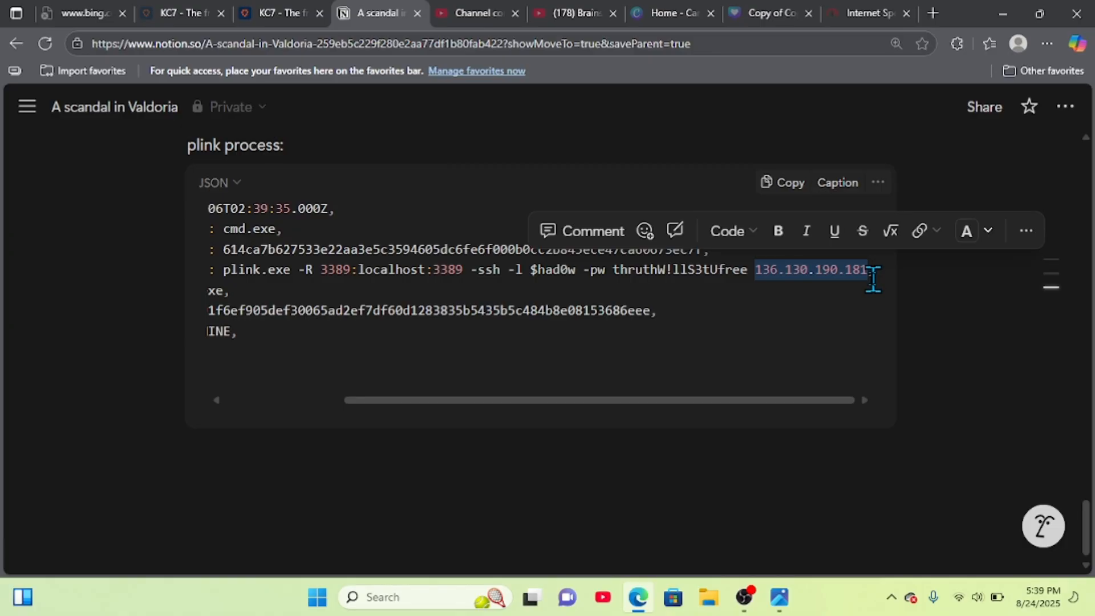
left_click(261, 23)
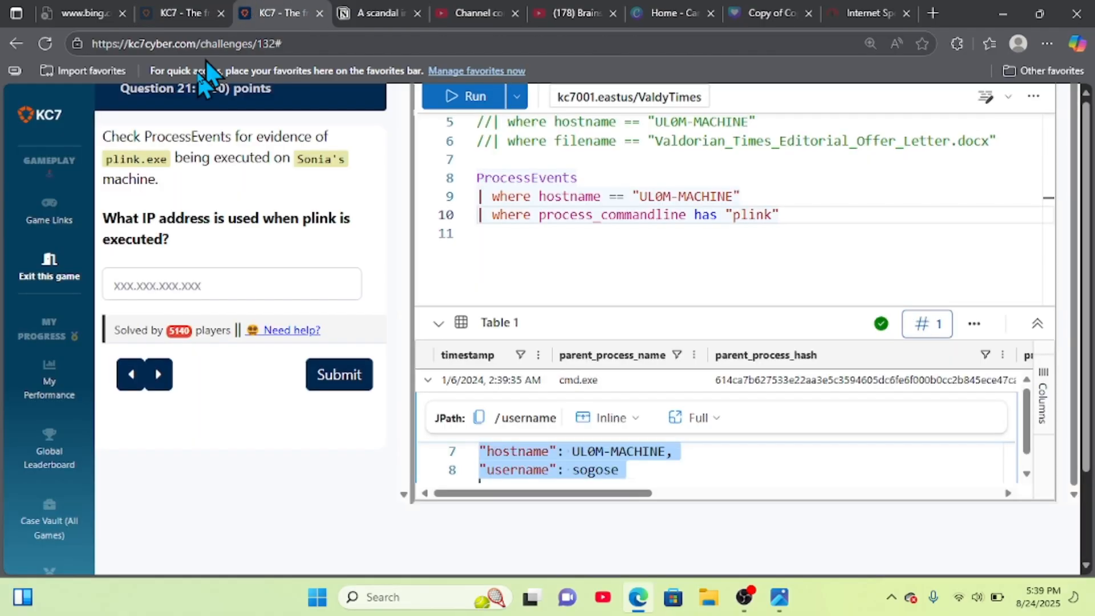
left_click(247, 285)
key("ctrl+v")
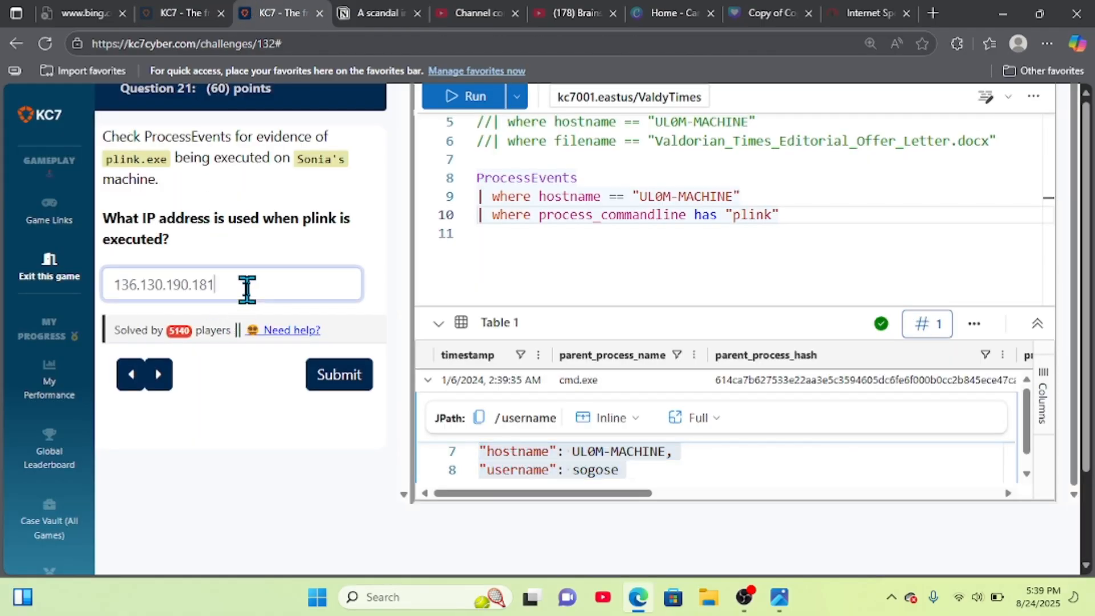
left_click(336, 389)
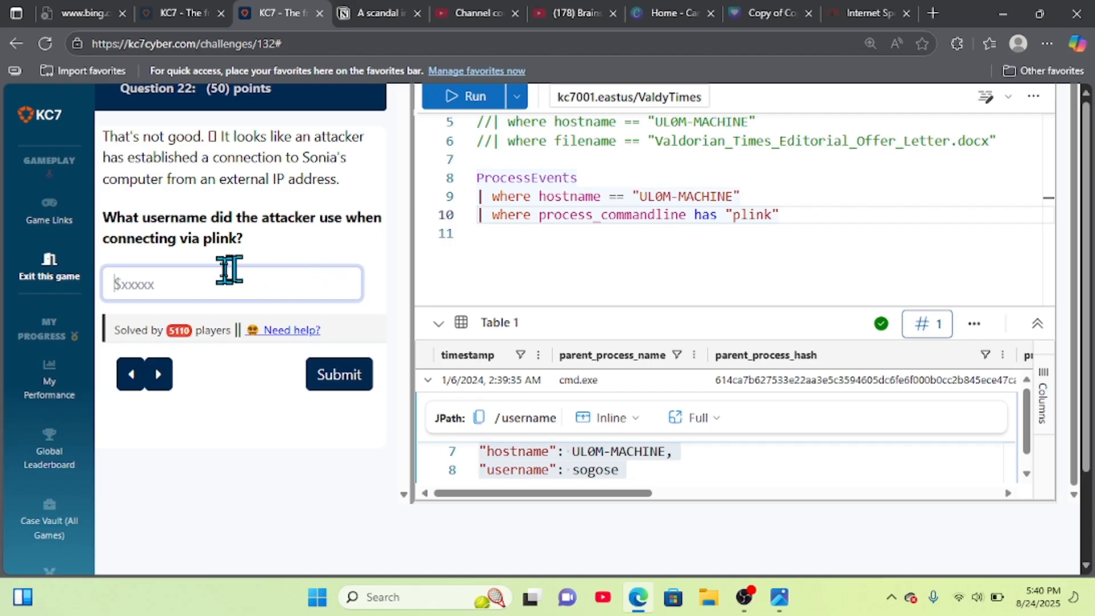
Step: Copy the username $had0w from the noted plink command and submit it as the answer to question 22
left_click(390, 4)
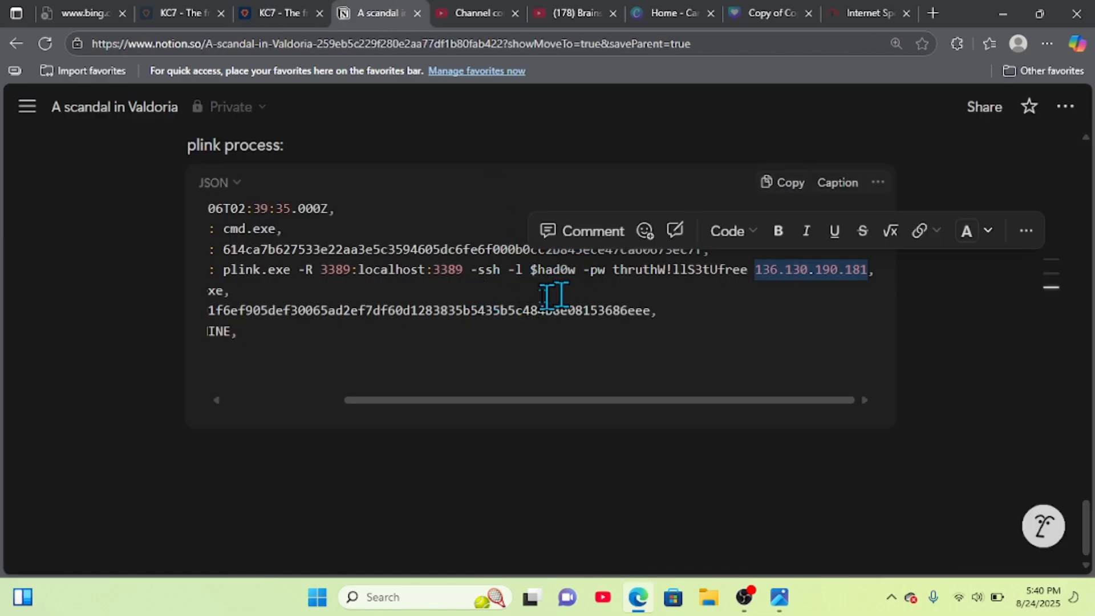
left_click_drag(529, 270, 575, 271)
key("ctrl+c")
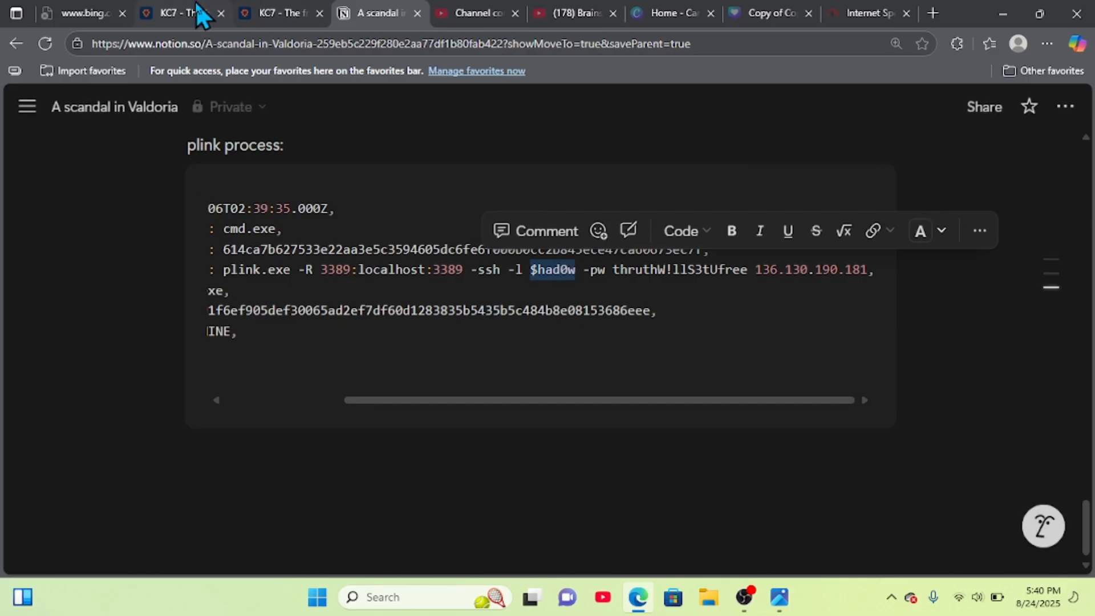
left_click(268, 17)
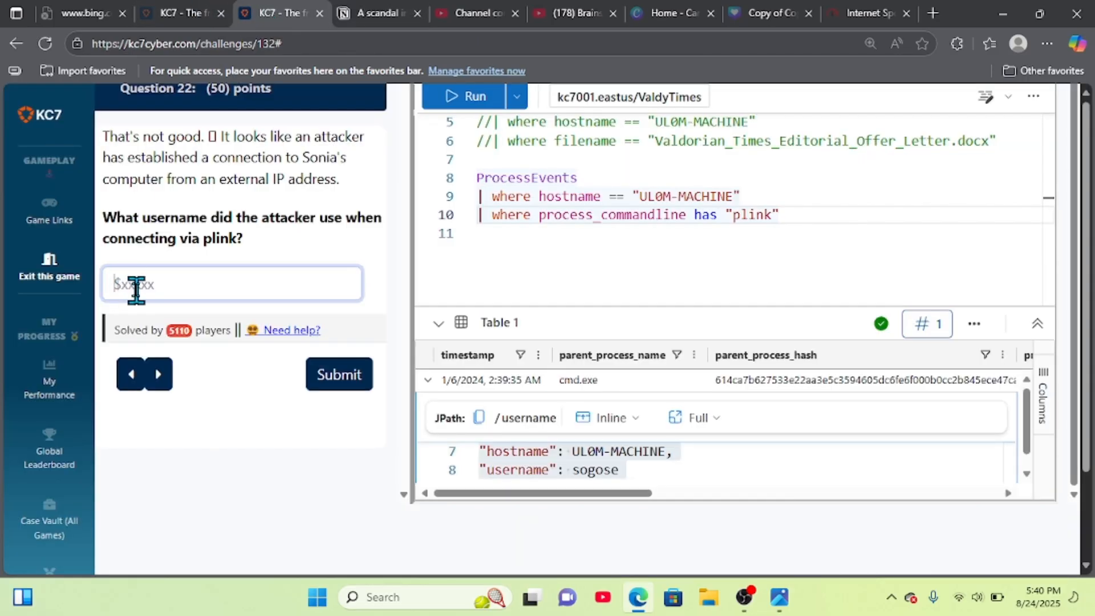
key("ctrl+v")
left_click(328, 373)
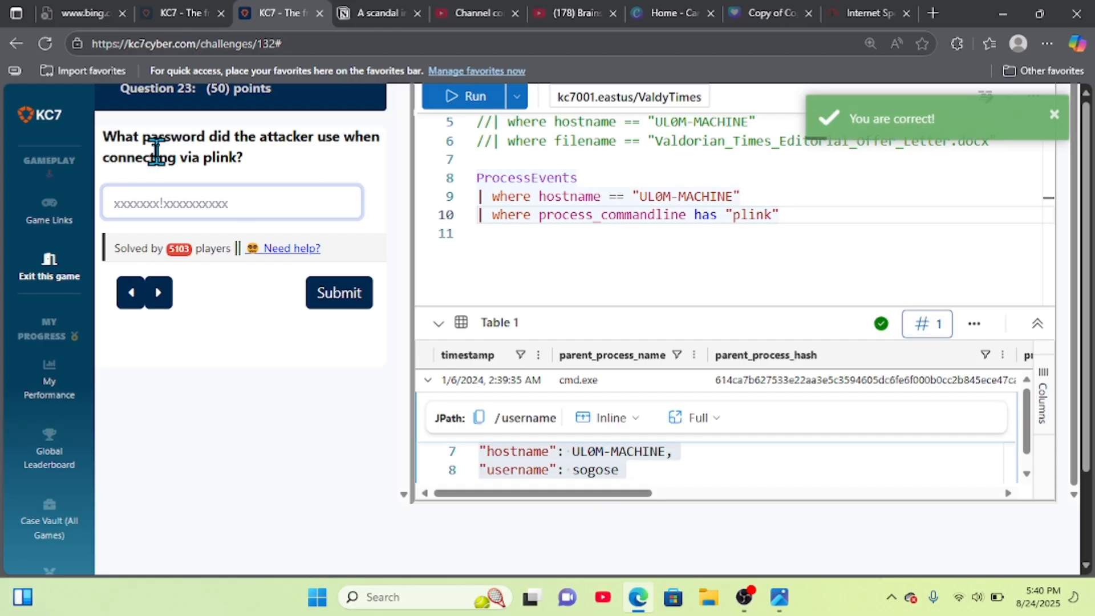
Step: Copy the attacker's password from the noted plink command and submit it as the password answer to question 23
left_click(371, 3)
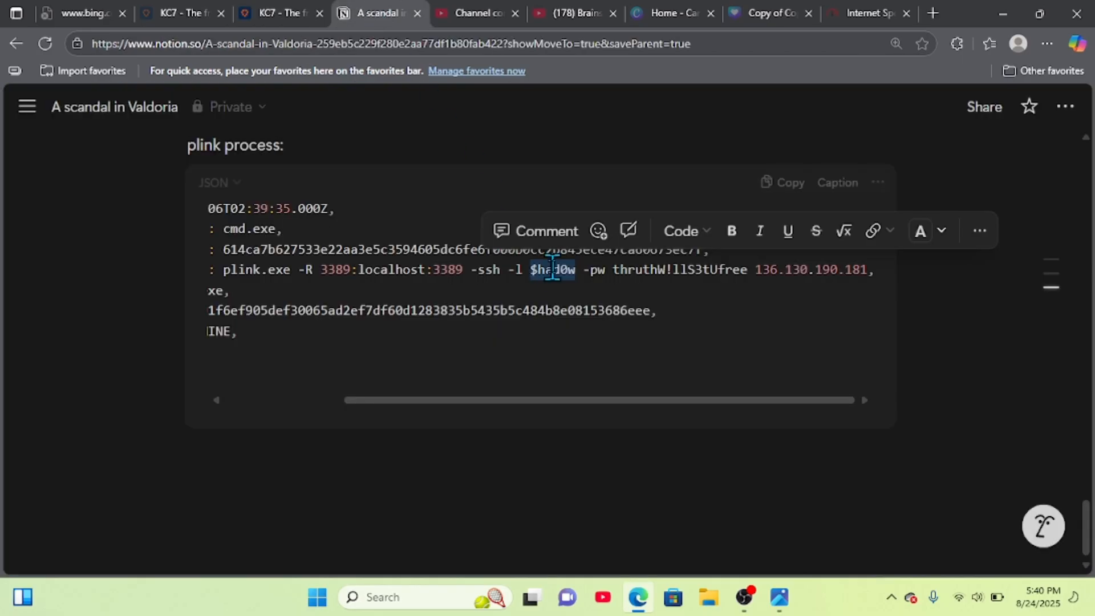
left_click_drag(614, 269, 748, 273)
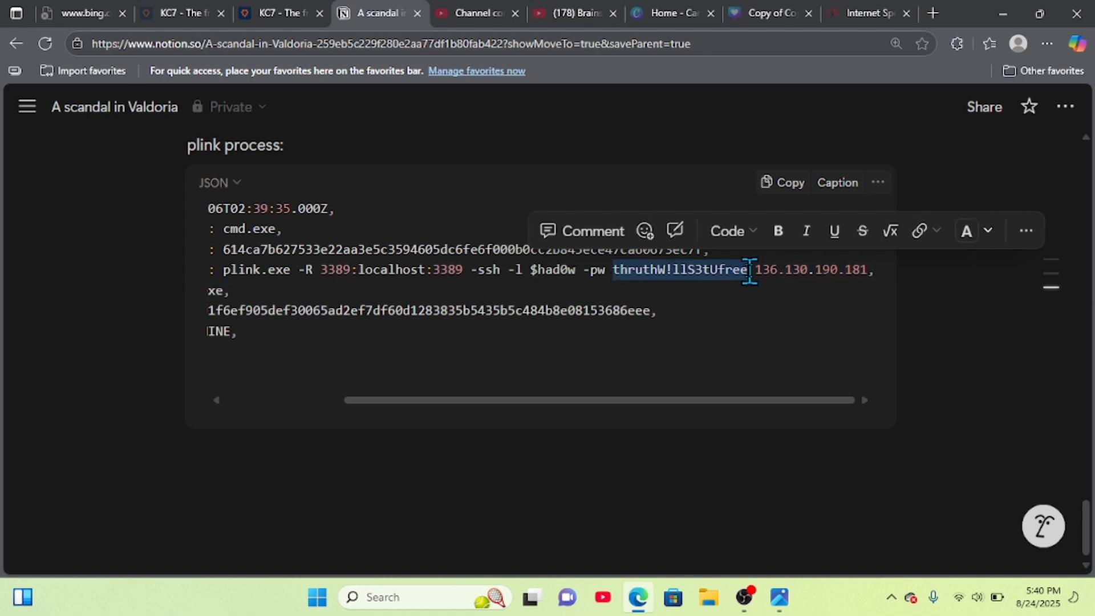
left_click(162, 14)
left_click(268, 16)
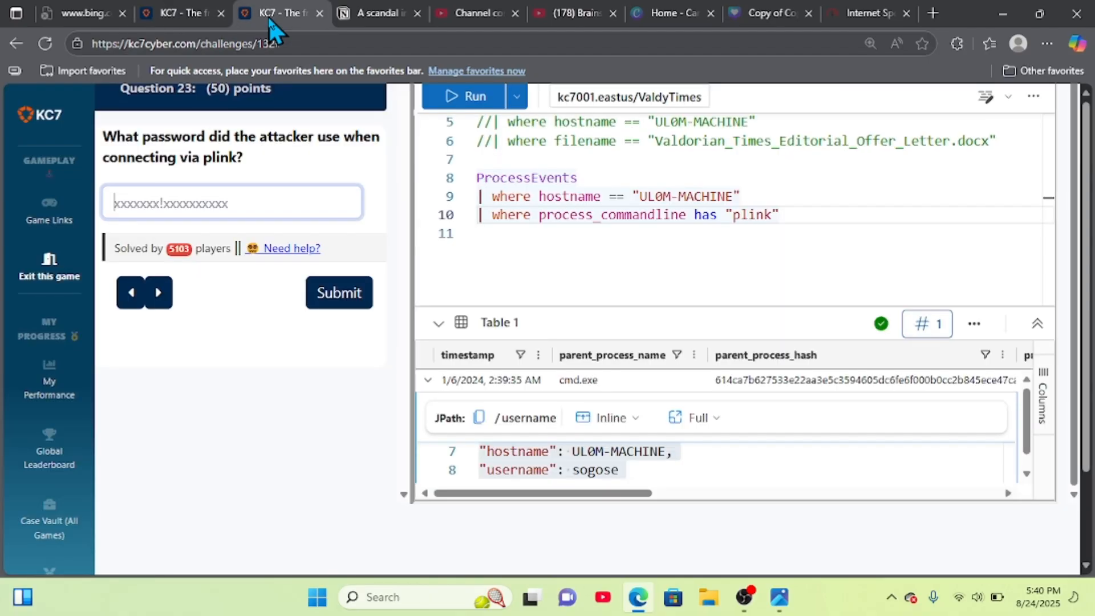
key("ctrl+v")
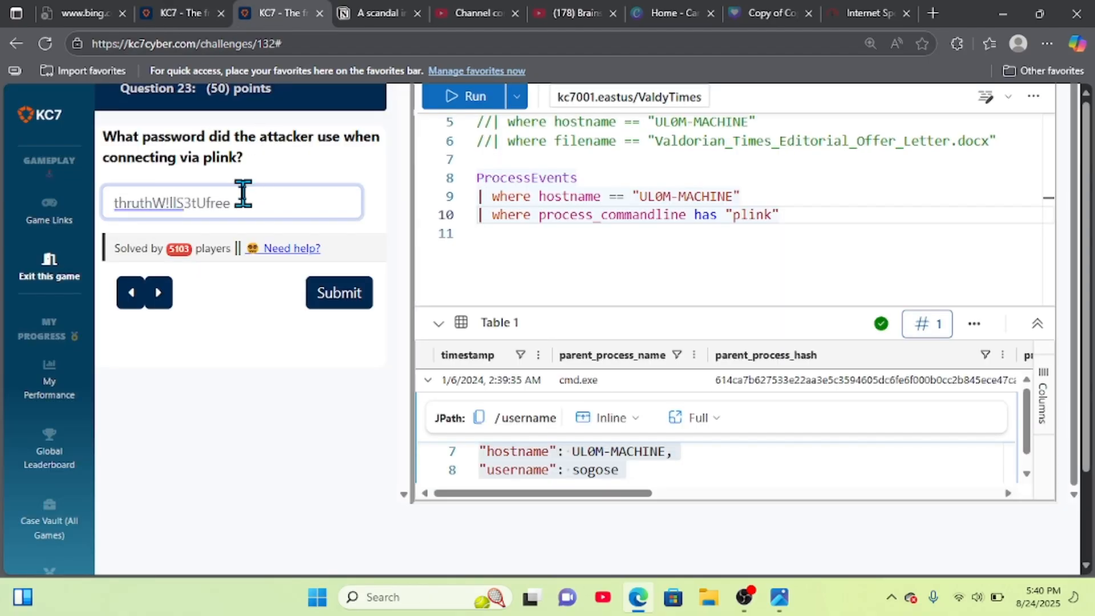
left_click(351, 296)
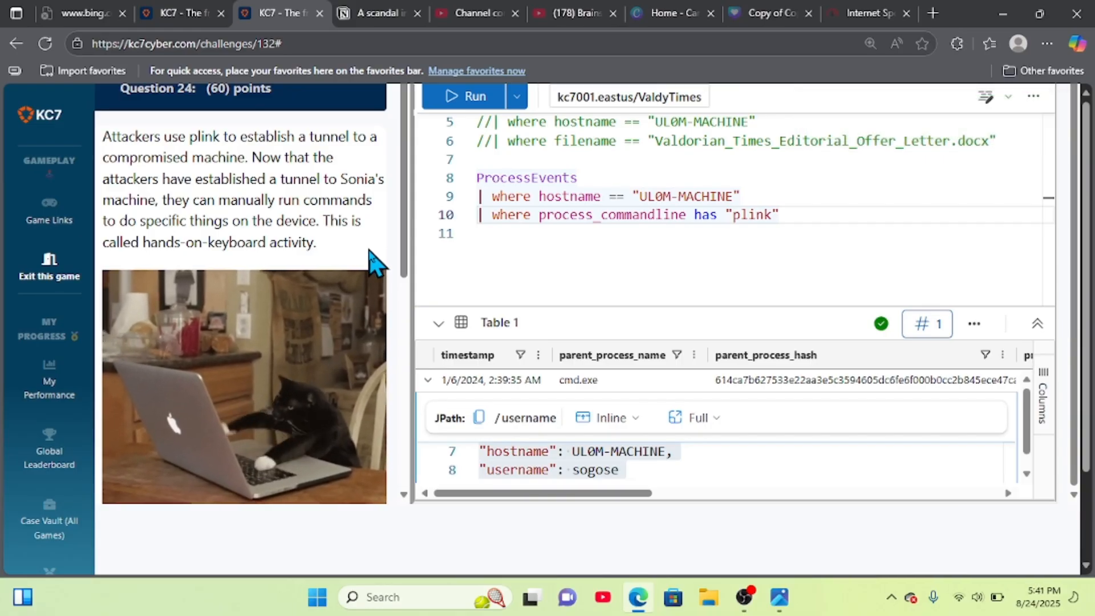
Step: Read question 24 about the six-letter command the attackers ran to identify the logged-on user, and review the current query
scroll(374, 262, "down", 3)
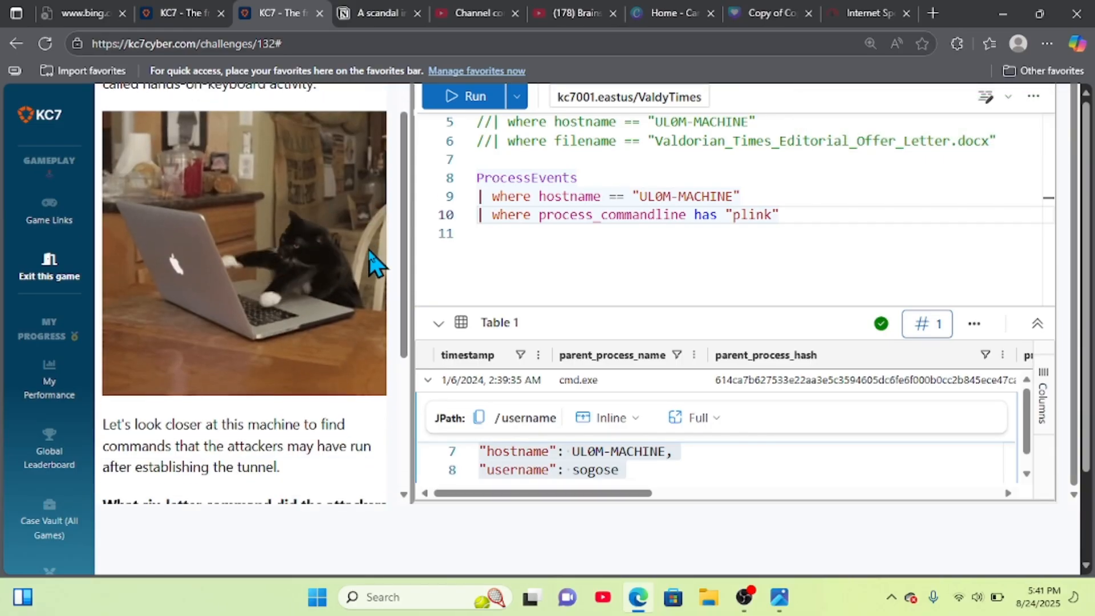
scroll(373, 263, "up", 3)
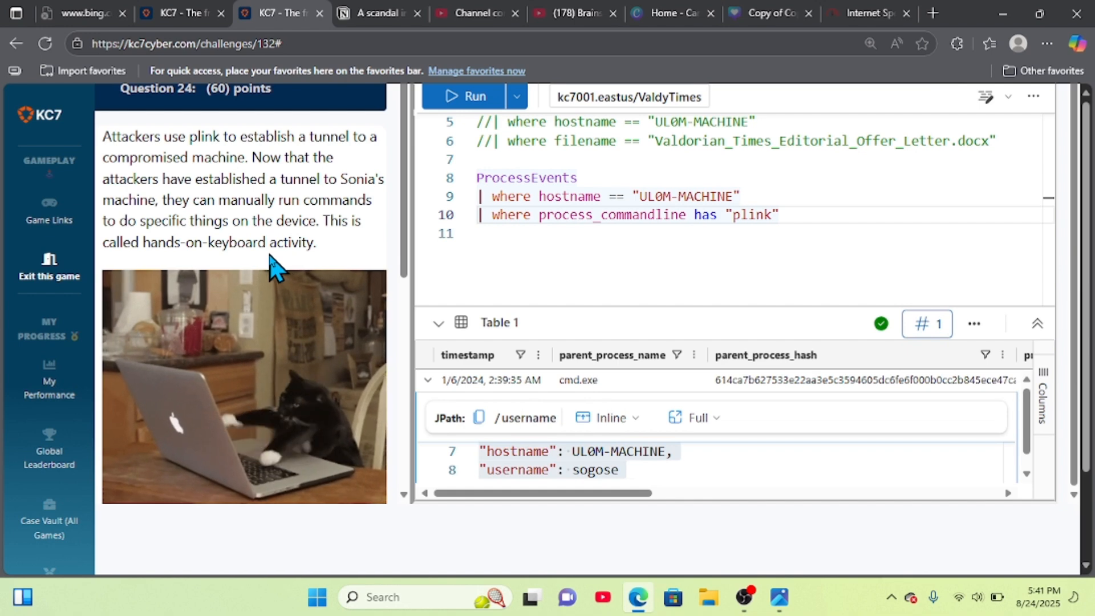
scroll(347, 268, "down", 1)
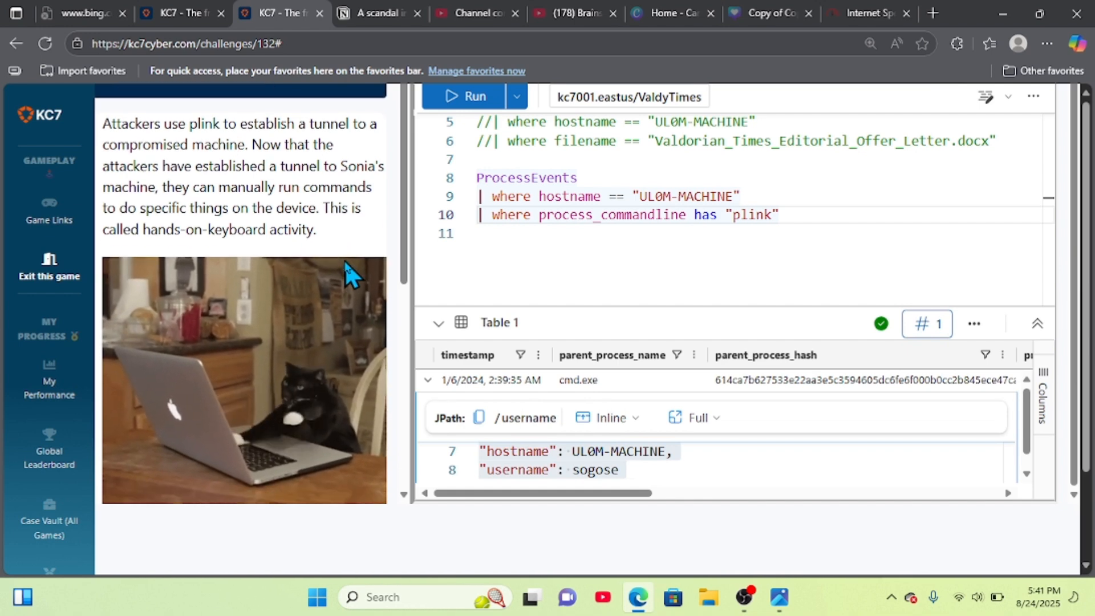
scroll(378, 253, "down", 2)
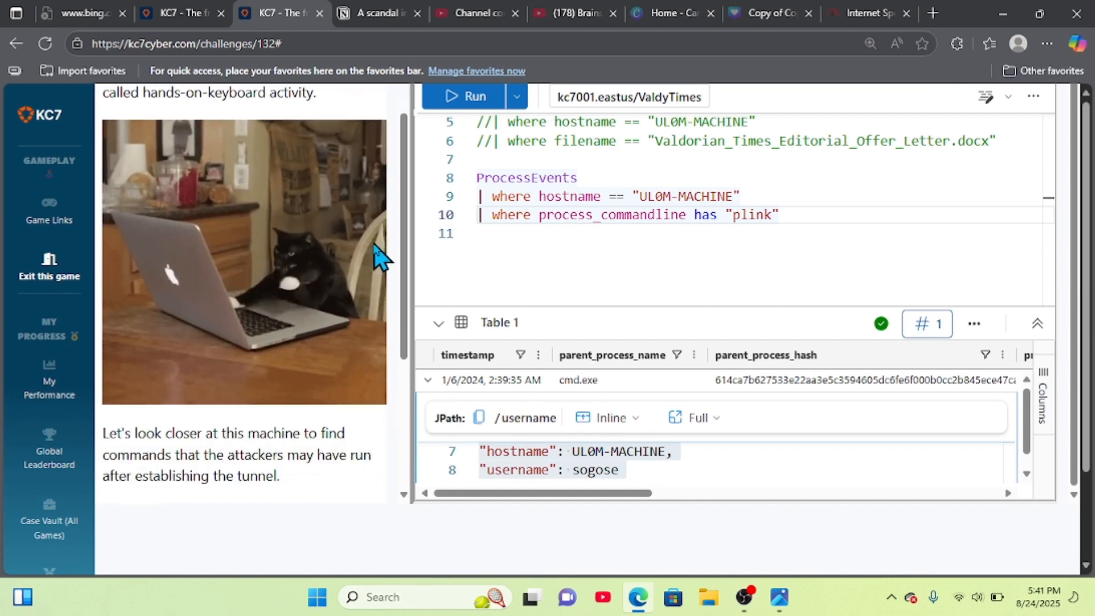
scroll(378, 254, "down", 2)
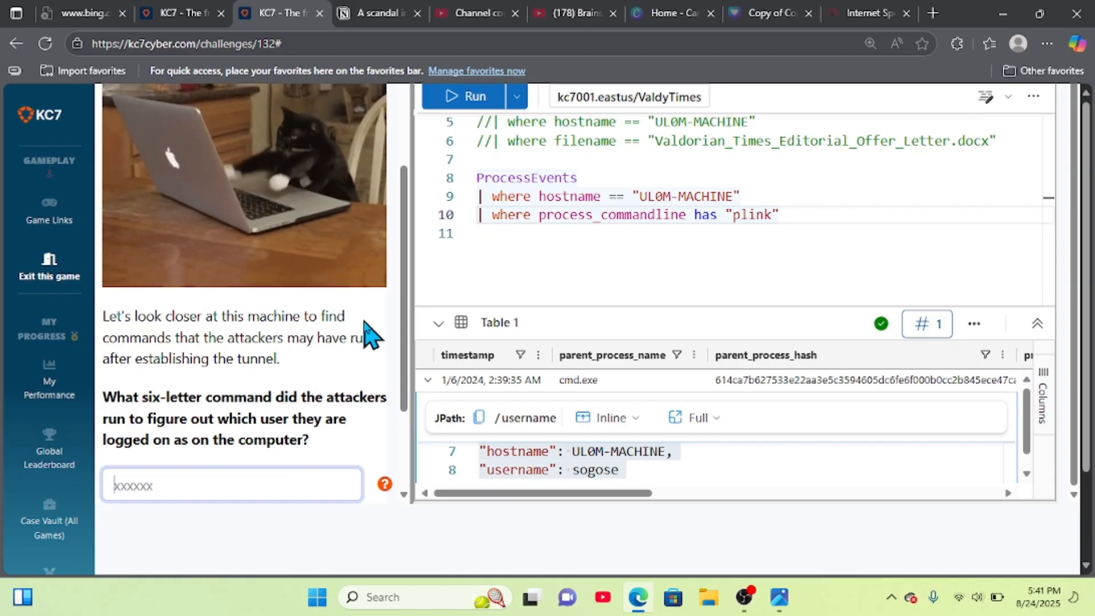
scroll(376, 336, "down", 1)
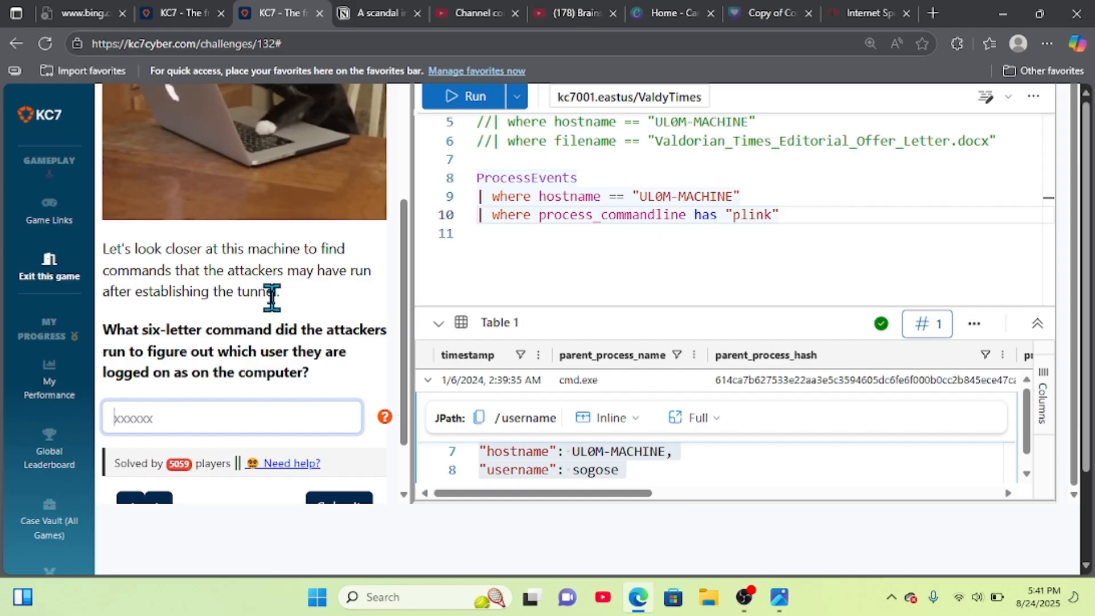
scroll(271, 297, "down", 1)
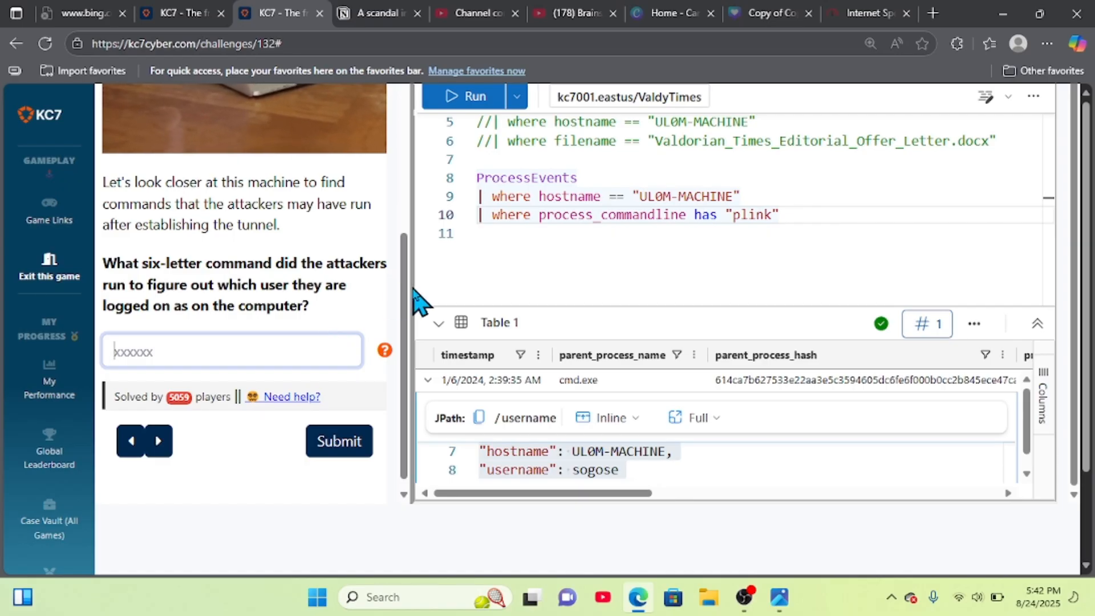
scroll(479, 277, "up", 2)
scroll(479, 277, "up", 1)
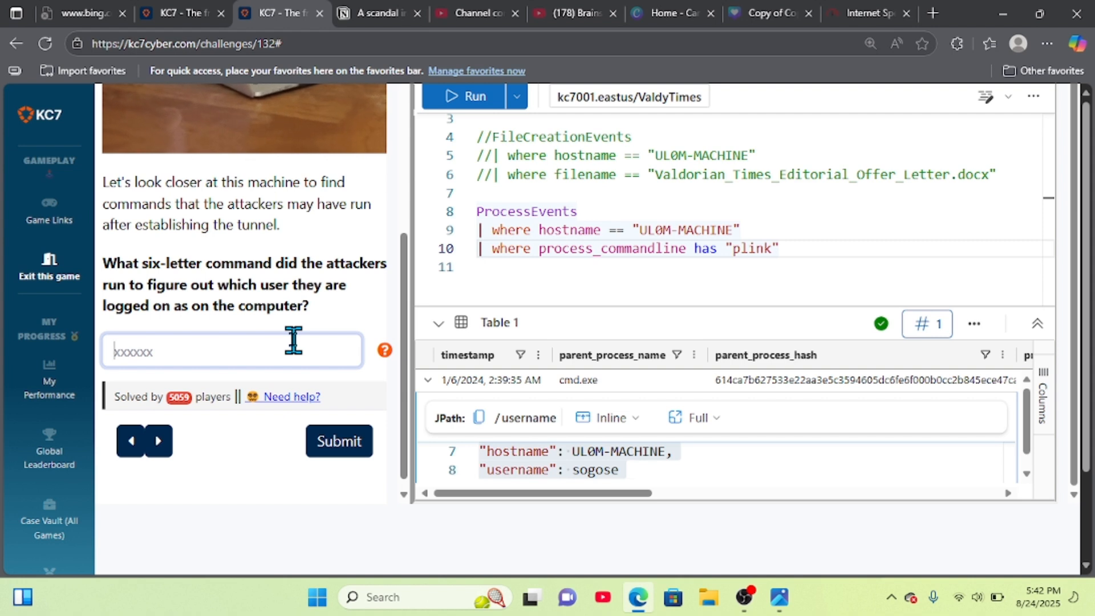
Step: Remove the plink command-line filter from the ProcessEvents query and run it for all processes on UL0M-MACHINE
left_click(773, 251)
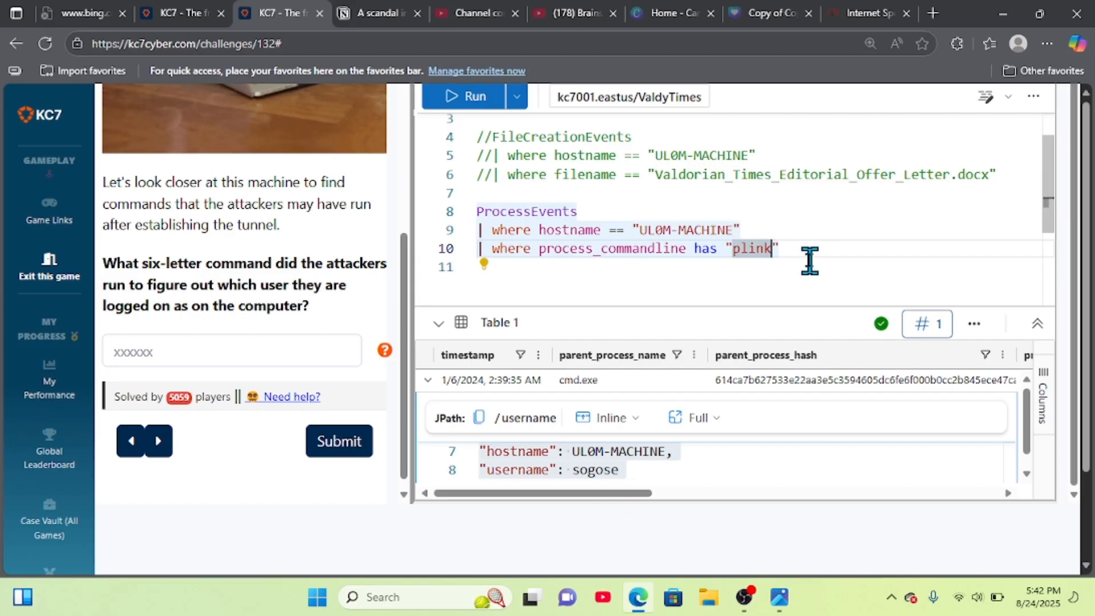
key("End")
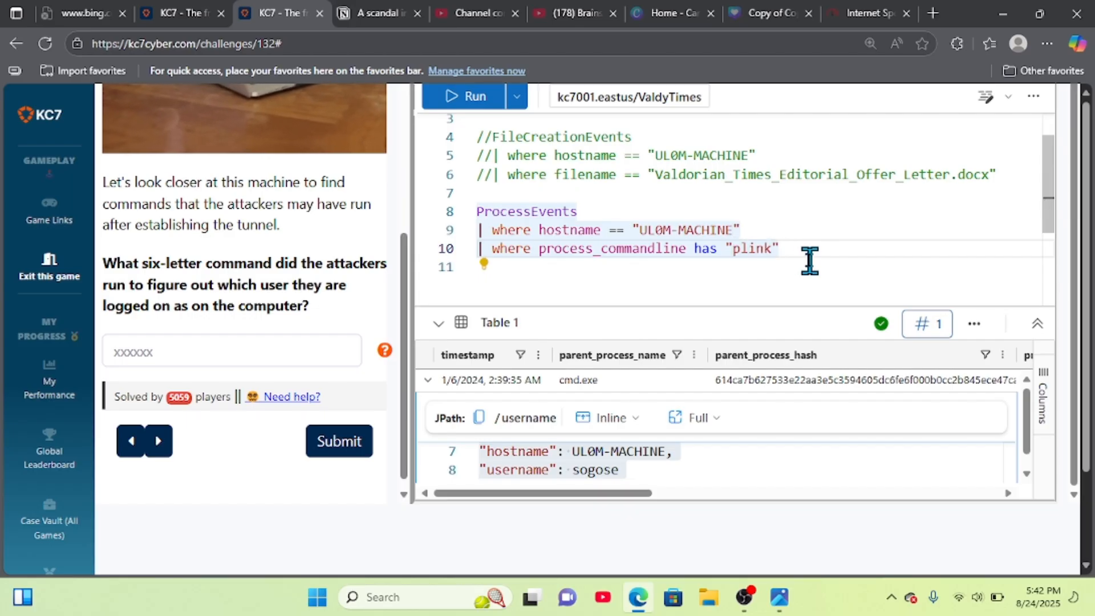
left_click_drag(801, 254, 477, 250)
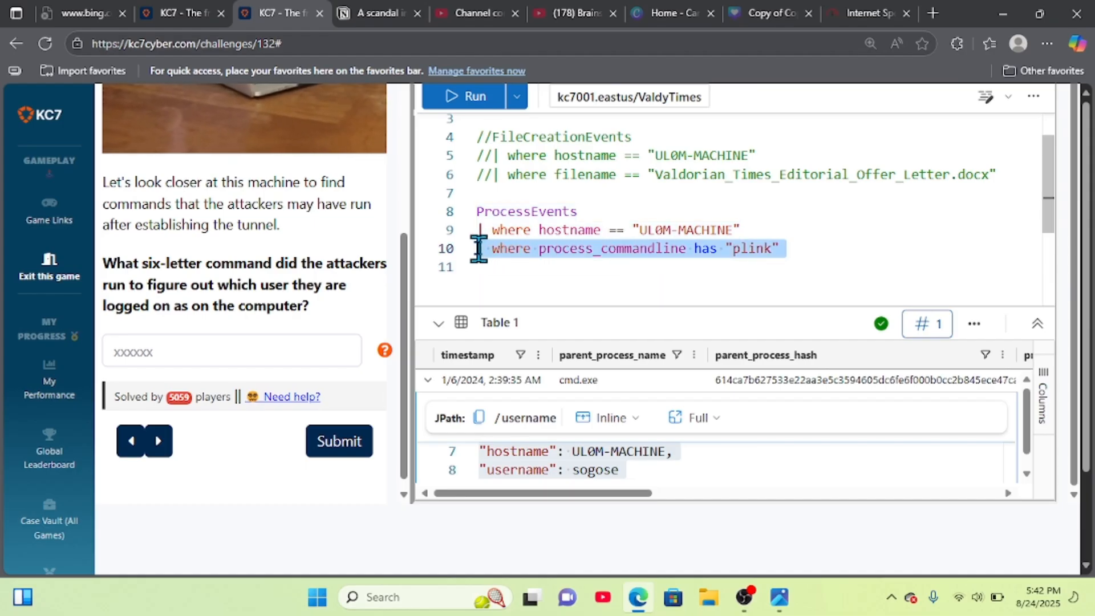
key("BackSpace")
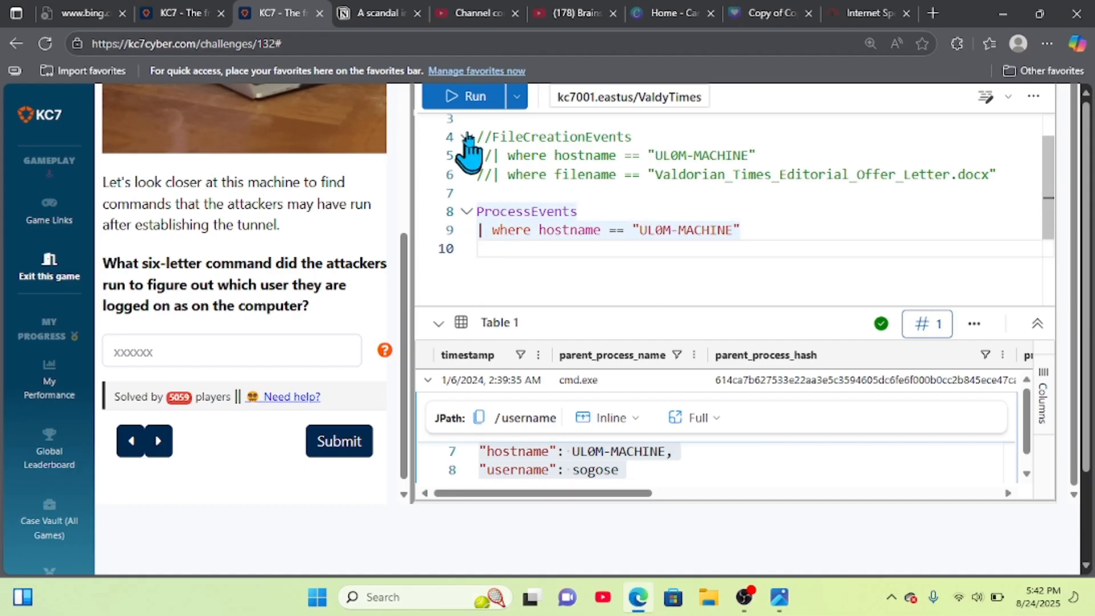
left_click(471, 96)
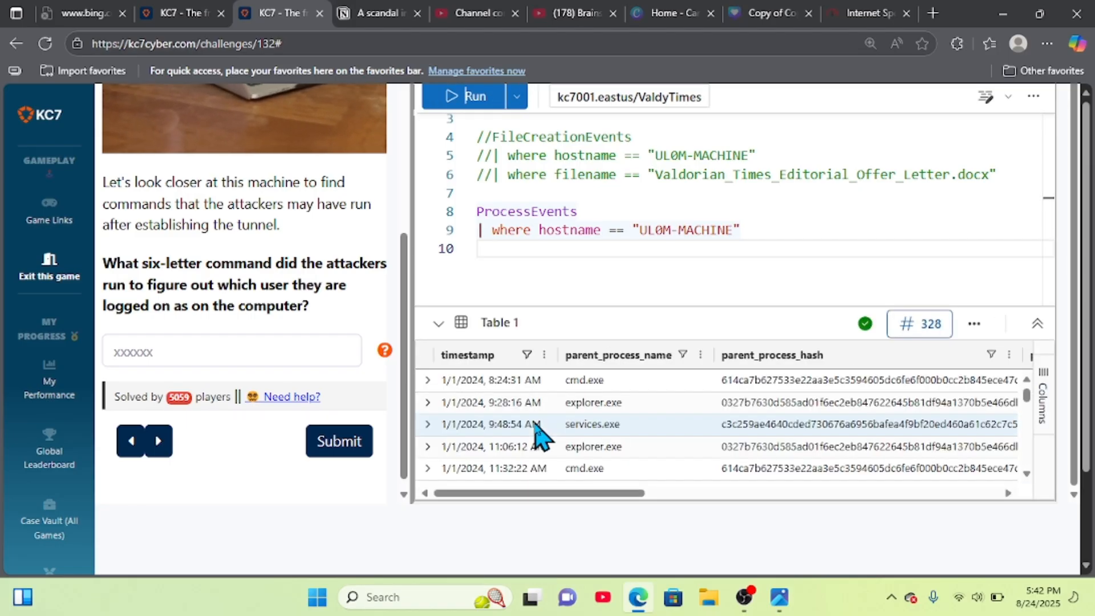
Step: Look through the process command lines in the results for entries around the plink tunnel on 1/6/2024
scroll(536, 437, "down", 3)
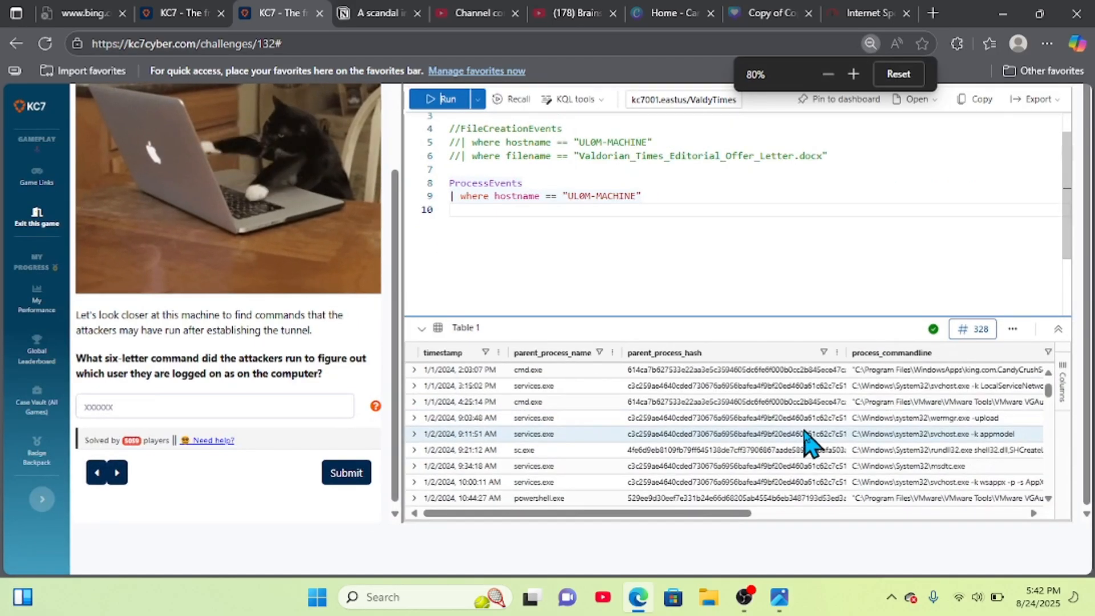
scroll(810, 441, "right", 5)
scroll(810, 440, "left", 5)
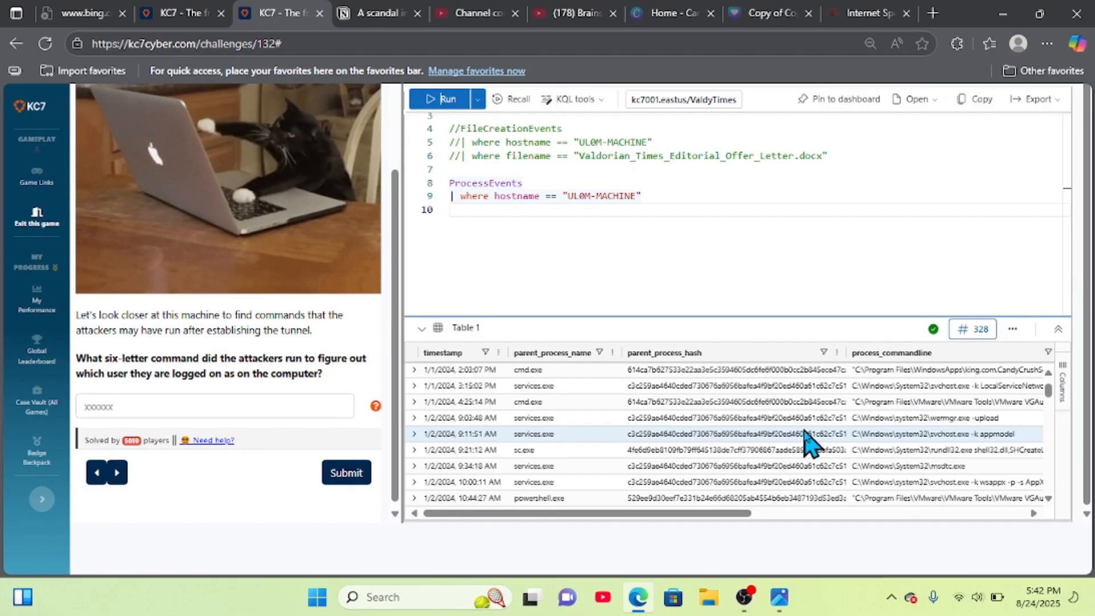
scroll(972, 445, "down", 10)
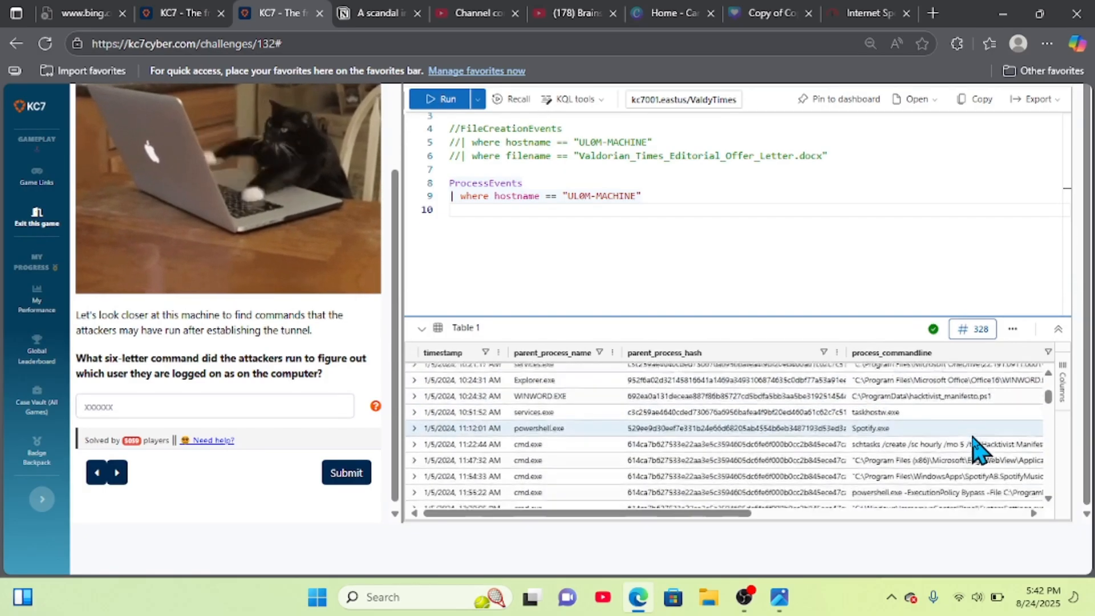
scroll(976, 450, "down", 10)
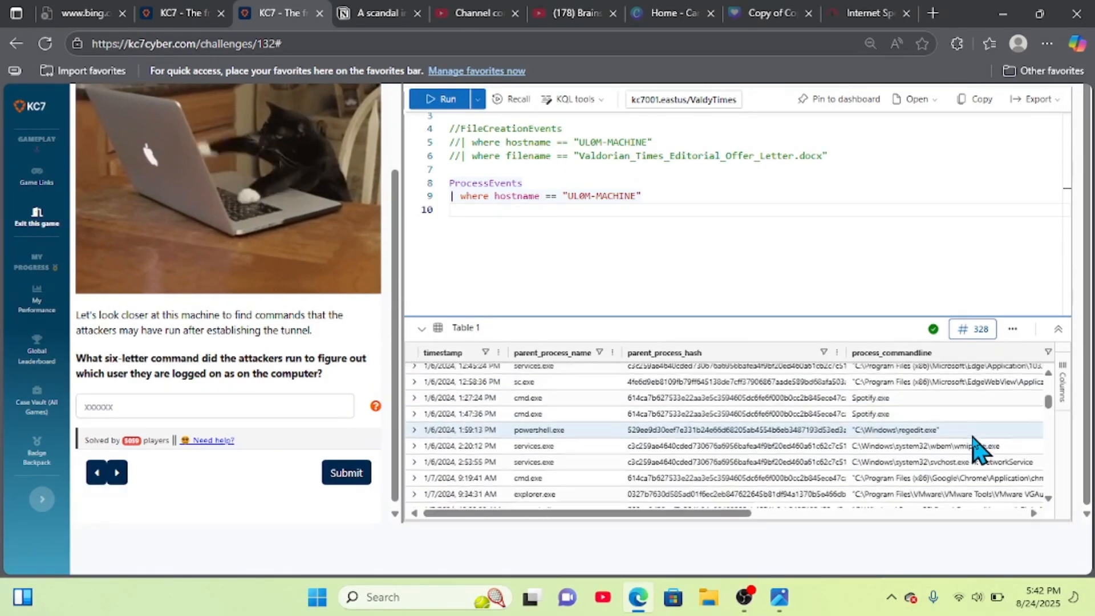
scroll(976, 450, "up", 5)
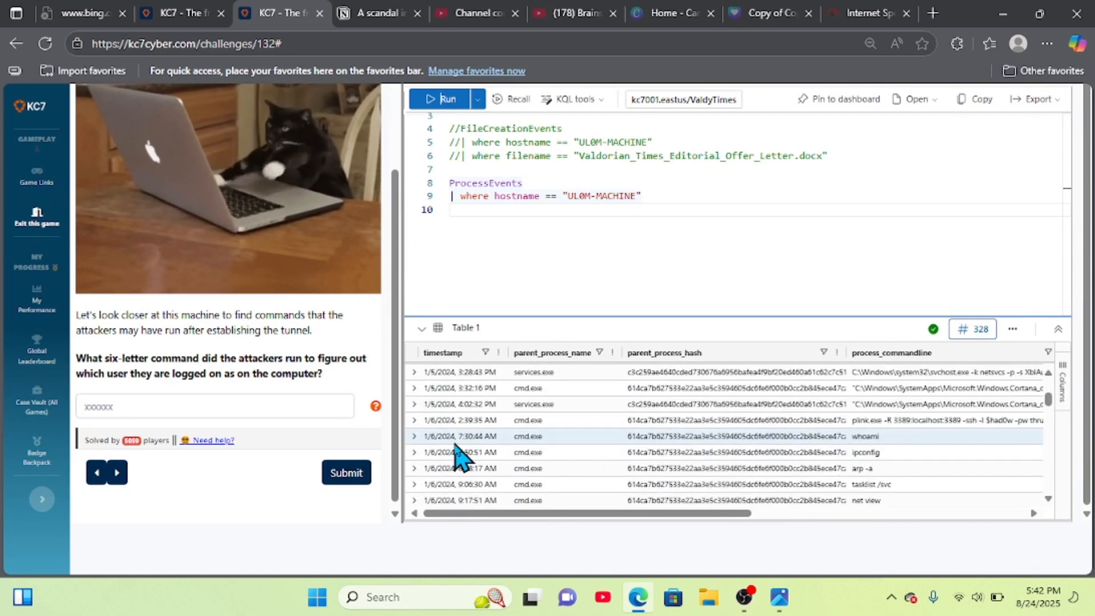
Step: Switch to the Notion notes and review the recorded scheduled task and plink process entries
left_click(357, 5)
scroll(420, 228, "up", 4)
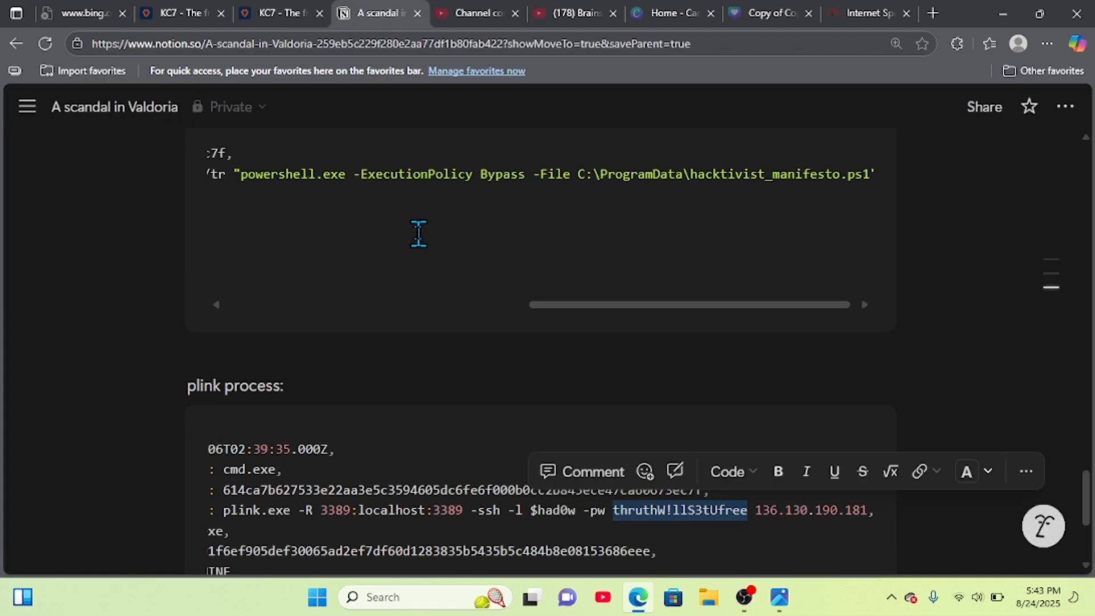
scroll(418, 234, "up", 5)
scroll(418, 233, "down", 3)
scroll(418, 233, "up", 2)
scroll(418, 233, "left", 5)
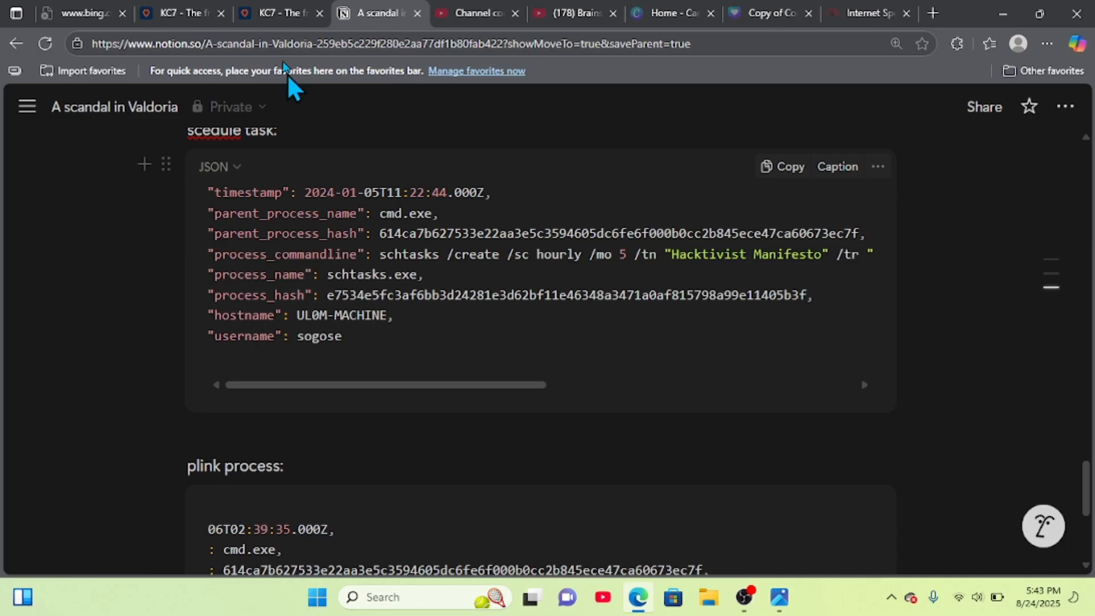
Step: Return to the KC7 query results and examine the command lines directly following the plink entry
mouse_move(277, 21)
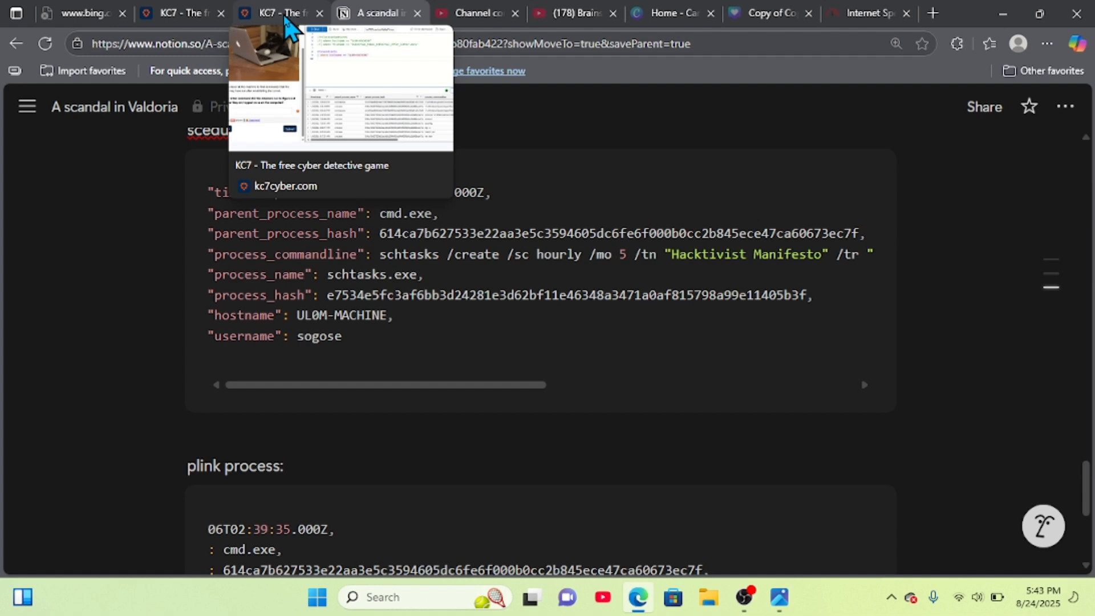
left_click(283, 17)
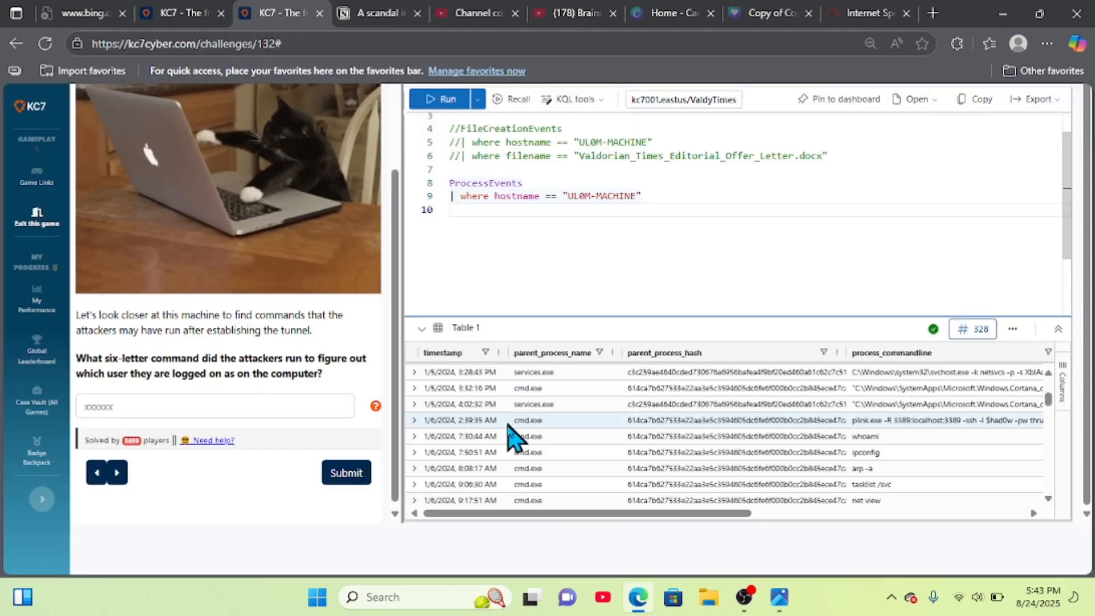
key("ctrl+plus")
key("ctrl+plus")
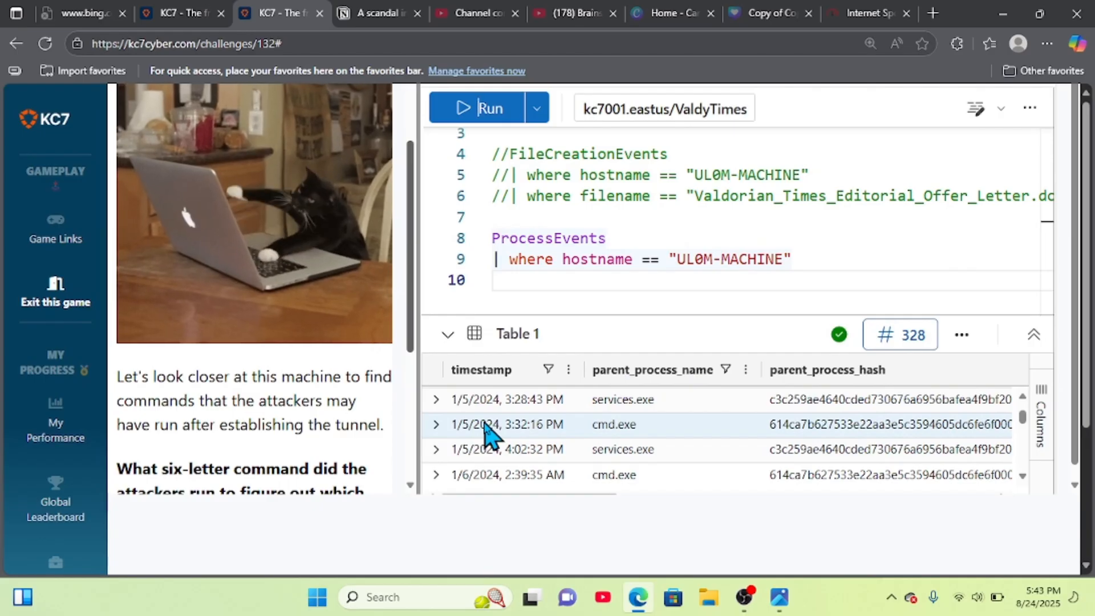
scroll(538, 433, "down", 2)
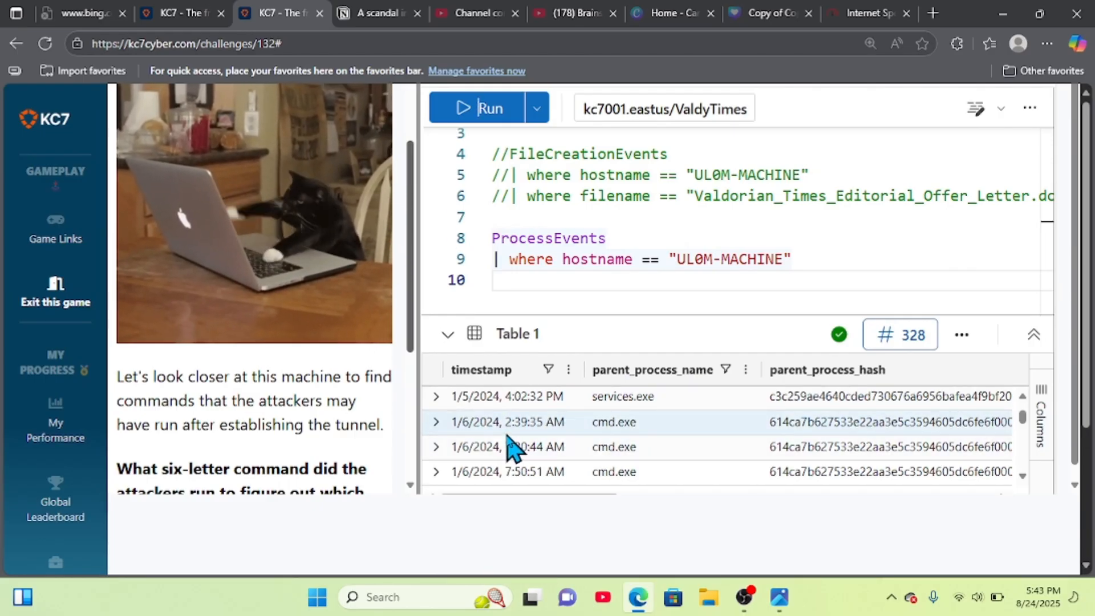
scroll(536, 445, "right", 6)
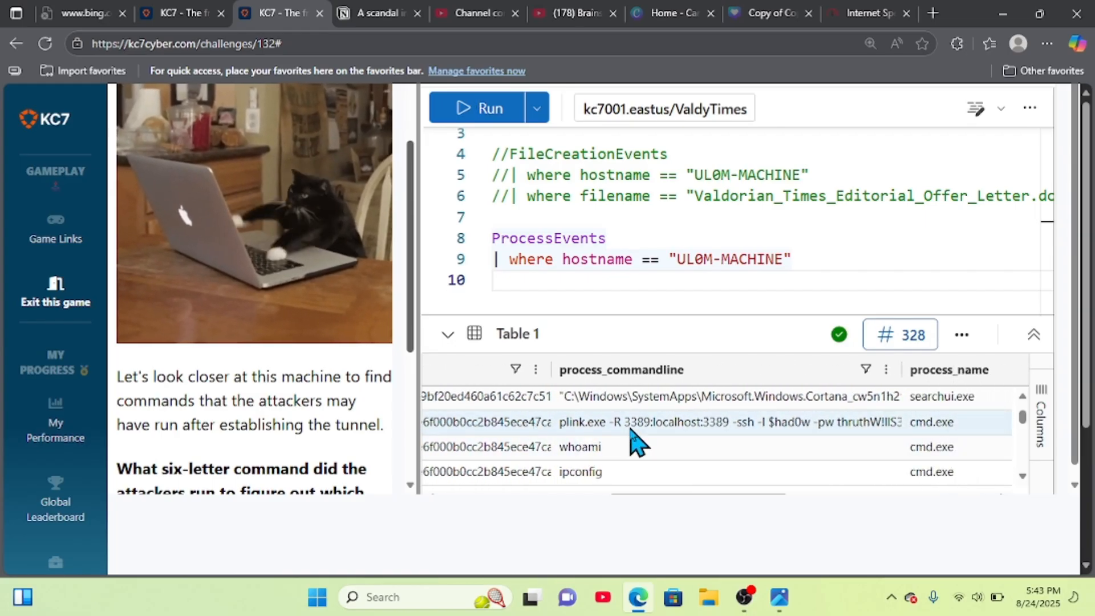
scroll(627, 442, "down", 1)
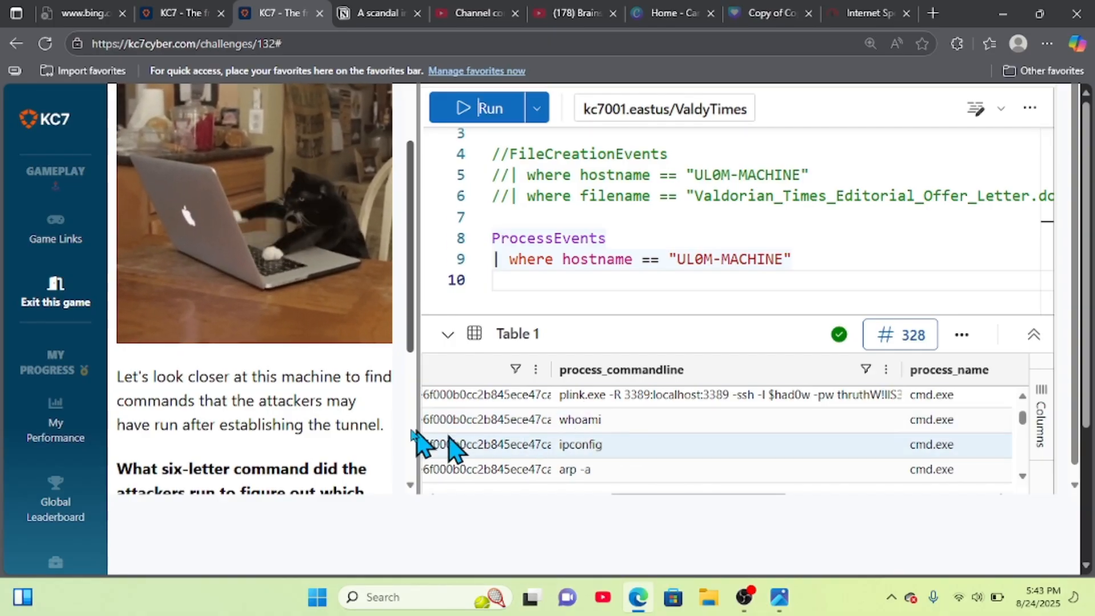
Step: Submit whoami as the answer to the six-letter command question and choose to keep playing
scroll(280, 426, "down", 2)
scroll(279, 426, "down", 3)
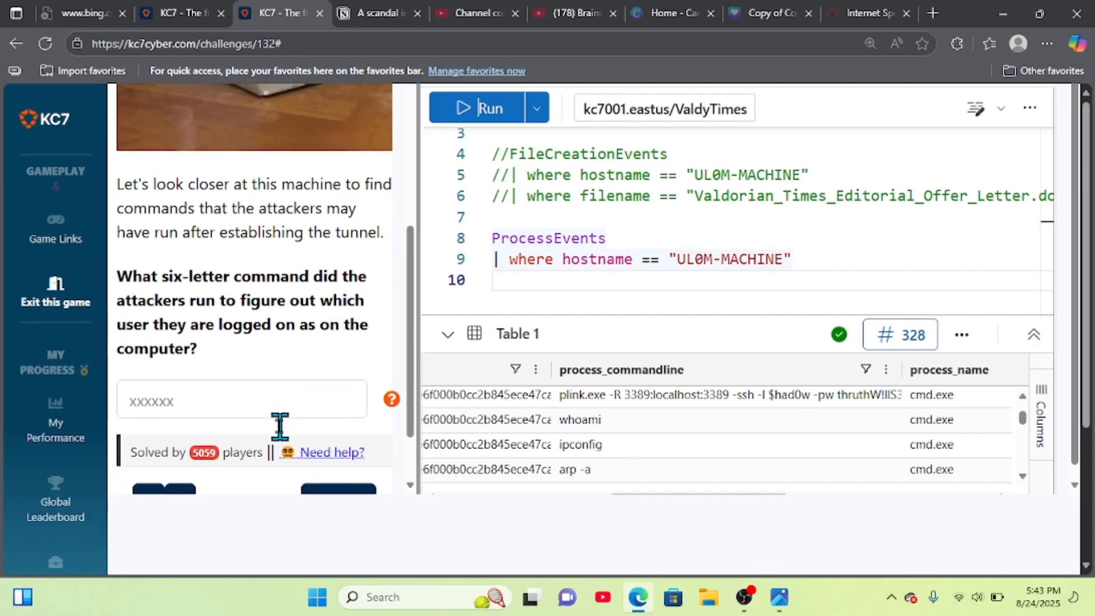
left_click(278, 404)
type("whoam")
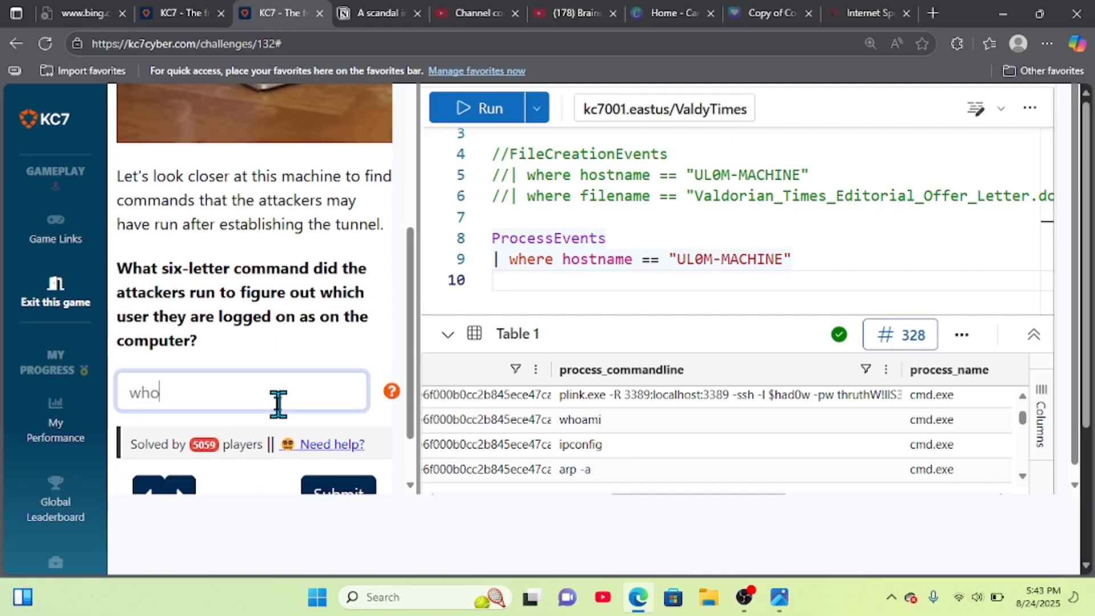
type("i")
left_click(348, 494)
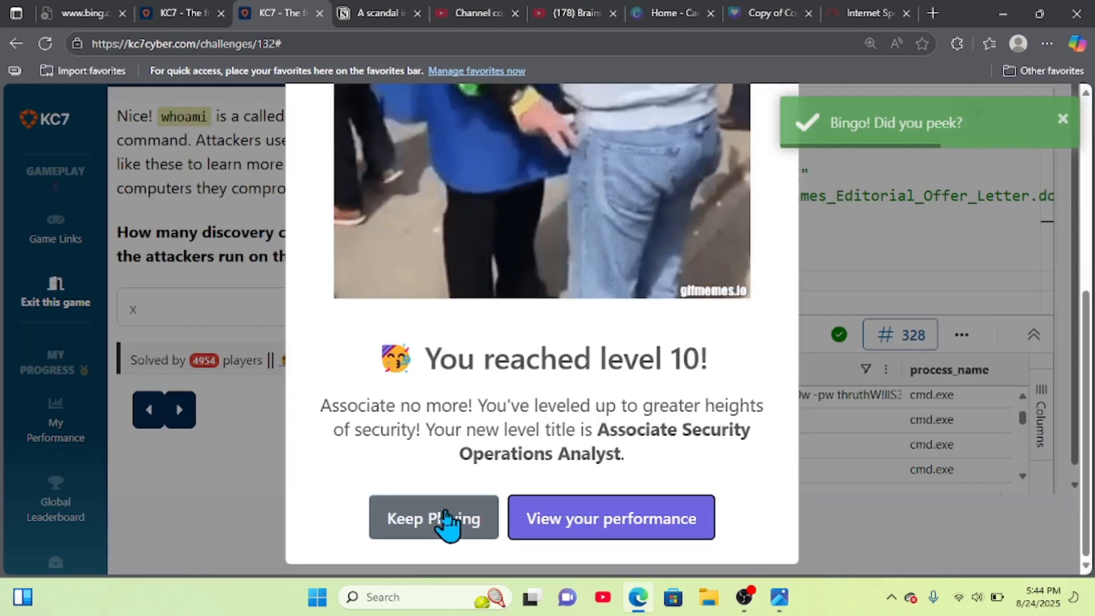
left_click(447, 520)
Step: Count the discovery commands run after the plink entry and submit 5 as the answer to question 25
left_click(271, 308)
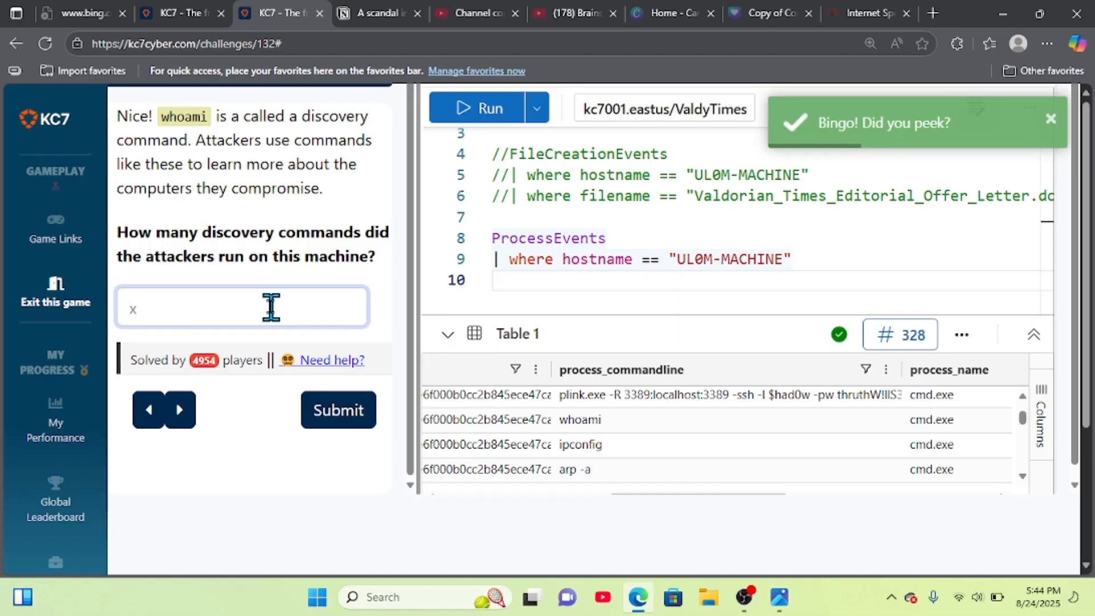
key("F11")
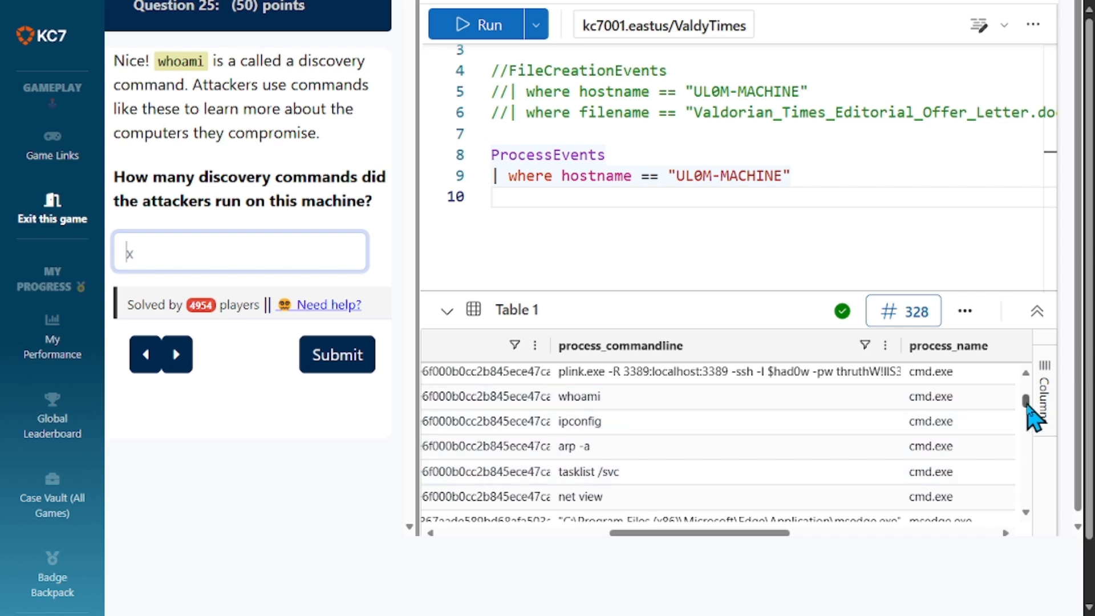
scroll(1028, 406, "down", 5)
scroll(1033, 415, "up", 2)
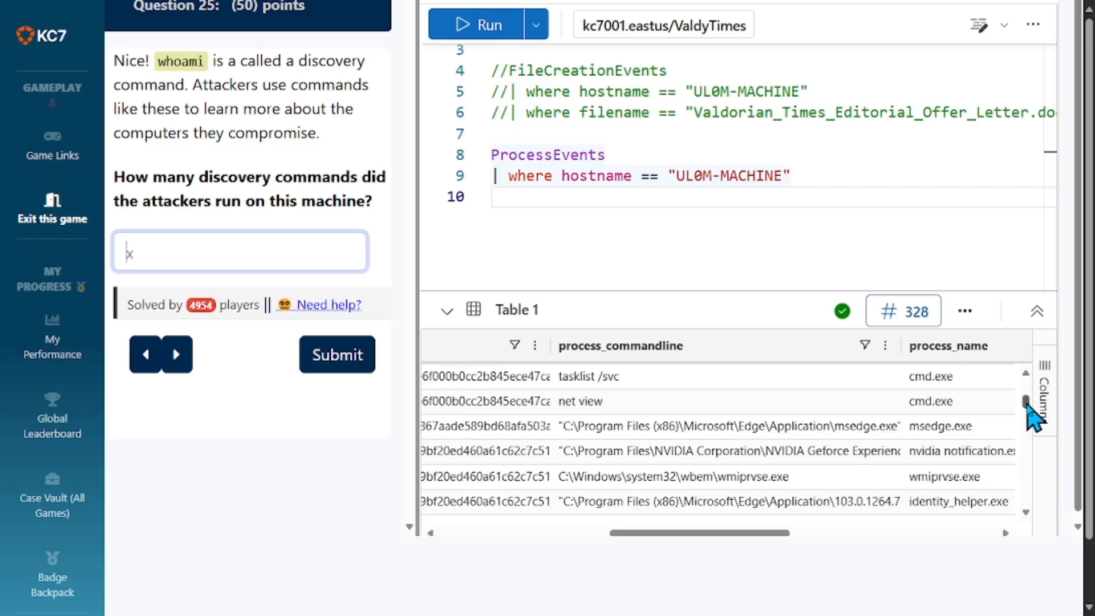
scroll(739, 465, "up", 3)
scroll(739, 471, "down", 2)
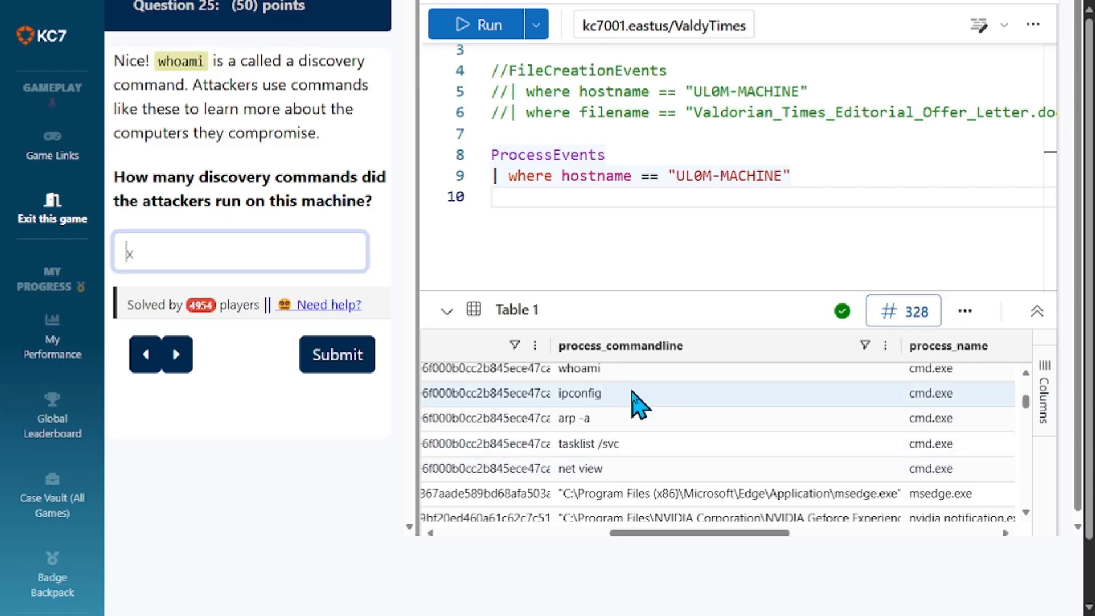
type("5")
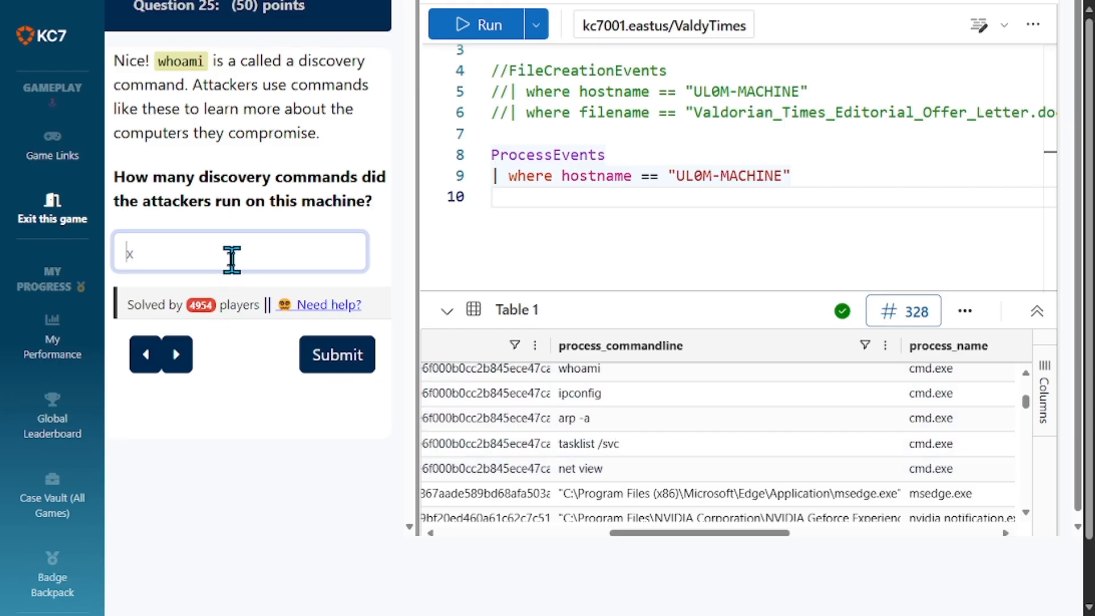
left_click(308, 358)
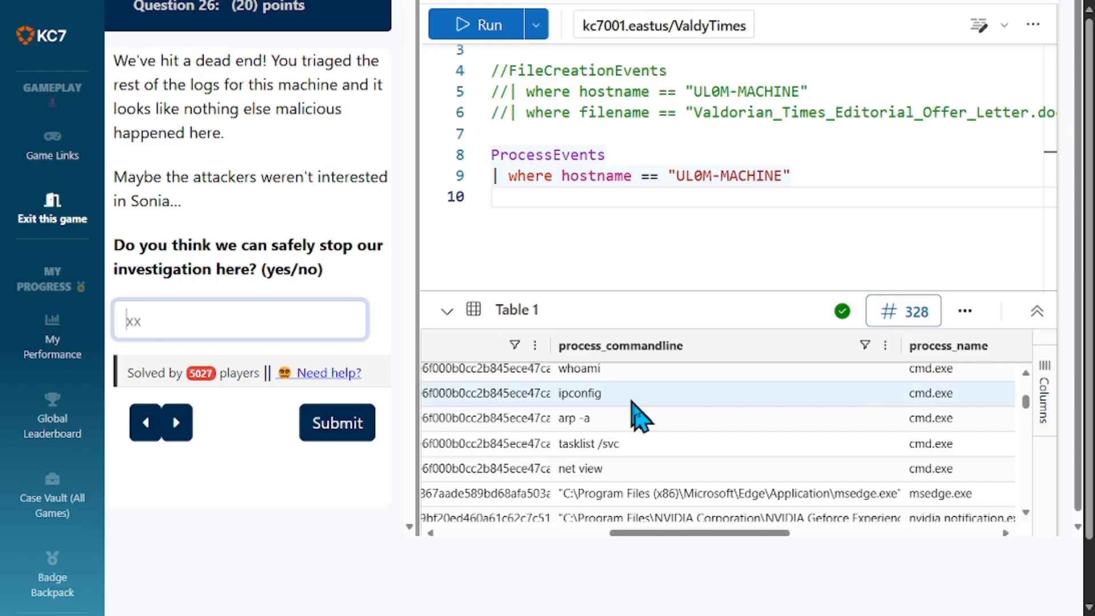
Step: Review the remaining UL0M-MACHINE process logs and submit no as the answer to question 26 about stopping the investigation
scroll(640, 416, "down", 5)
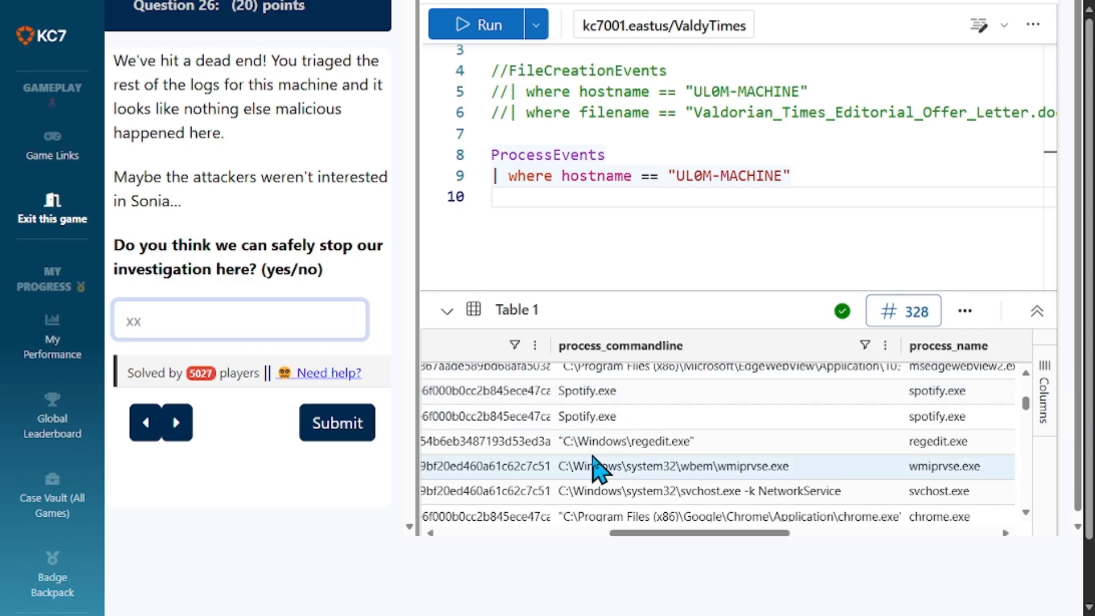
scroll(595, 470, "down", 2)
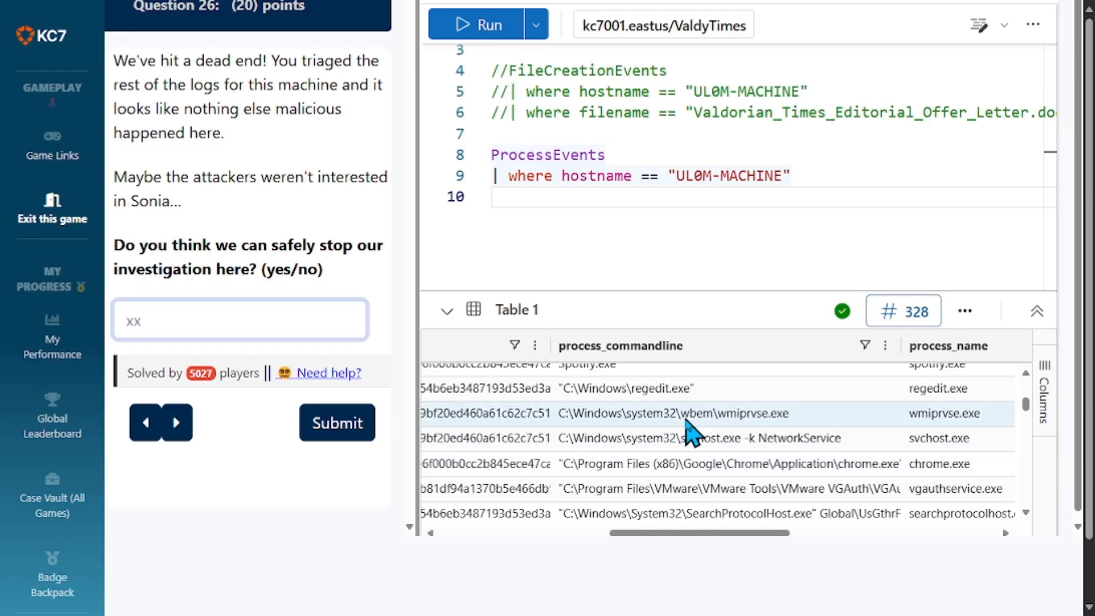
scroll(702, 494, "down", 3)
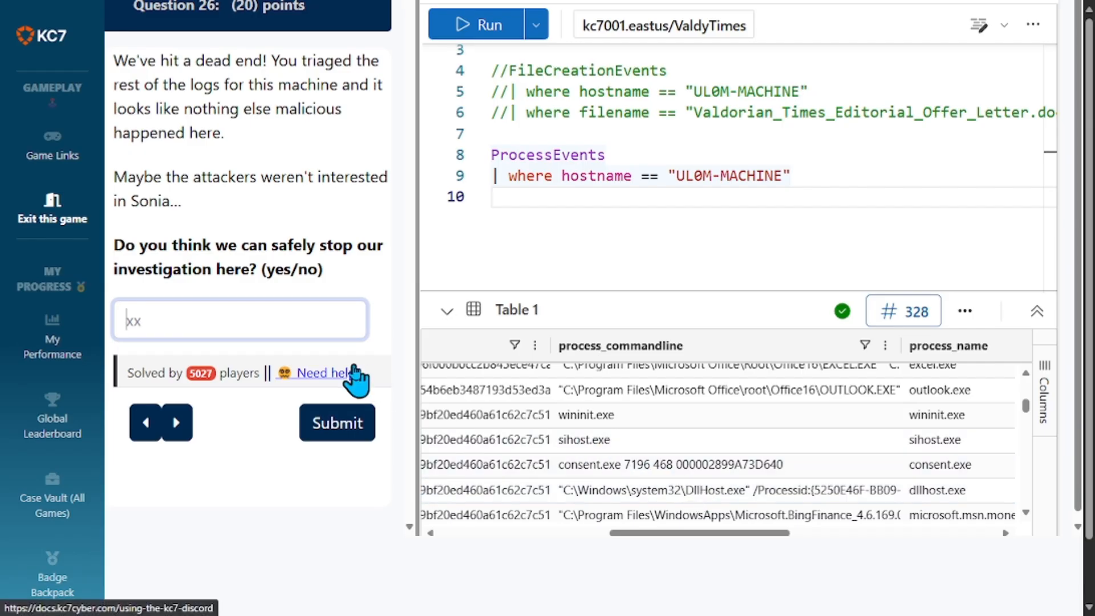
left_click(315, 326)
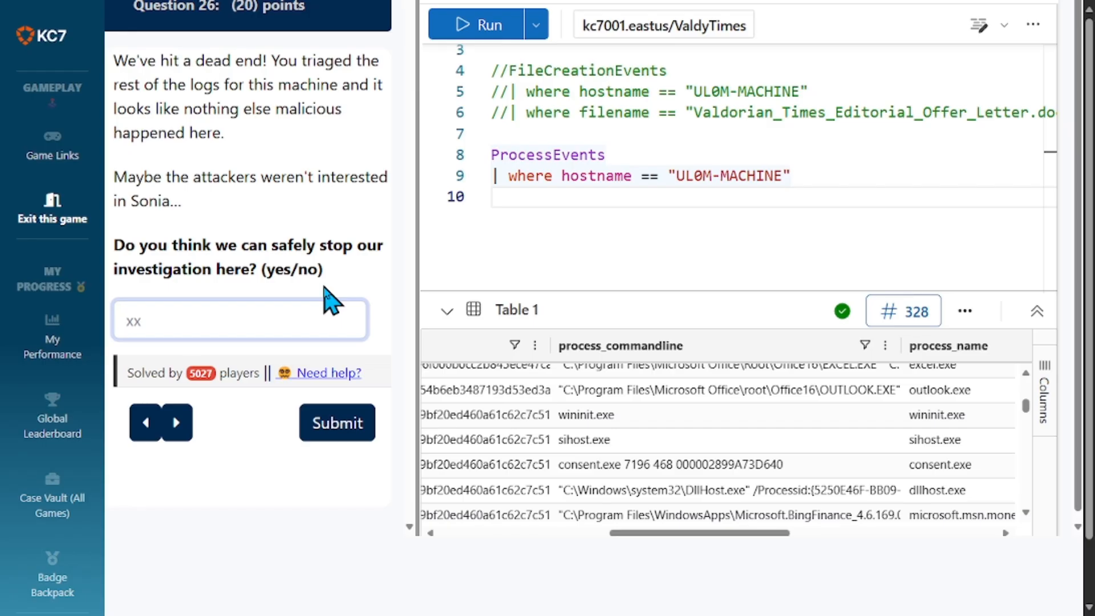
type("no")
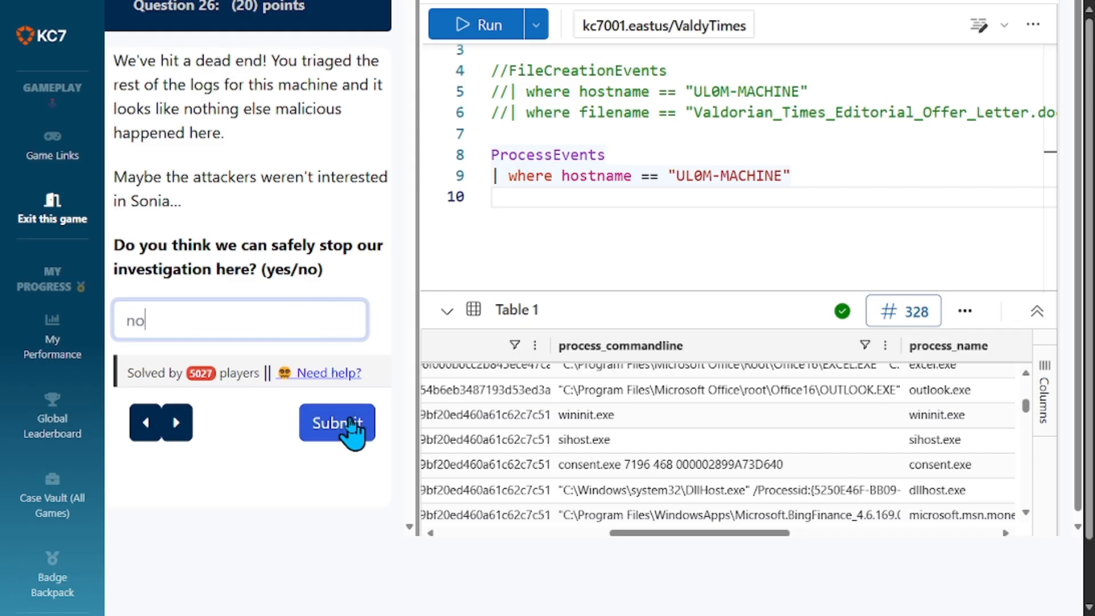
left_click(353, 425)
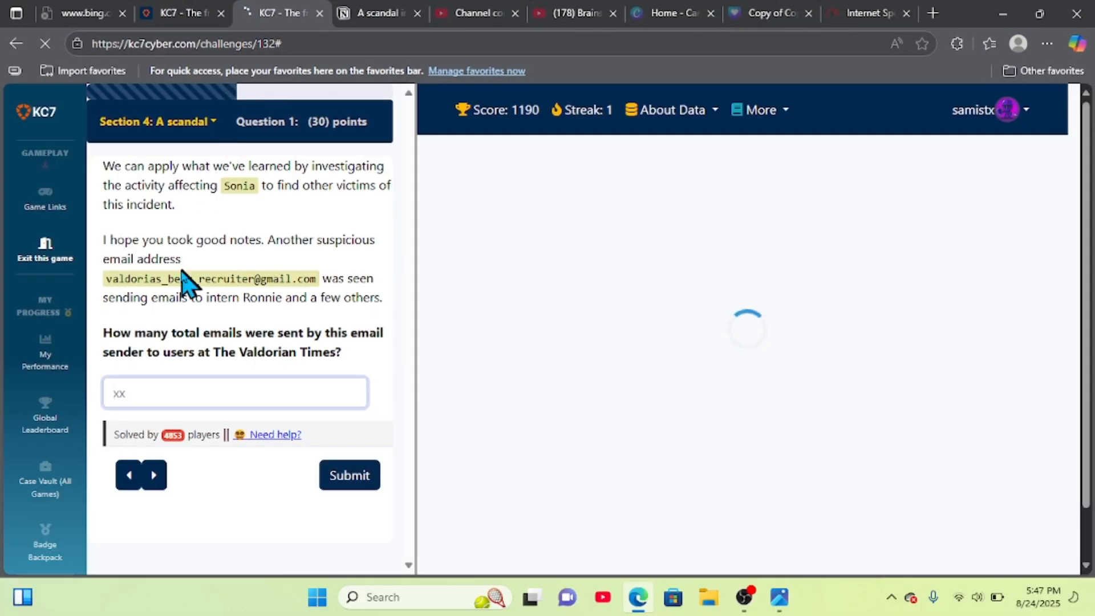
Step: Enlarge the page, look through the Section 4 questions in the questions overview, and return to reading its question 1
key("ctrl+plus")
key("ctrl+plus")
key("ctrl+plus")
key("ctrl+plus")
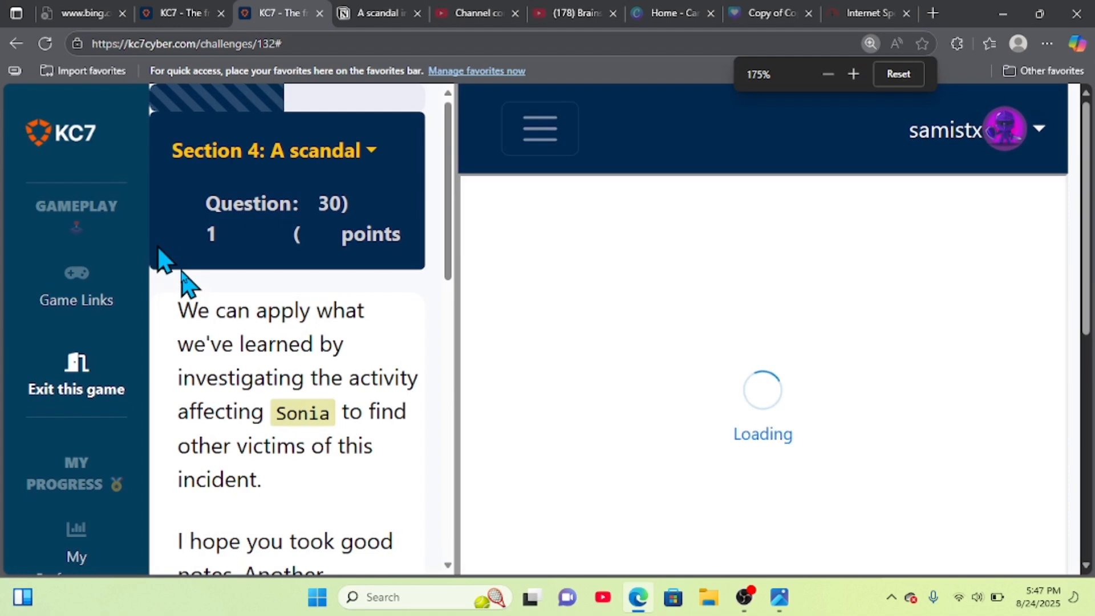
left_click(372, 154)
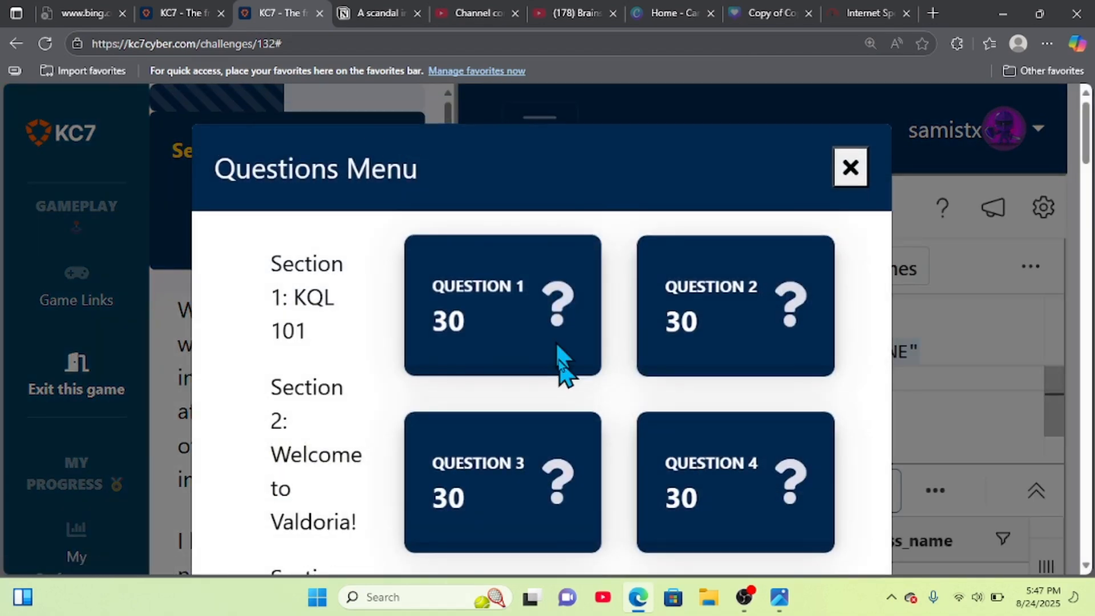
scroll(559, 358, "down", 3)
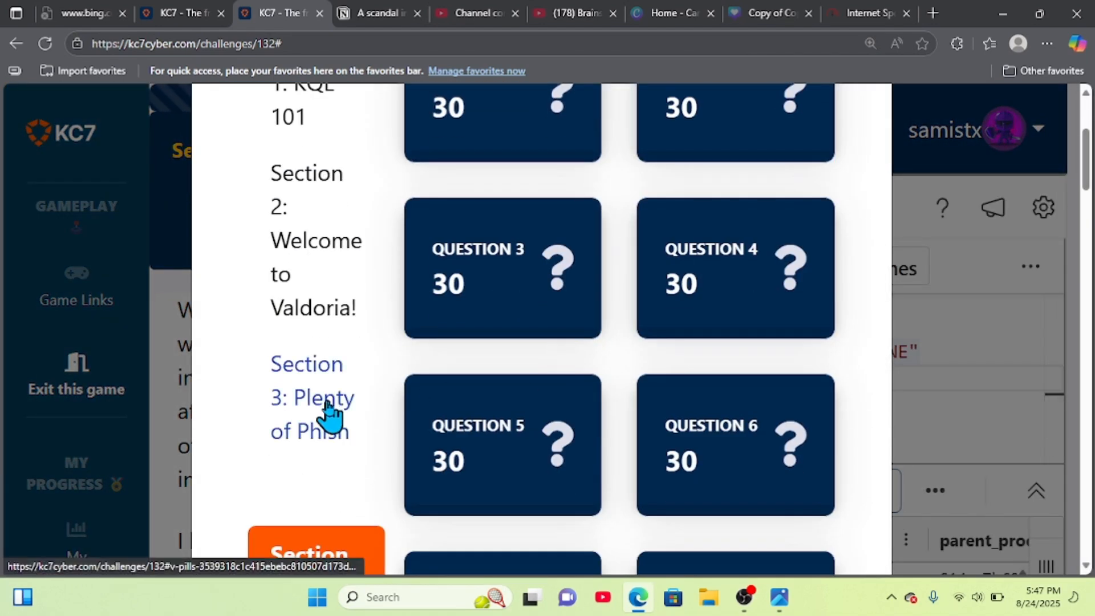
scroll(328, 406, "down", 4)
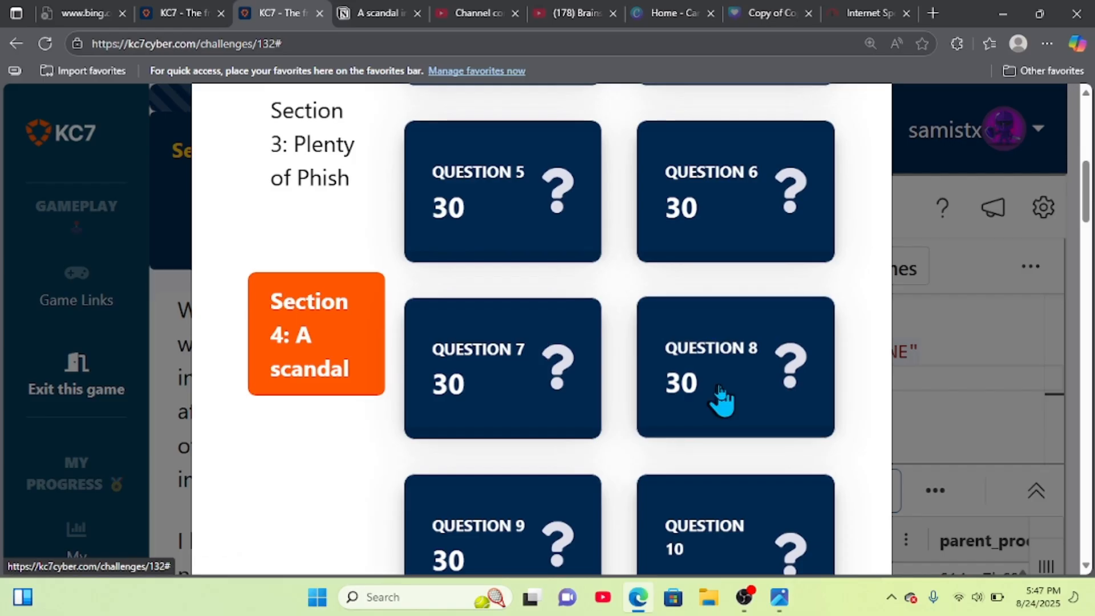
left_click(1056, 356)
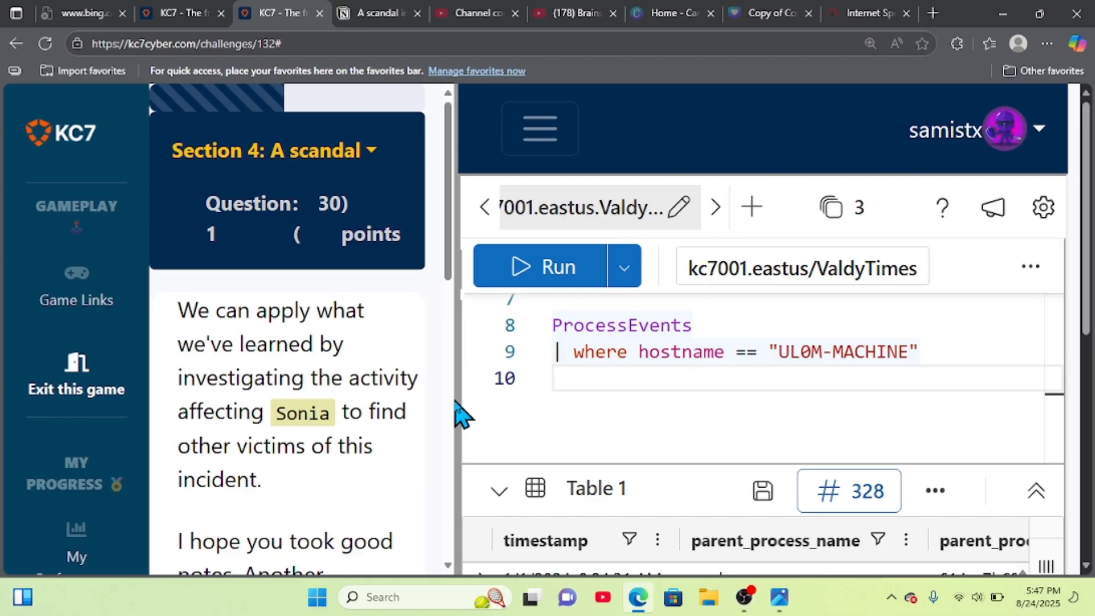
scroll(375, 418, "down", 1)
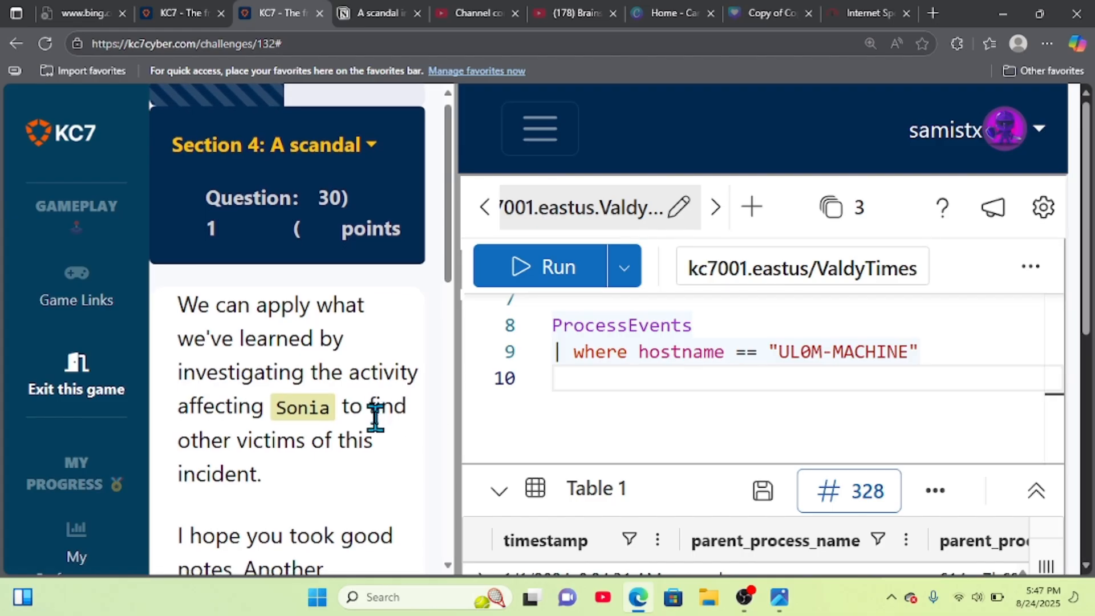